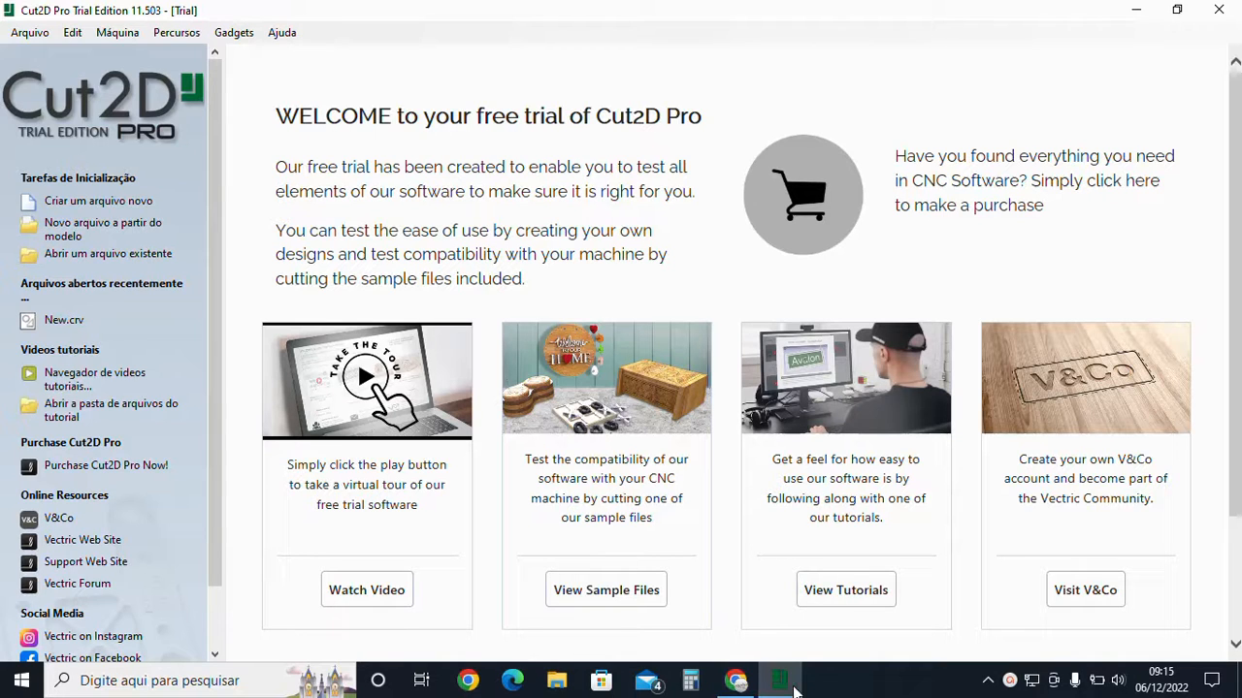
Switch to Chrome and review the prices and machining and modeling features in the Vectric product comparison table
click(753, 684)
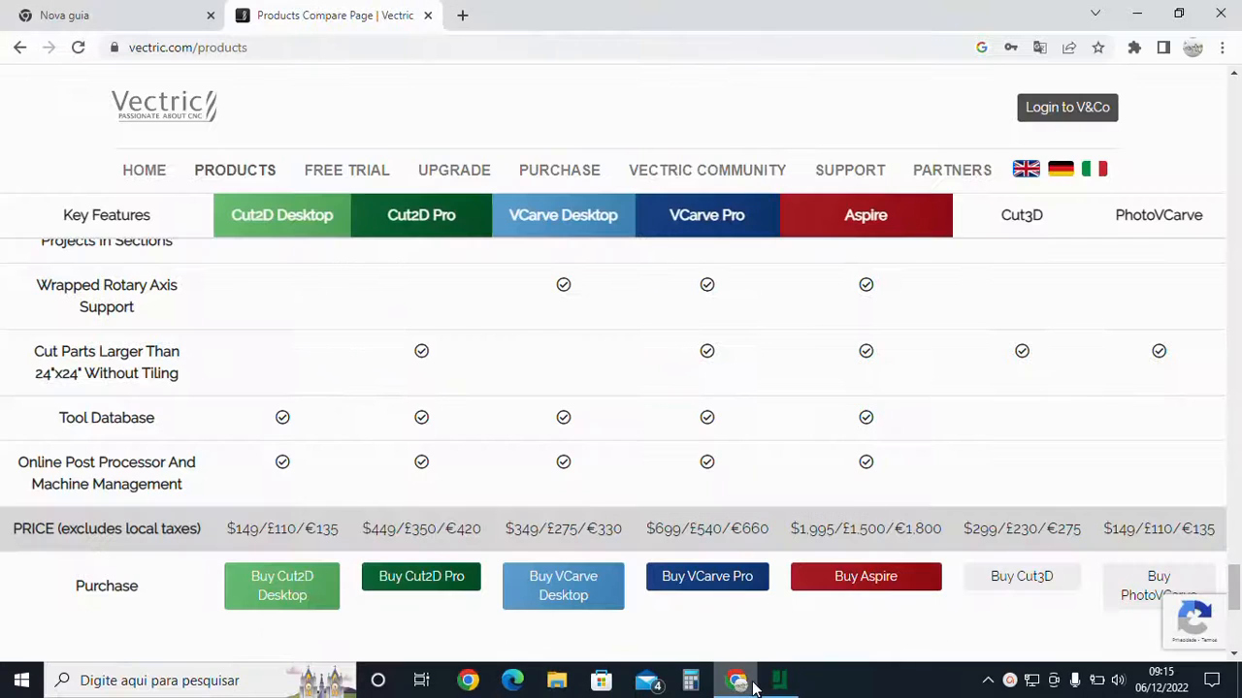
scroll(864, 376, down, 5)
scroll(862, 383, up, 6)
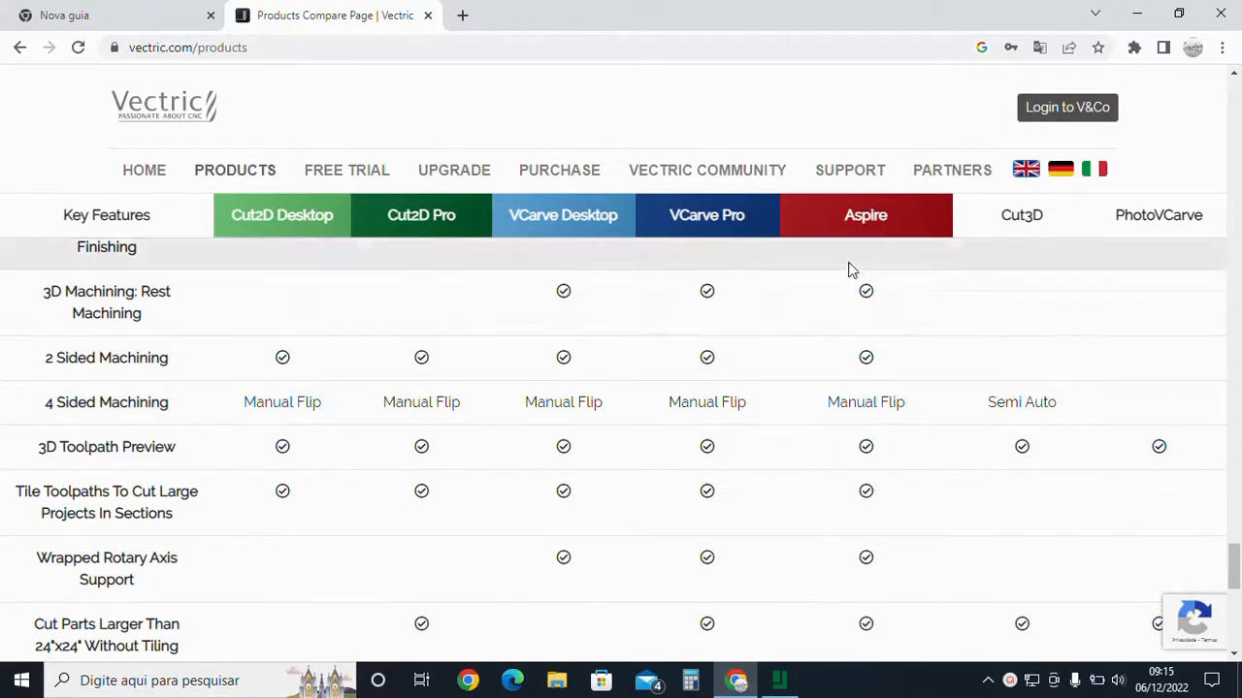
scroll(836, 312, up, 3)
scroll(878, 351, up, 6)
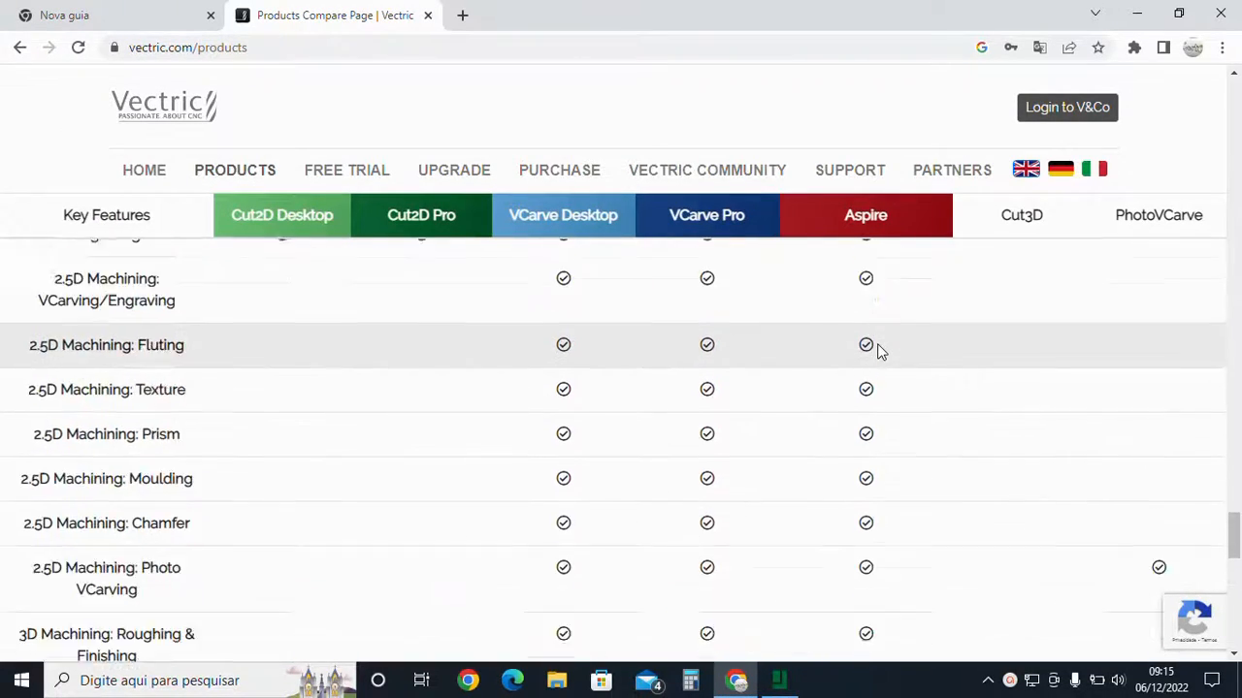
scroll(877, 343, up, 3)
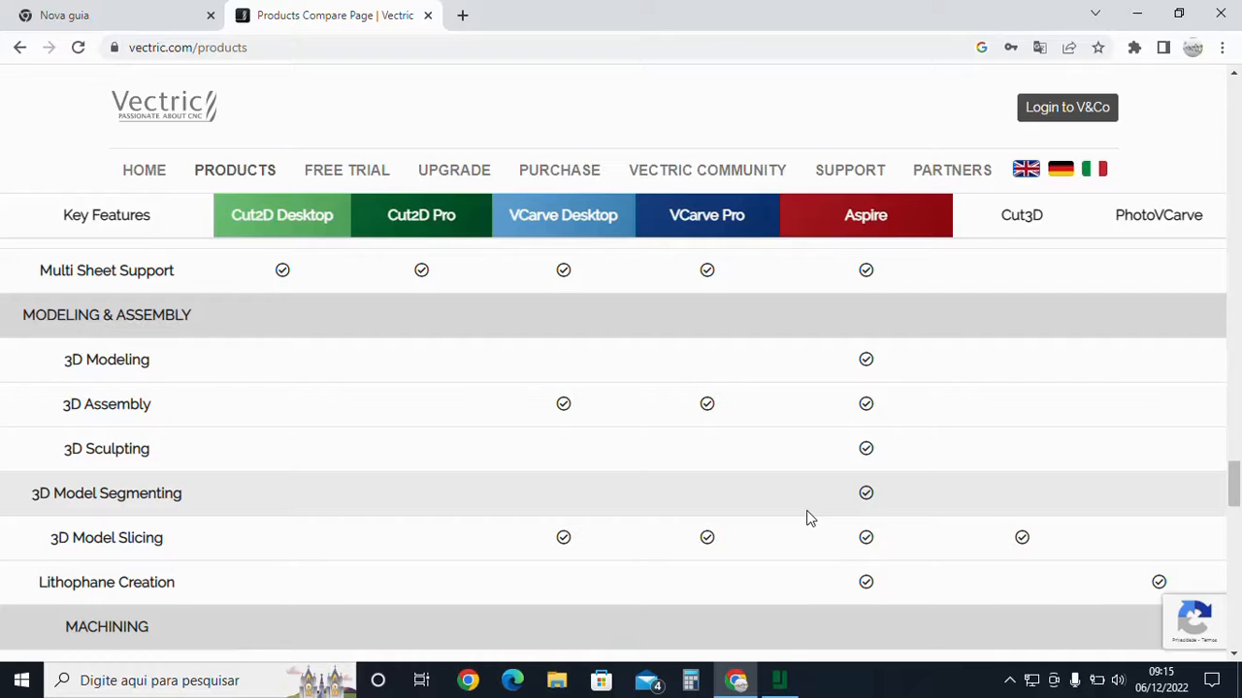
Switch to Cut2D Pro and create a single-sided job of 1850 x 2750 x 18 mm with Z zero at the machine base
click(777, 683)
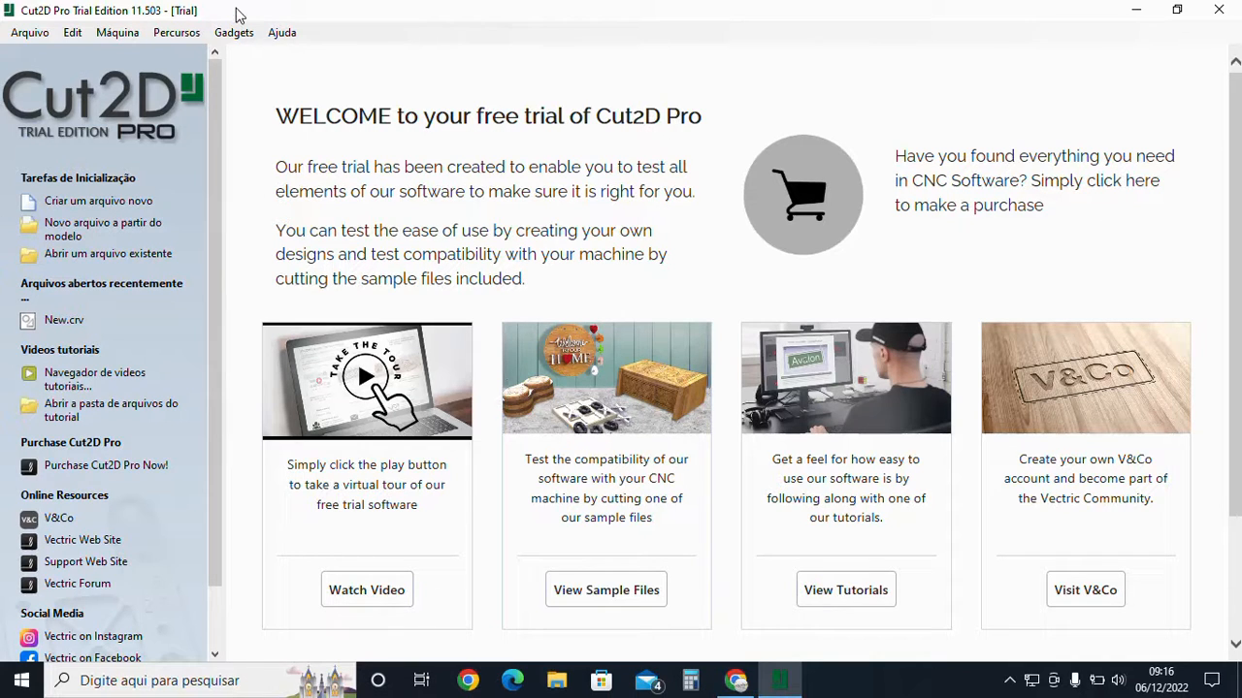
click(131, 207)
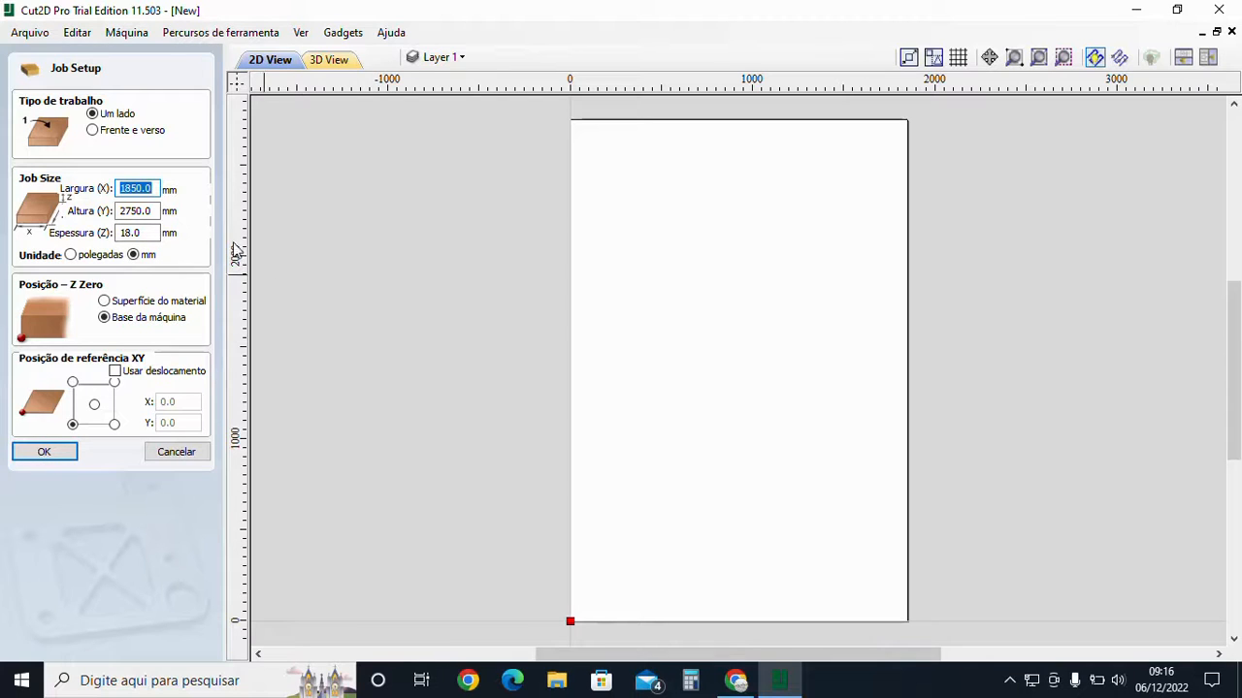
click(146, 211)
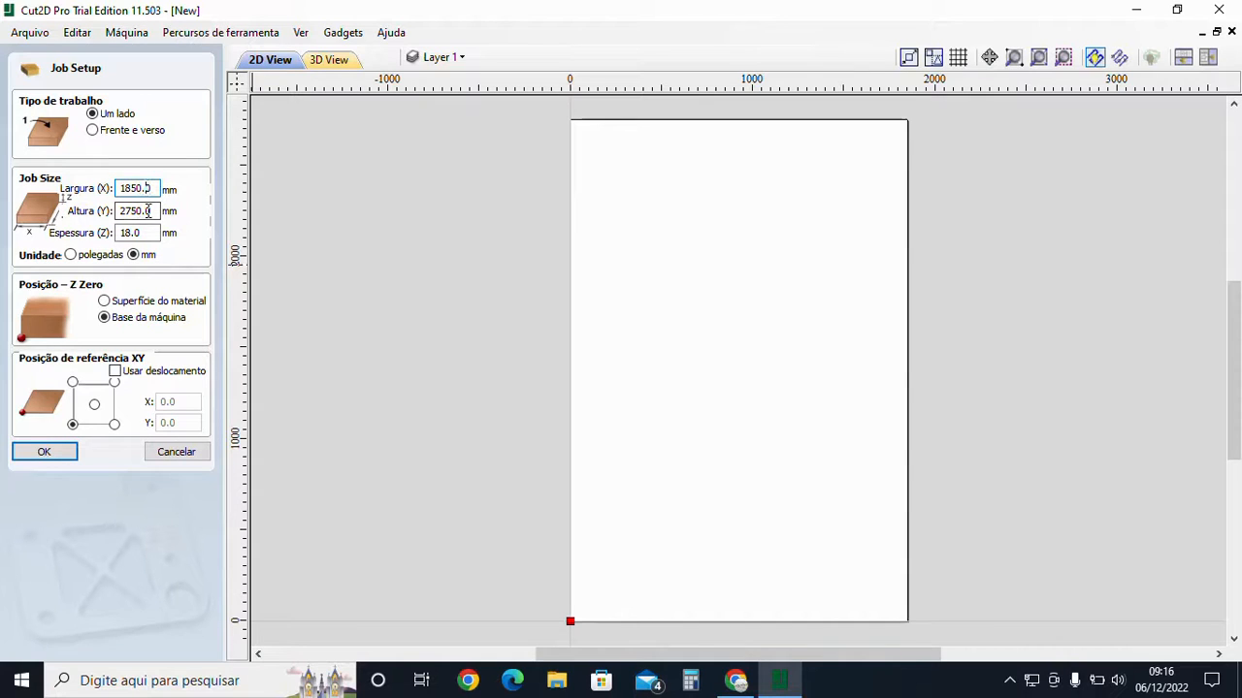
click(152, 234)
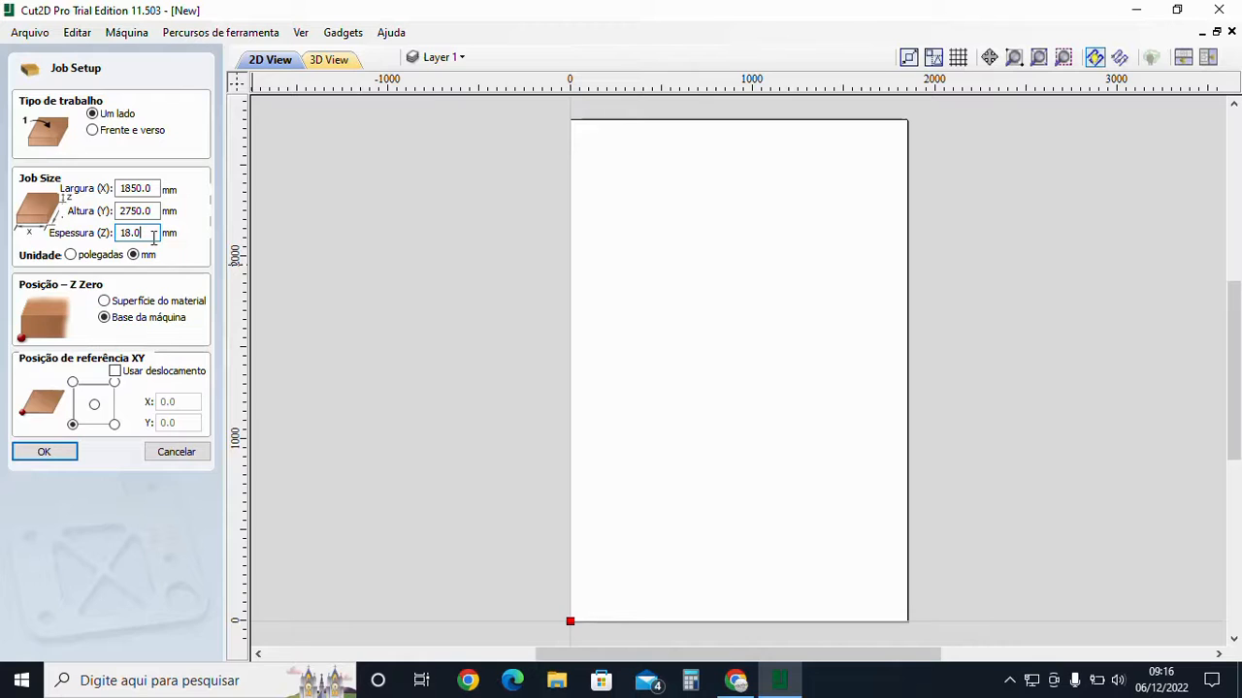
click(105, 302)
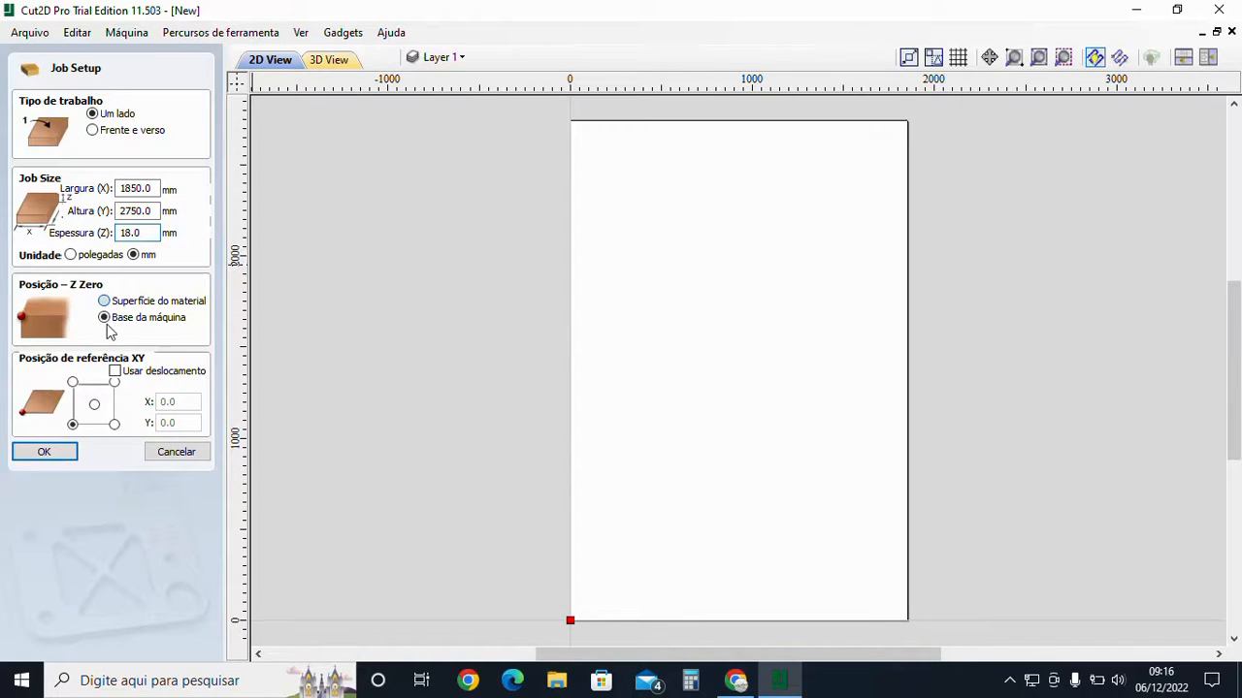
click(104, 318)
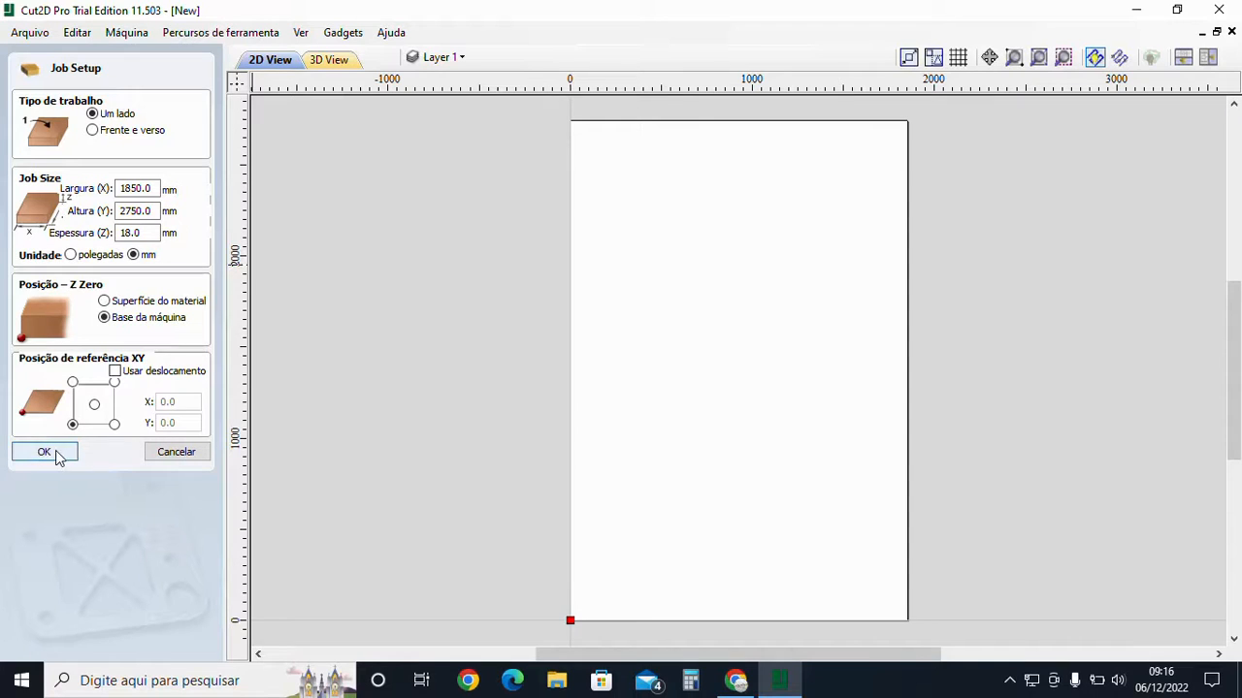
click(57, 455)
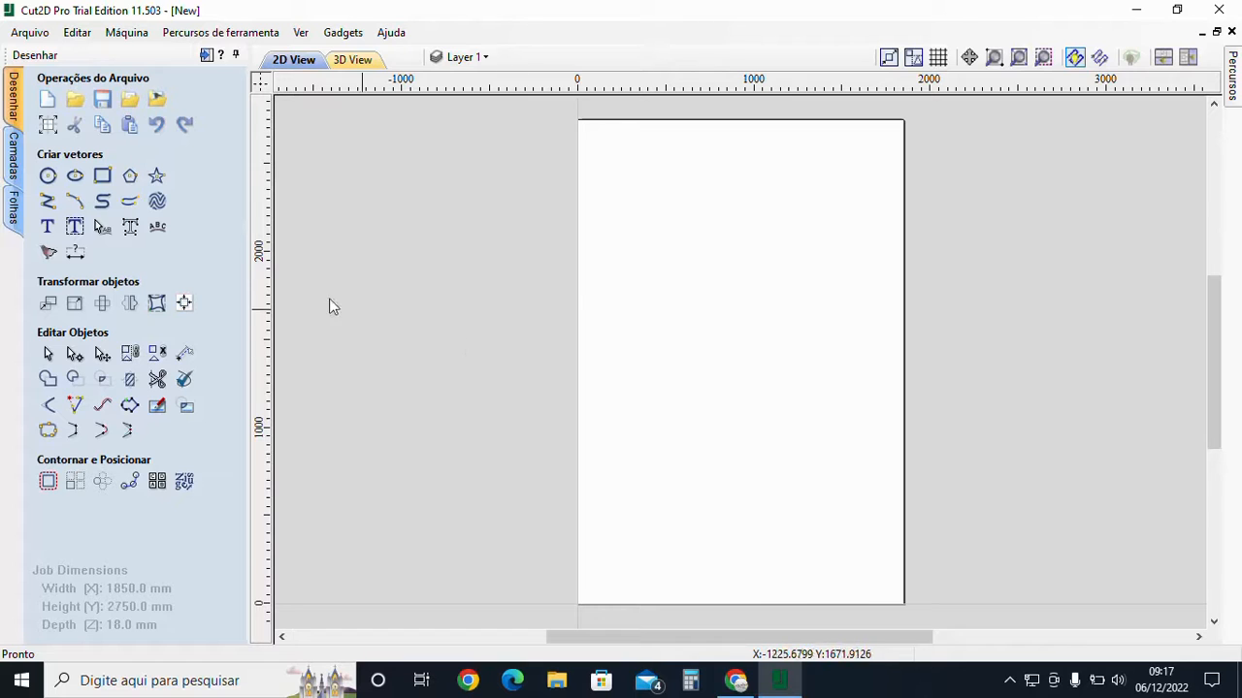
Draw a square about 725 x 725 mm near the middle of the sheet
click(102, 176)
drag(670, 290, 798, 417)
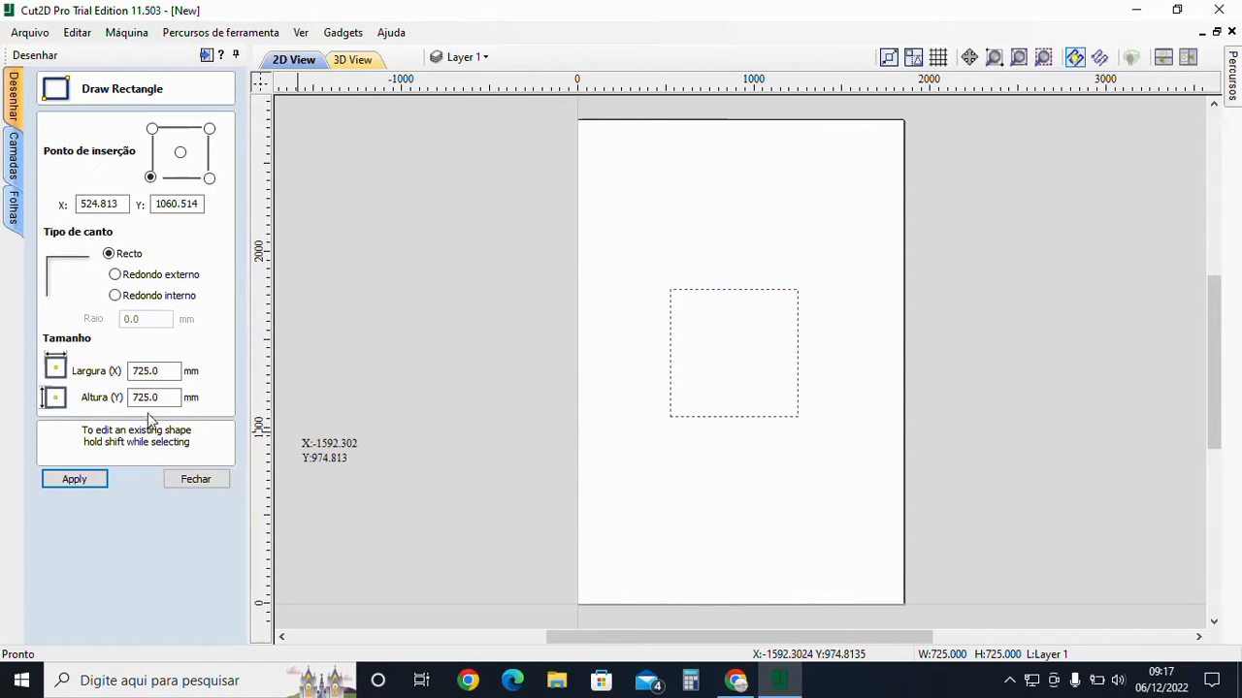
click(195, 479)
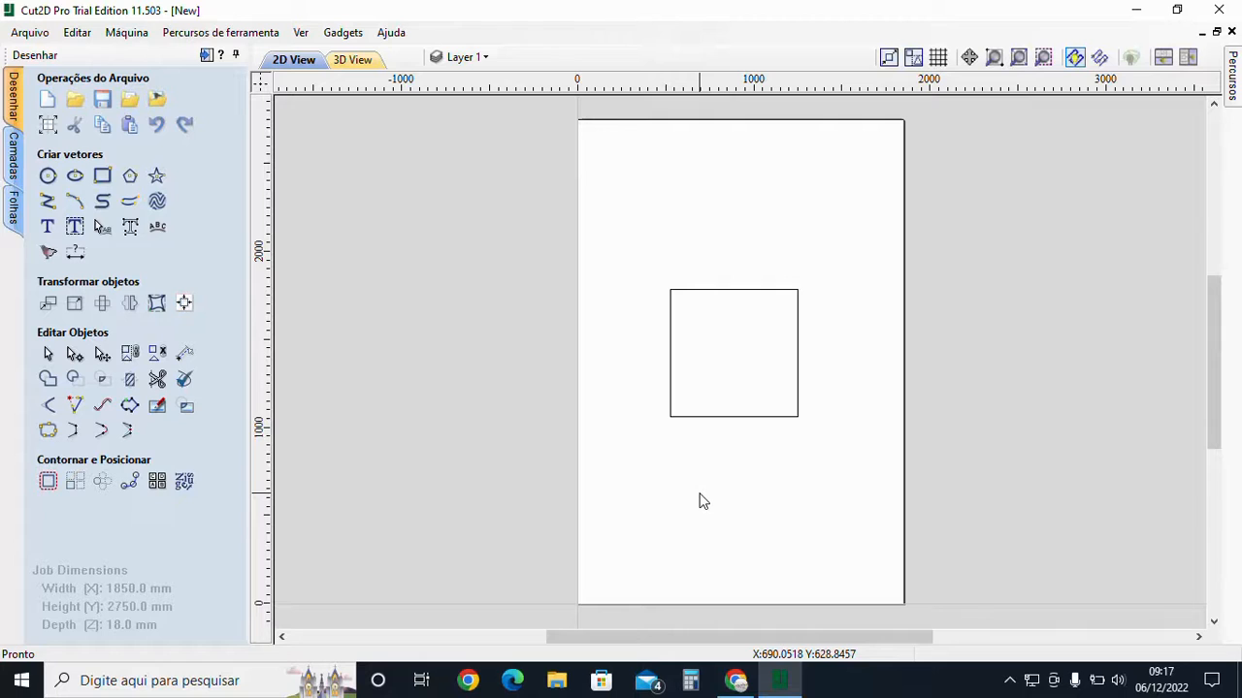
Set the job's height (Y) to 2000 mm, keeping the other job setup values
click(48, 126)
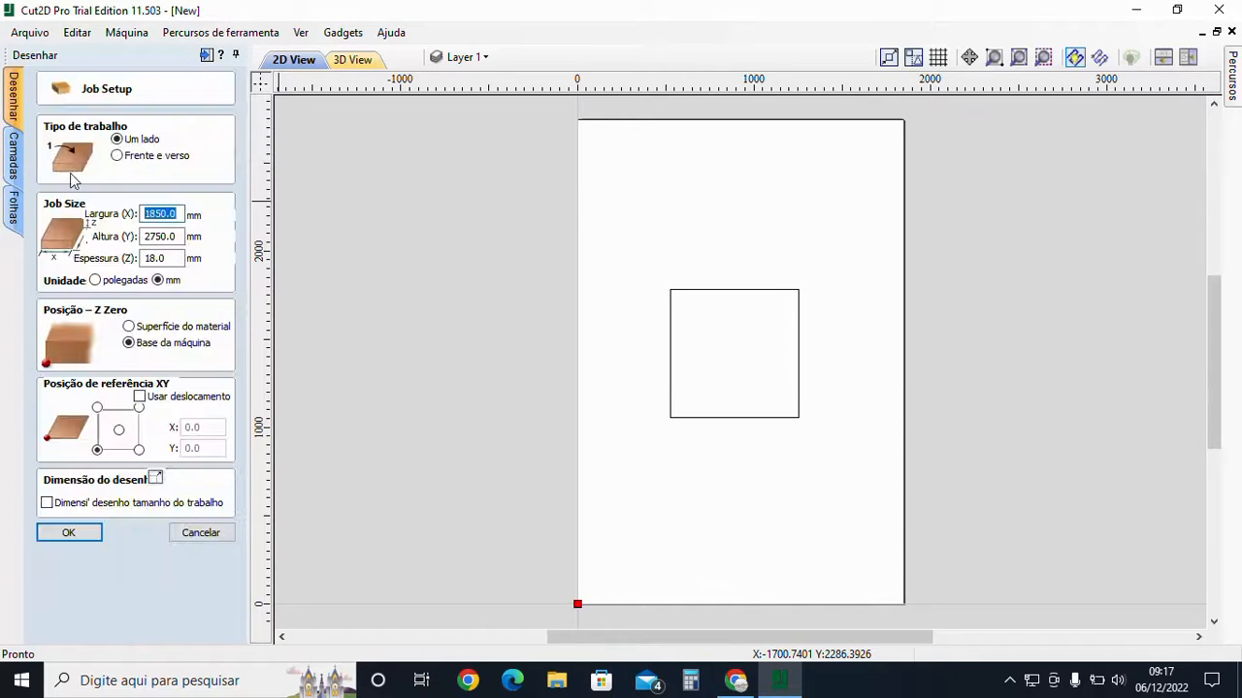
click(166, 259)
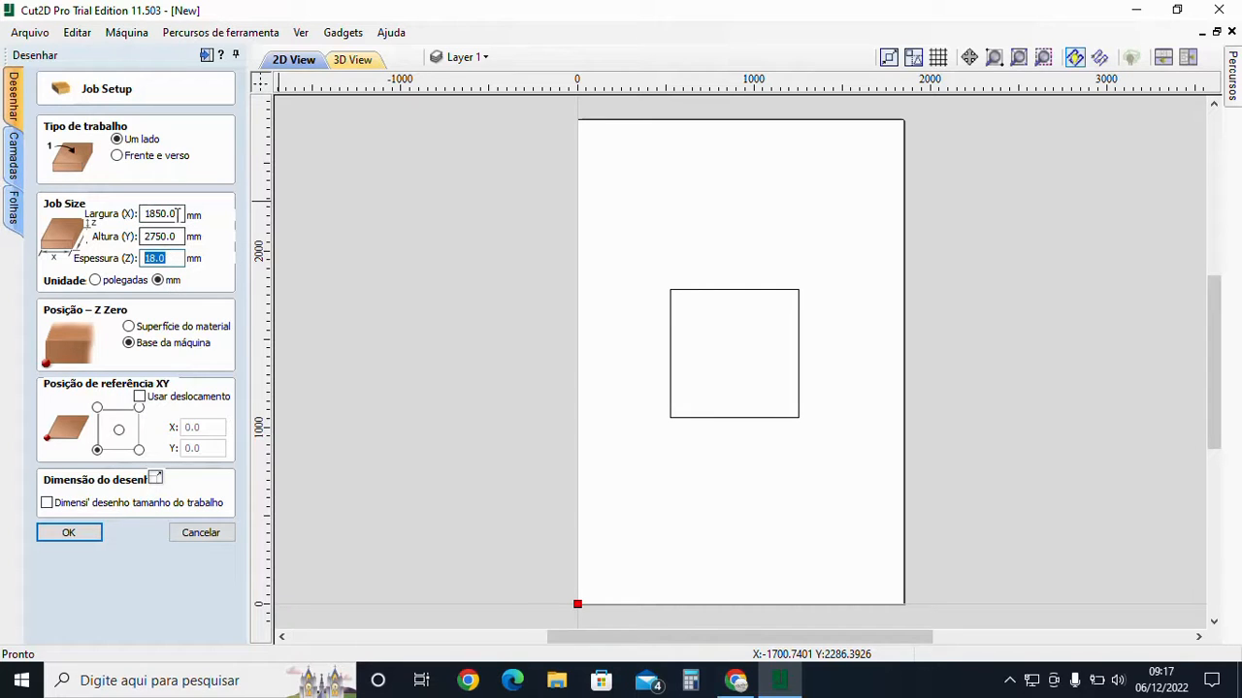
click(172, 214)
click(175, 237)
double_click(174, 237)
text(2000)
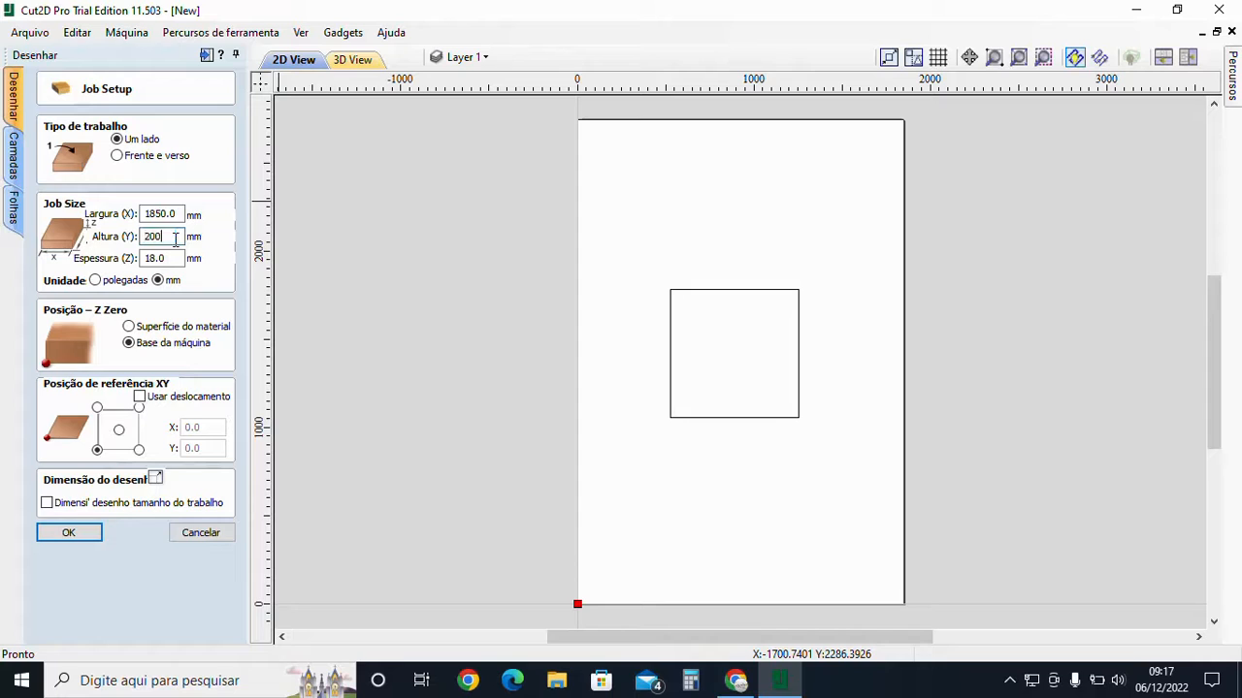
click(58, 533)
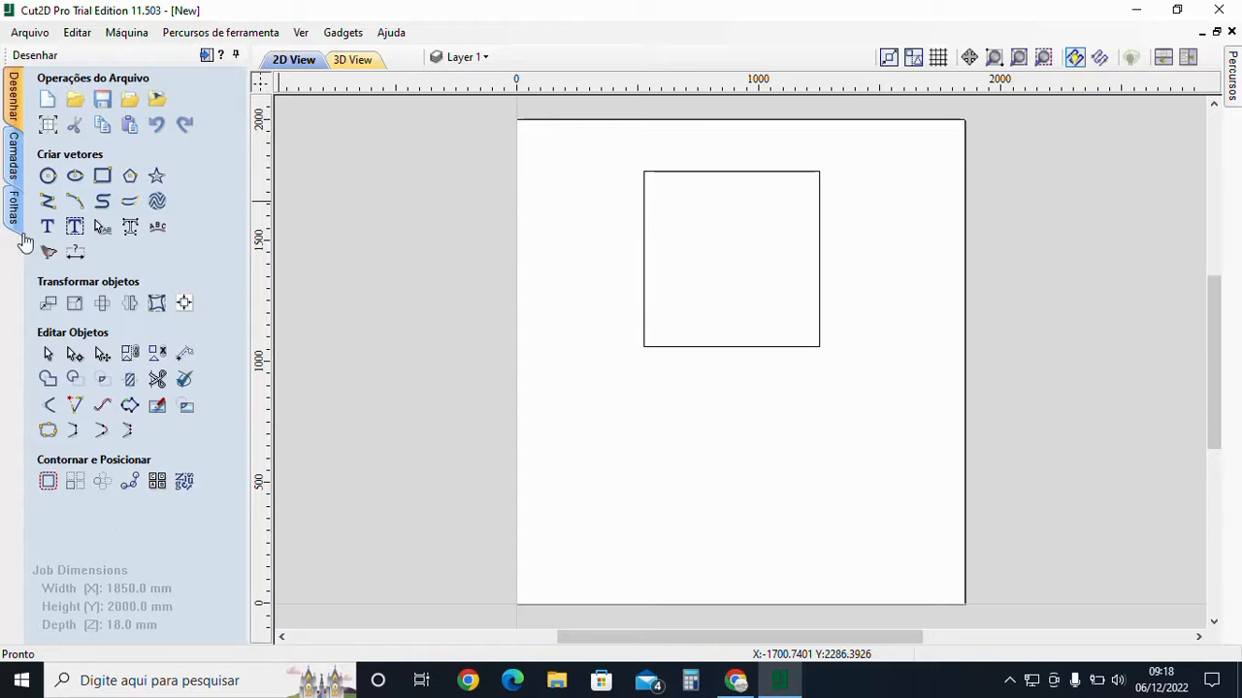
Set the job's height (Y) to 2750 mm and delete the square from the sheet
click(48, 124)
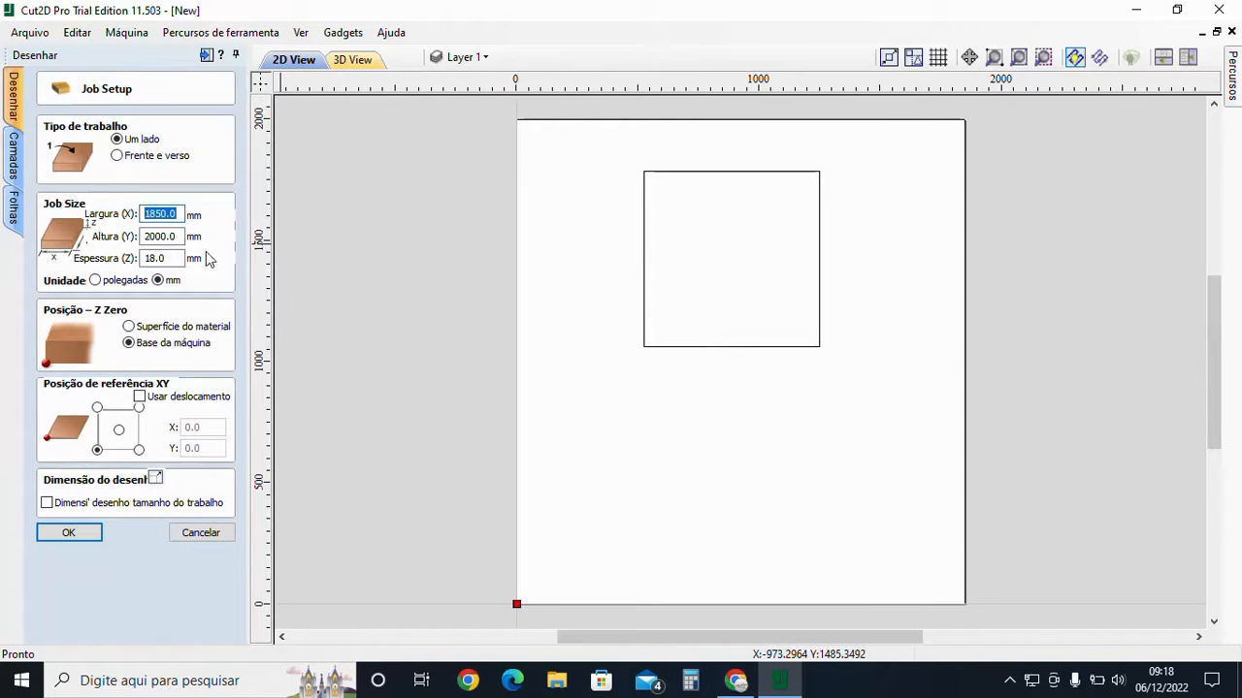
double_click(165, 238)
text(2750)
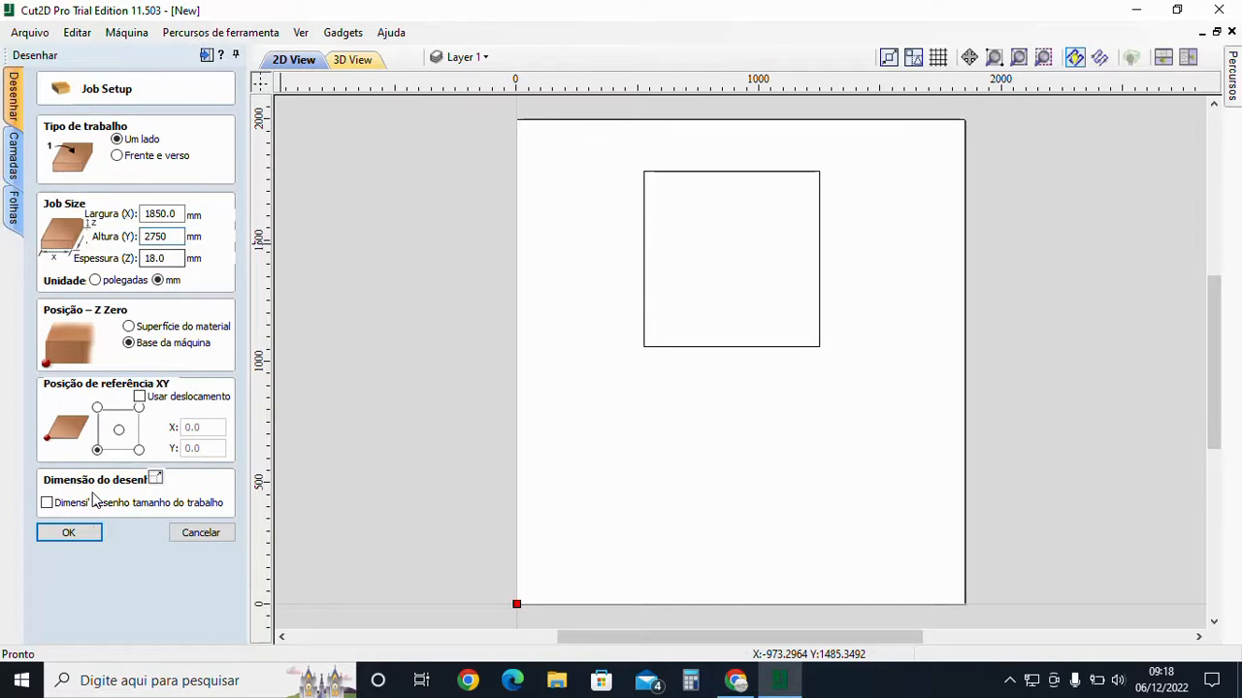
click(67, 533)
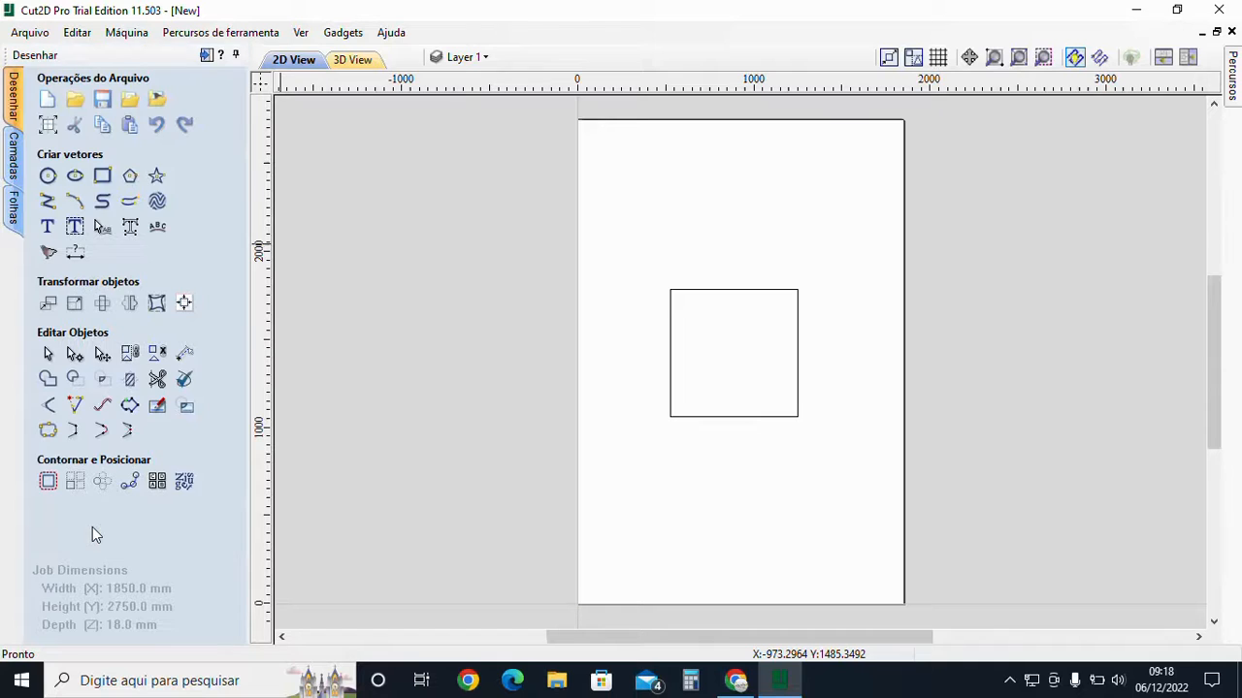
click(797, 419)
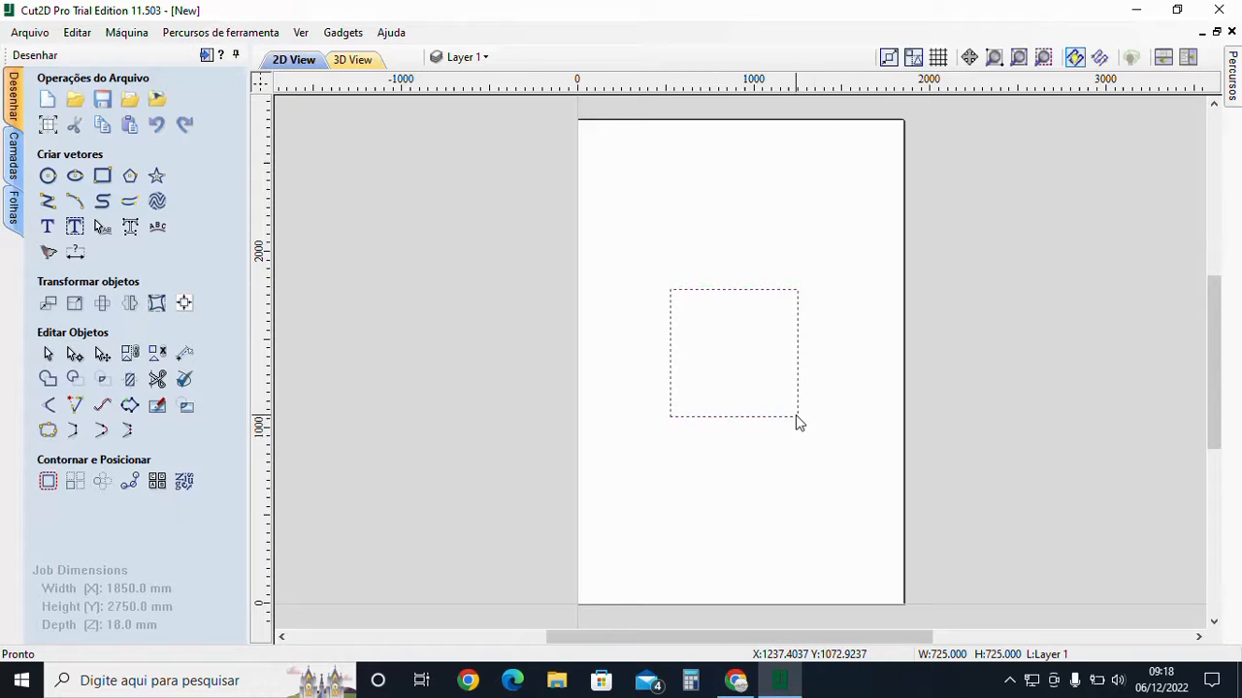
key(Delete)
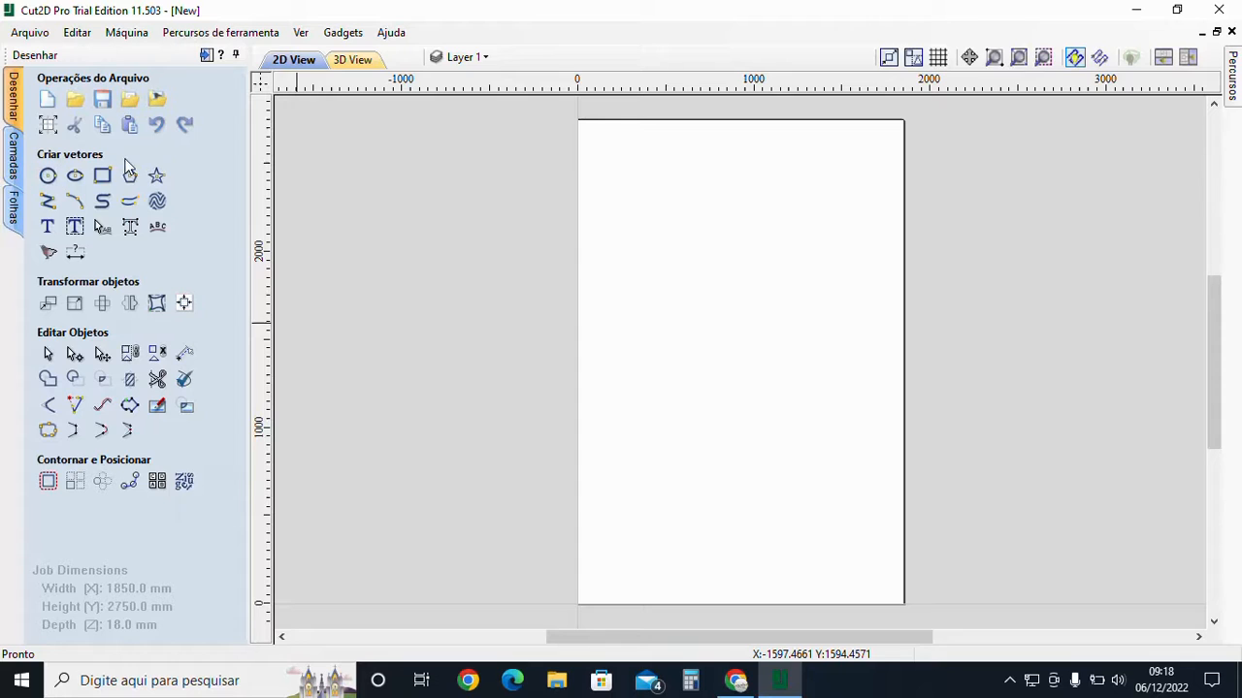
Create a circle with a diameter of 600 mm centred at X 16, Y 966
click(46, 176)
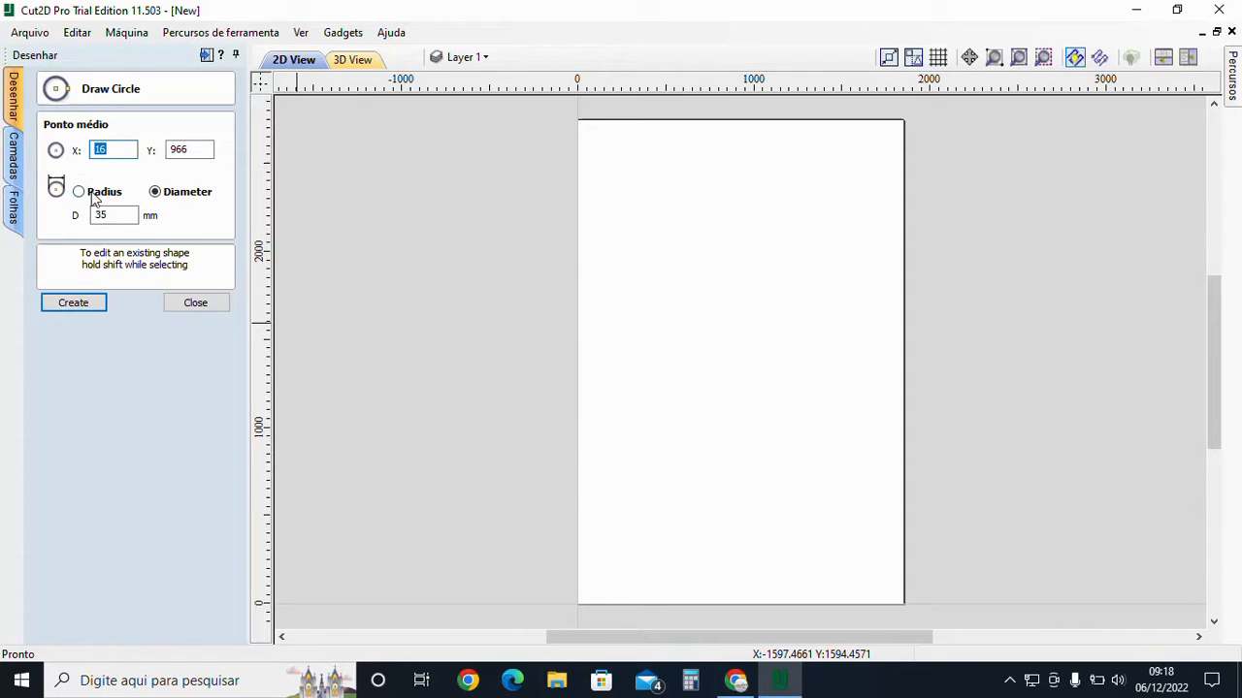
click(83, 195)
click(116, 215)
double_click(116, 215)
click(82, 193)
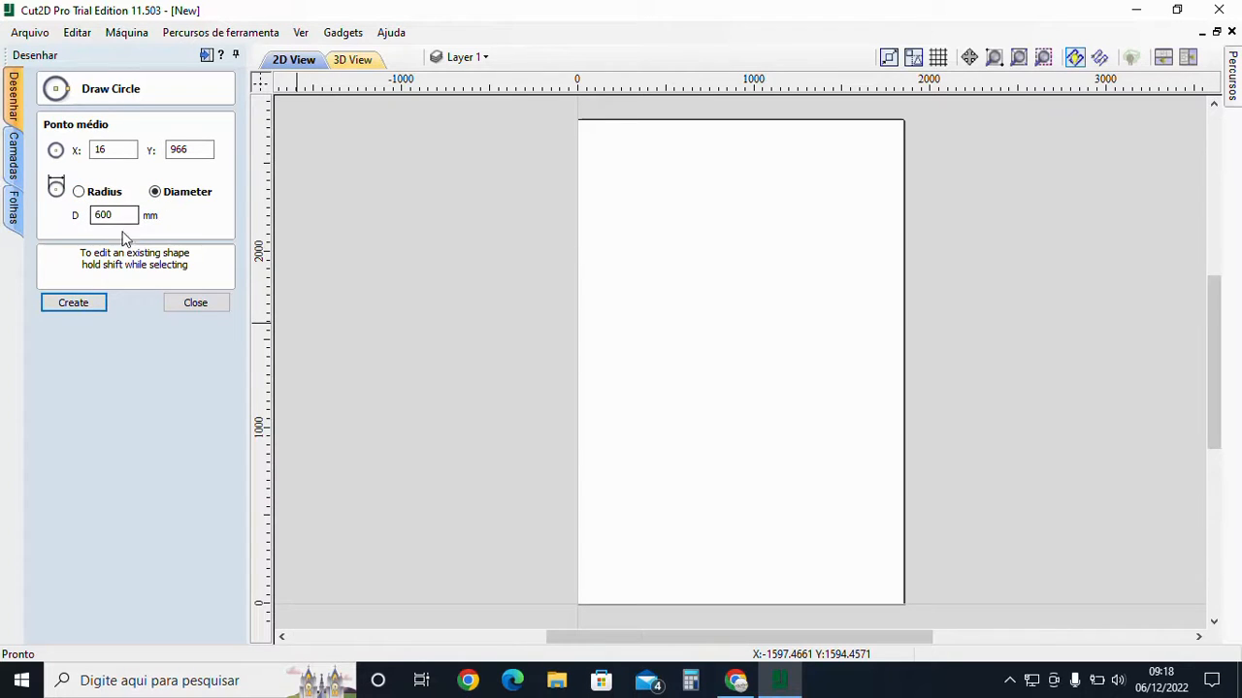
click(71, 304)
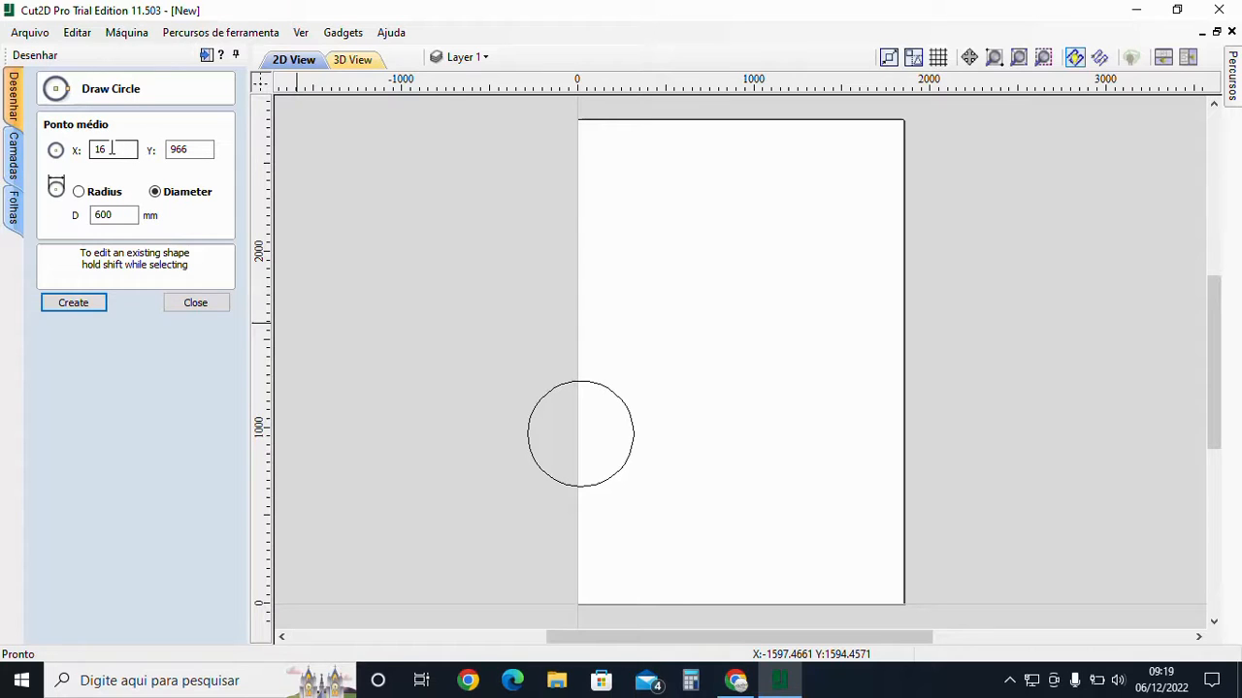
Create a second 600 mm diameter circle centred on the sheet origin at X 0, Y 0
double_click(112, 149)
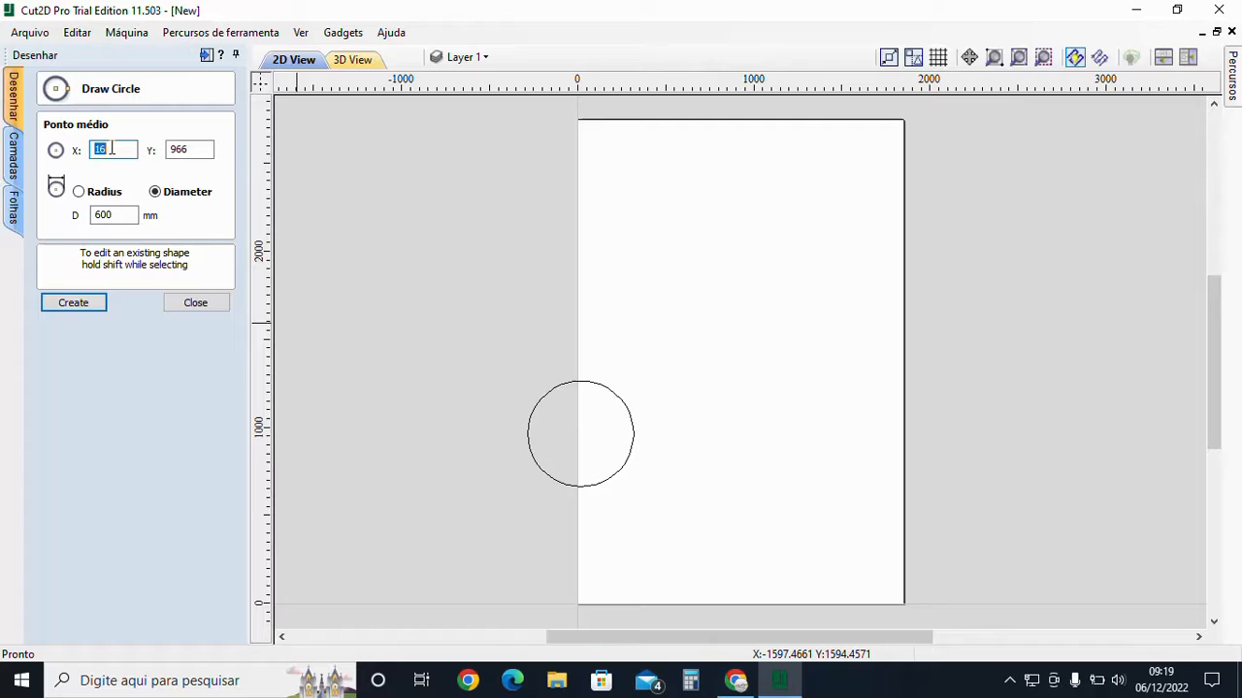
text(0)
double_click(190, 150)
text(0)
click(74, 303)
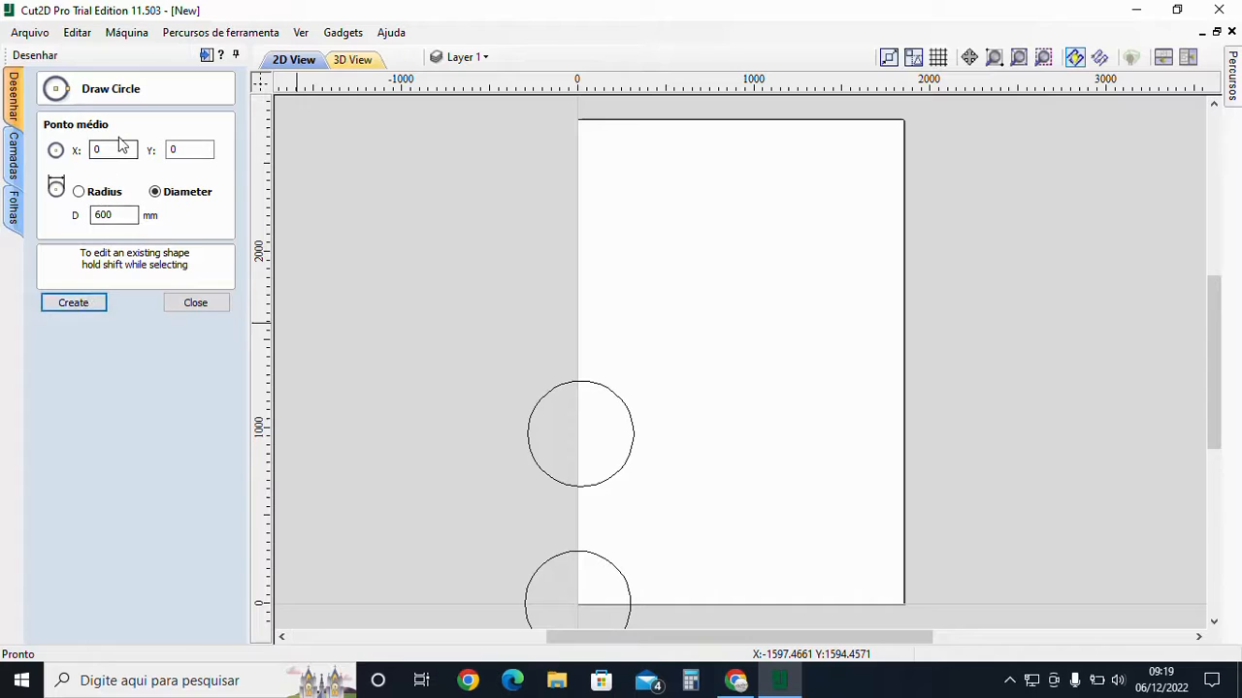
Create a third 600 mm diameter circle centred at X 310, Y 310
click(117, 148)
double_click(117, 148)
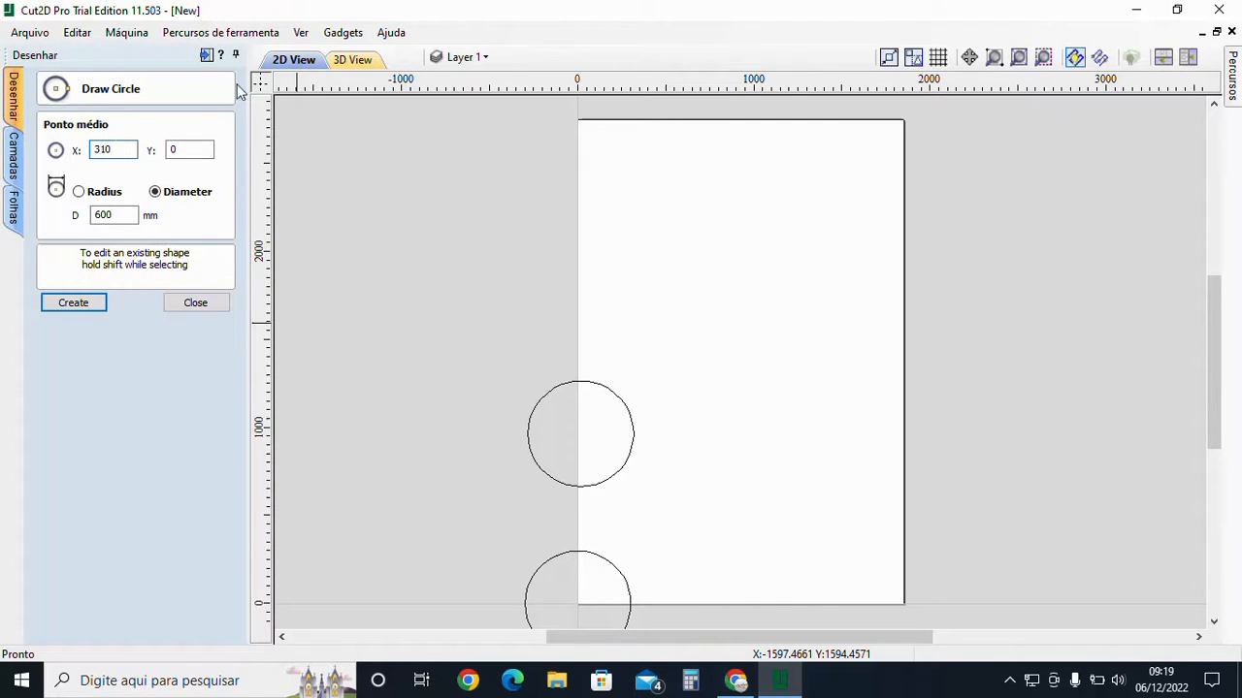
double_click(196, 147)
click(84, 311)
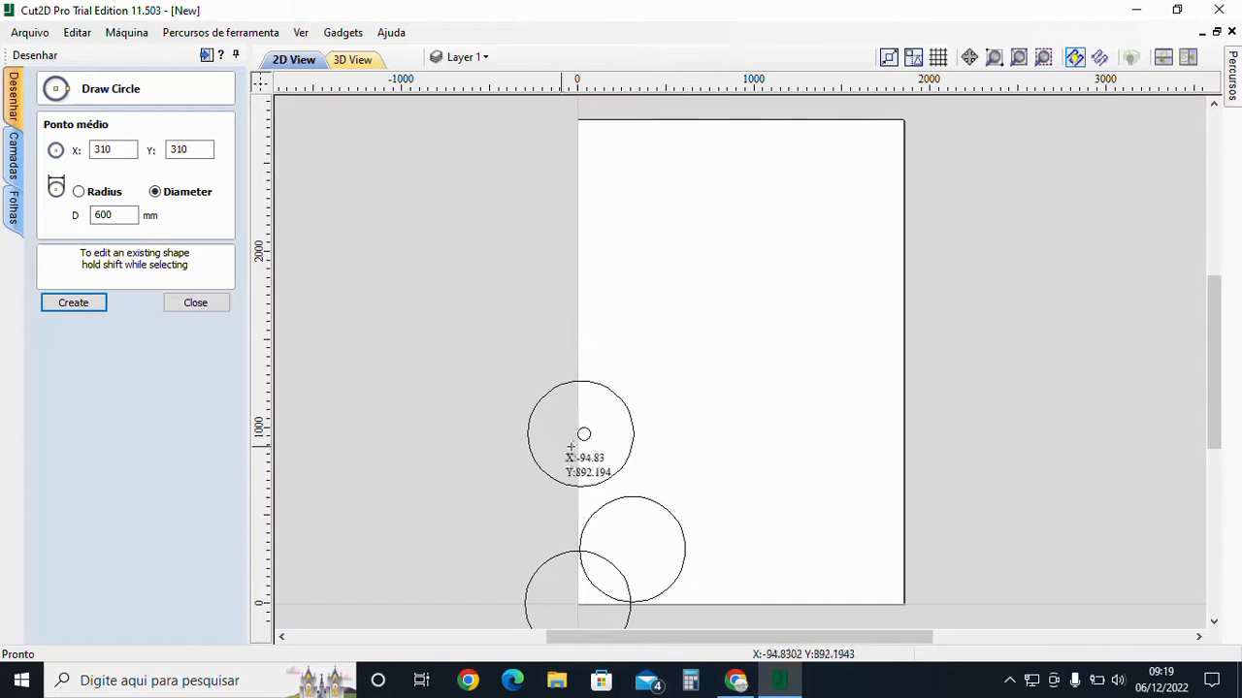
Examine the gap between the circle centred at 310, 310 and the sheet's edges, and close the circle tool
scroll(582, 567, up, 2)
scroll(586, 568, up, 2)
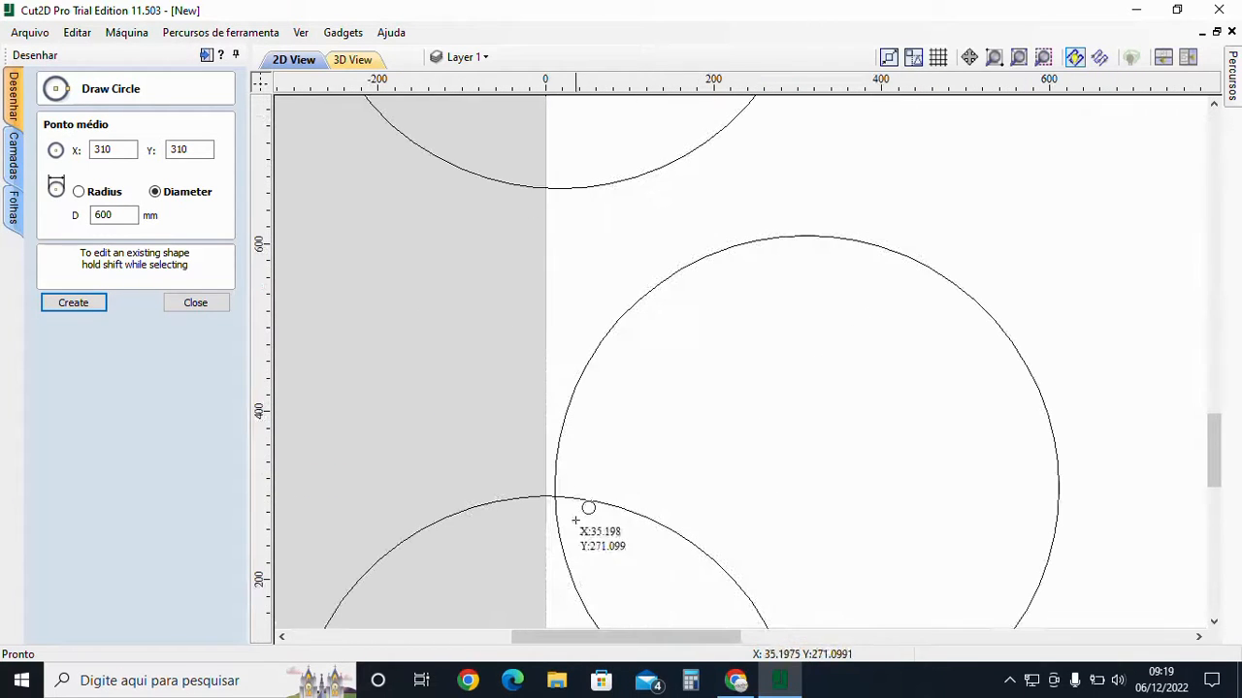
scroll(554, 482, up, 2)
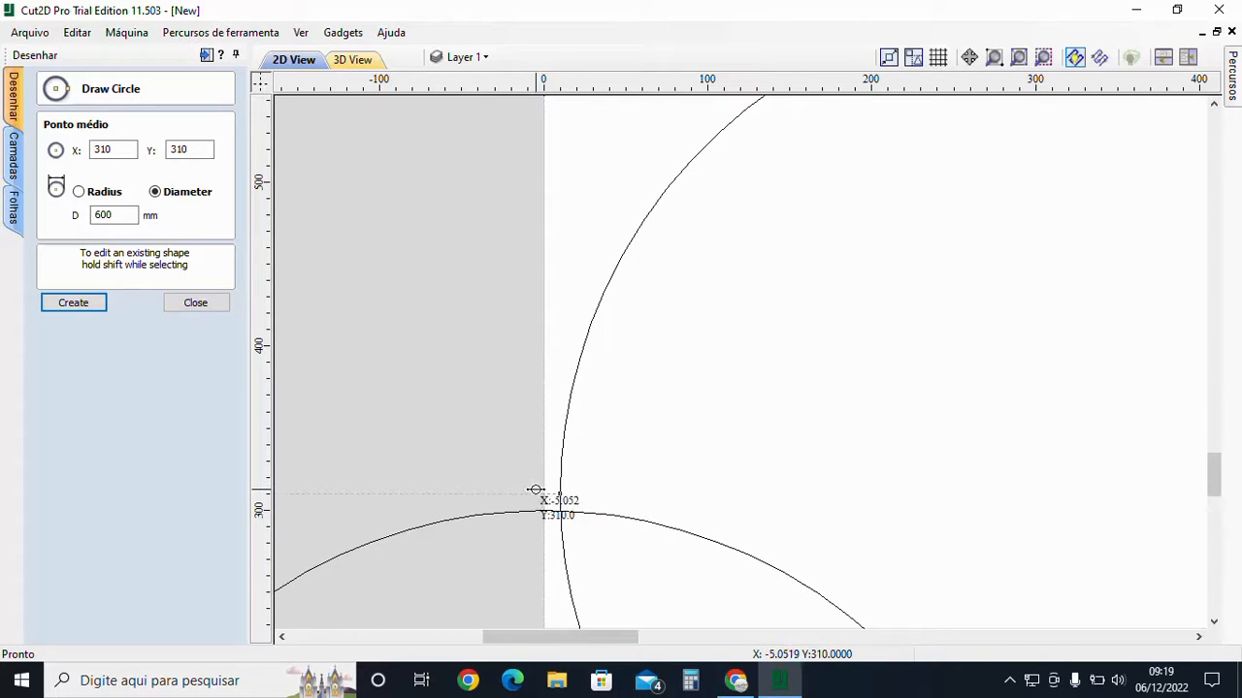
scroll(571, 491, down, 4)
scroll(718, 452, up, 1)
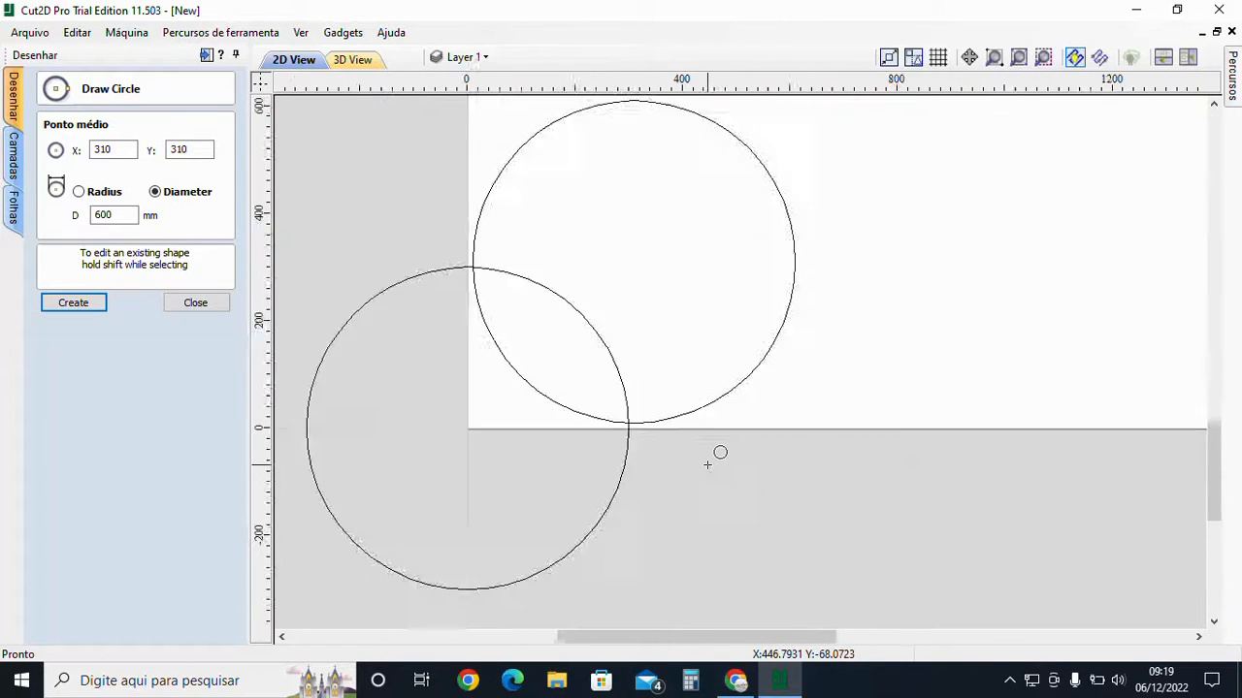
scroll(615, 397, up, 2)
scroll(604, 414, down, 5)
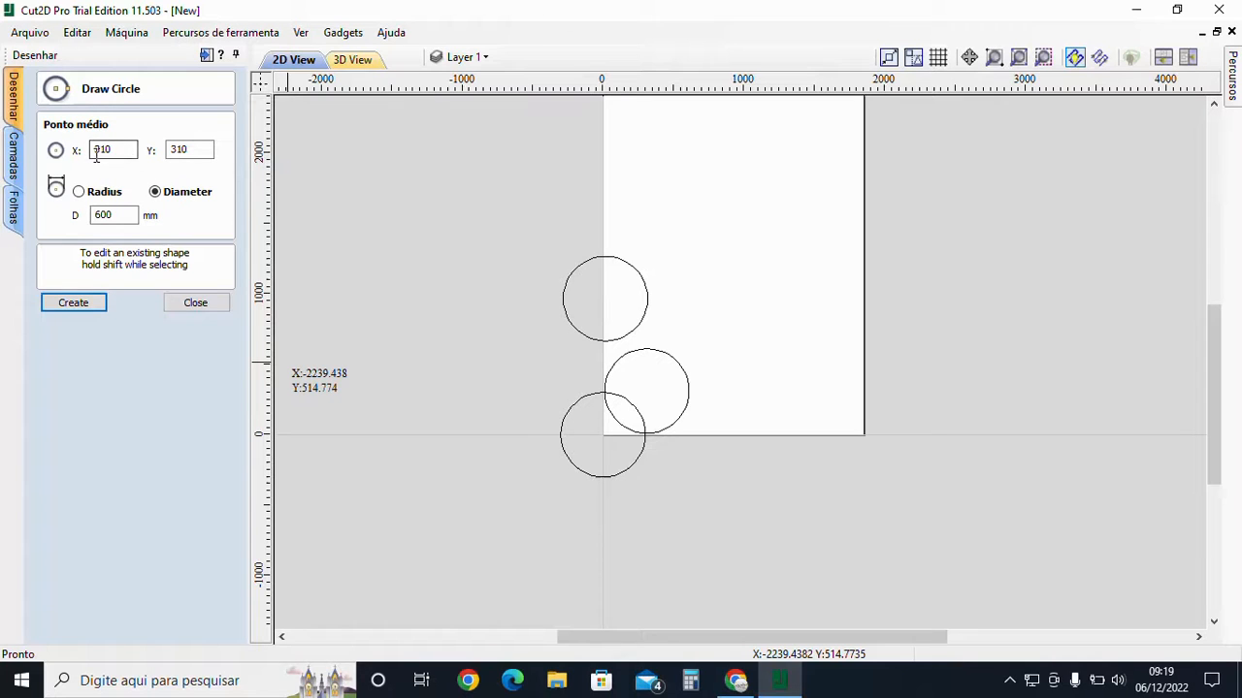
click(183, 304)
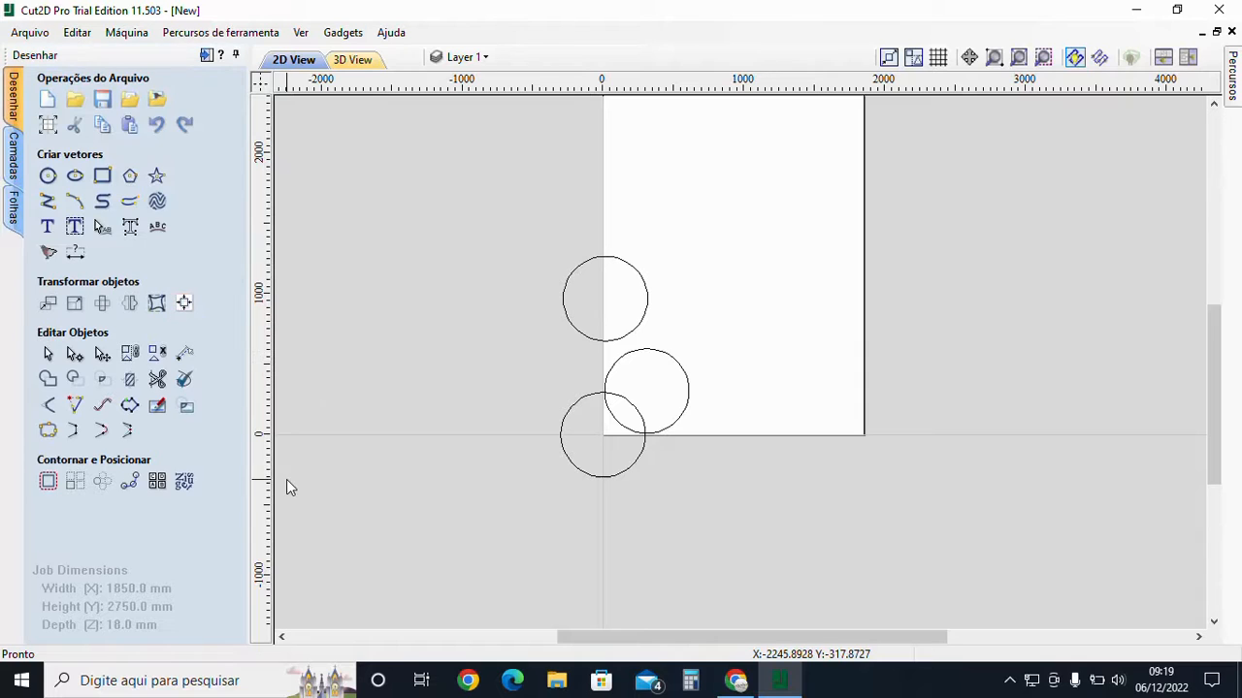
Create an ellipse 600 mm wide and 400 mm high centred at X 700, Y 1000, and close the ellipse tool
click(80, 181)
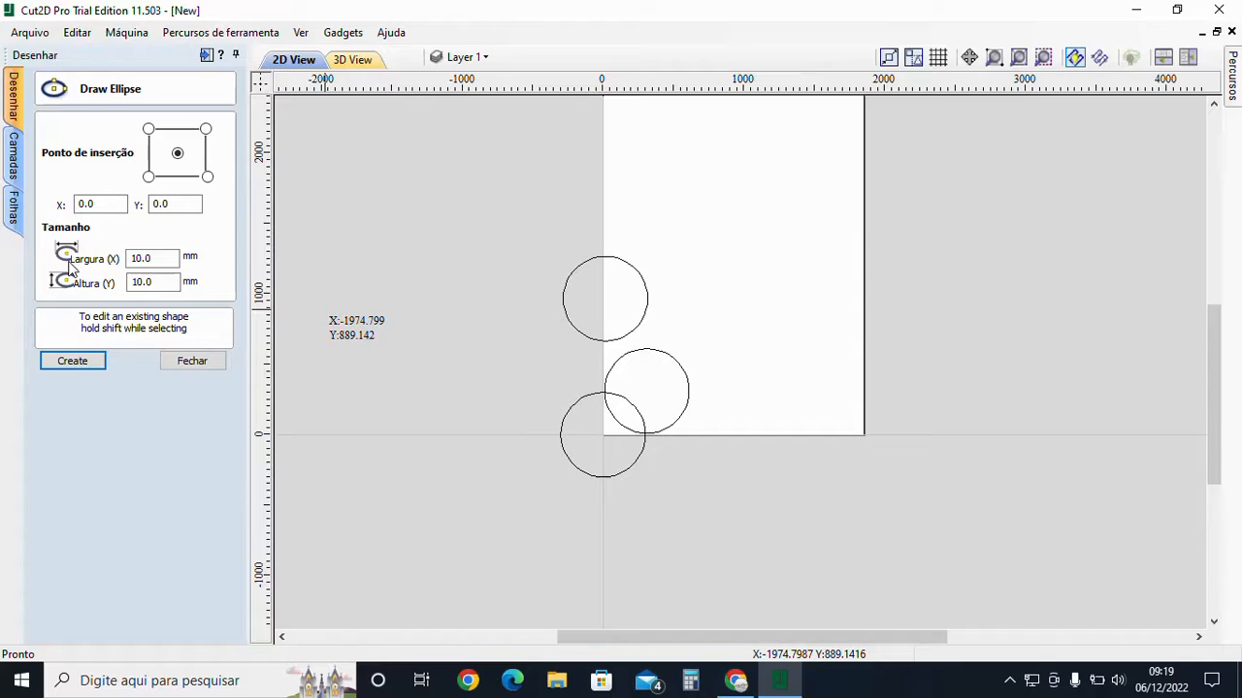
double_click(167, 258)
text(6)
double_click(167, 282)
text(40)
click(73, 361)
double_click(114, 205)
text(7)
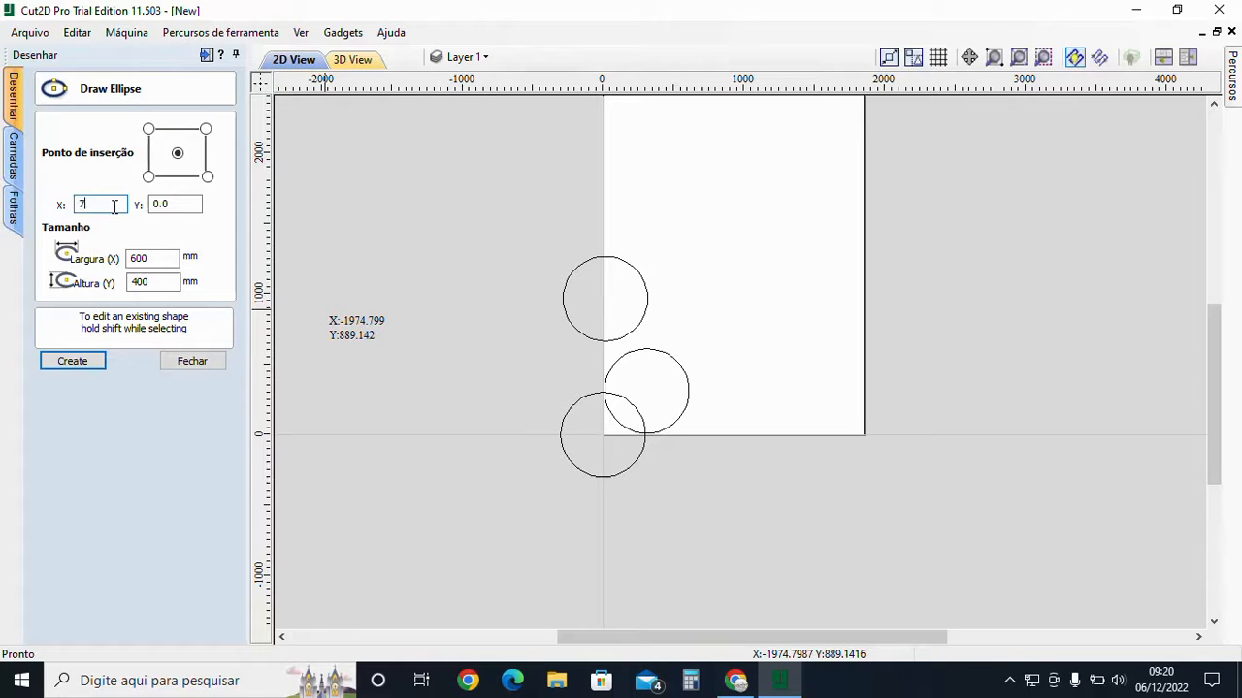
double_click(176, 203)
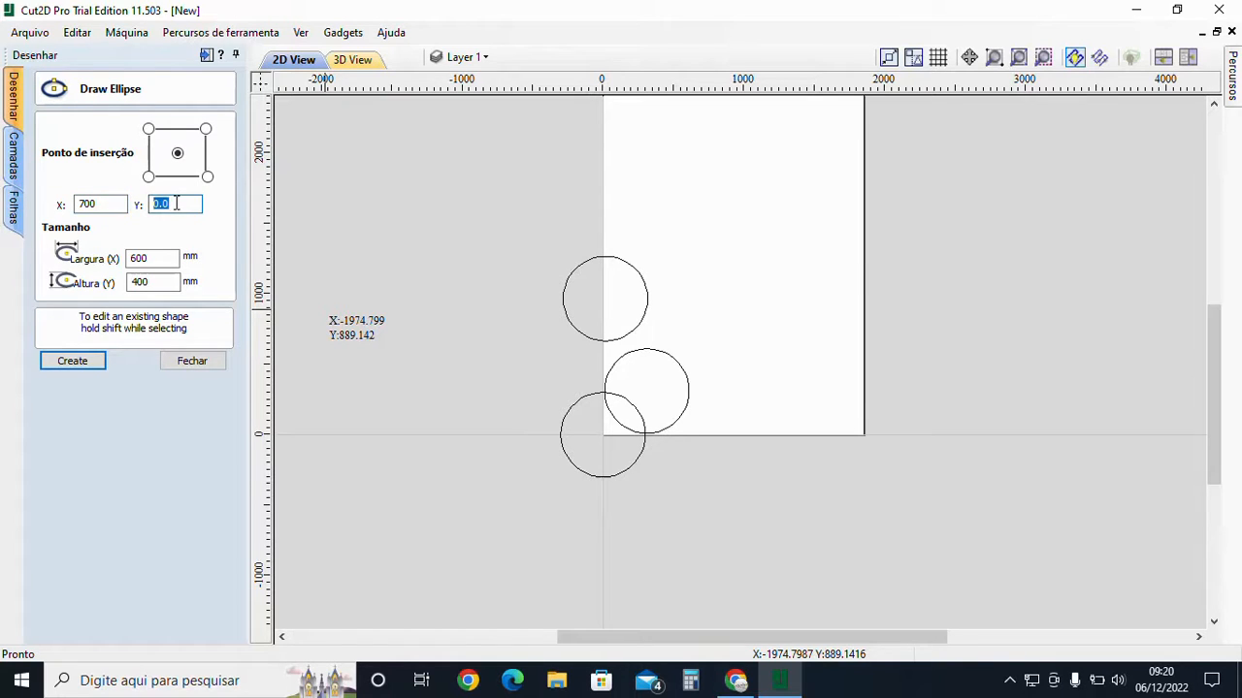
text(1000)
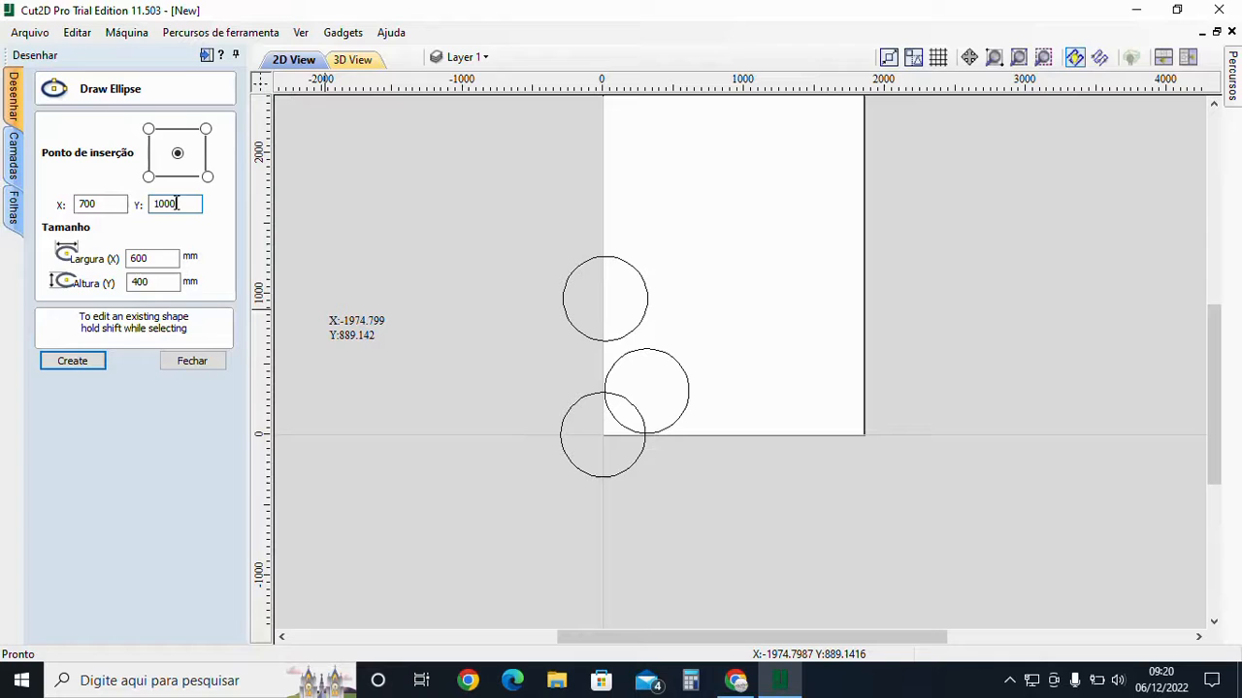
click(99, 365)
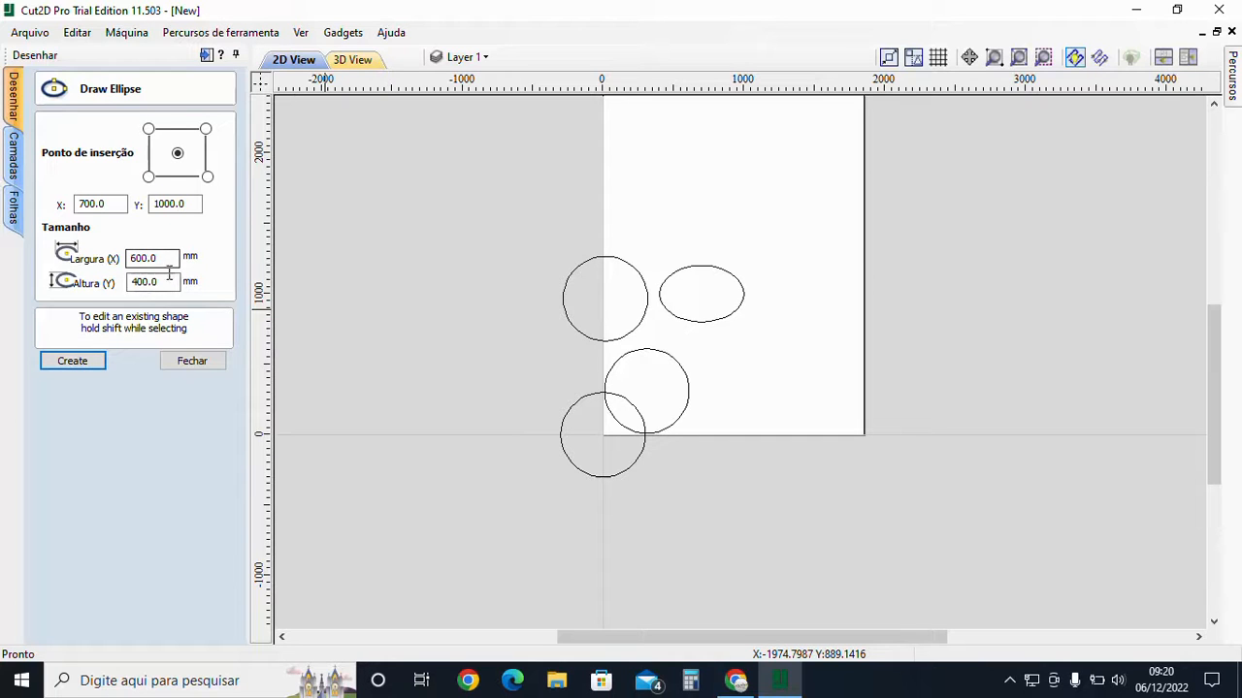
click(191, 362)
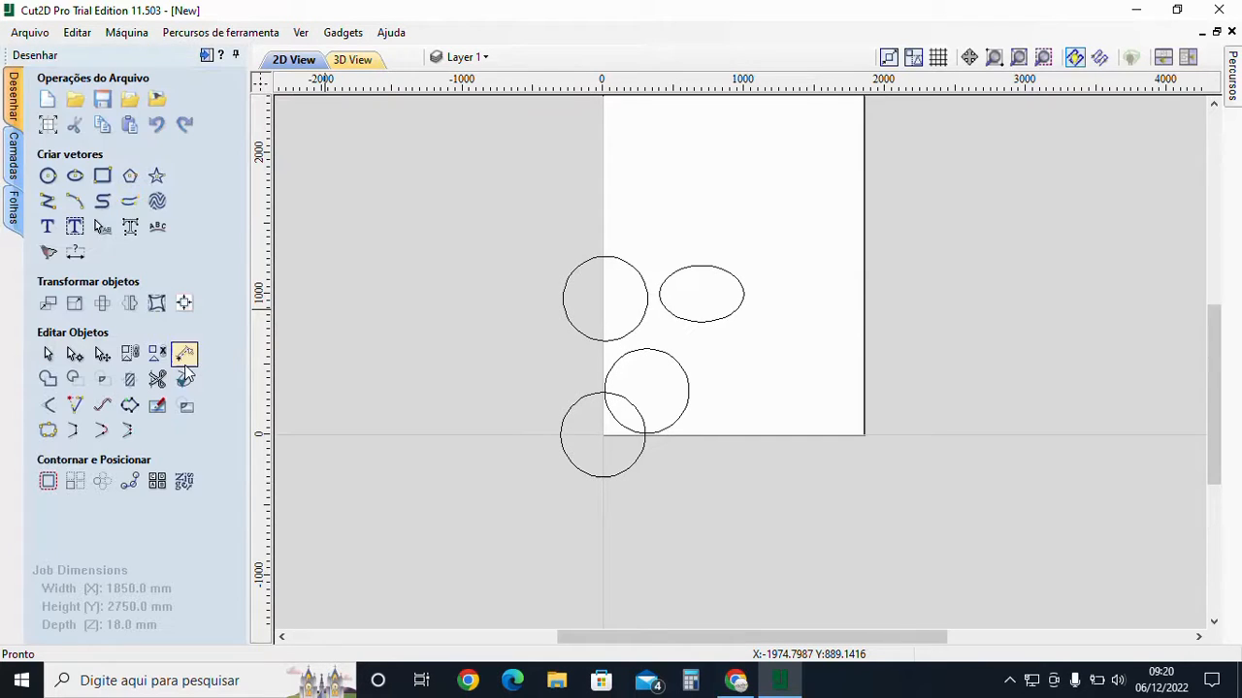
click(106, 178)
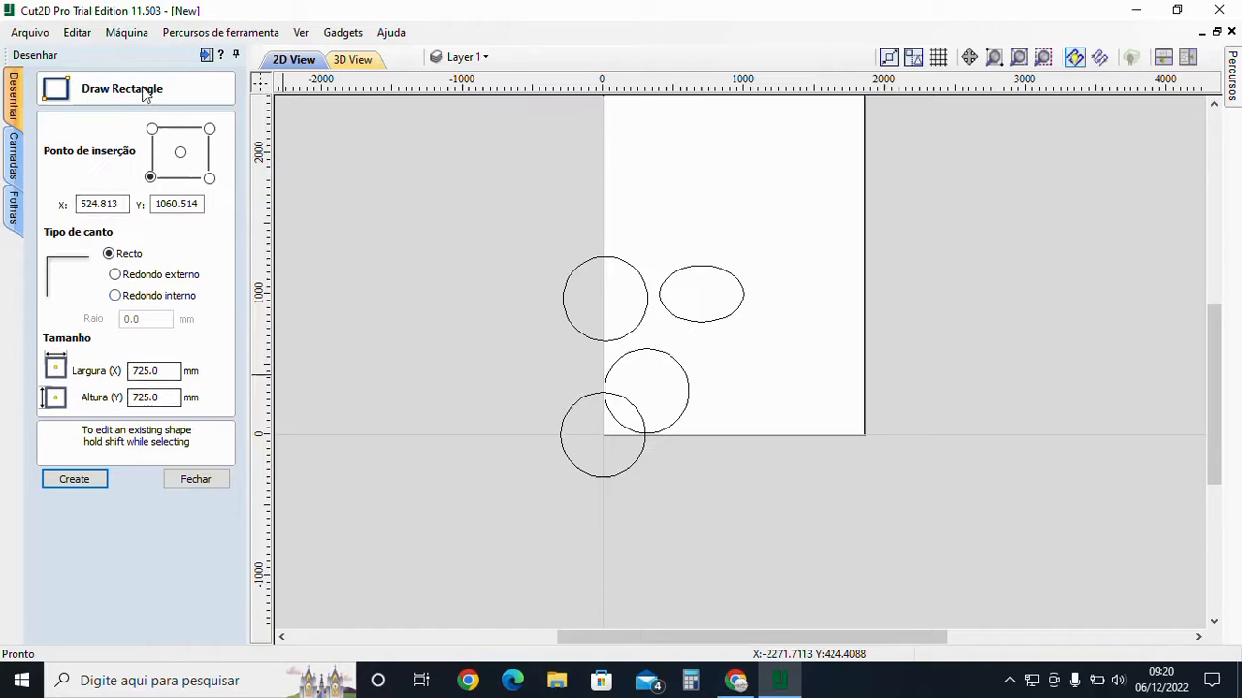
click(179, 152)
click(151, 178)
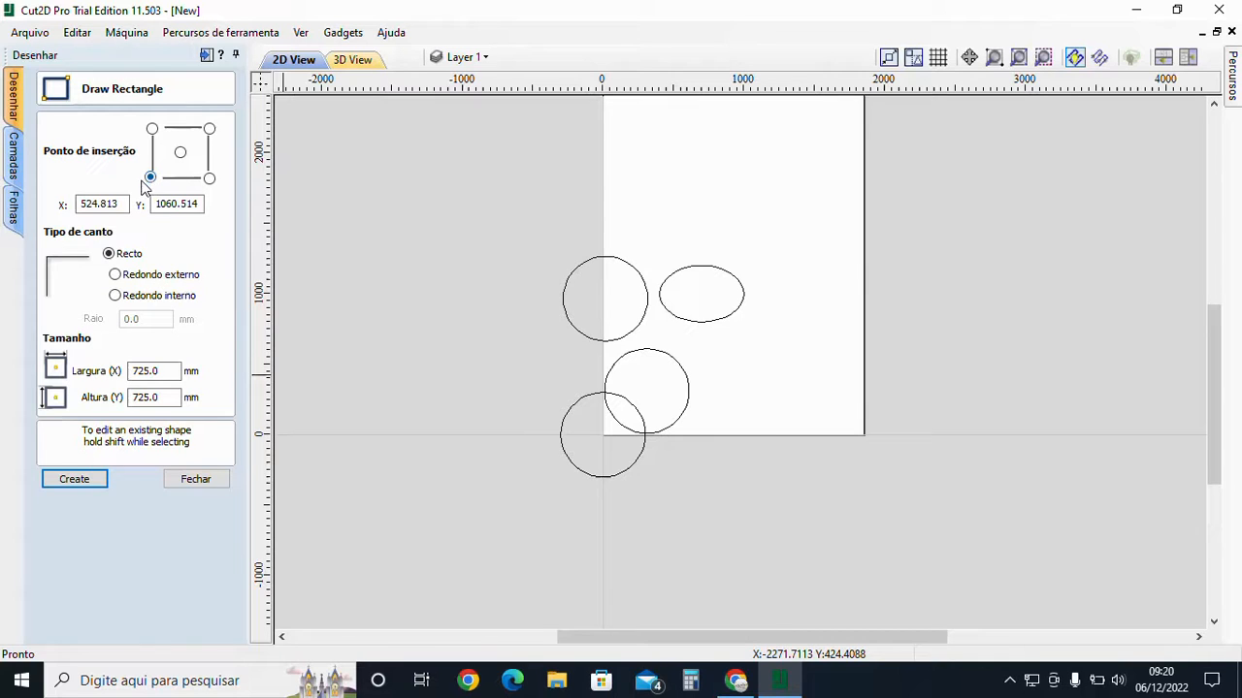
click(178, 477)
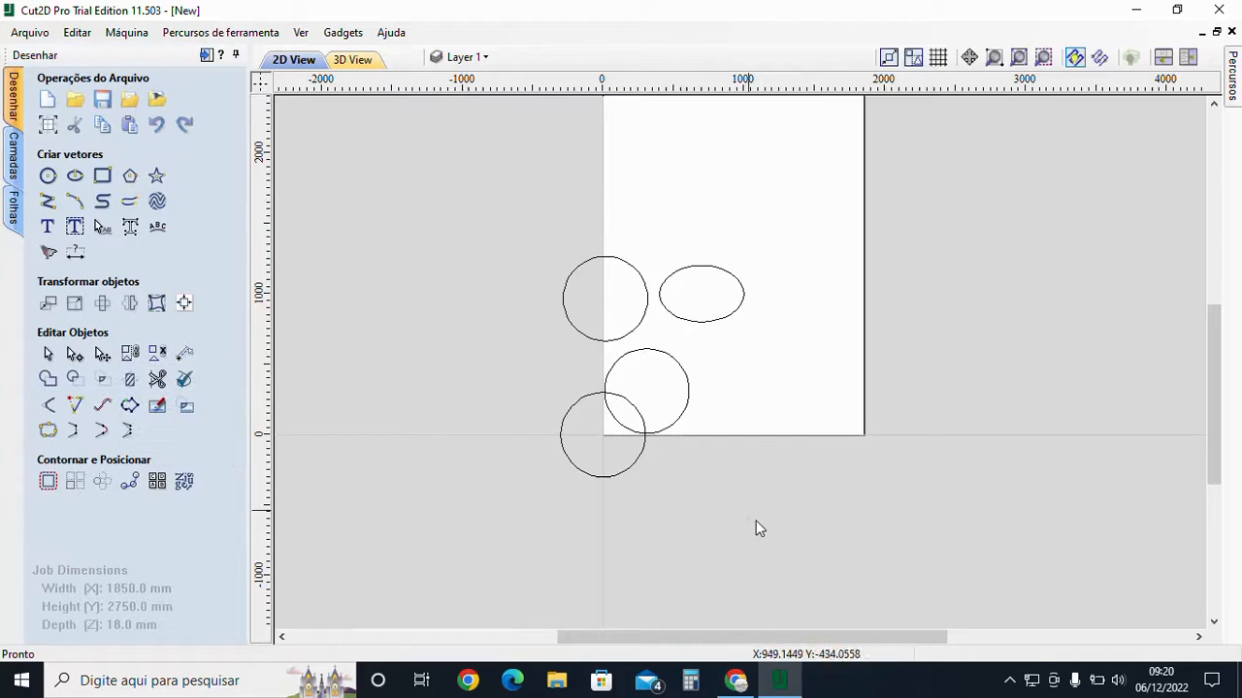
Delete the three circles and the ellipse from the sheet
drag(756, 521, 476, 80)
key(Delete)
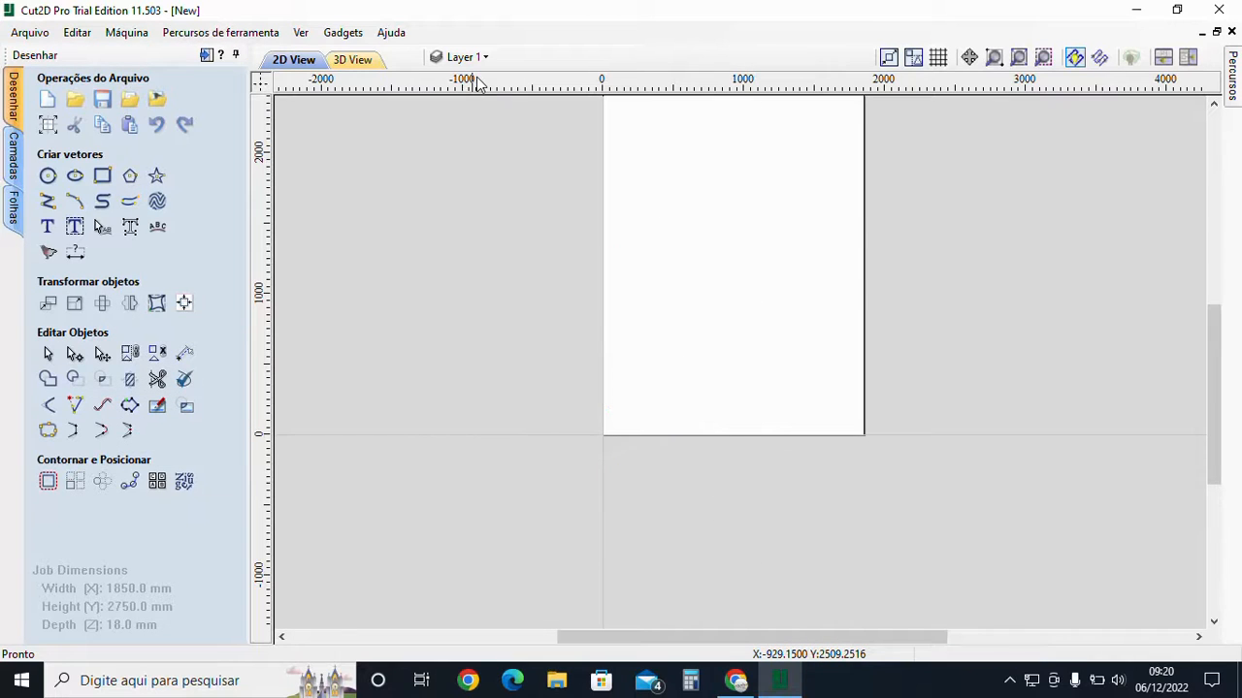
Create a straight-cornered rectangle 1000 mm wide and 1500 mm high with its lower-left corner at X 20, Y 20
click(103, 175)
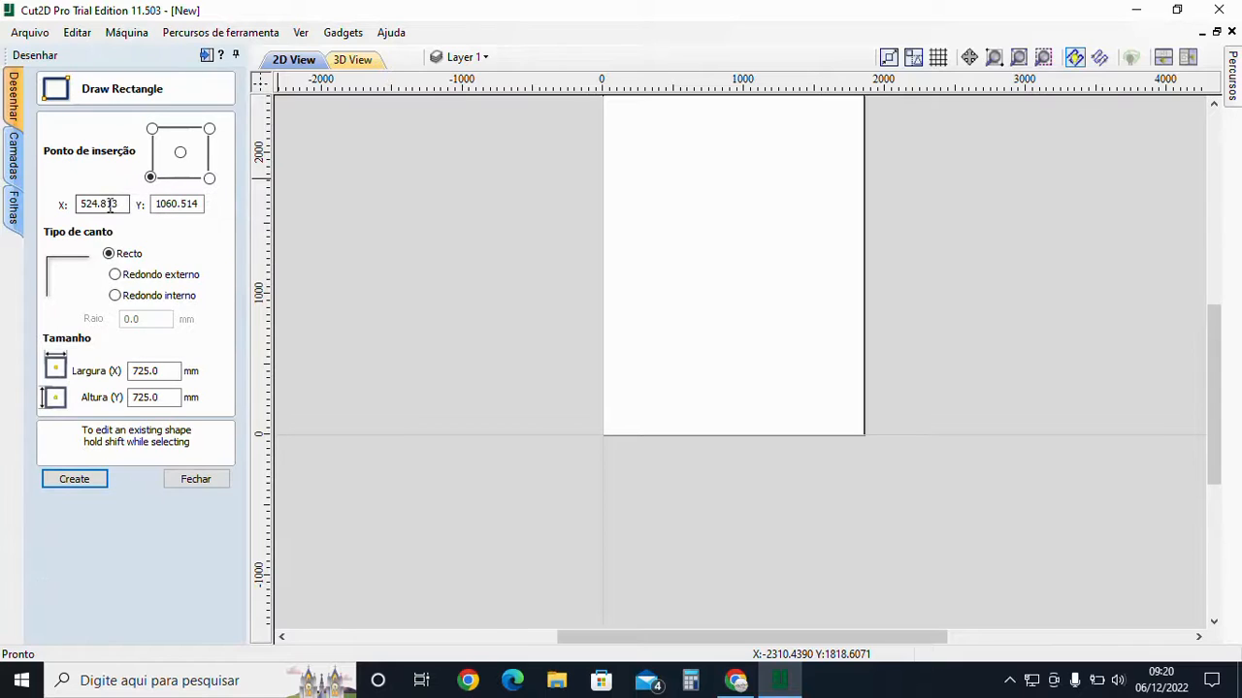
double_click(120, 204)
text(20)
double_click(198, 204)
text(20)
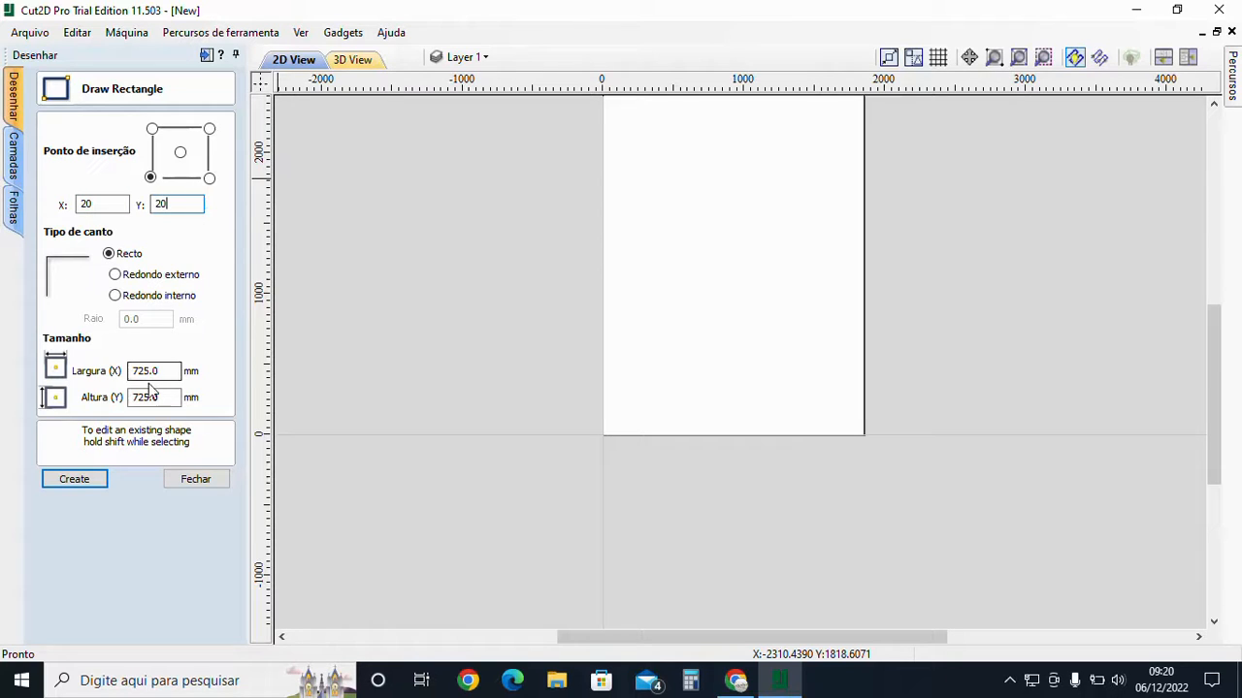
double_click(168, 371)
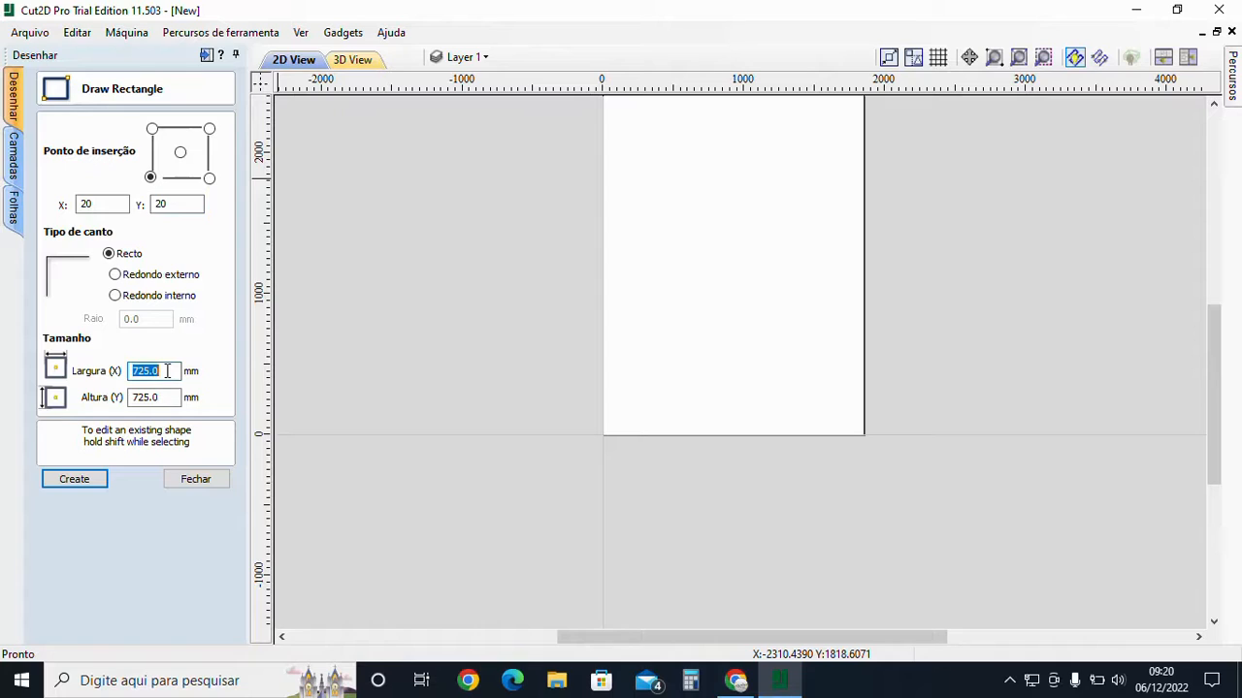
text(1000)
double_click(171, 398)
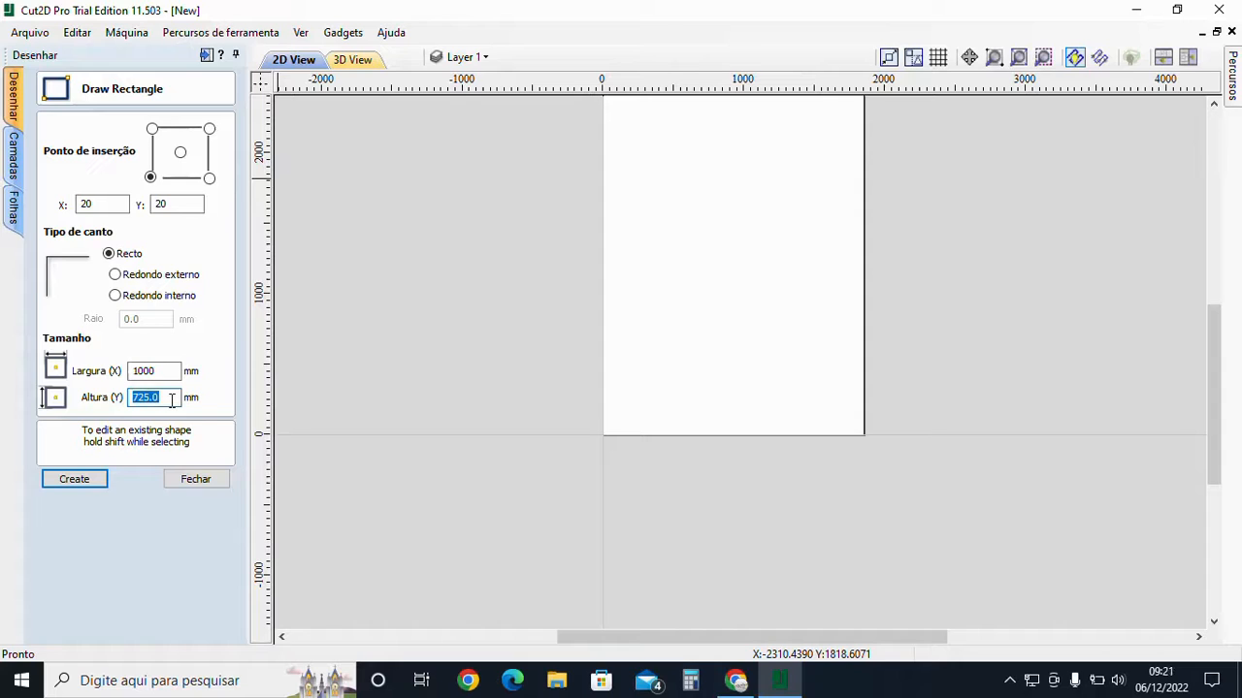
text(1500)
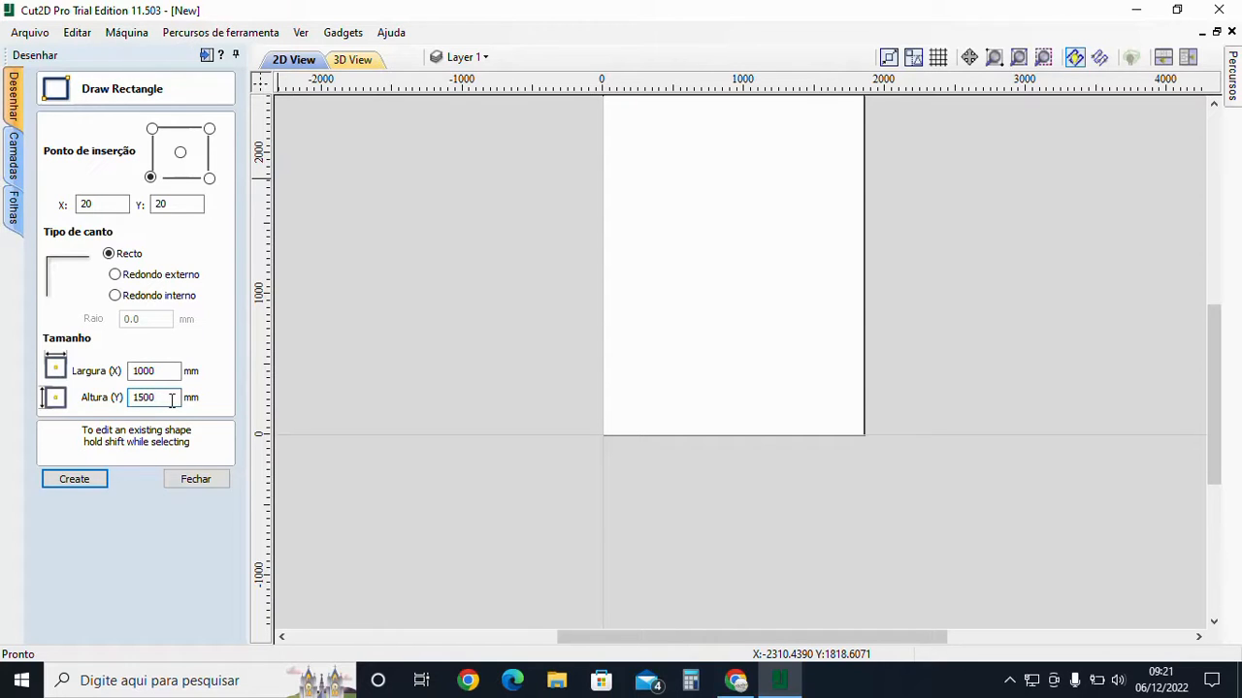
click(75, 480)
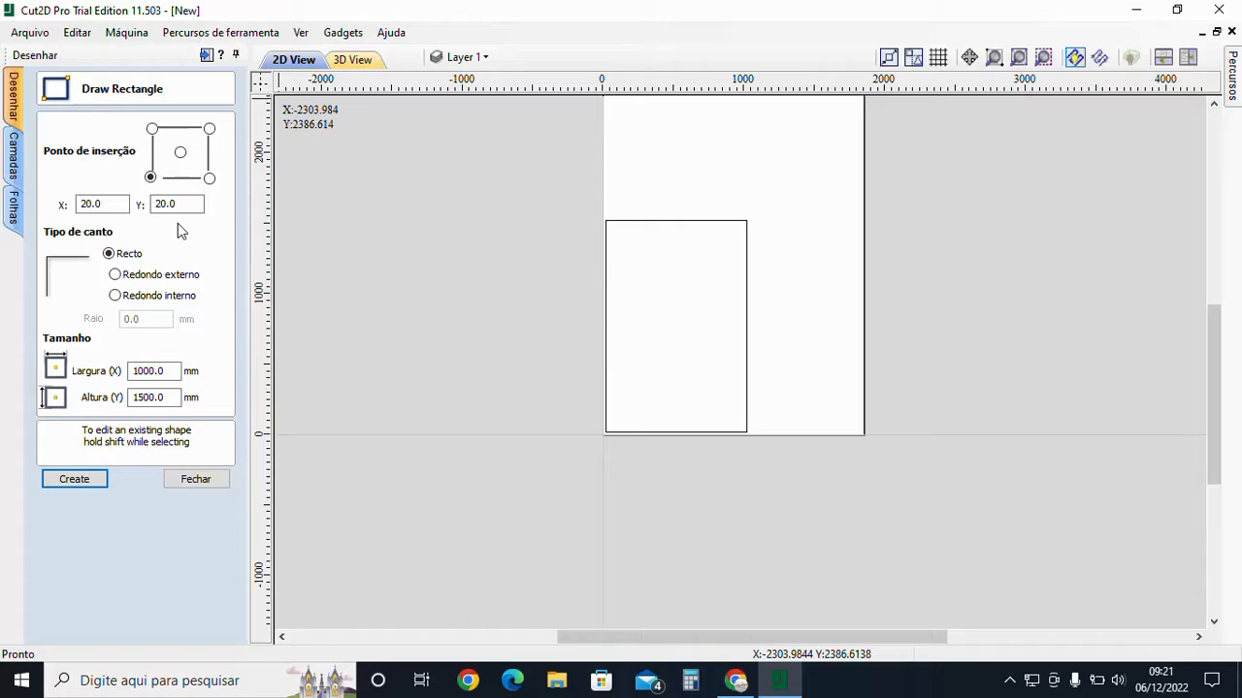
Set up a second rectangle with externally rounded corners of 50 mm radius and its lower-left corner at X 40, Y 40
click(115, 276)
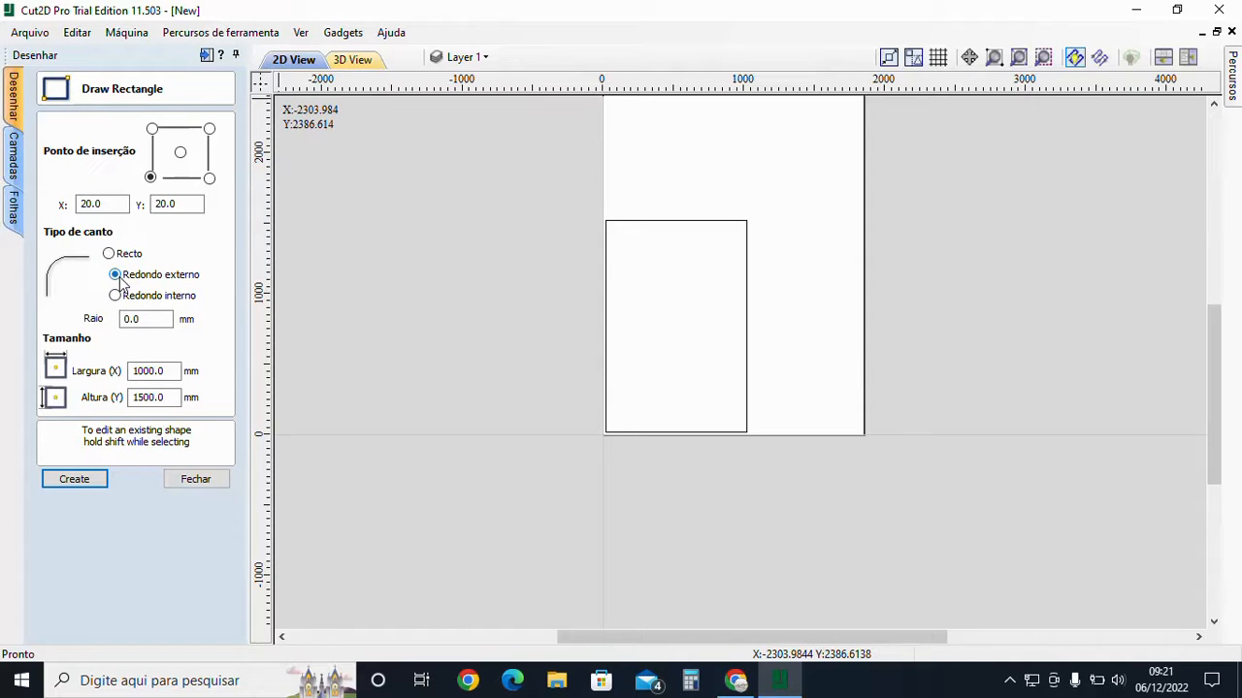
double_click(166, 320)
text(50)
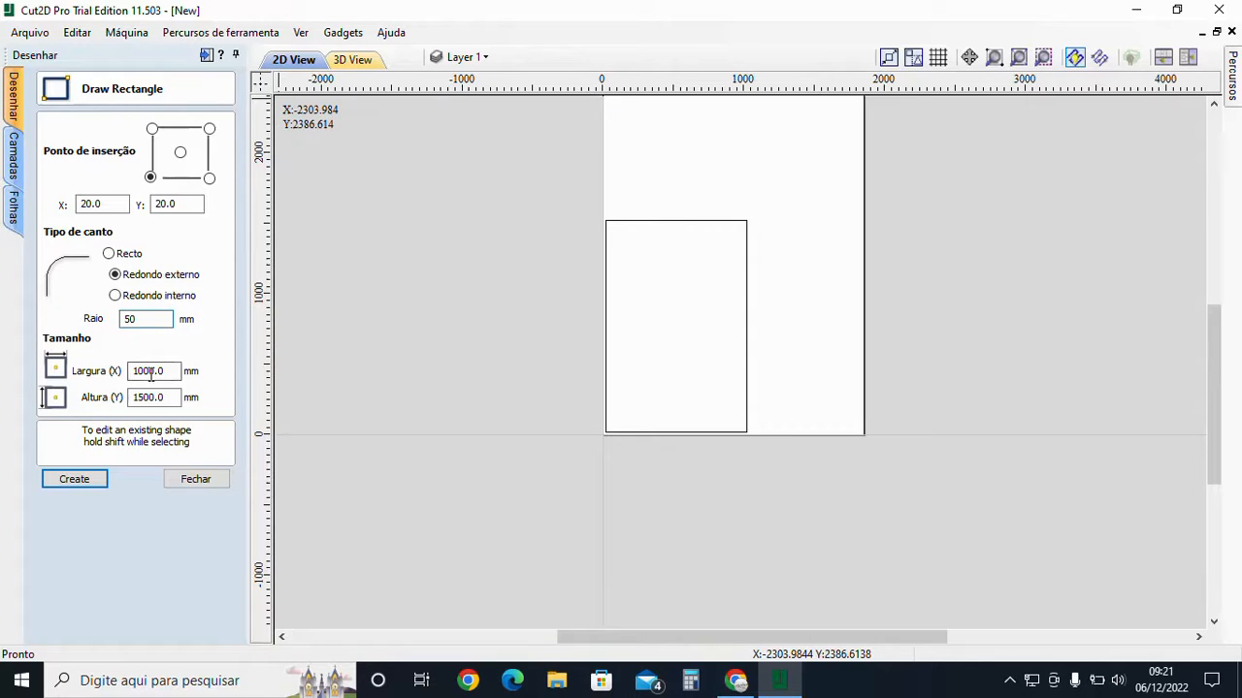
click(113, 204)
double_click(113, 204)
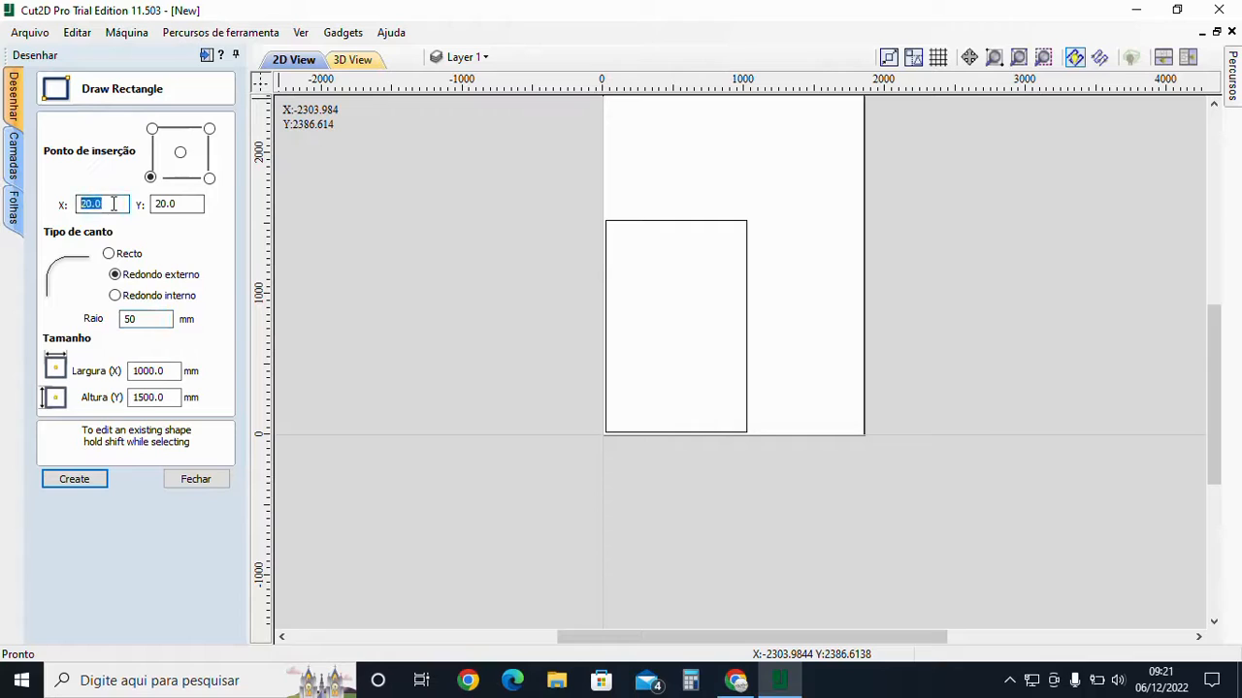
text(20)
double_click(194, 201)
text(40)
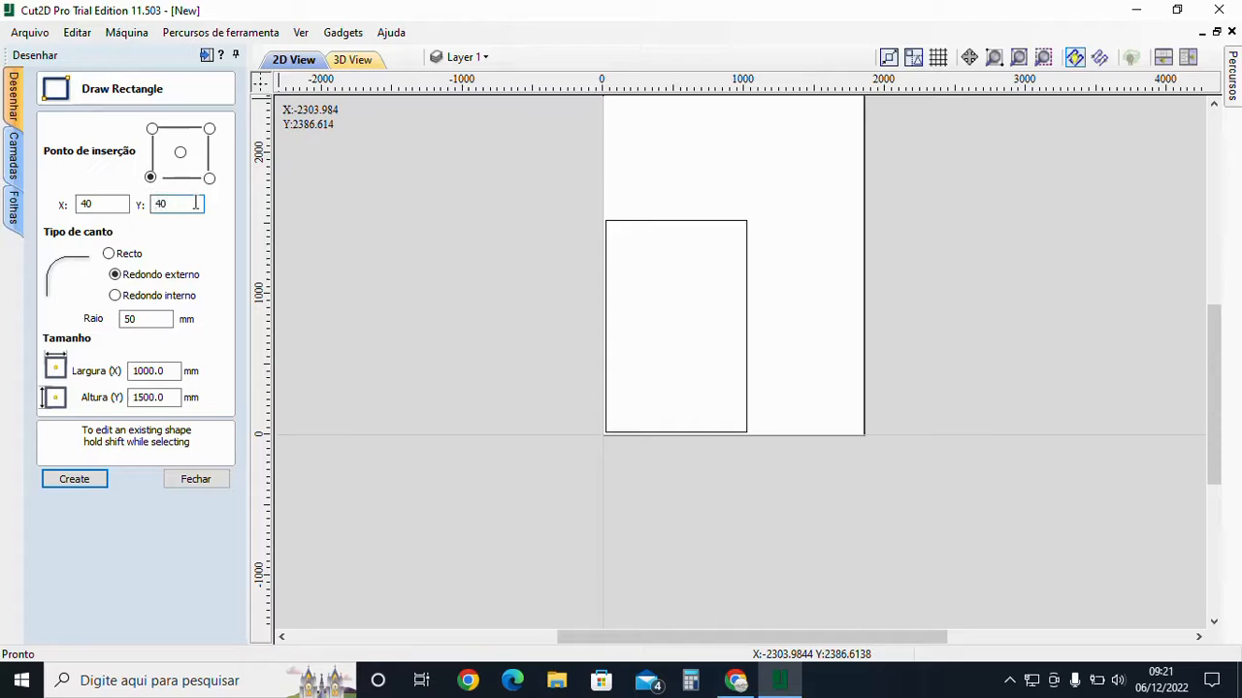
Size the rounded rectangle at 800 mm wide and 1000 mm high, create it and inspect its corners
double_click(164, 370)
text(800)
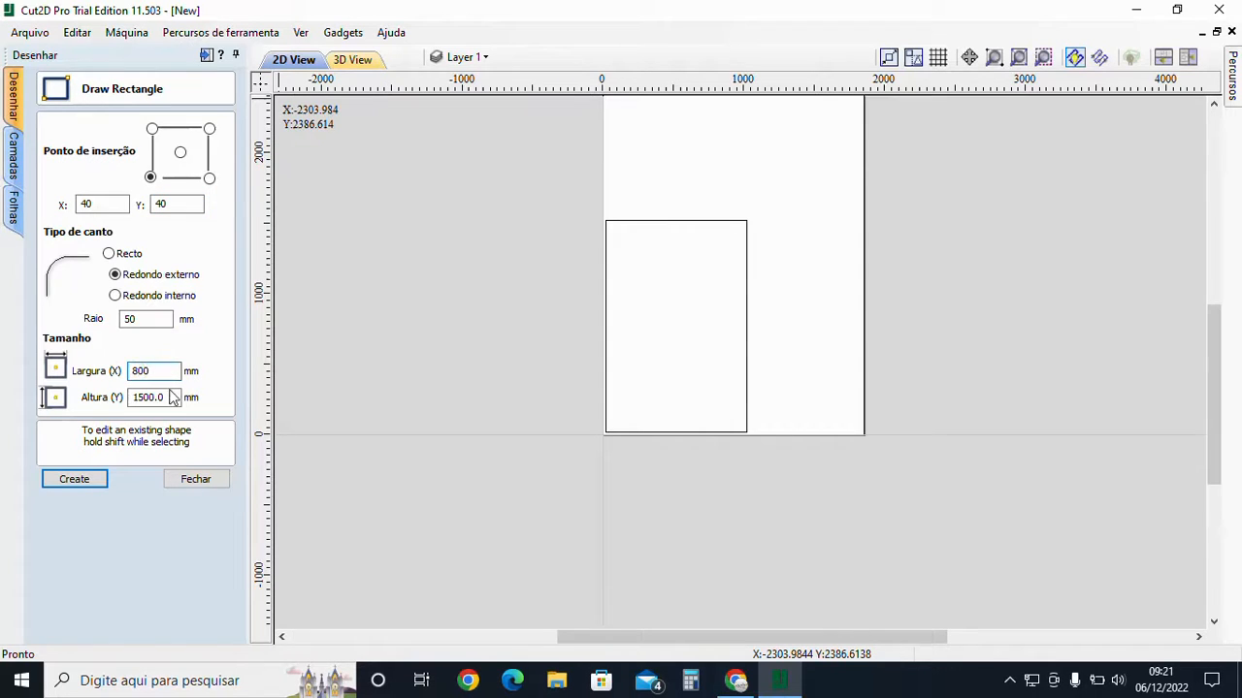
double_click(167, 396)
text(100)
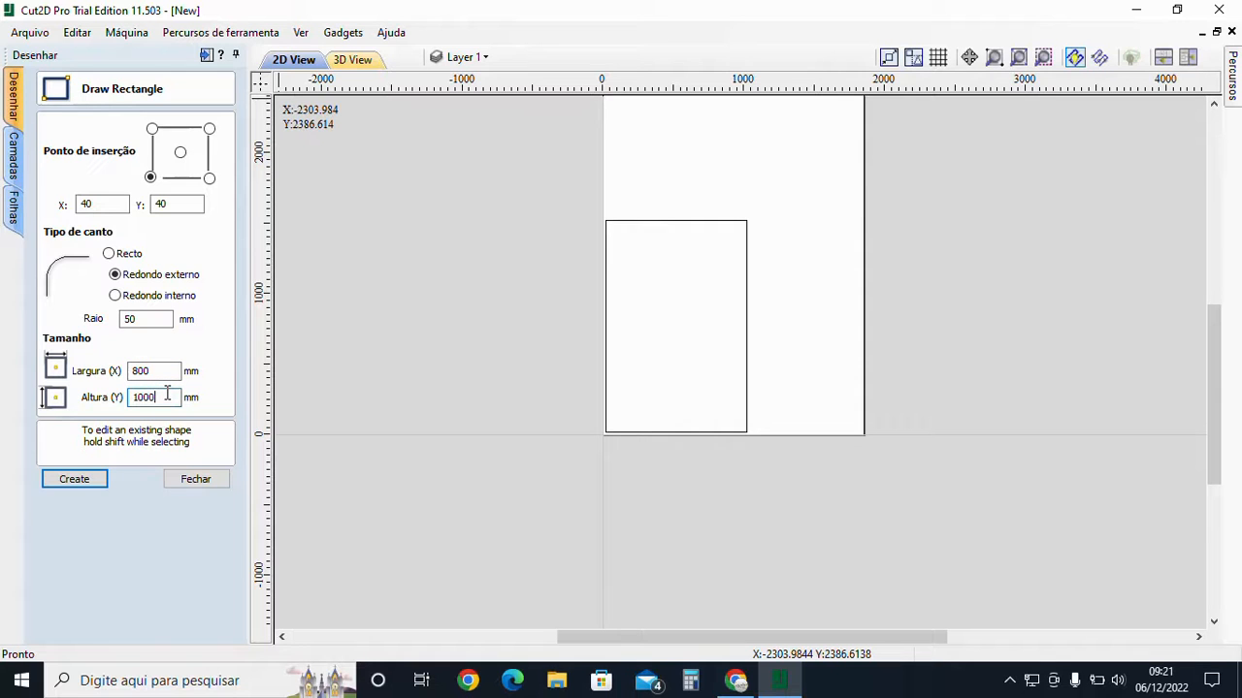
text(0)
click(71, 485)
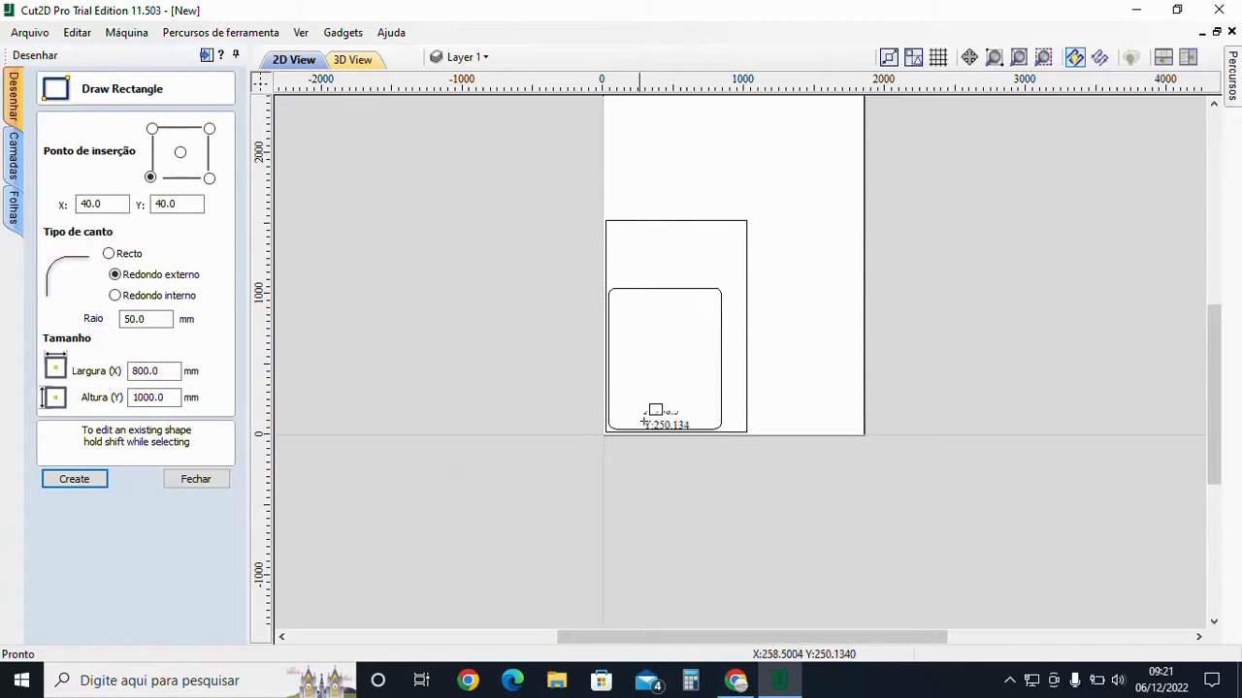
scroll(735, 258, up, 3)
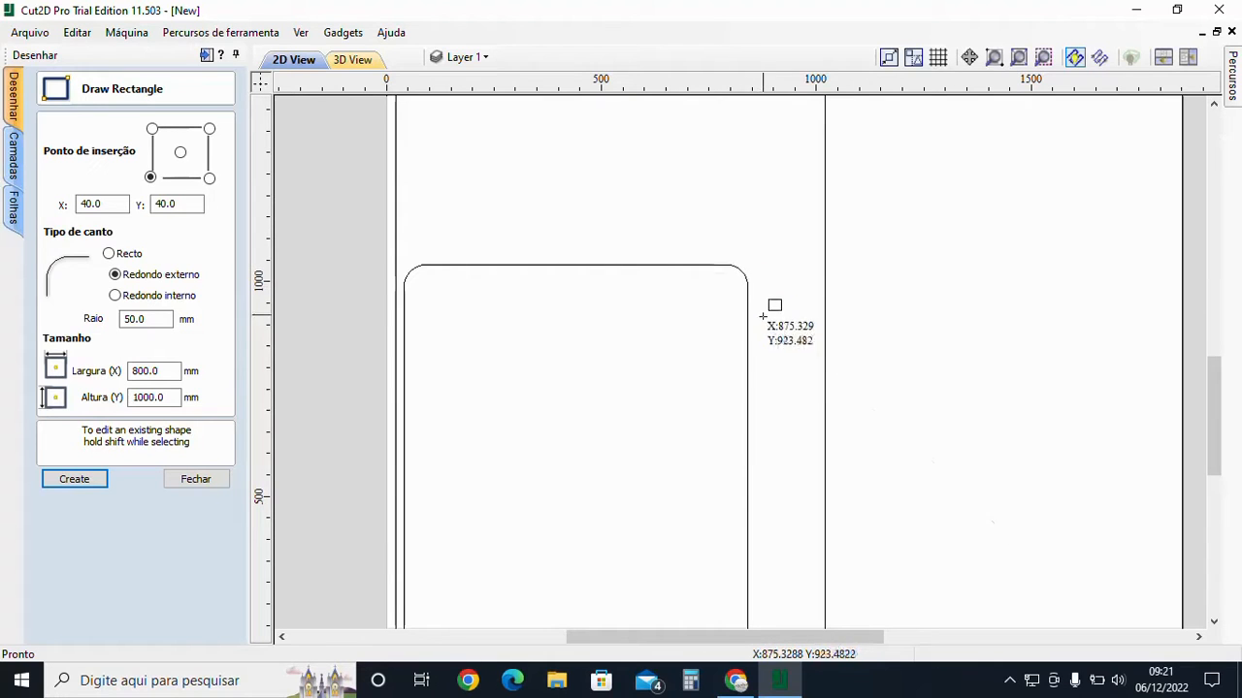
Replace the rounded rectangle with one of the same size and position with internally rounded corners, and close the rectangle tool
click(116, 296)
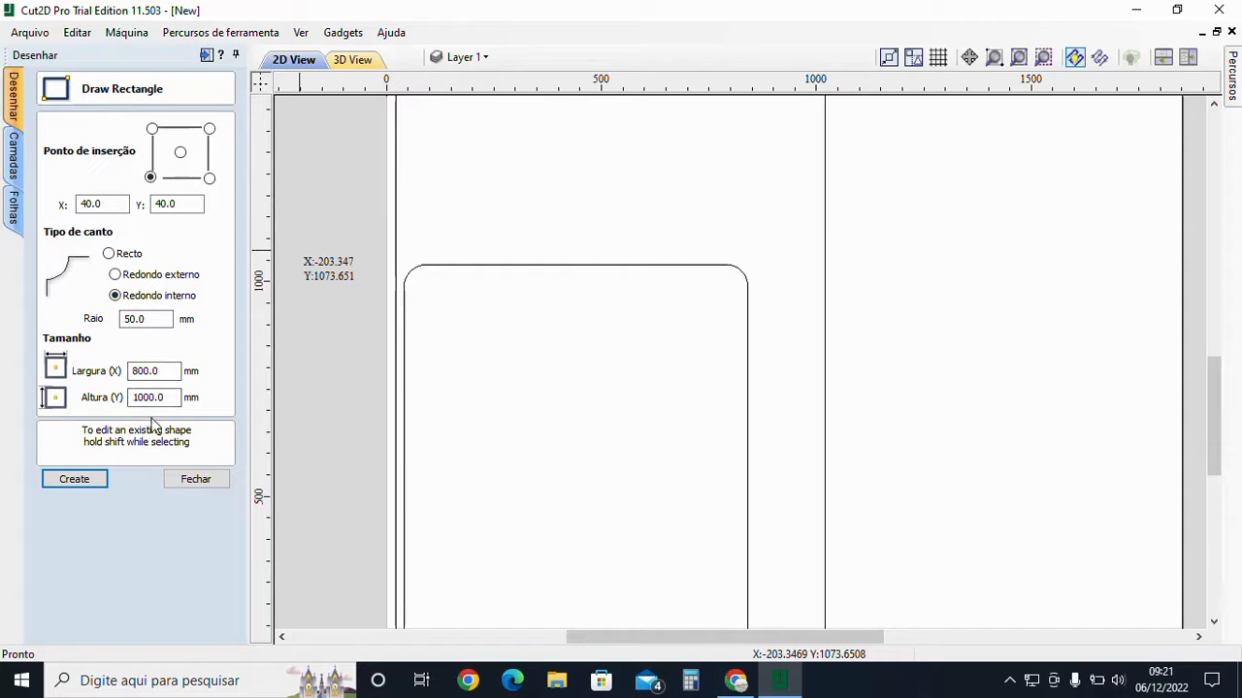
key(ctrl+z)
click(88, 479)
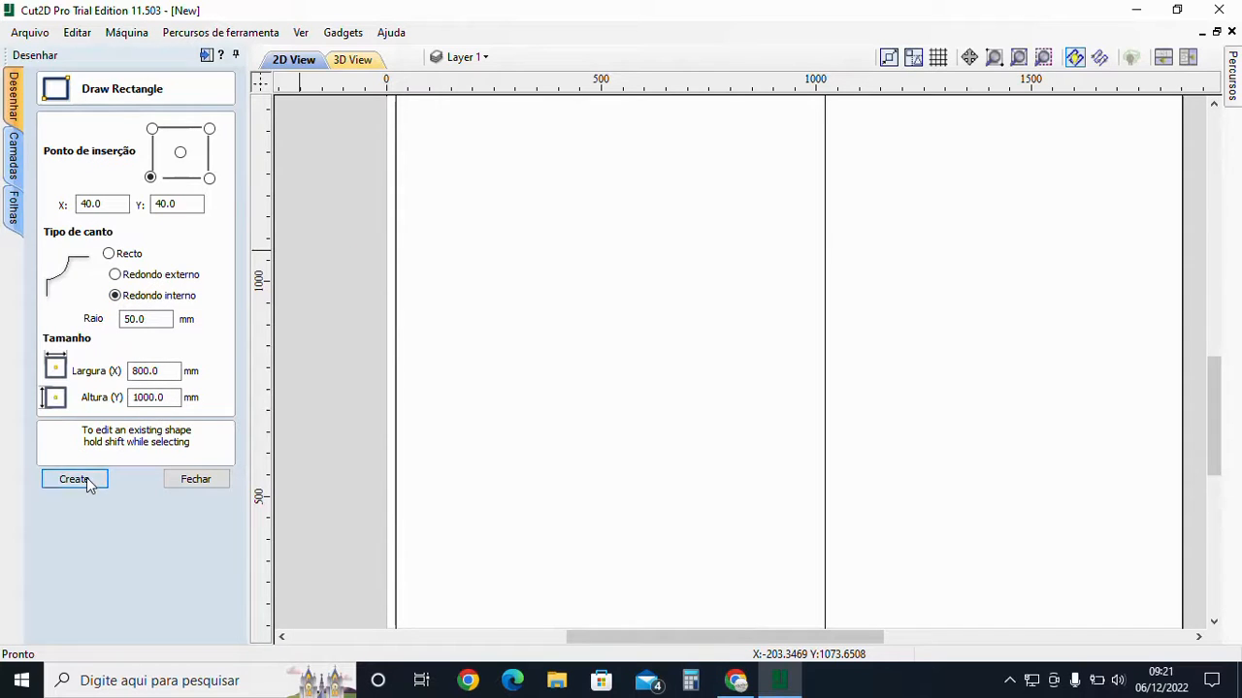
click(92, 476)
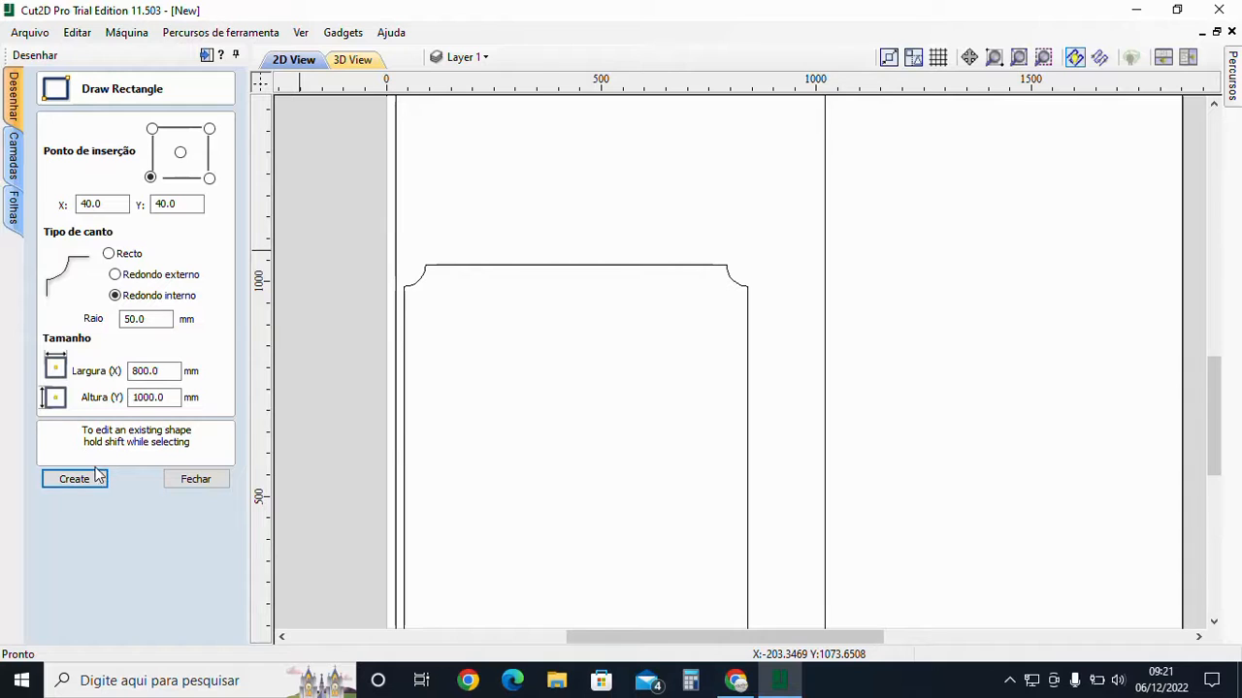
scroll(540, 397, down, 4)
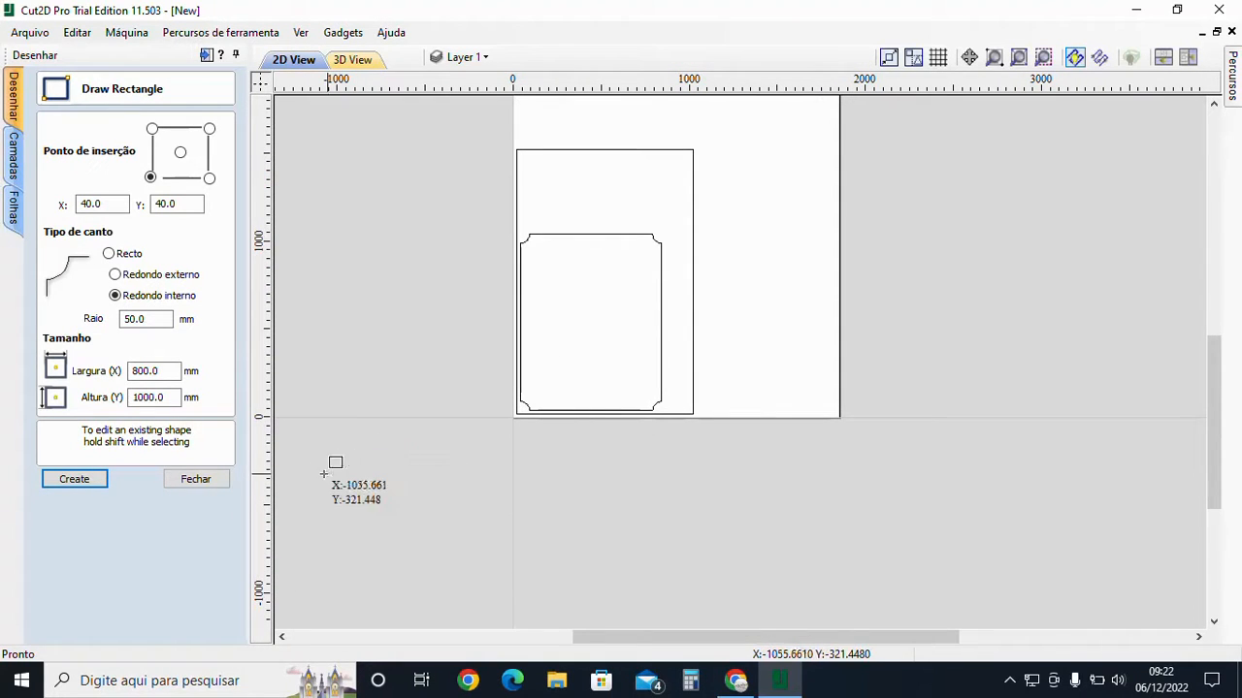
click(197, 481)
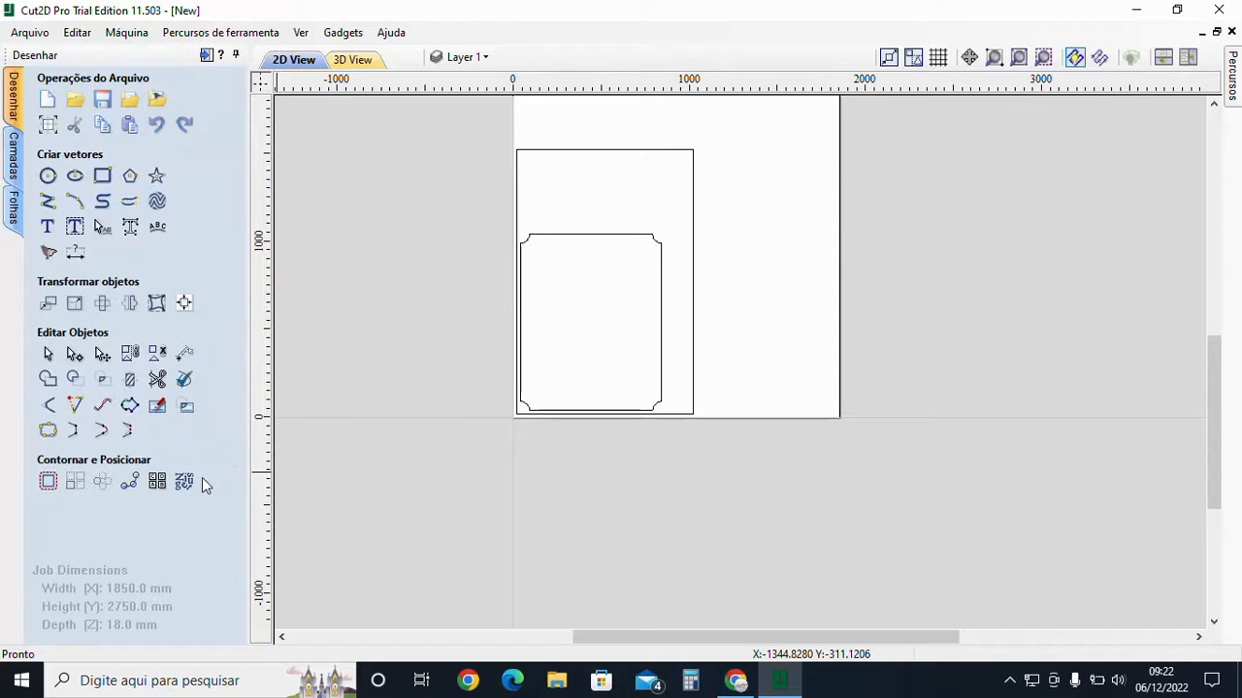
Draw a three-sided polygon with a radius of about 225 mm beside the larger rectangle, centred near X 1216, Y 1109
click(137, 183)
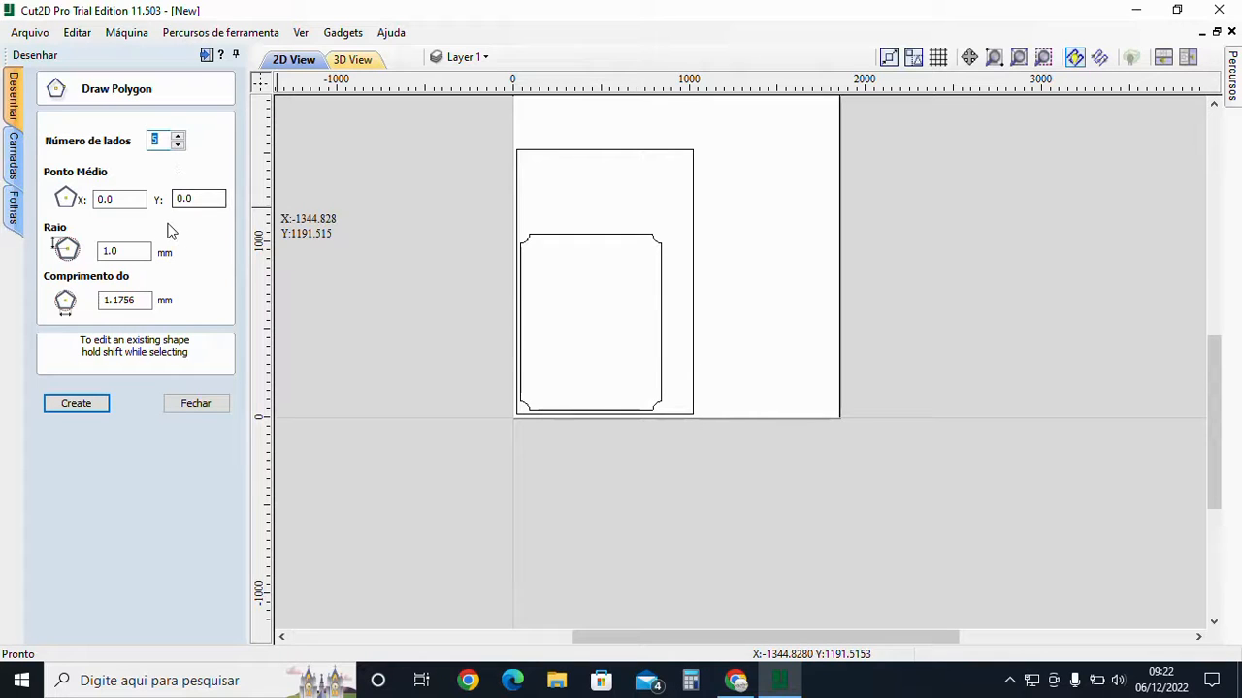
click(179, 144)
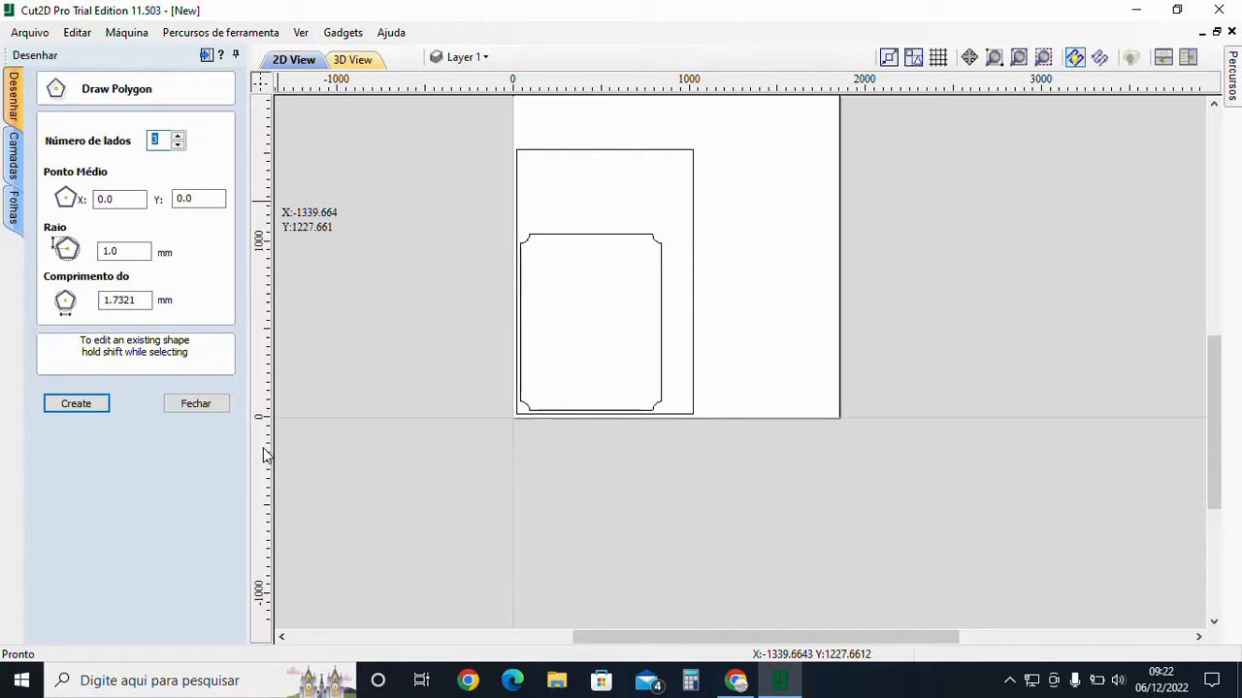
drag(727, 221, 743, 259)
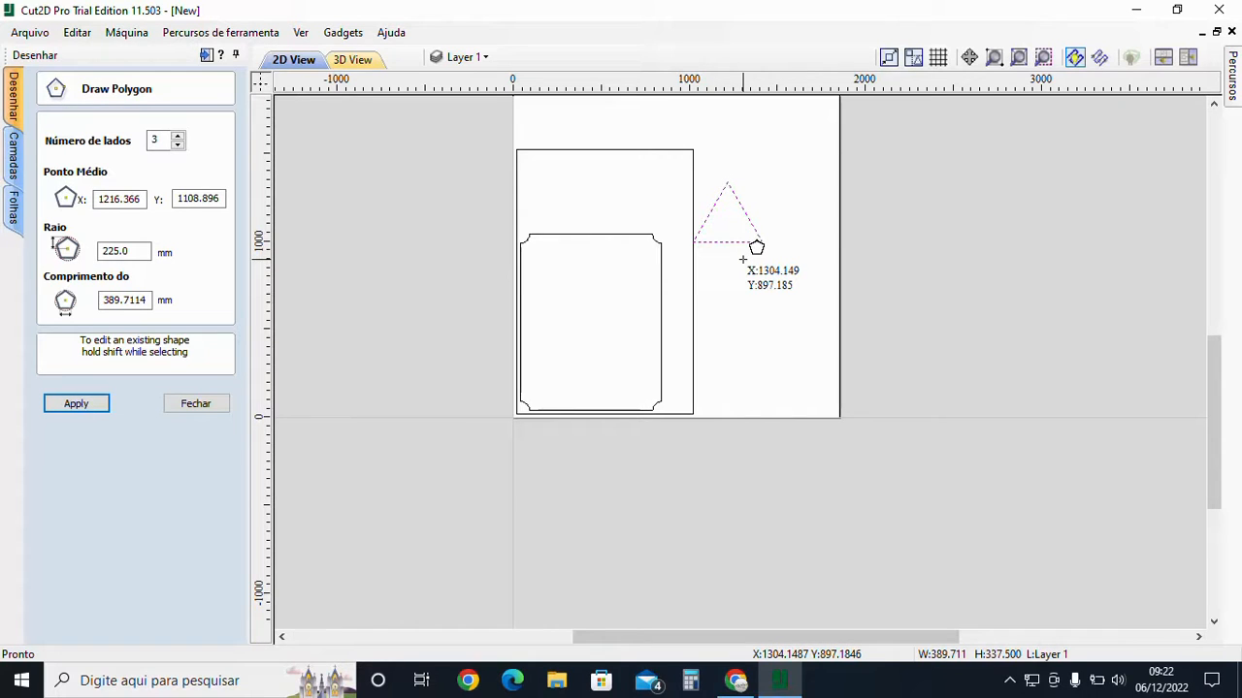
Set the triangle's radius to 500 mm
double_click(142, 251)
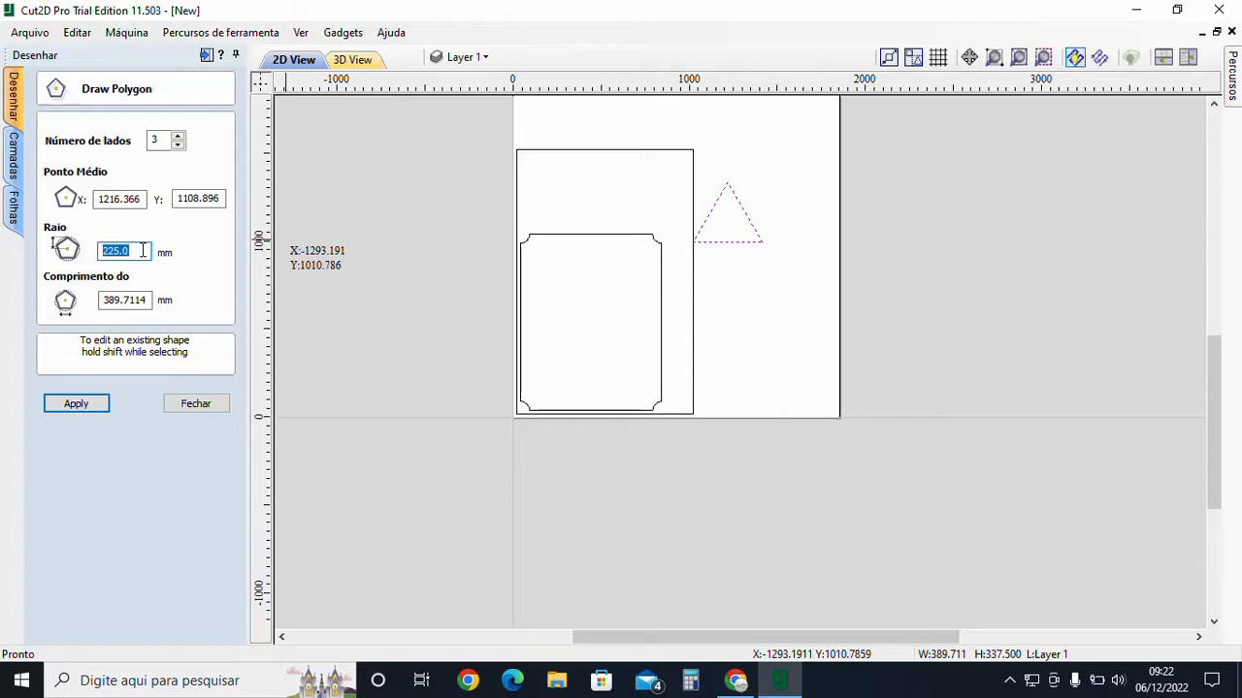
text(500)
key(Return)
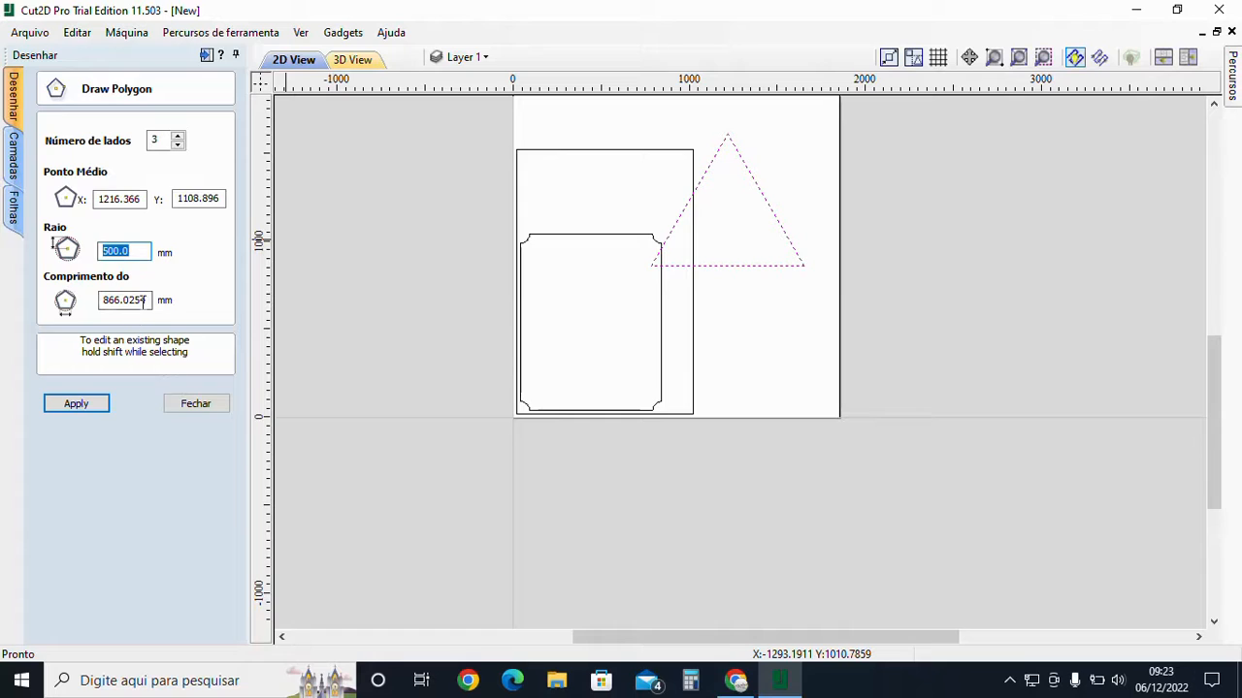
Set the triangle's side length to 1000 mm, apply it and close the polygon tool
click(144, 300)
double_click(145, 301)
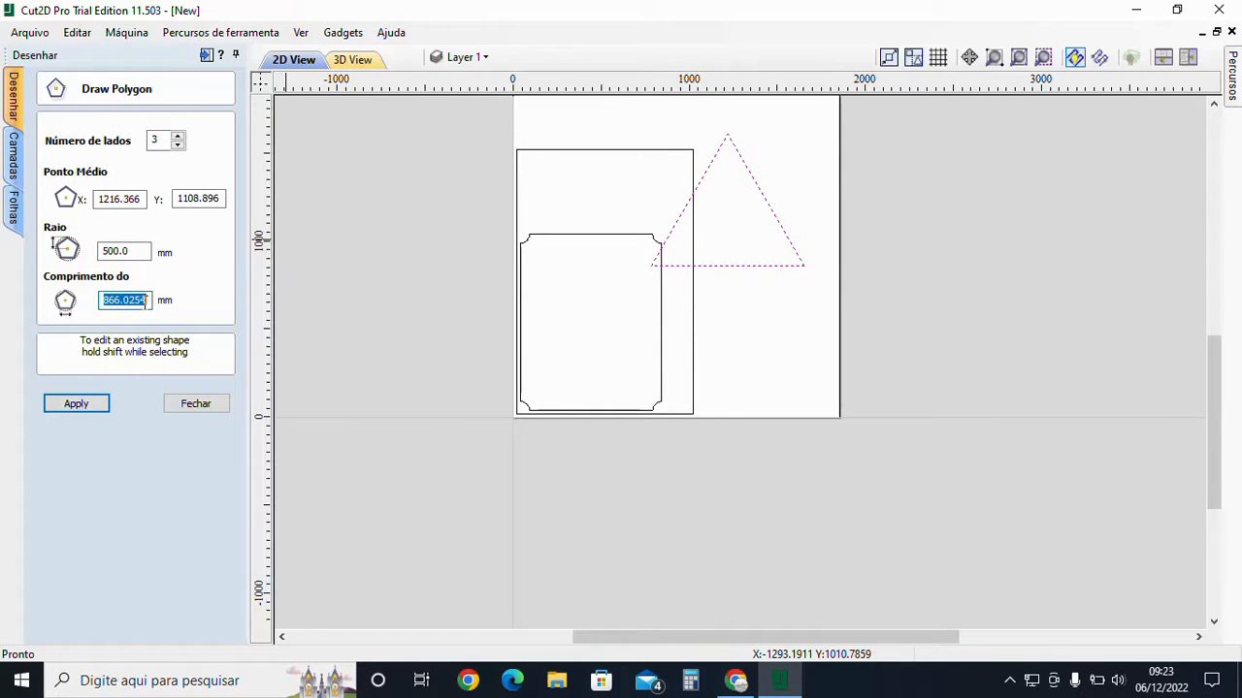
text(1000)
key(Return)
click(195, 403)
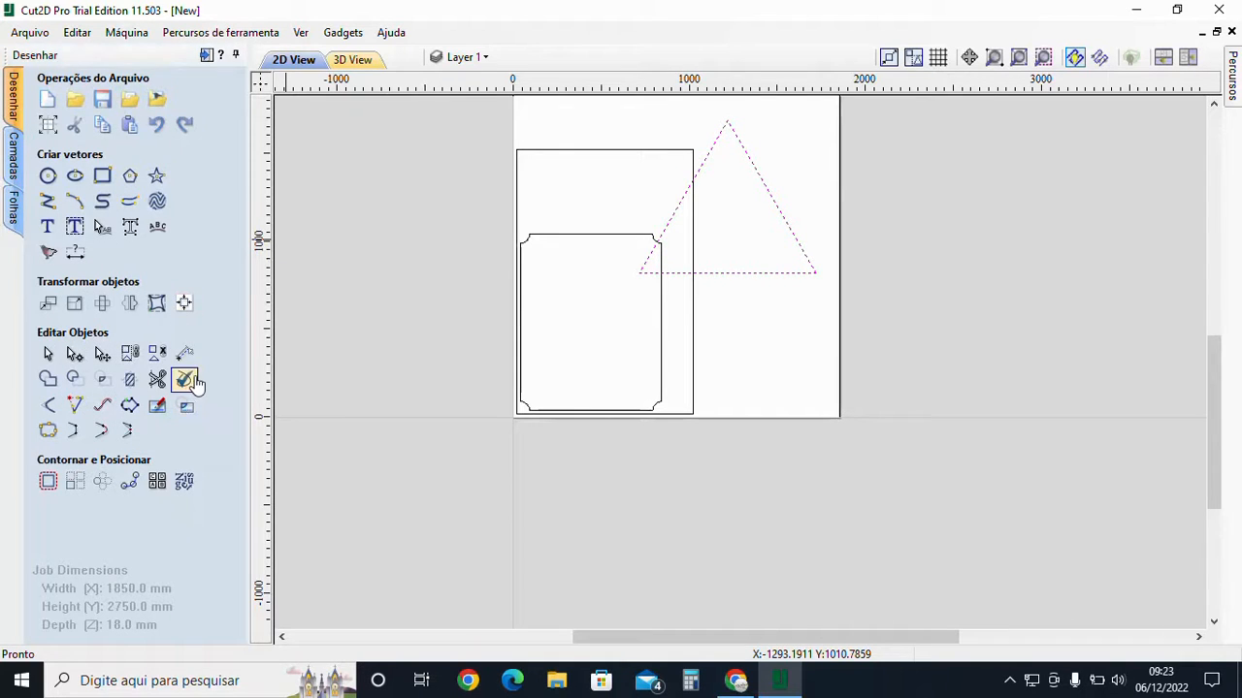
Measure the triangle's base from corner to corner, and its sloping side from the lower-left corner to the apex
click(185, 353)
scroll(668, 255, up, 2)
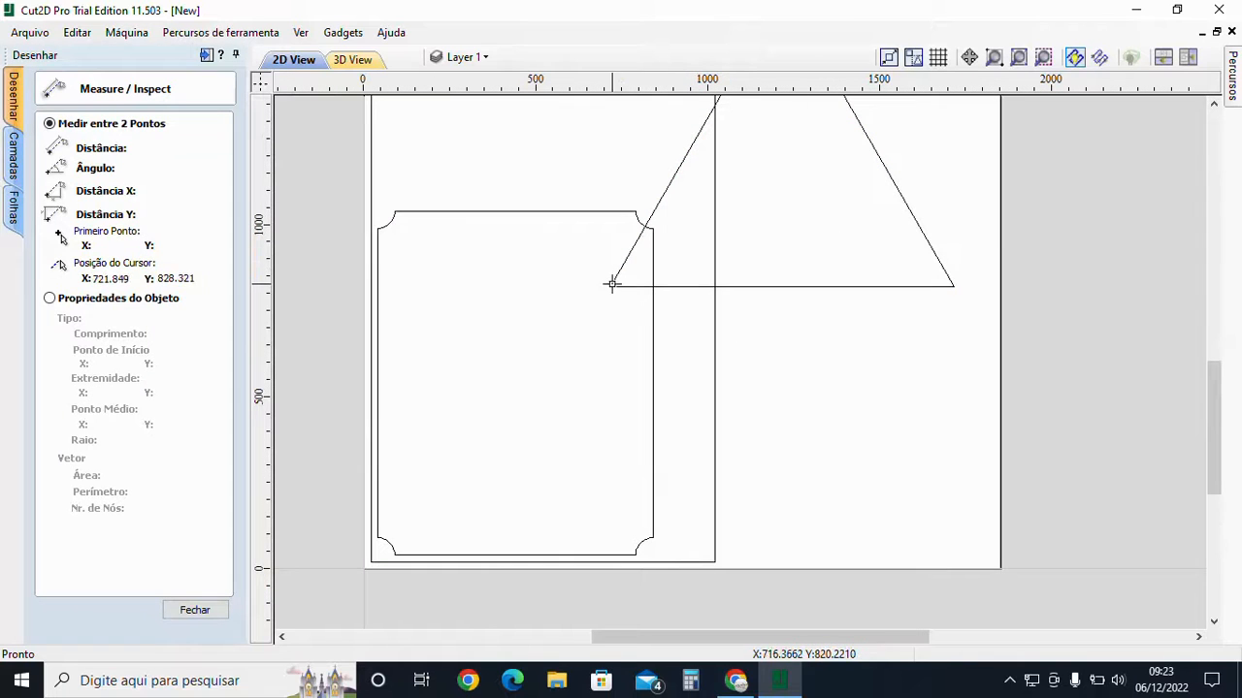
drag(610, 286, 956, 291)
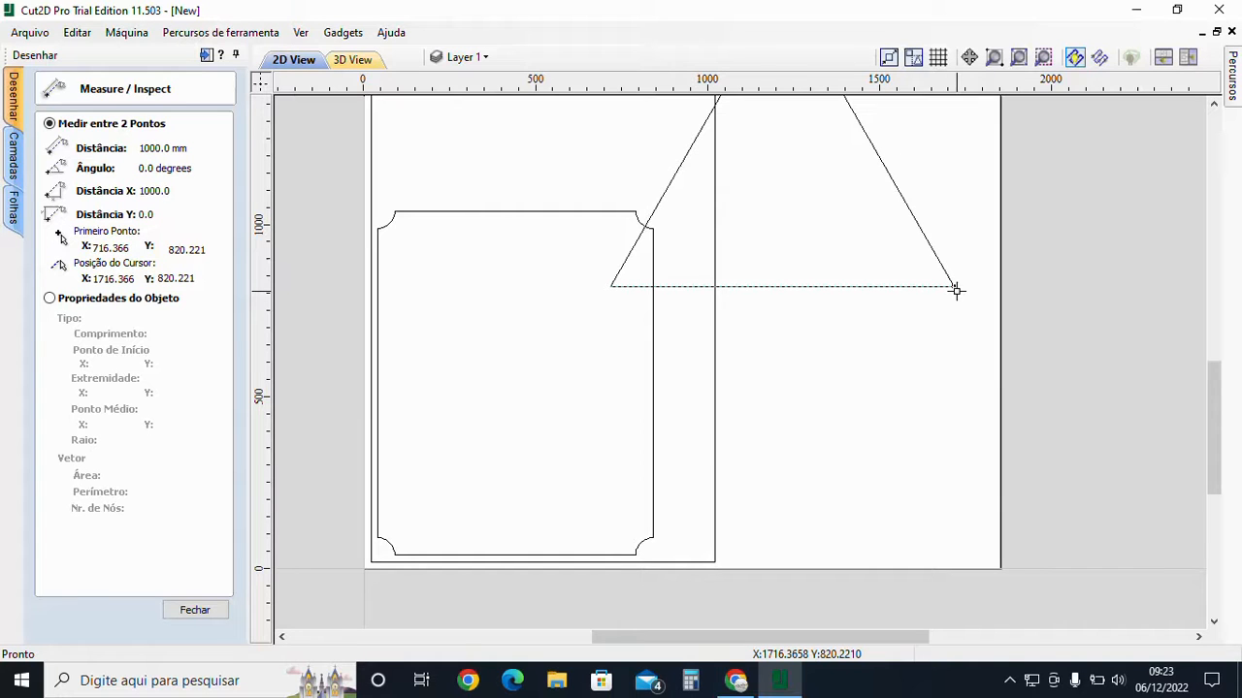
scroll(956, 291, down, 3)
drag(956, 291, 789, 242)
middle_drag(788, 228, 796, 373)
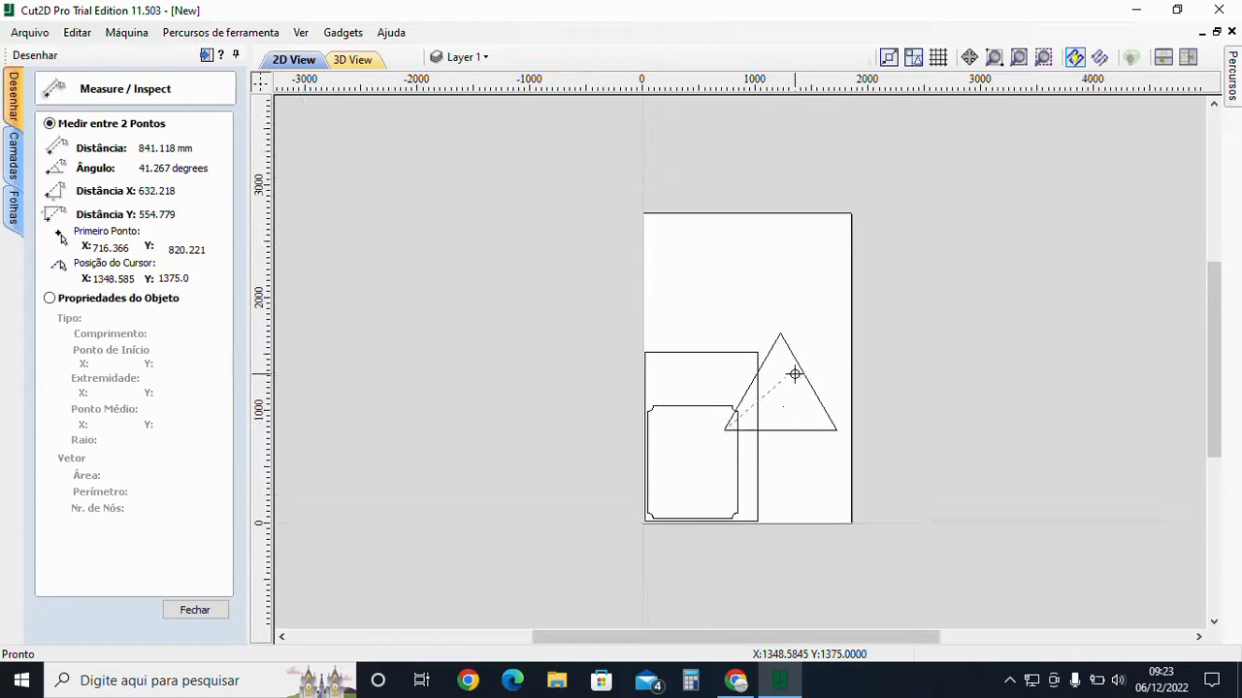
scroll(778, 340, up, 3)
drag(790, 351, 786, 330)
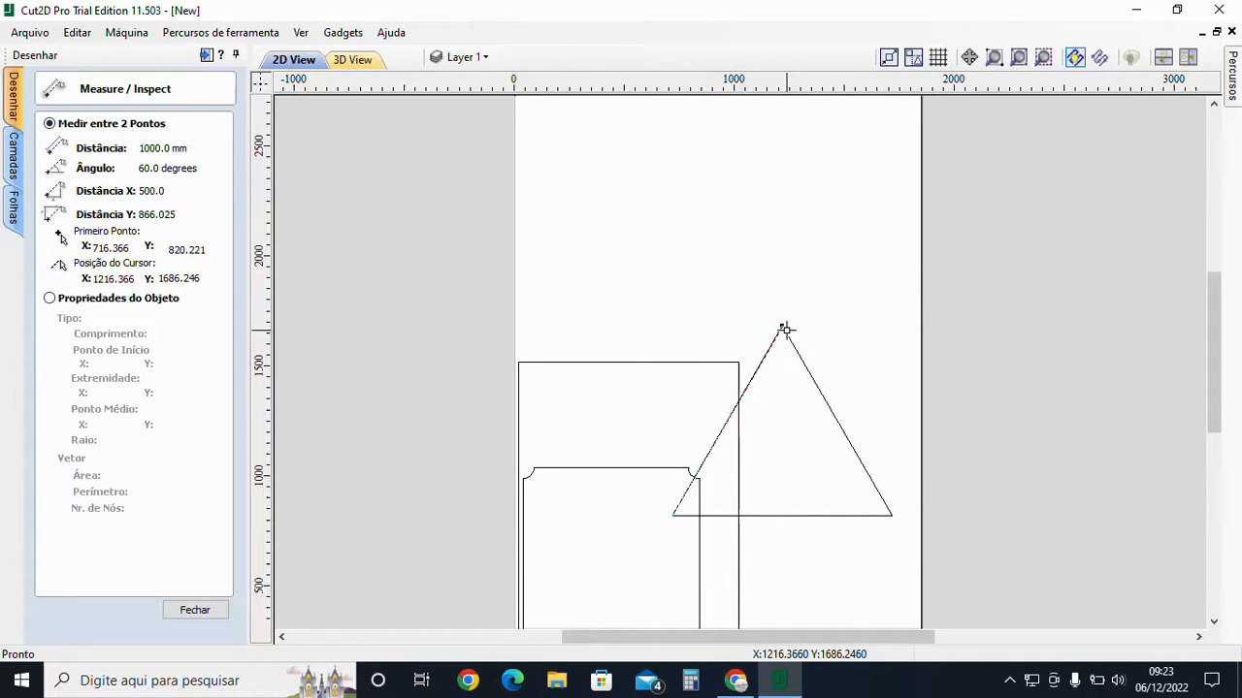
drag(786, 330, 786, 522)
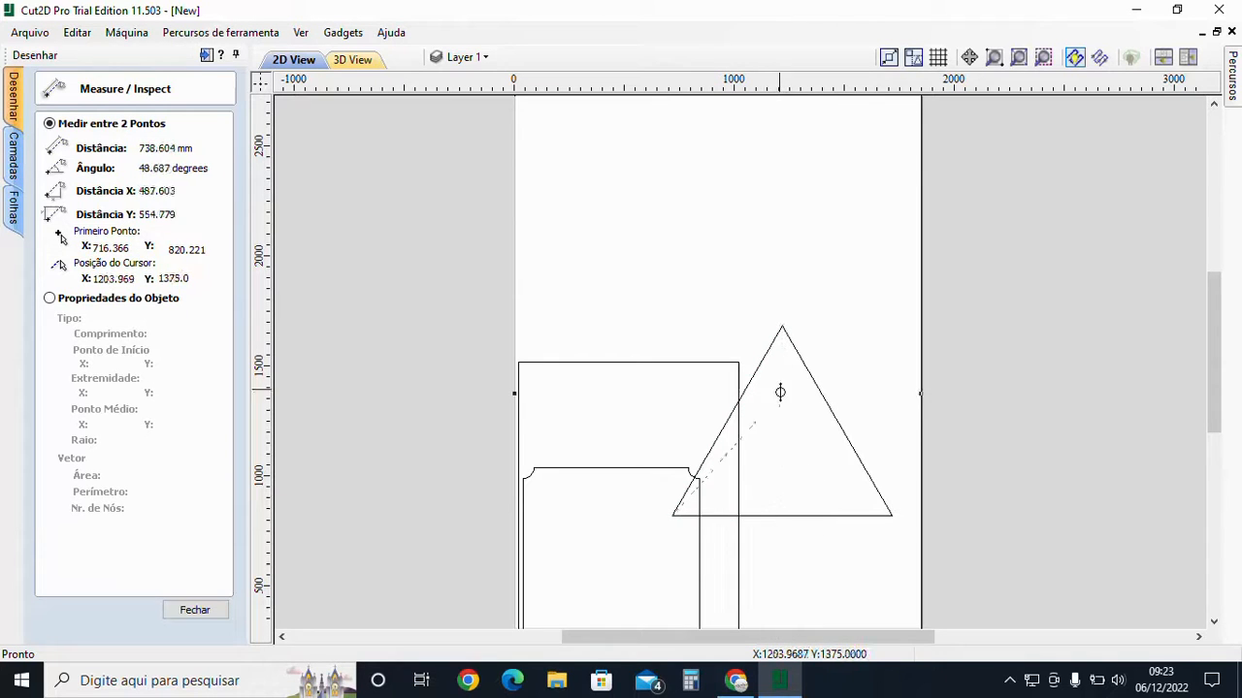
key(Escape)
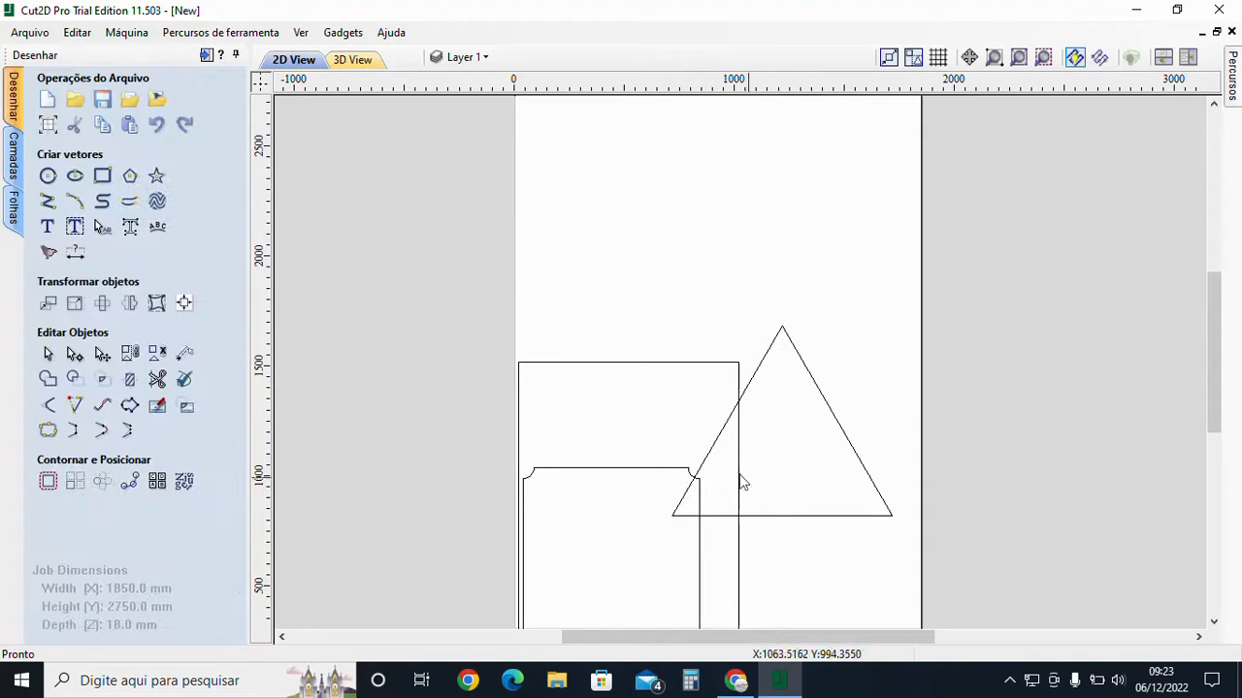
Measure the triangle's height from the midpoint of its base to the apex, and close the measuring tool
click(184, 354)
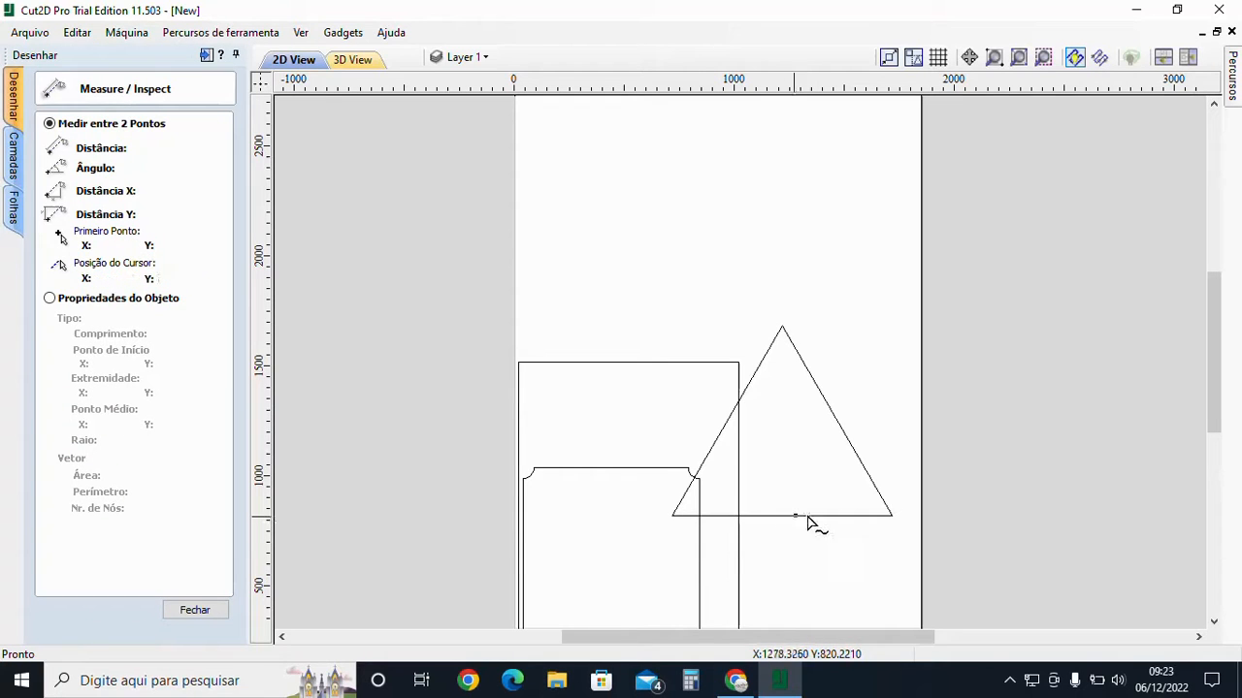
drag(788, 517, 781, 333)
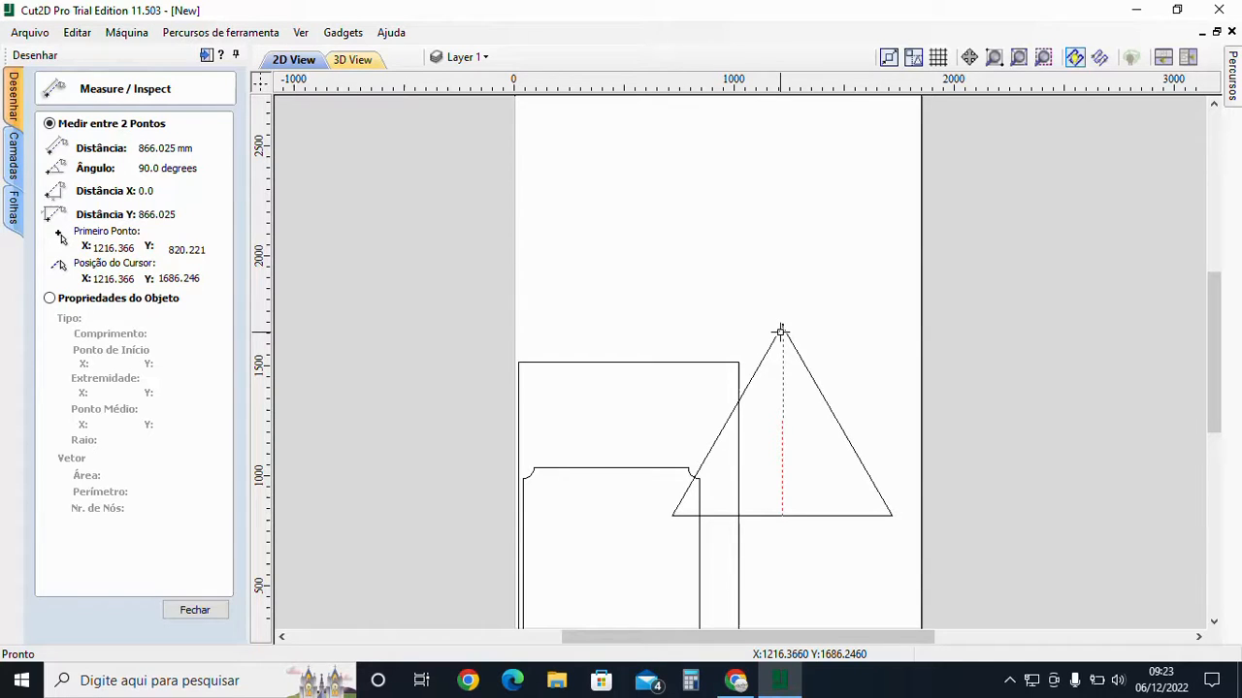
drag(781, 332, 798, 493)
key(Escape)
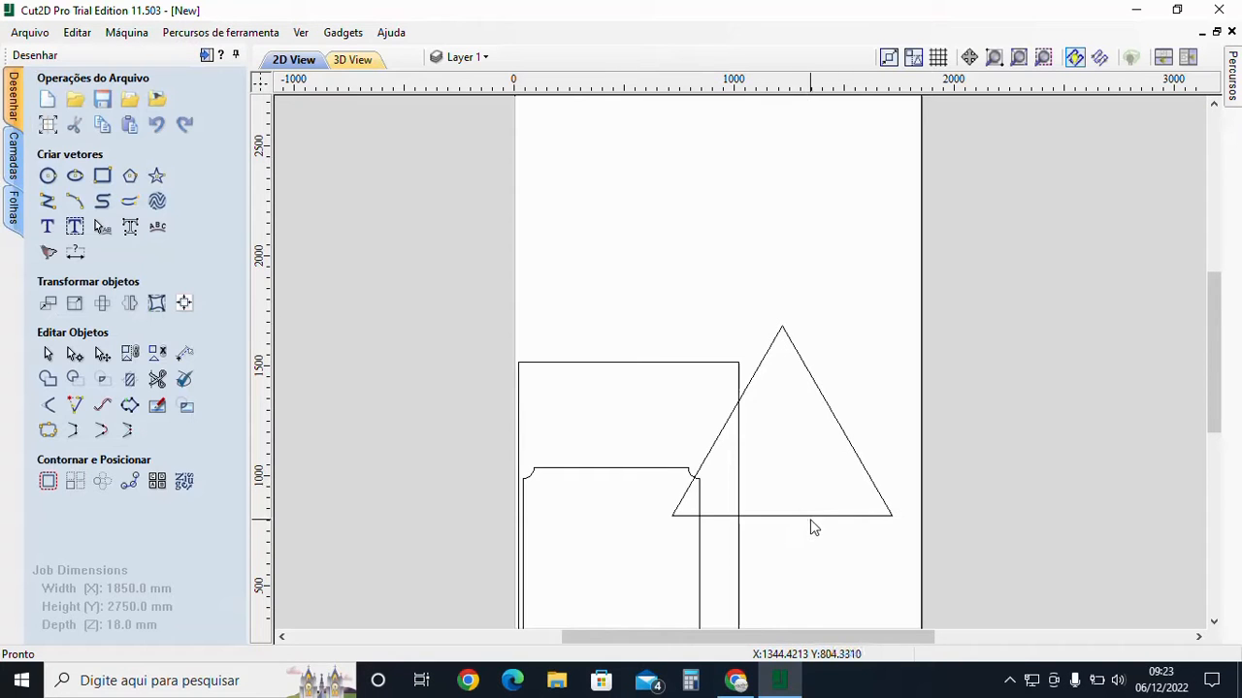
Draw a five-sided polygon with a radius of about 275 mm in the sheet's upper-left area, centred near X 332, Y 2407
click(813, 520)
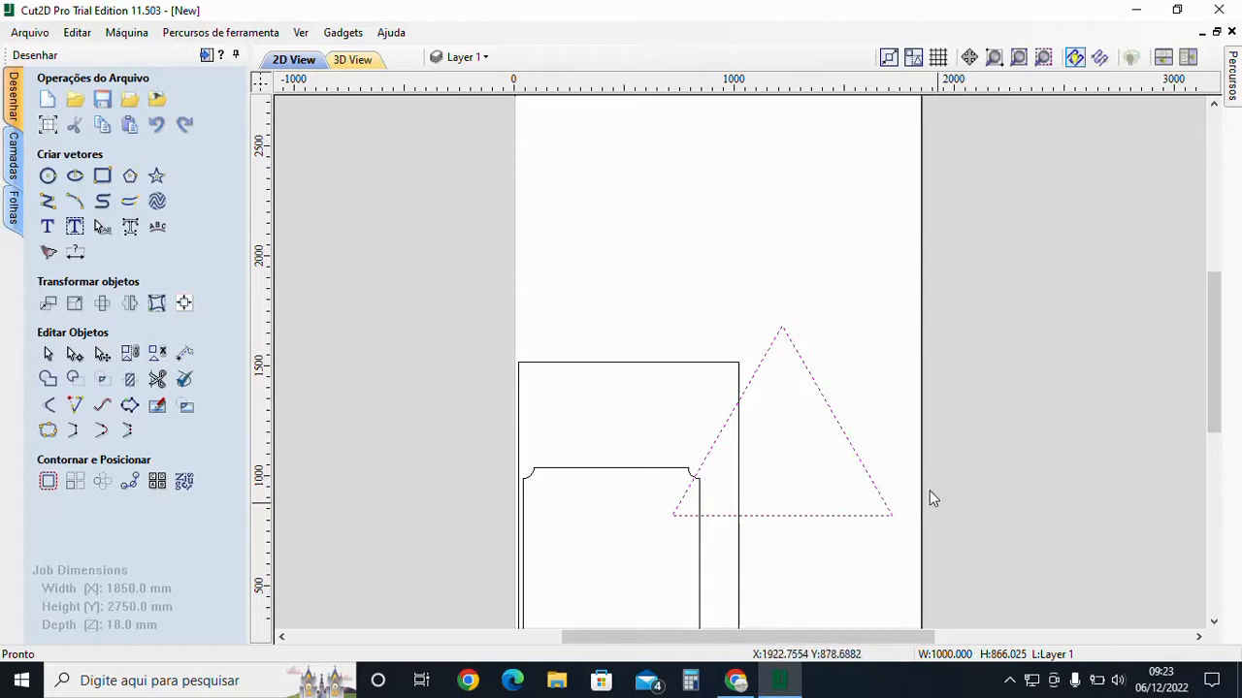
click(129, 178)
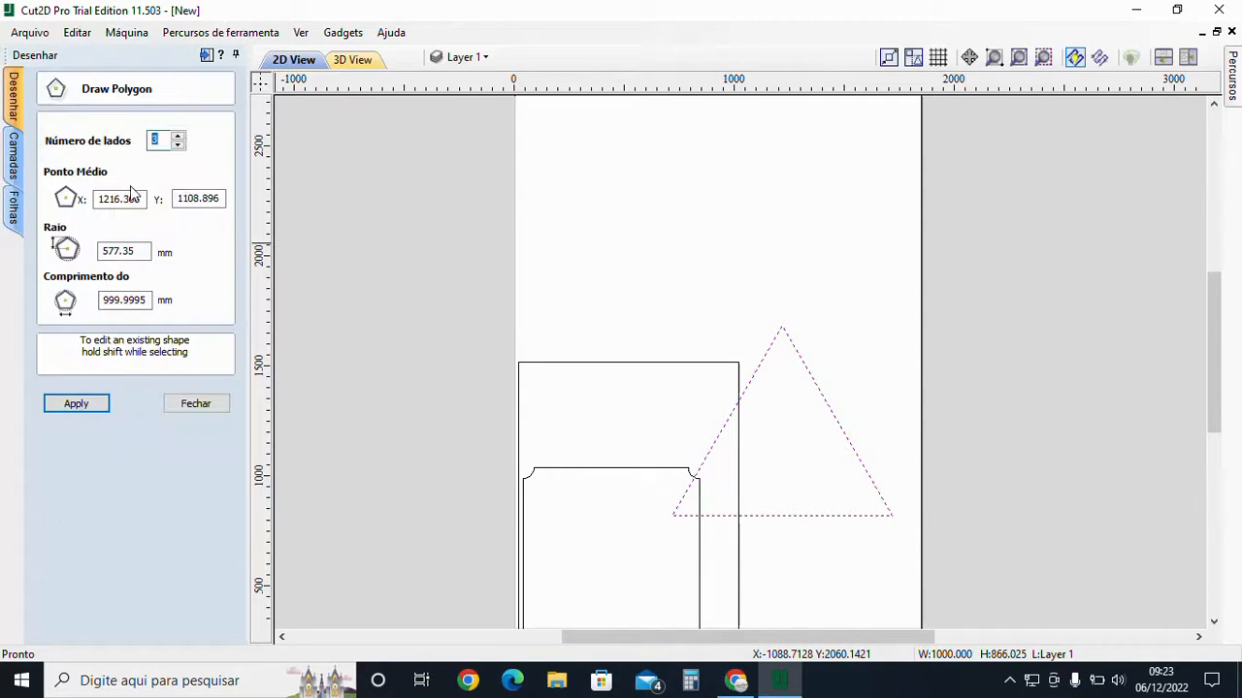
click(177, 137)
click(76, 403)
drag(586, 165, 636, 204)
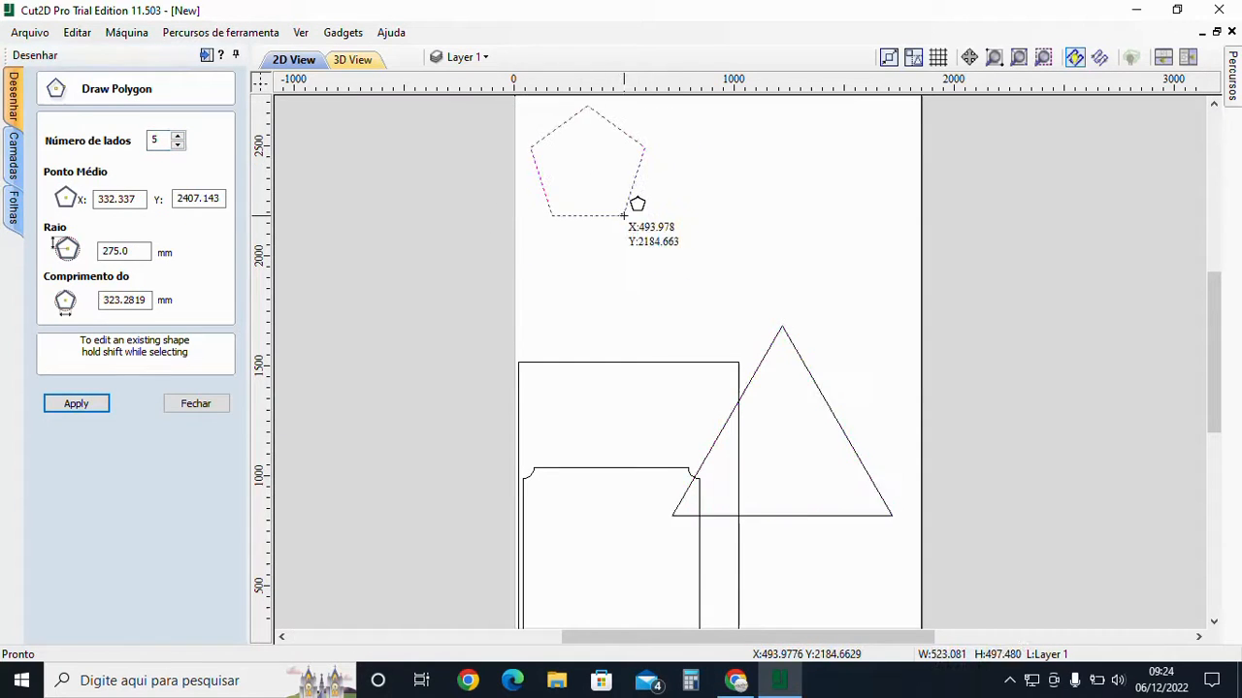
Draw a hexagon of about 175 mm radius below the pentagon and an octagon of about 275 mm radius to the pentagon's right
click(178, 137)
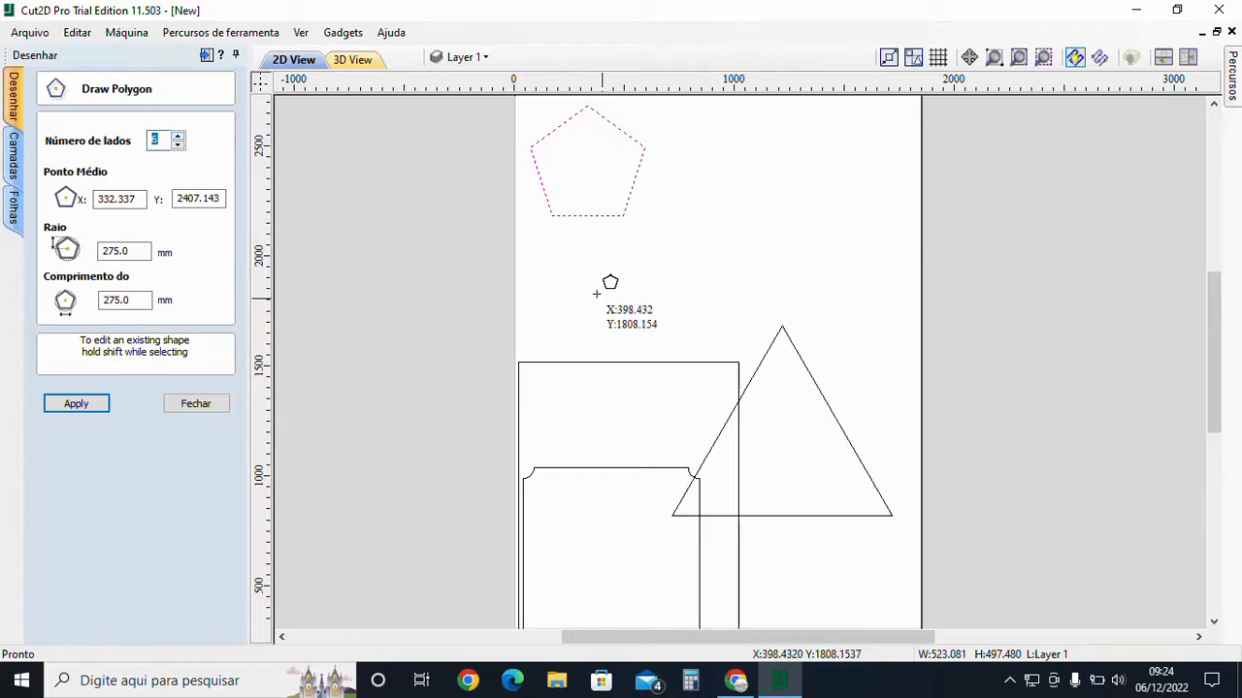
drag(558, 267, 582, 296)
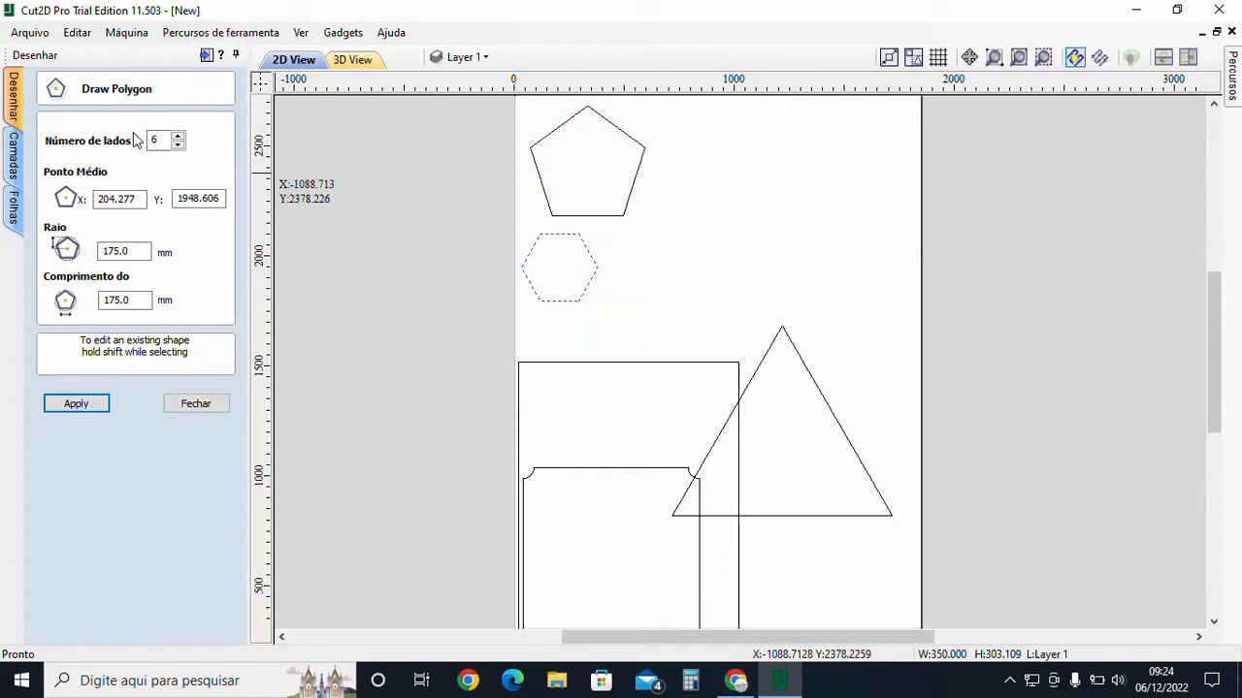
click(178, 137)
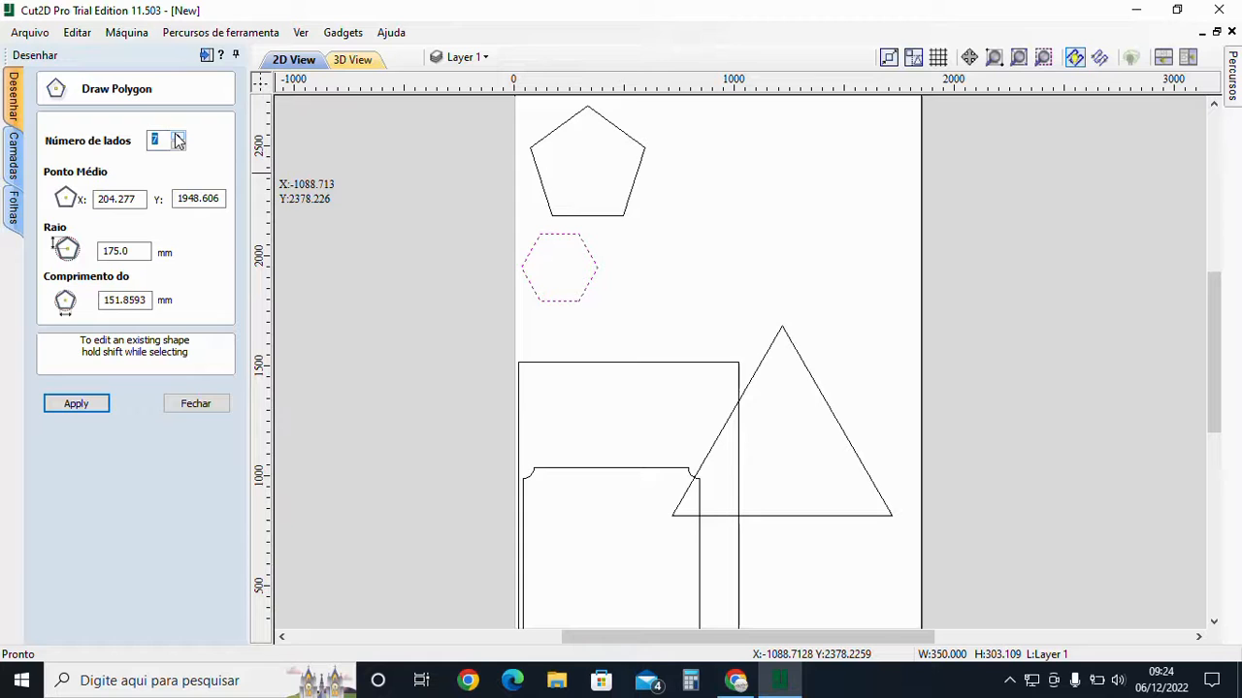
drag(730, 164, 766, 218)
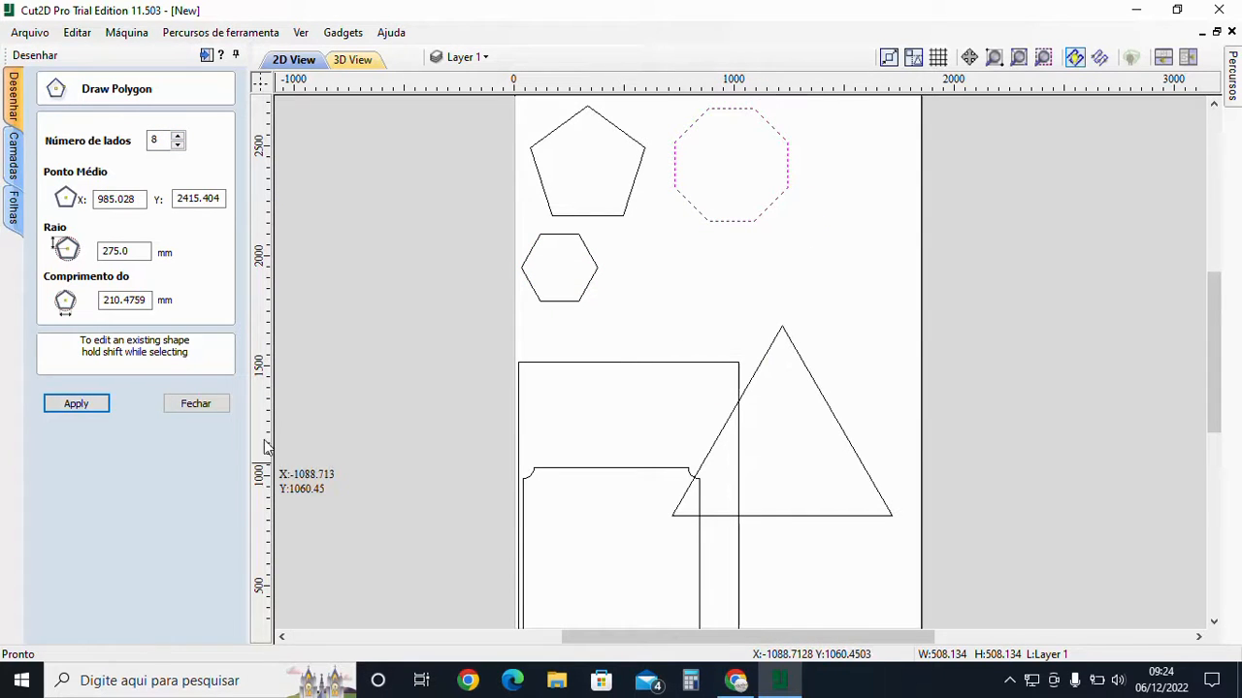
click(197, 403)
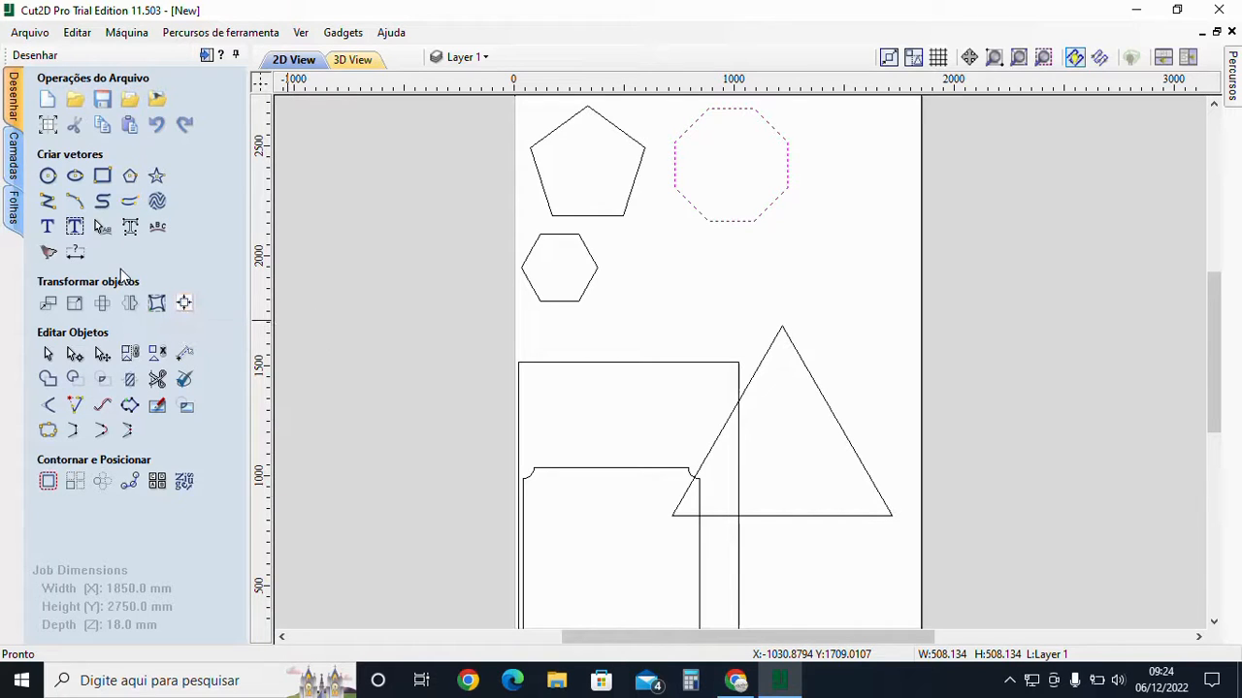
Draw a five-pointed star with about 175 mm outer radius and 50% inner radius beside the hexagon, centred near X 597, Y 1998
click(156, 176)
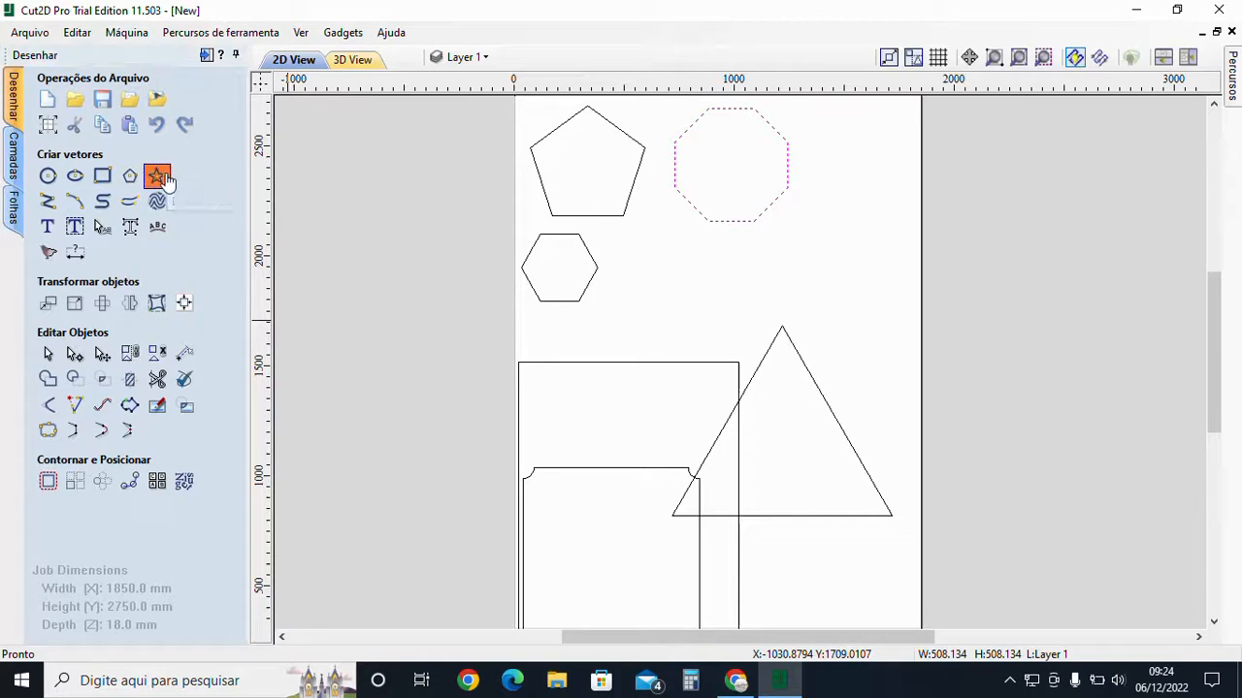
click(647, 255)
click(678, 275)
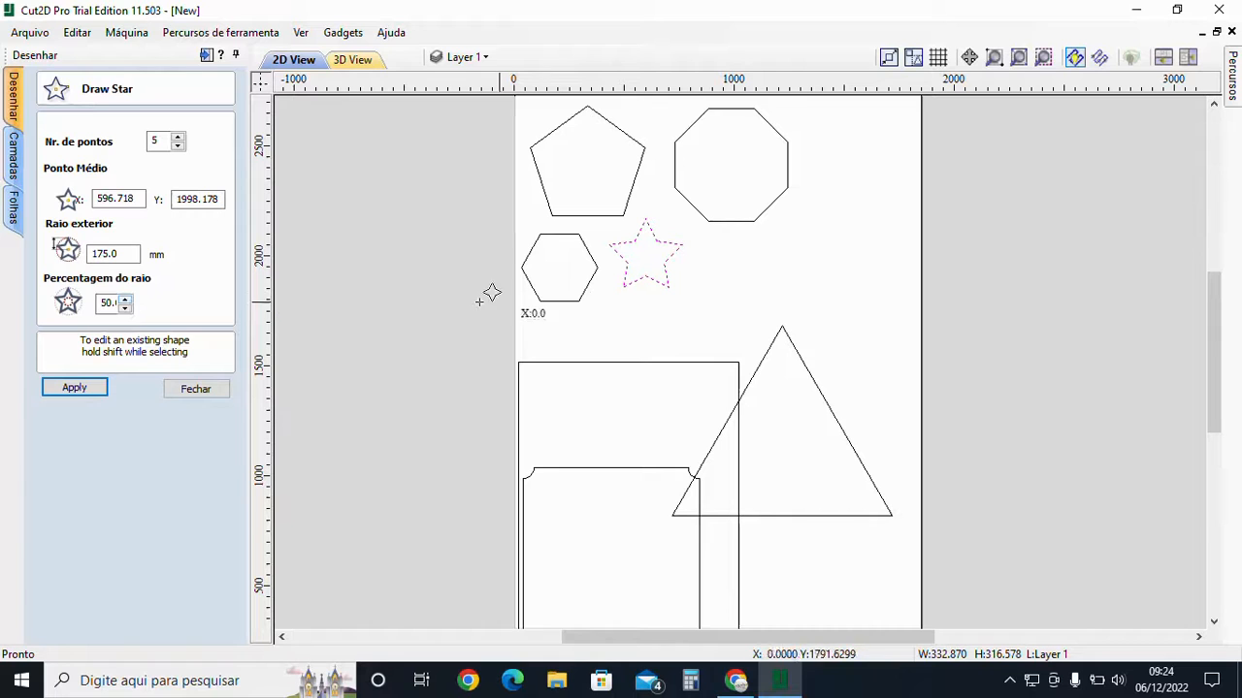
click(194, 388)
Measure the star's edge from its lower-left tip to the bottom inner corner, and close the measuring tool
scroll(627, 274, up, 5)
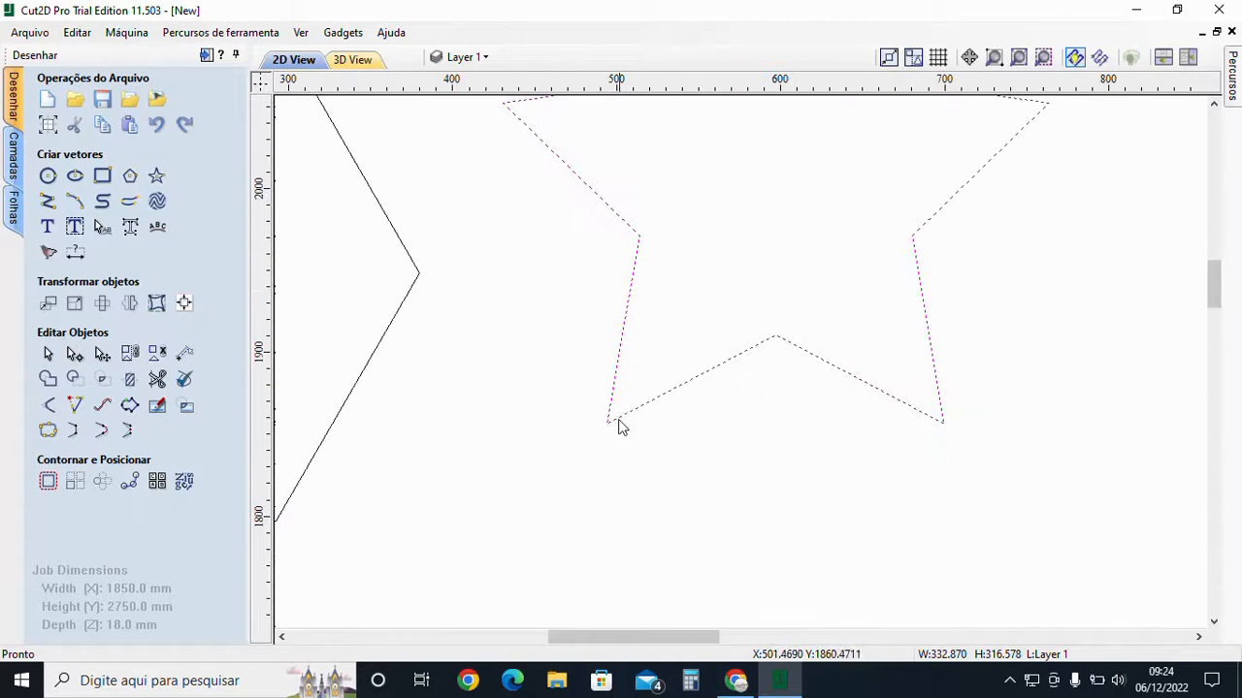
click(184, 353)
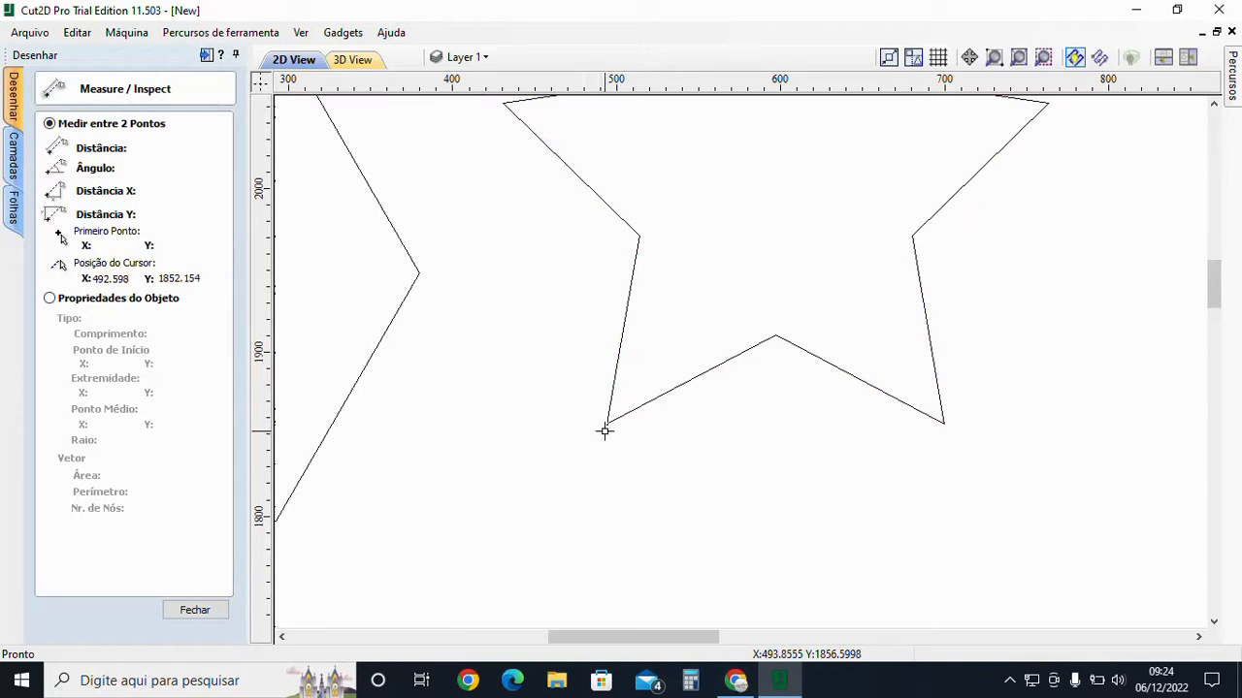
drag(607, 423, 780, 335)
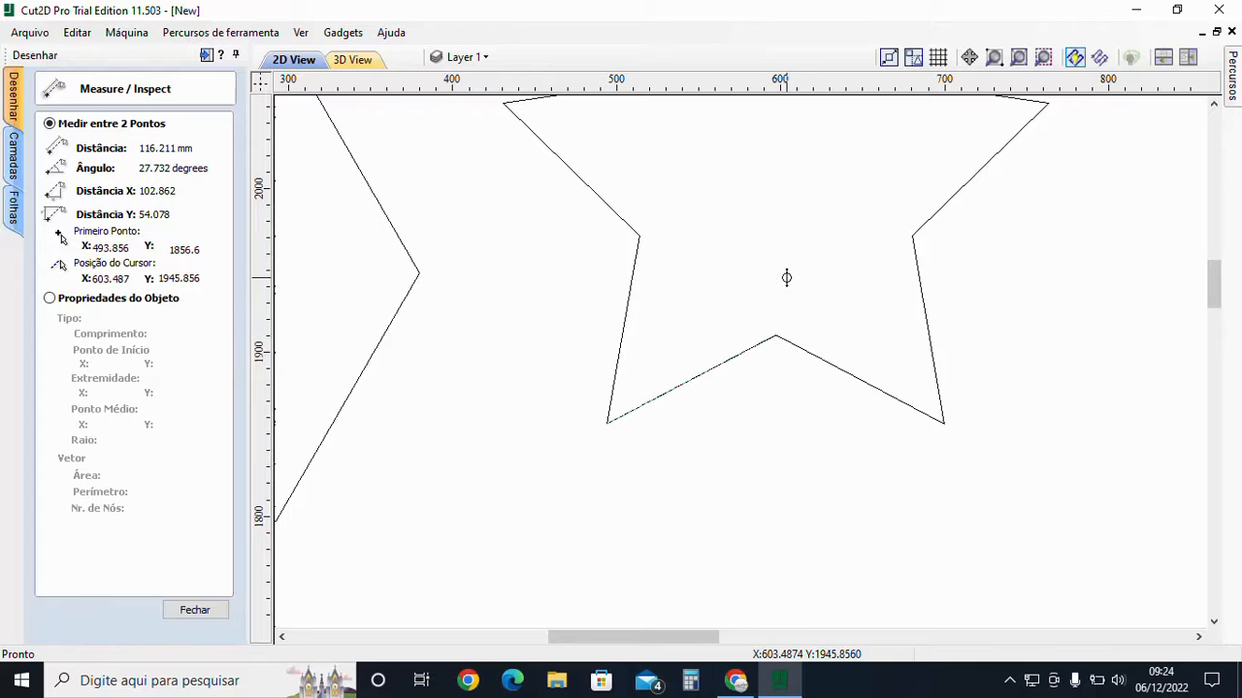
middle_drag(821, 263, 835, 370)
scroll(799, 320, down, 2)
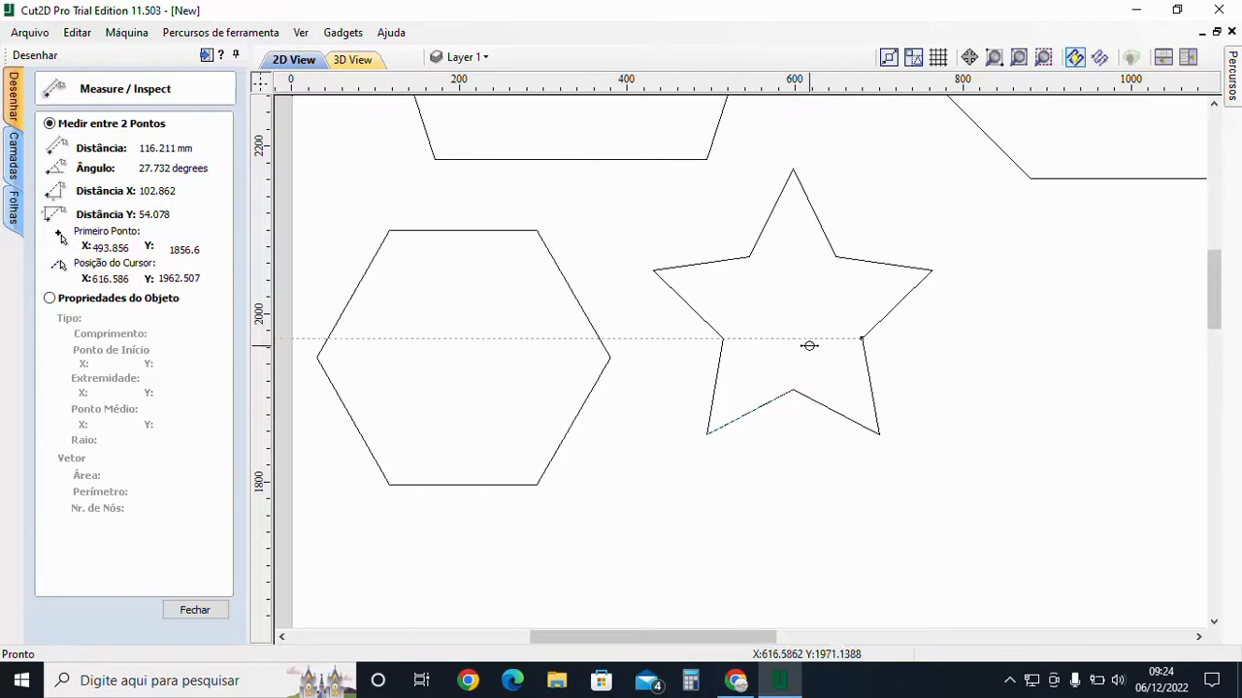
click(206, 608)
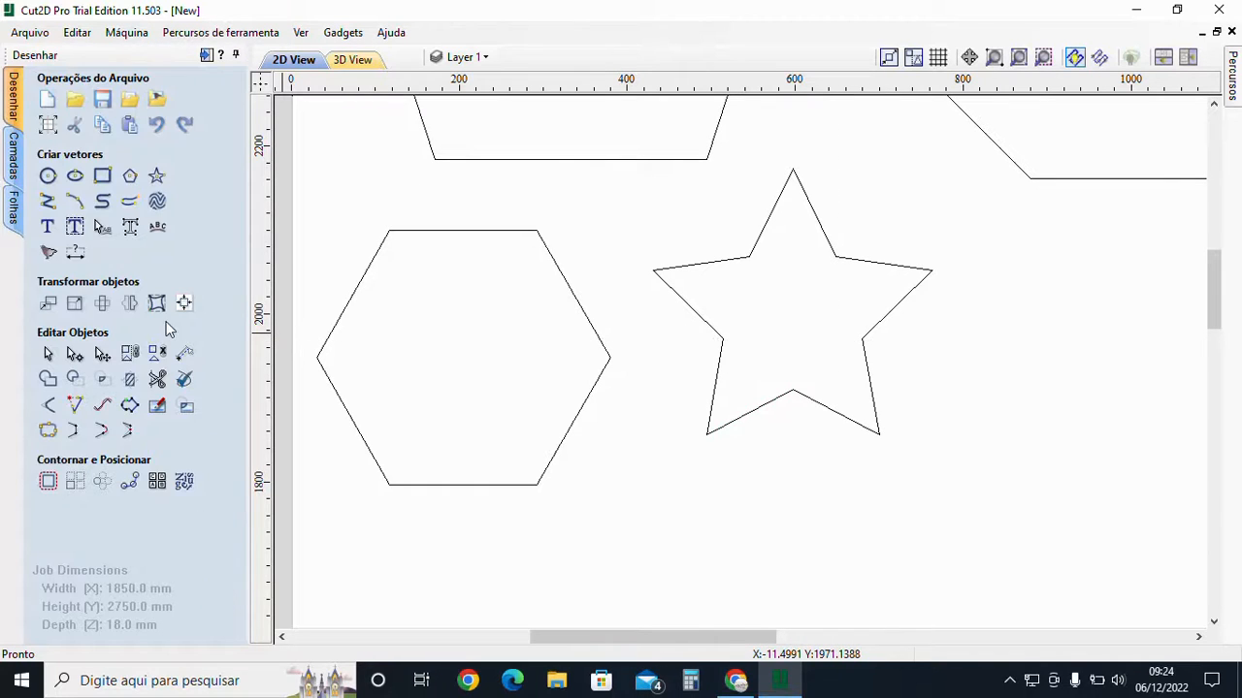
Draw a five-point star with an 80% inner radius and an outer radius of about 125 mm, centred near X 925, Y 1746
click(157, 176)
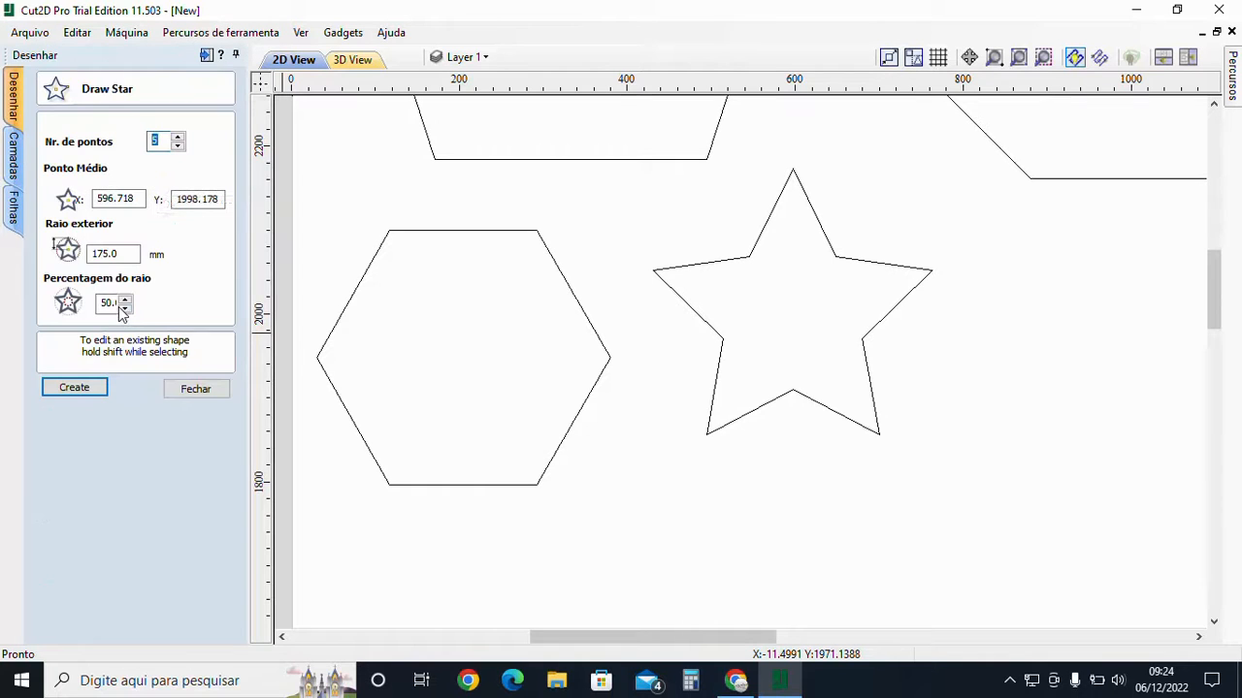
click(123, 305)
text(3)
click(1067, 526)
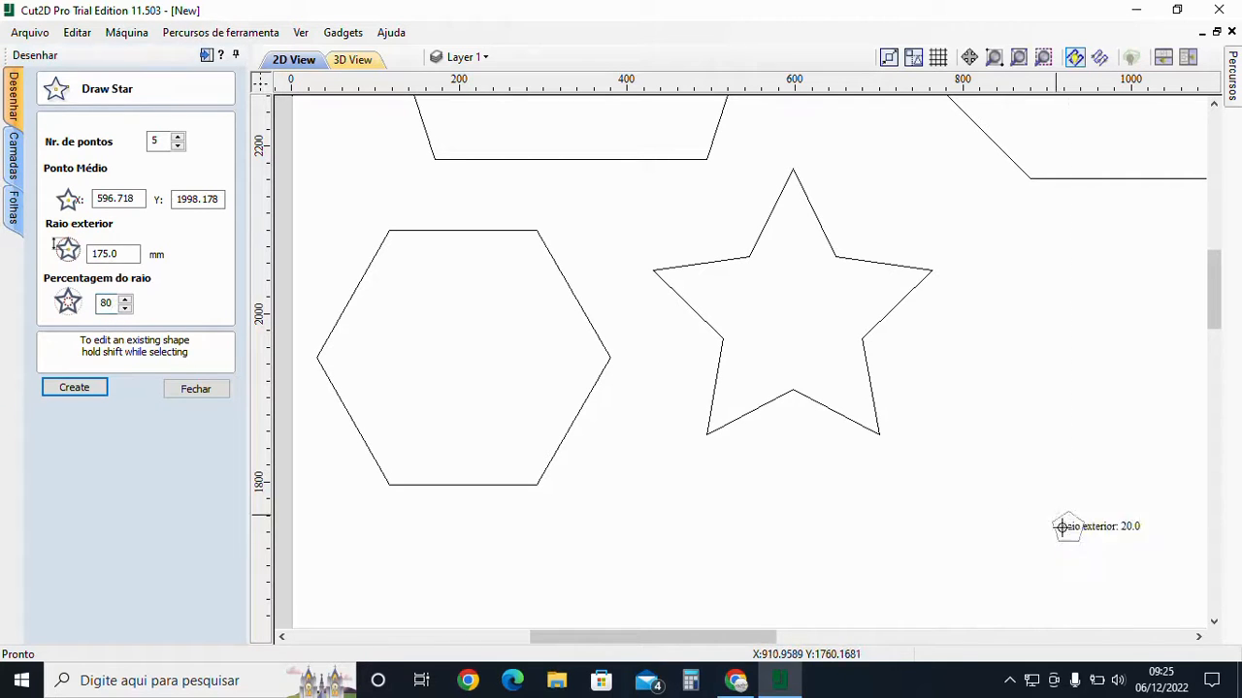
click(1007, 436)
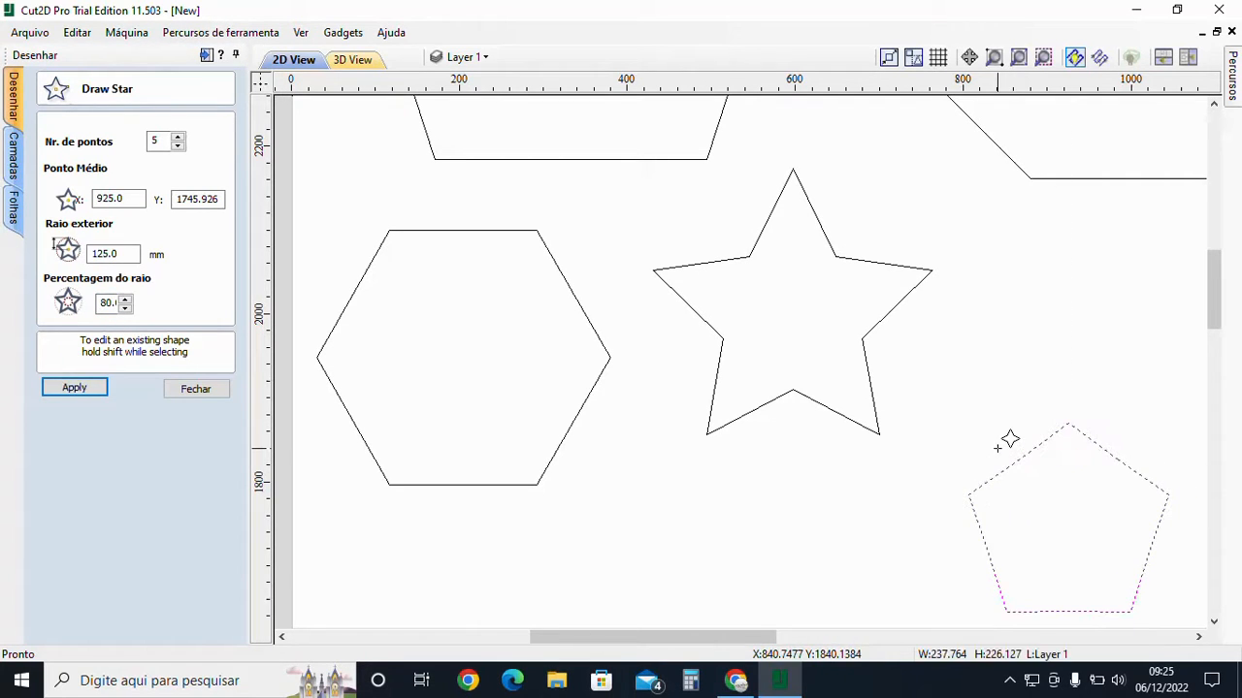
Draw a five-point star with a 30% inner radius and an outer radius of about 110 mm, centred near X 364, Y 1738
middle_drag(824, 501, 737, 393)
double_click(107, 304)
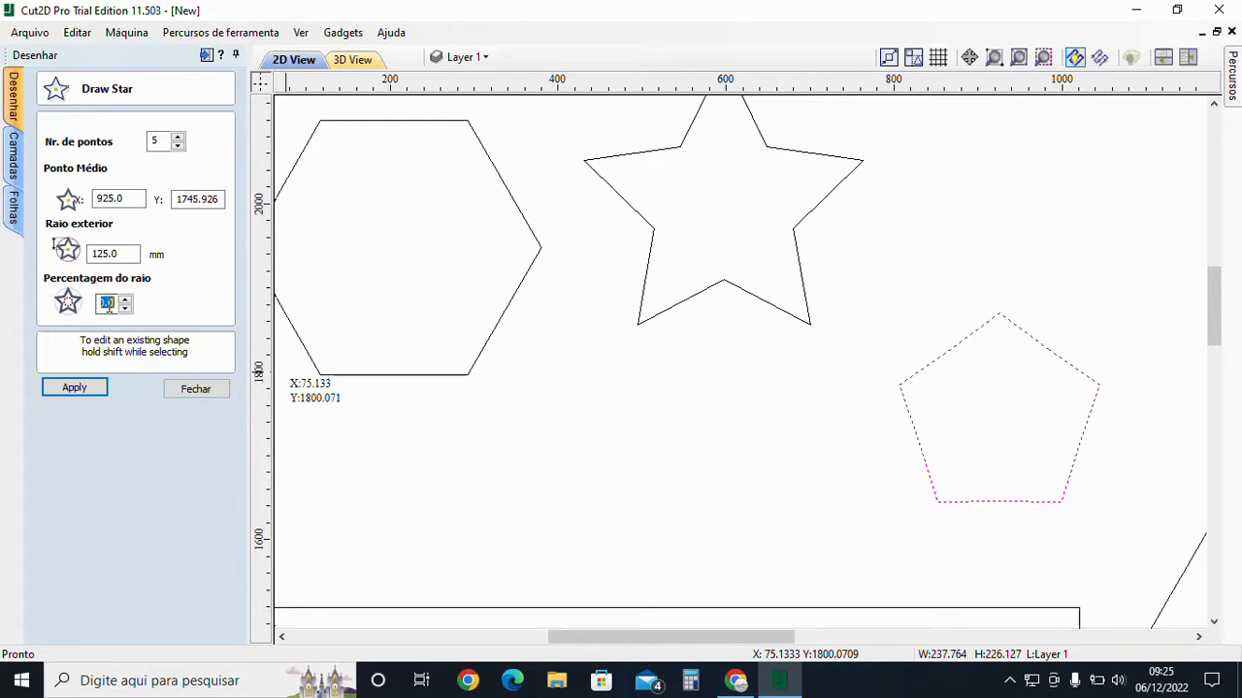
text(30)
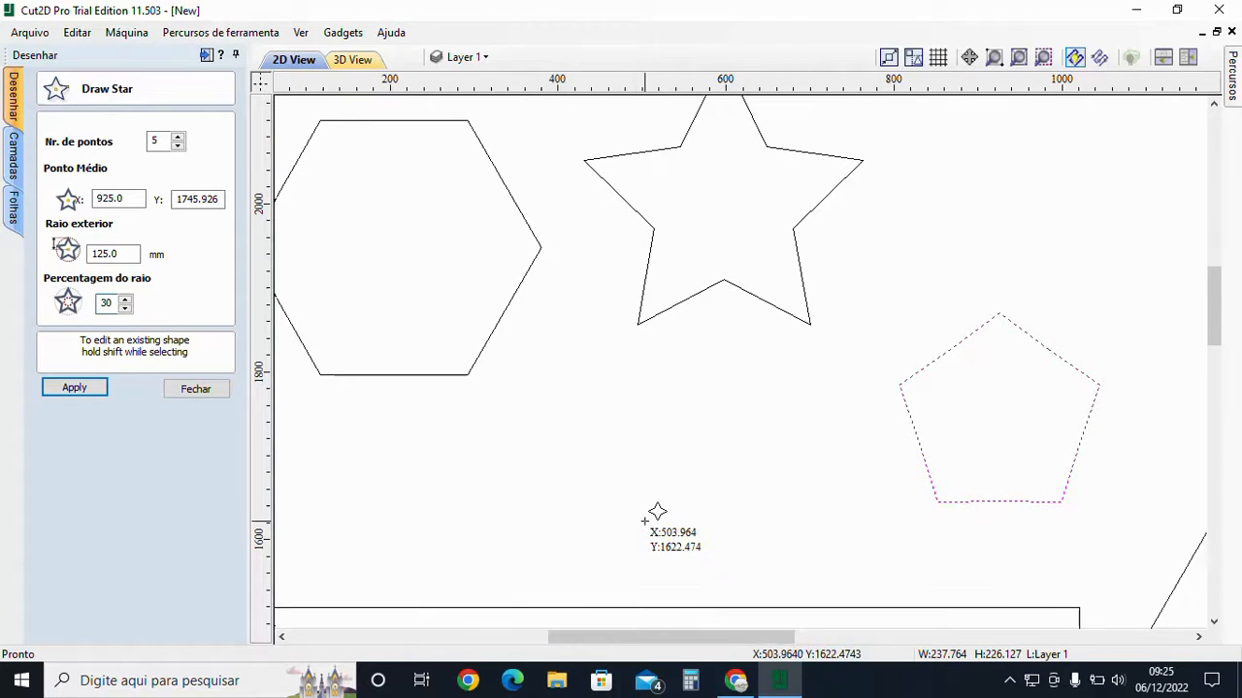
click(527, 424)
click(621, 471)
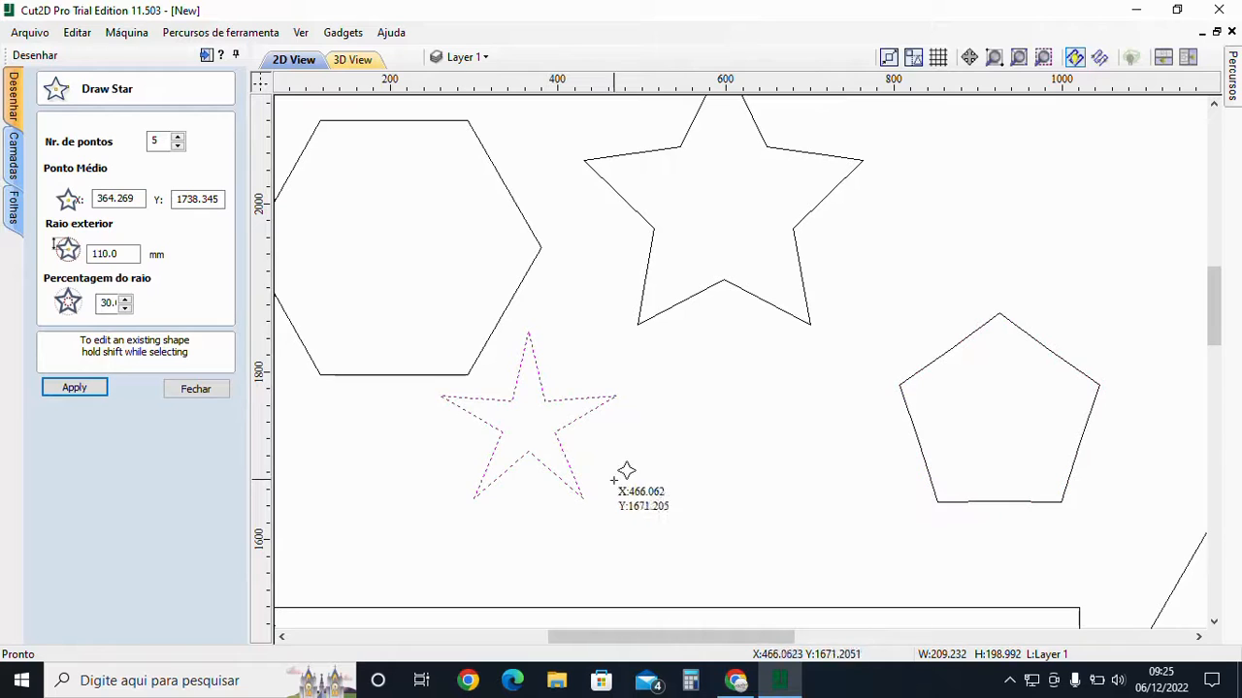
Add a smaller 30% star with an outer radius of about 70 mm beside the previous one, and close the star tool
click(670, 431)
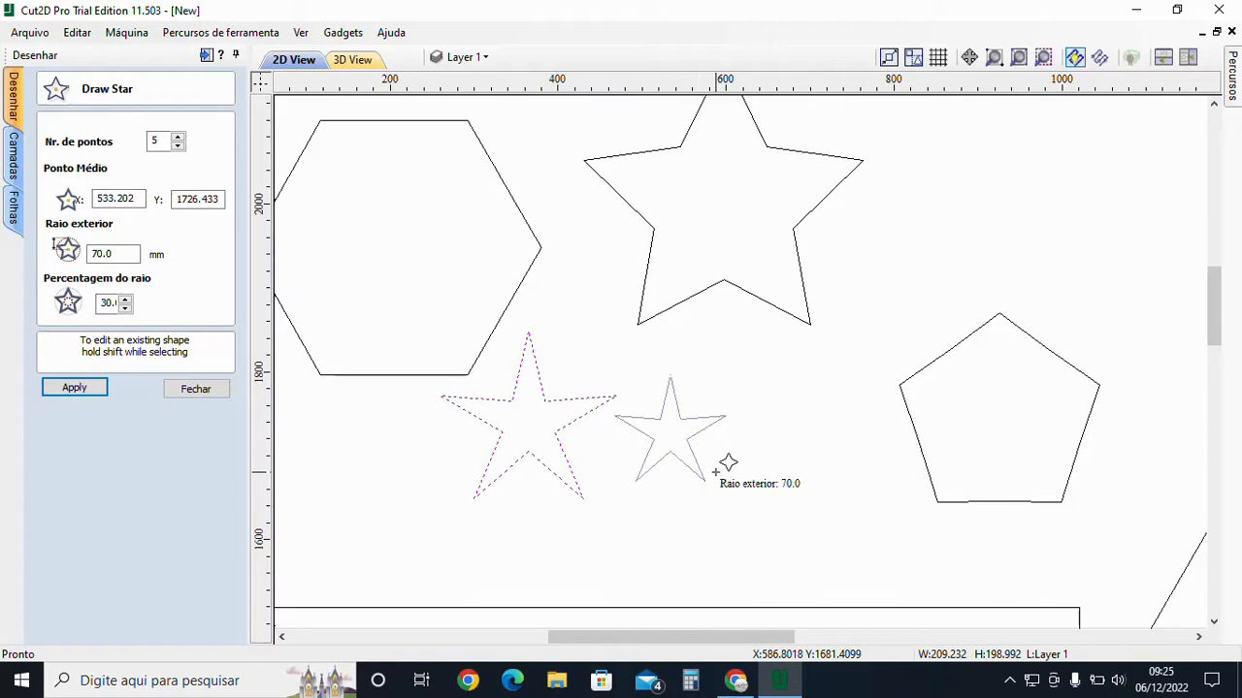
click(715, 473)
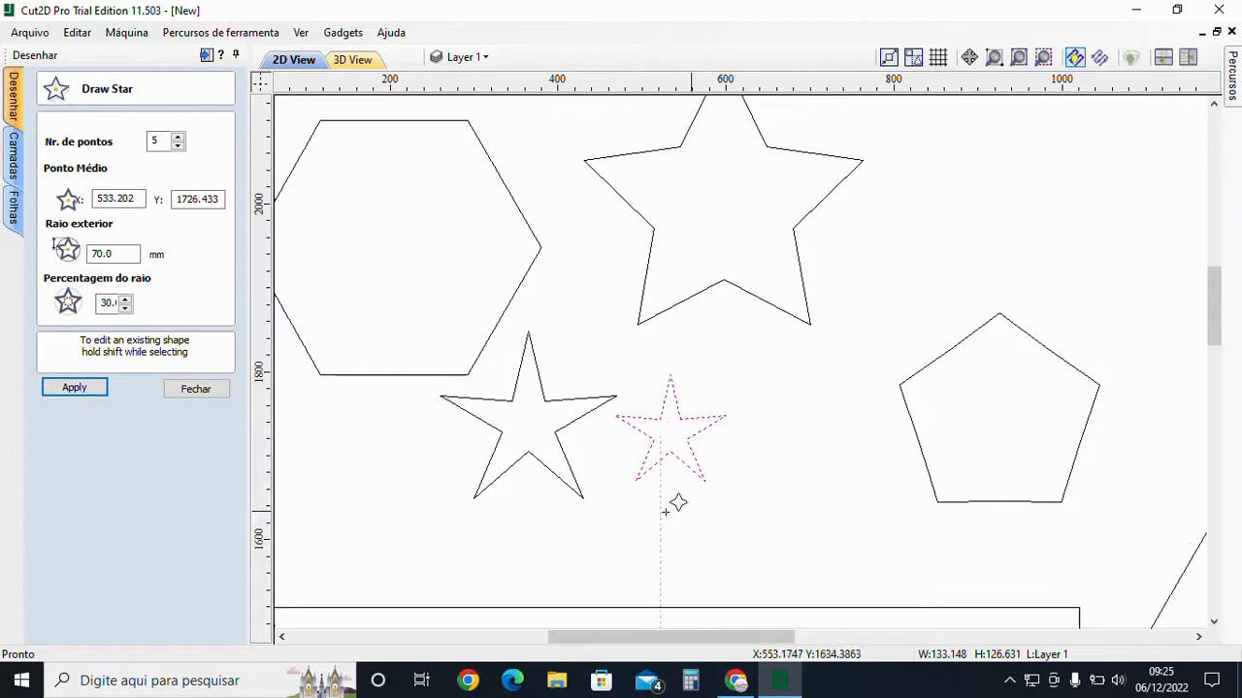
click(218, 389)
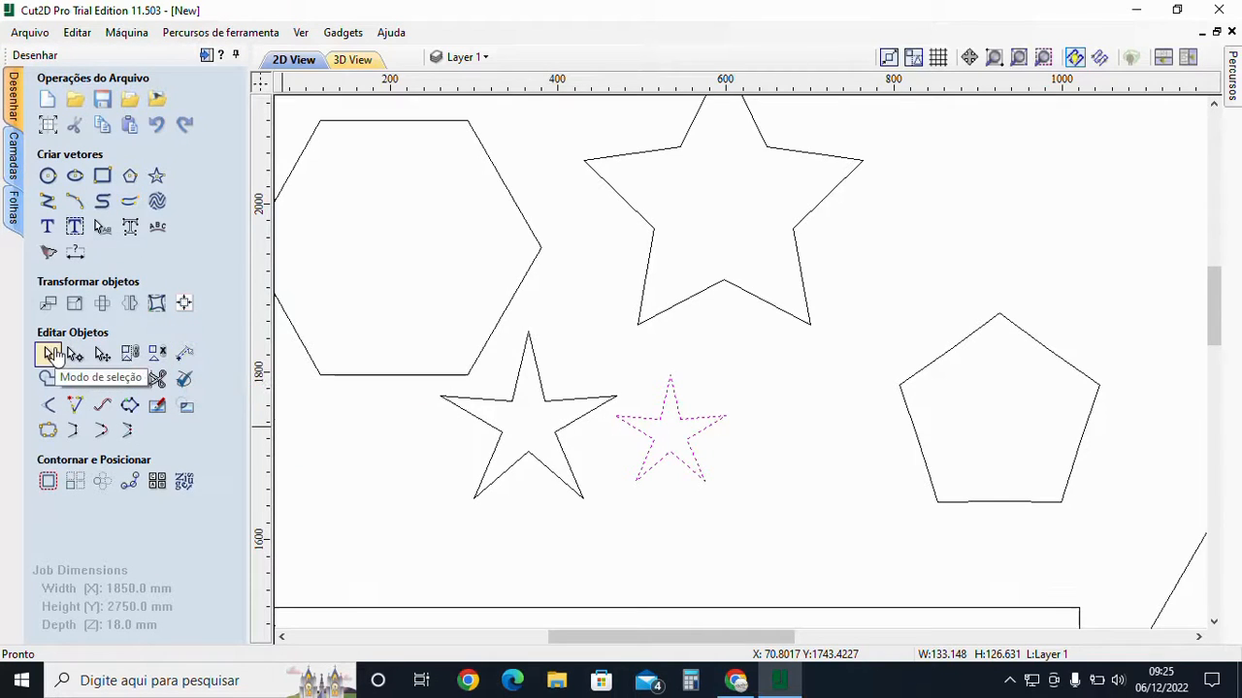
Start a polyline at about X 1212, Y 2027 with segments 500 mm right, 150 mm down, 250 mm left and 240 mm down
click(49, 202)
scroll(748, 424, down, 3)
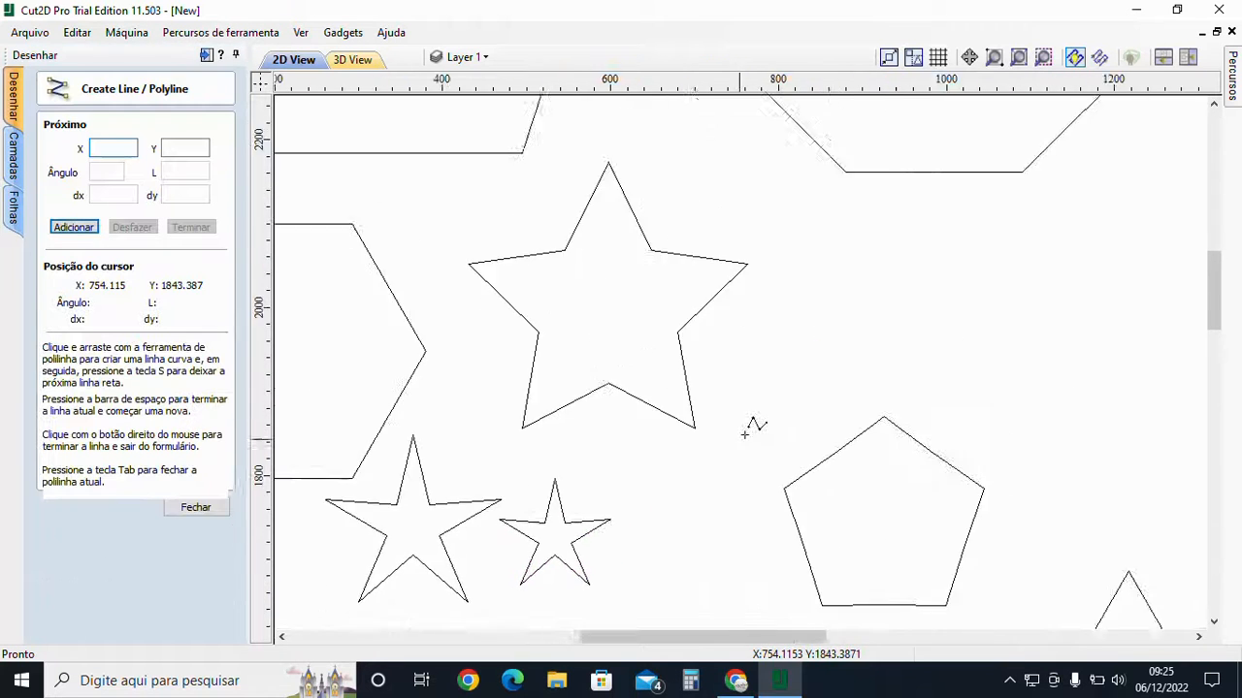
click(850, 404)
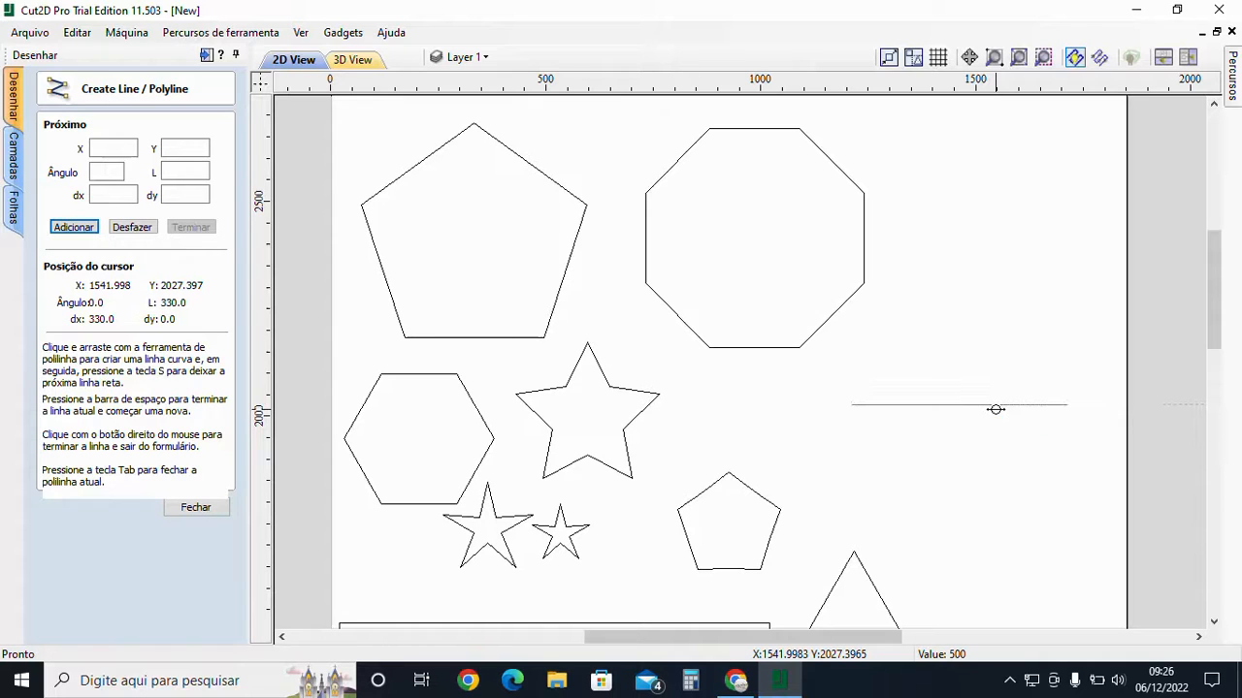
click(1067, 404)
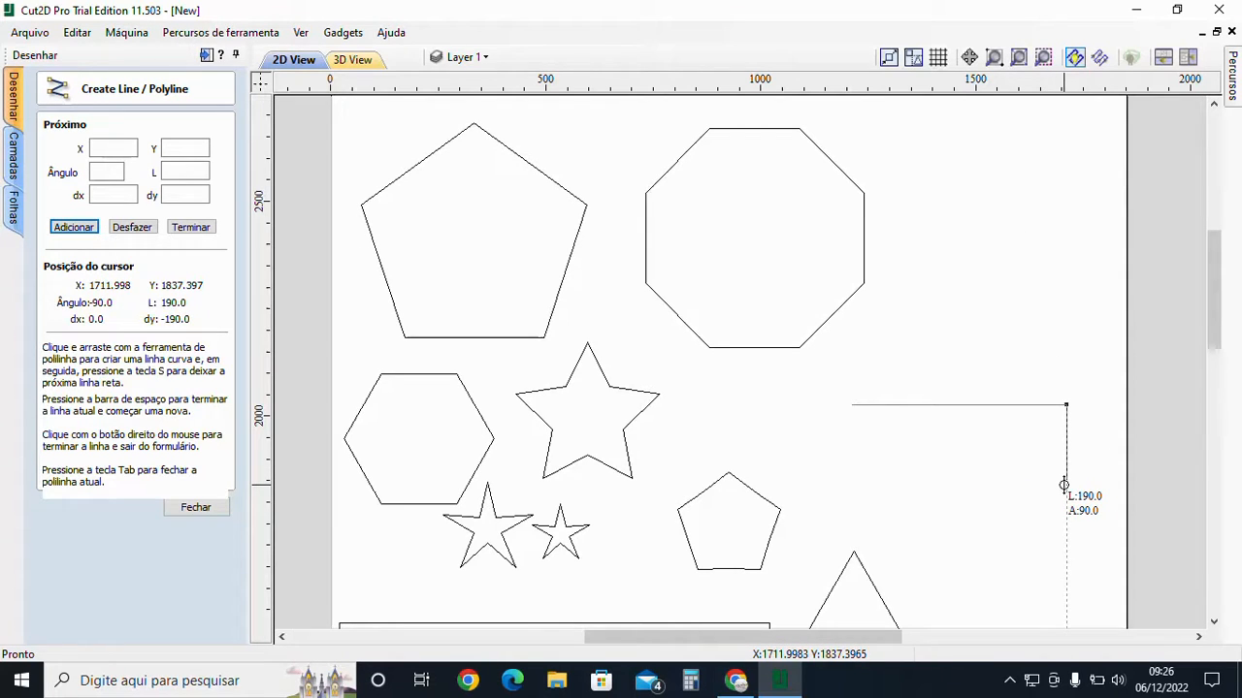
click(1066, 469)
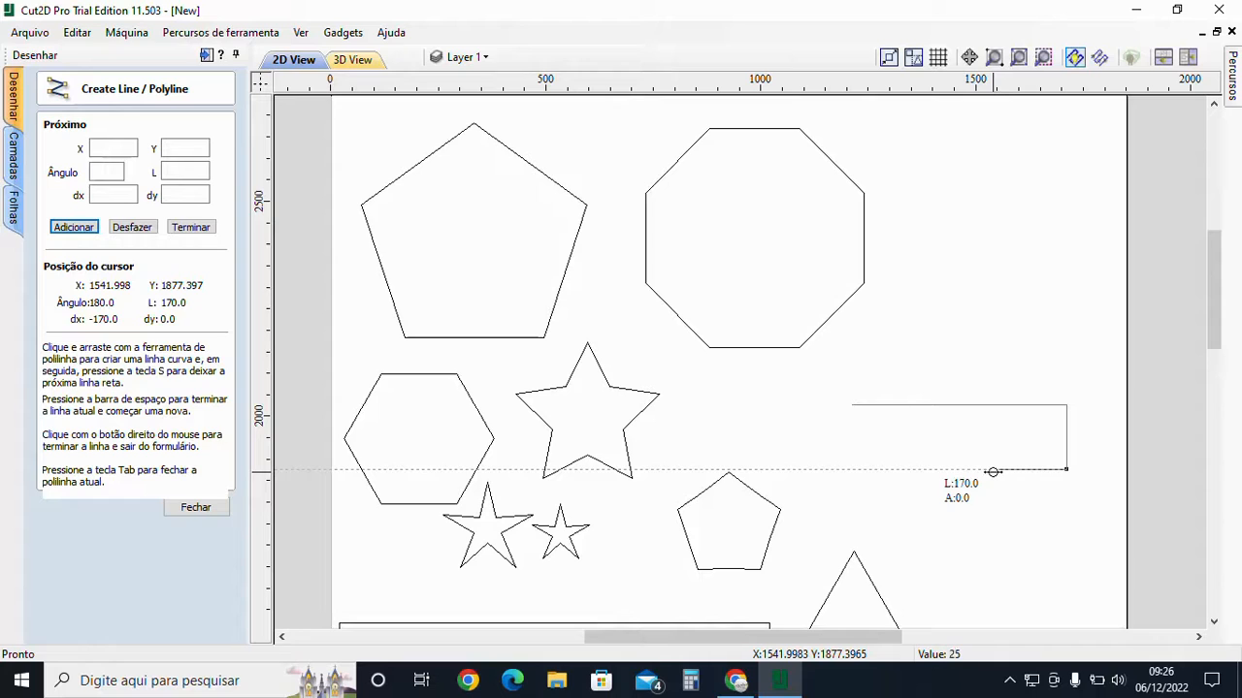
click(960, 469)
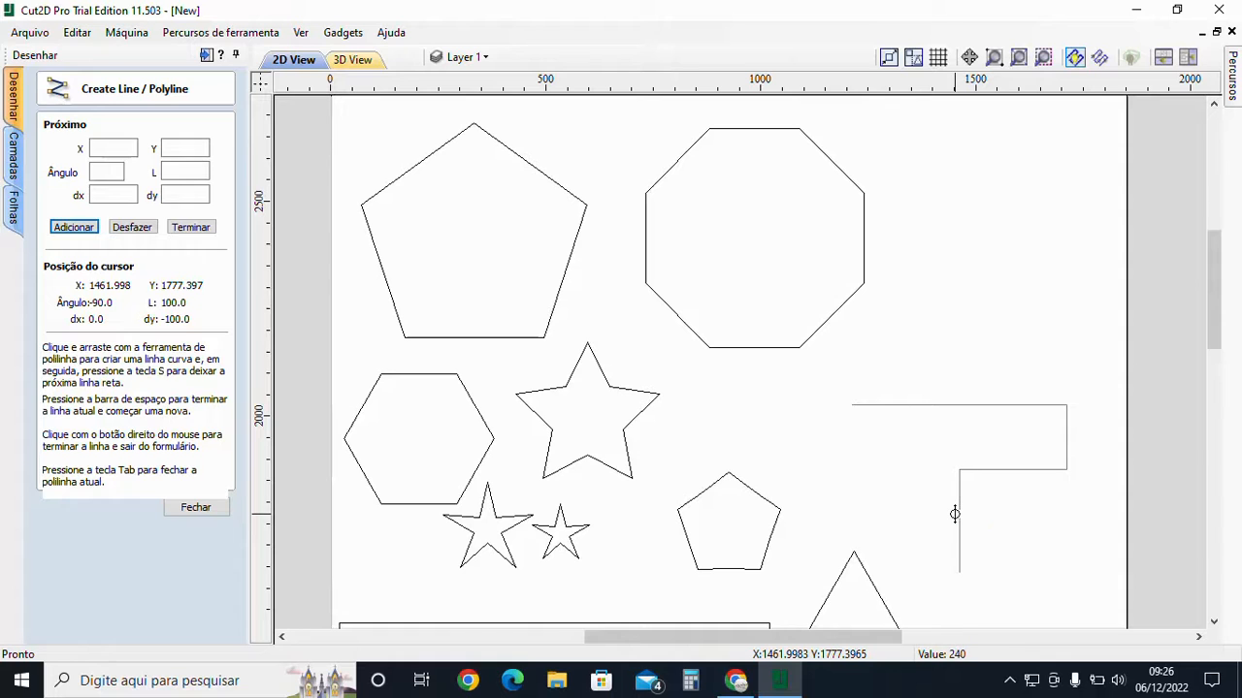
click(960, 572)
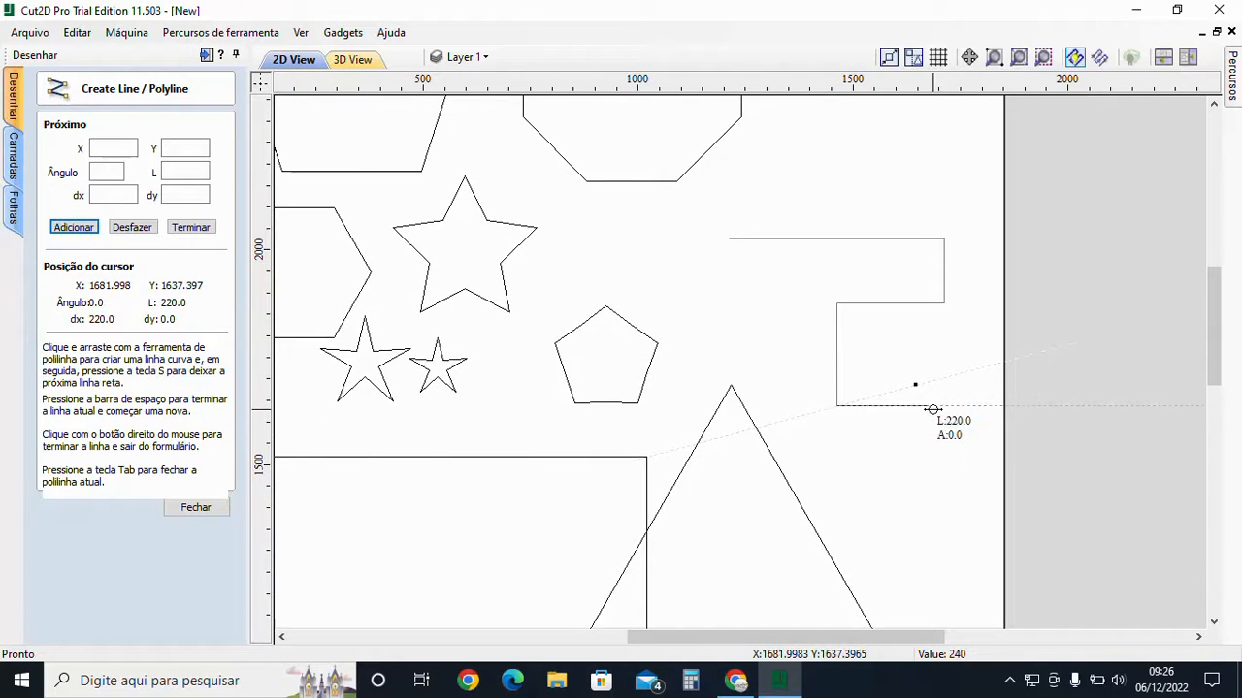
Continue the polyline about 220 mm right and 170 mm down, then add short segments left, up and left again
click(932, 406)
click(932, 479)
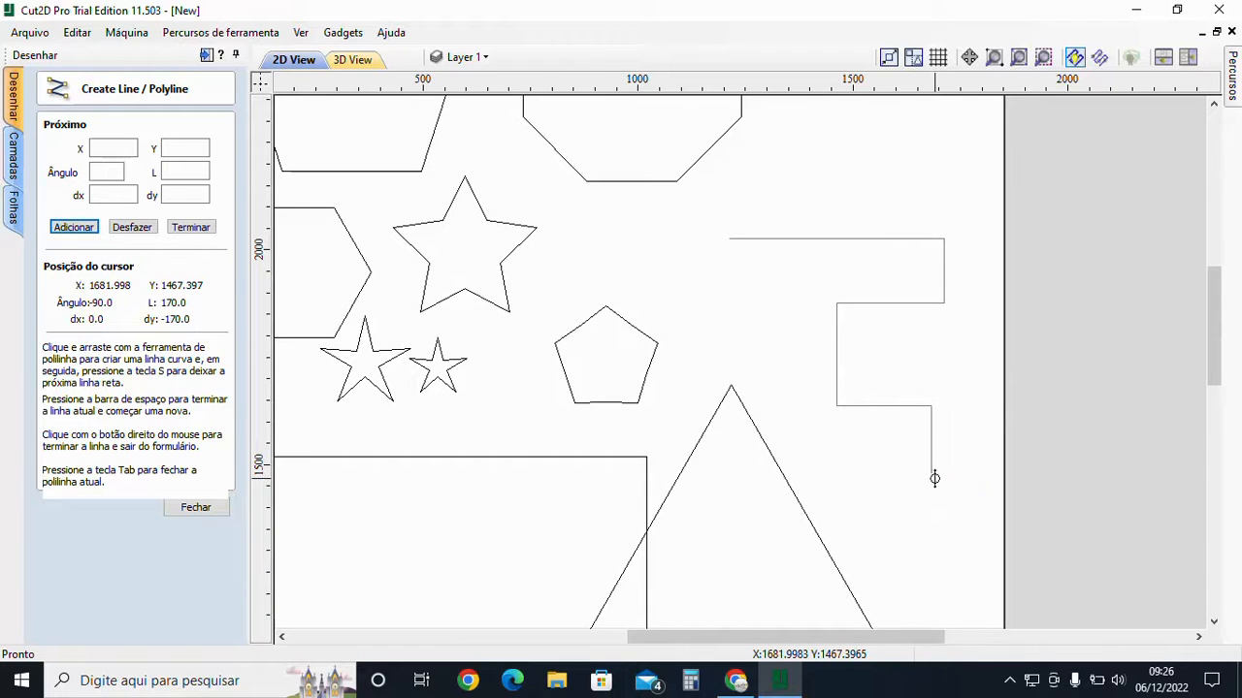
click(878, 478)
click(878, 445)
click(853, 444)
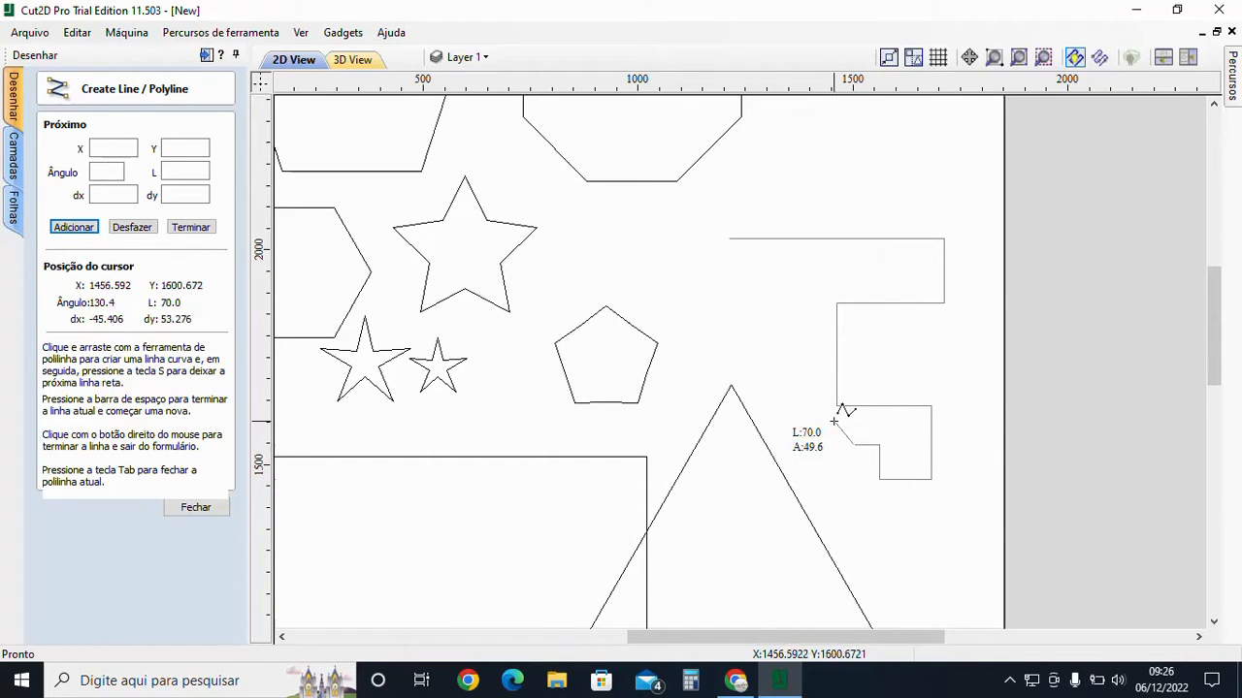
Run the polyline in irregular short segments back up to its starting point to close the outline, and leave the line tool
click(834, 422)
click(780, 405)
click(780, 343)
click(750, 318)
click(758, 290)
click(759, 270)
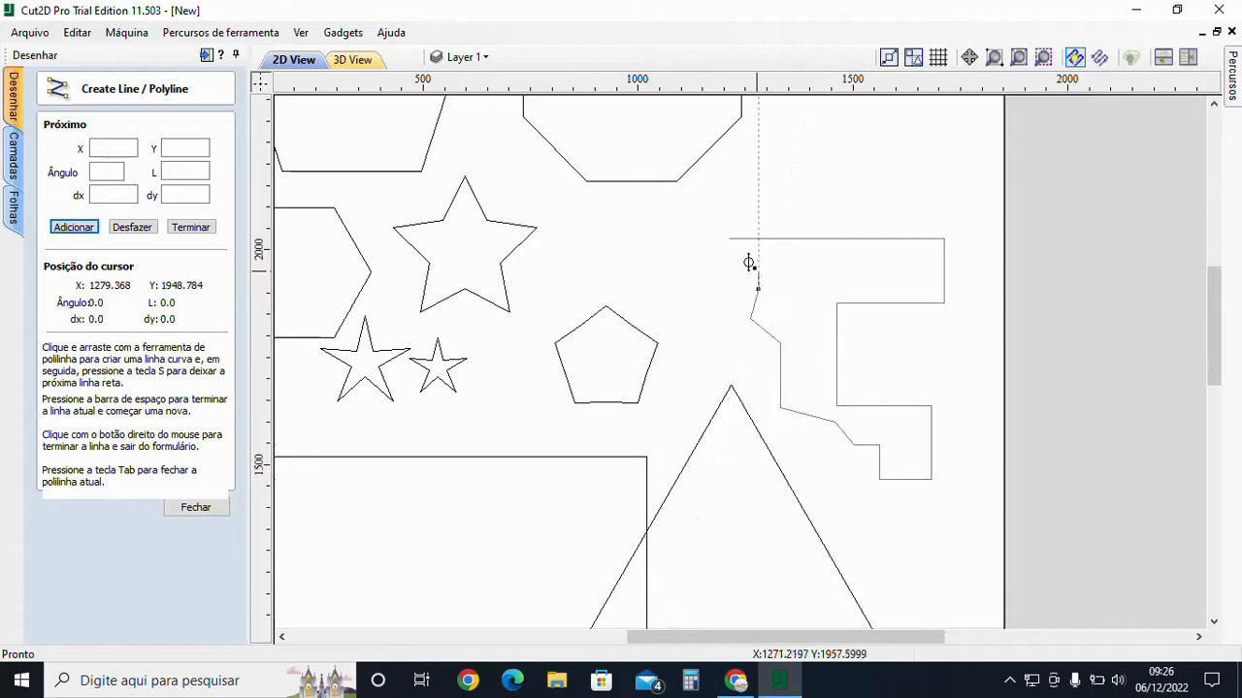
click(735, 248)
click(730, 240)
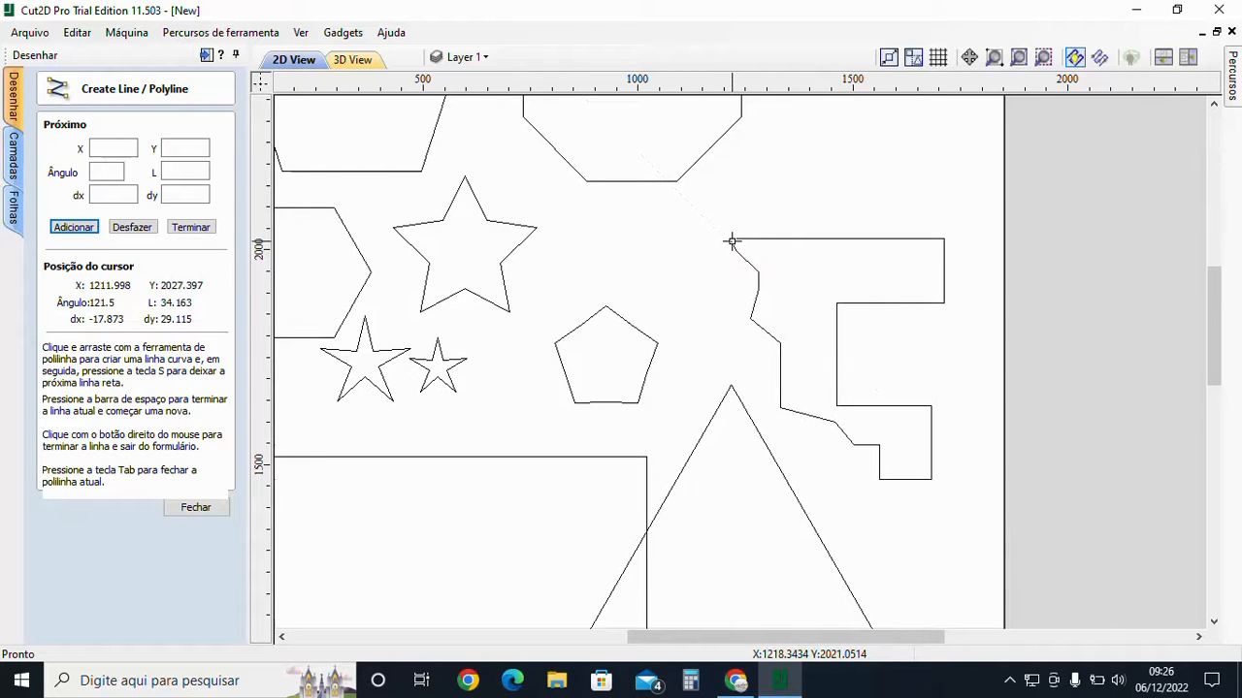
right_click(663, 259)
Draw an outward-bulging three-point arc across the stepped outline's notch, from X 1711.998, Y 1877.397 to X 1681.998, Y 1637.397, about 94 mm wide
scroll(693, 338, down, 5)
scroll(701, 350, up, 2)
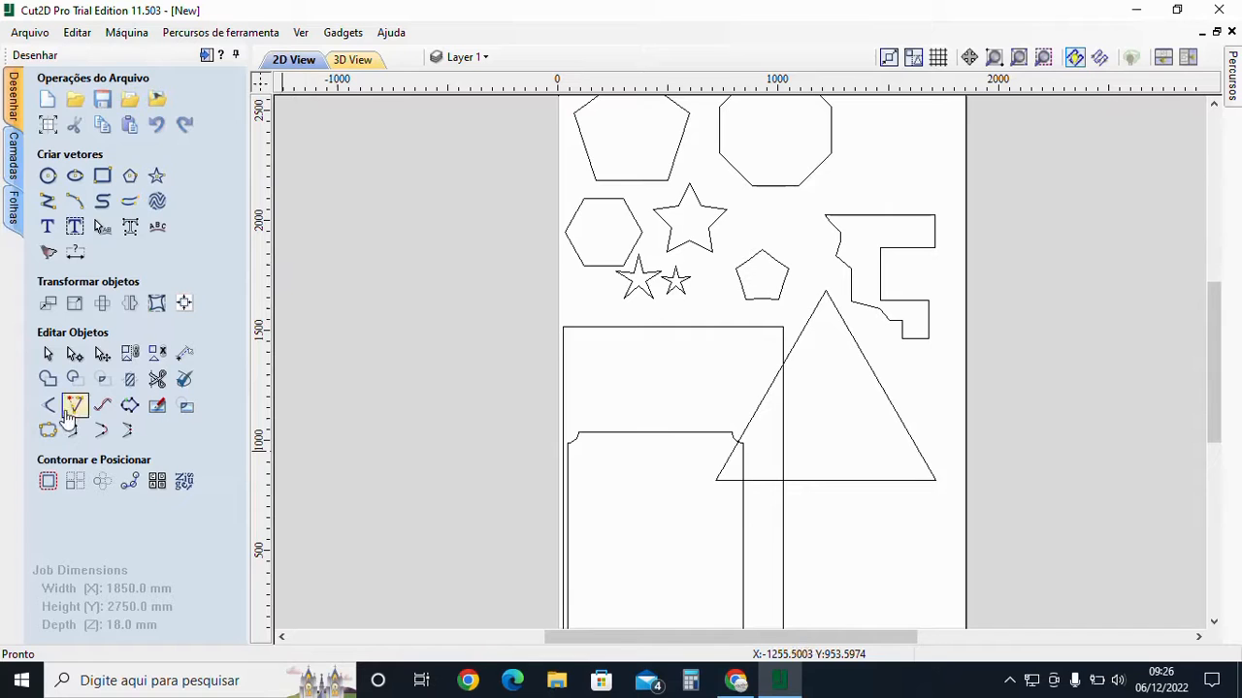
click(75, 203)
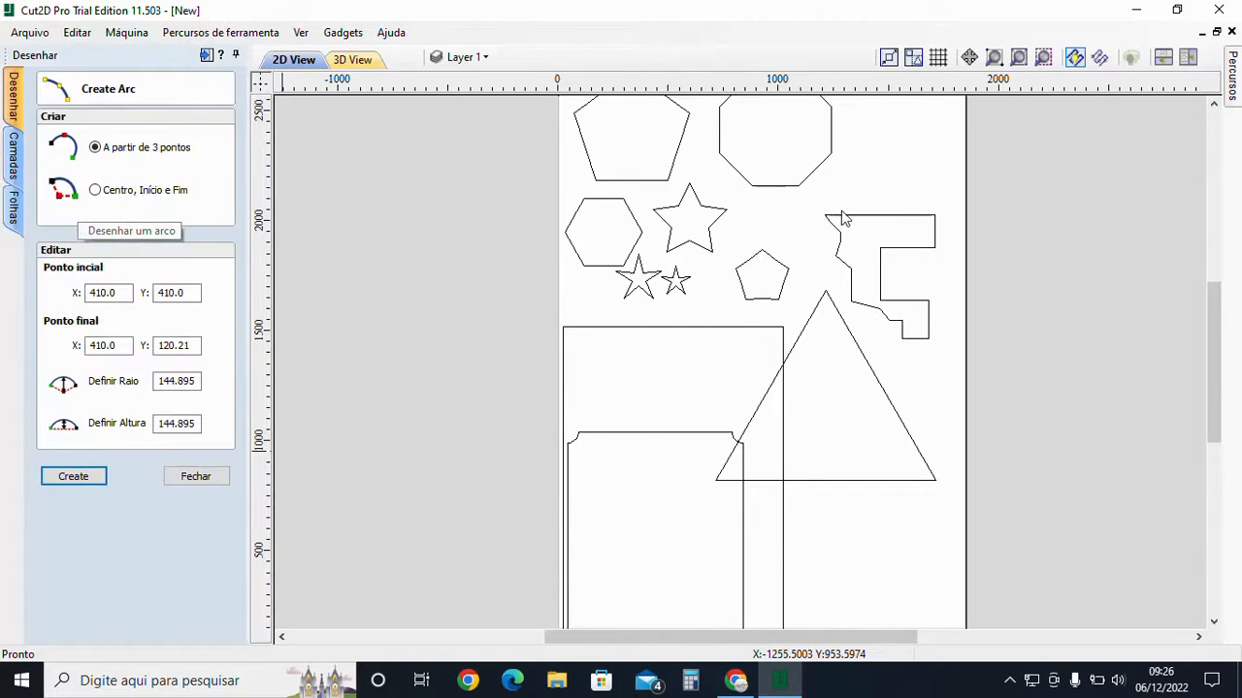
scroll(840, 289, up, 4)
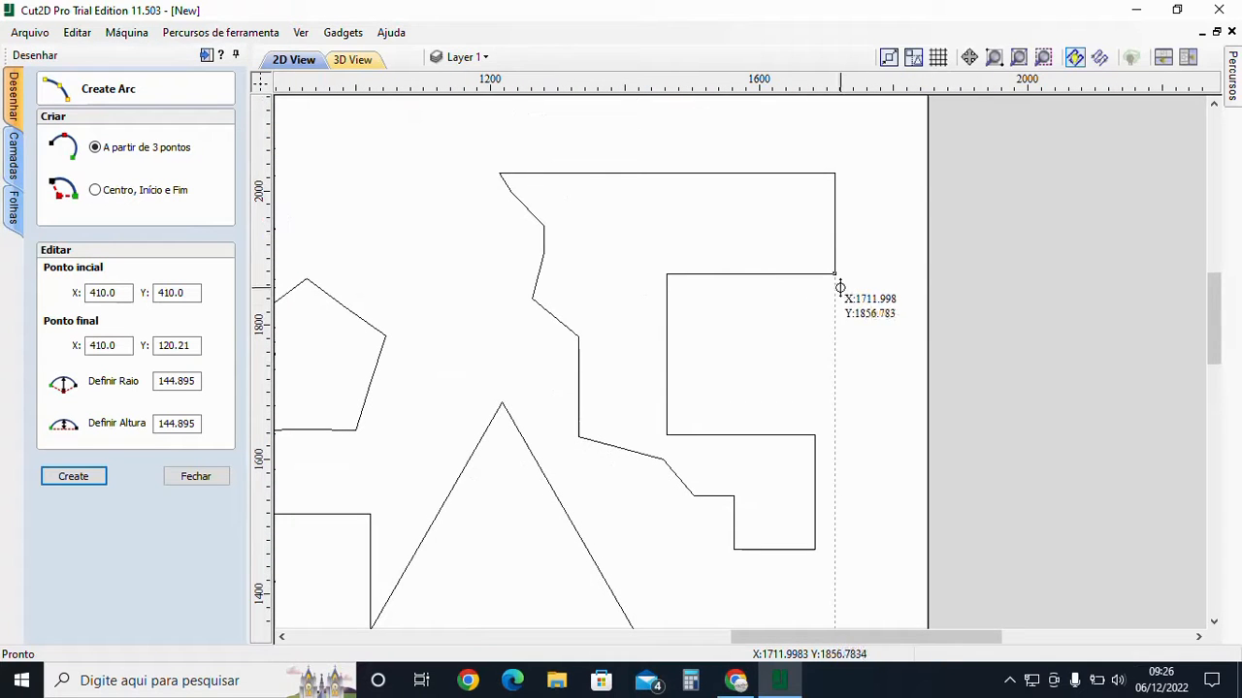
click(836, 275)
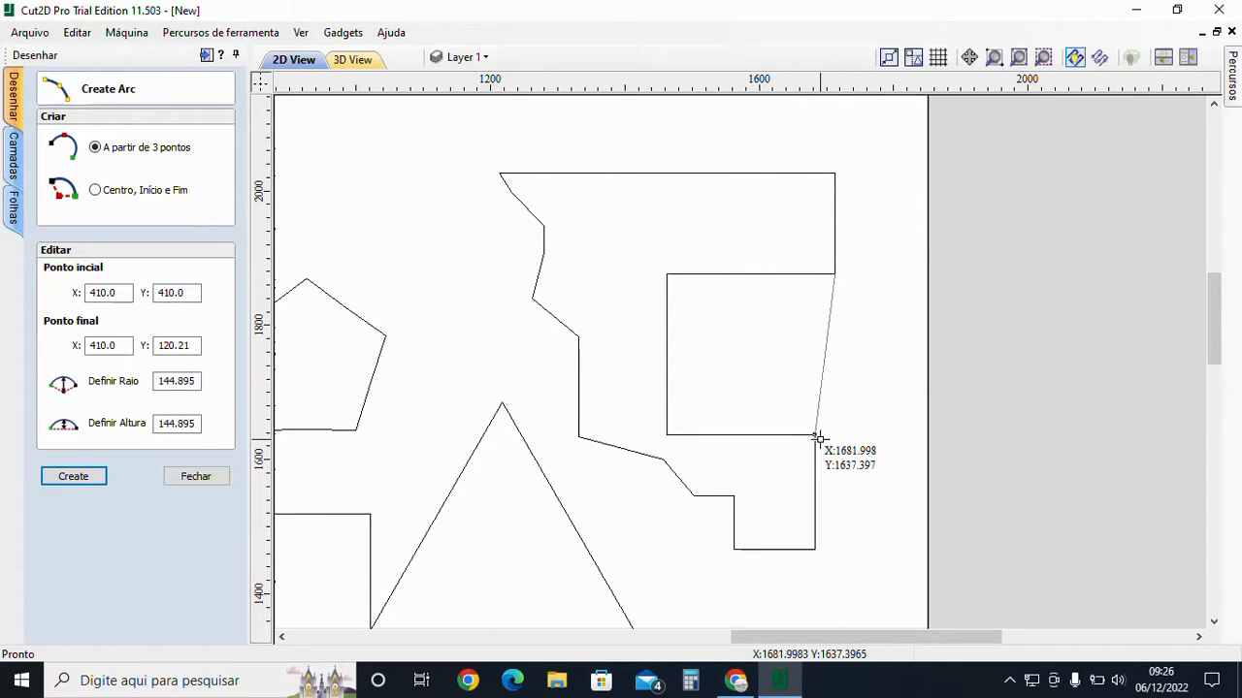
click(818, 437)
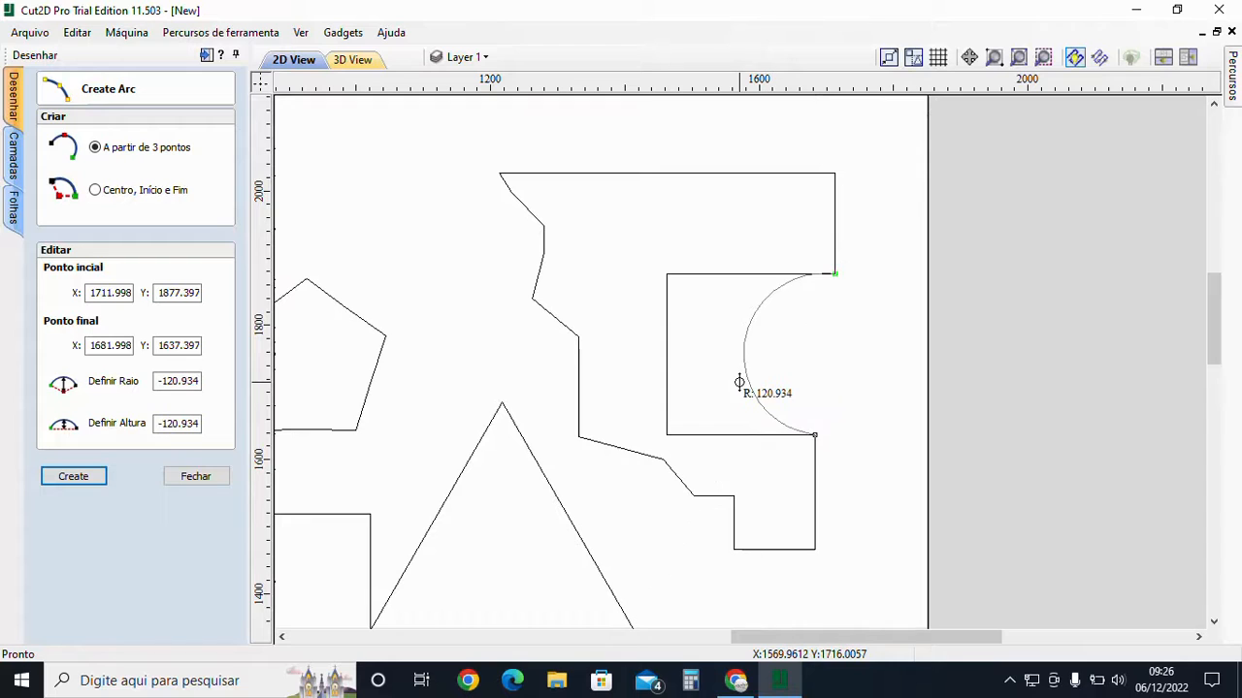
click(867, 392)
key(Escape)
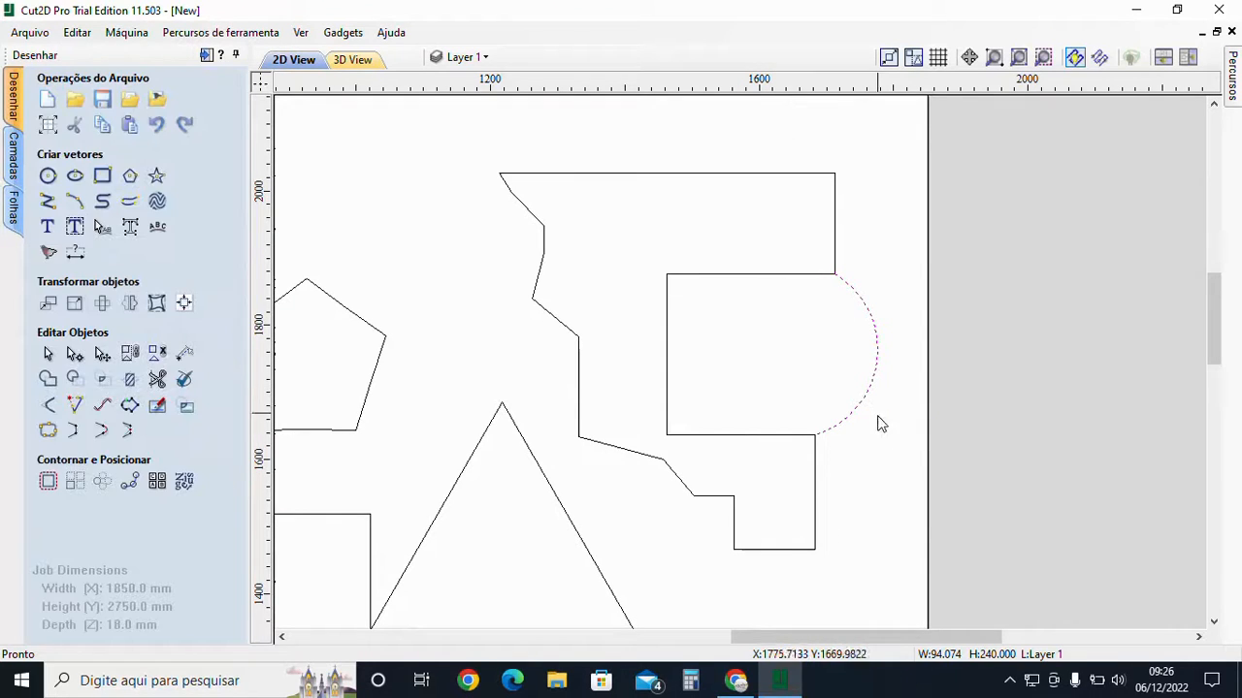
Trim away the notch lines enclosed by the arc with Interactive Vector Trim, and close the trim tool
click(893, 488)
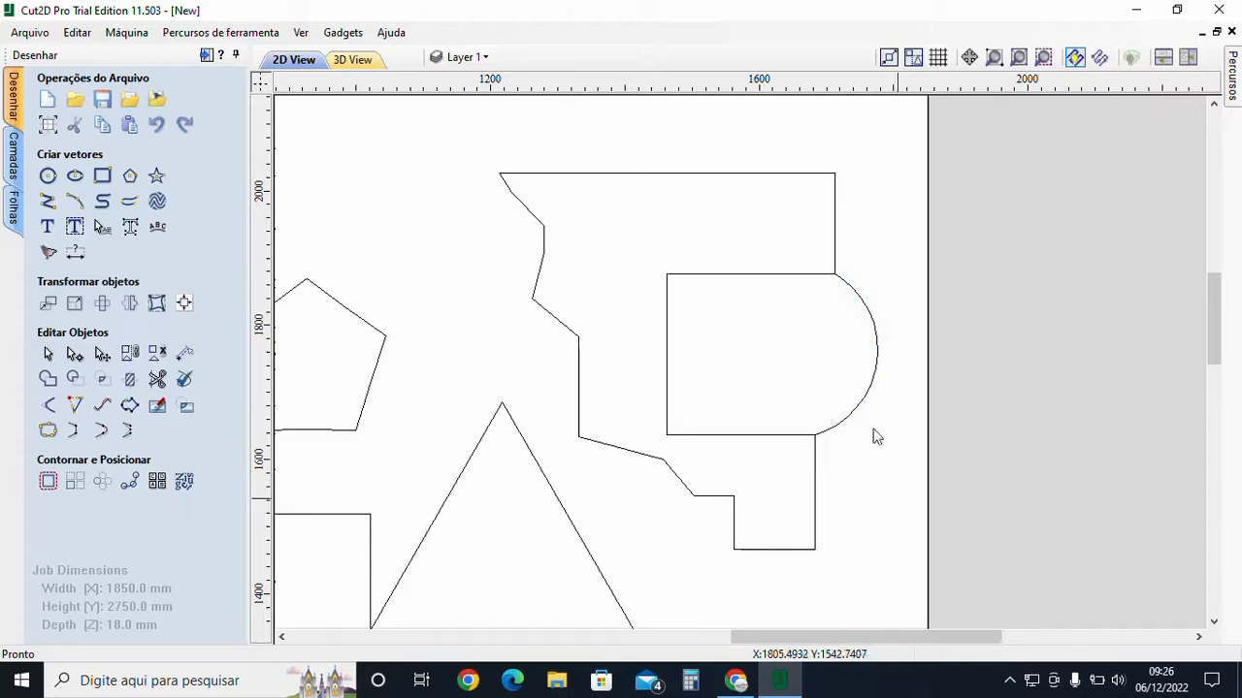
click(158, 379)
click(815, 438)
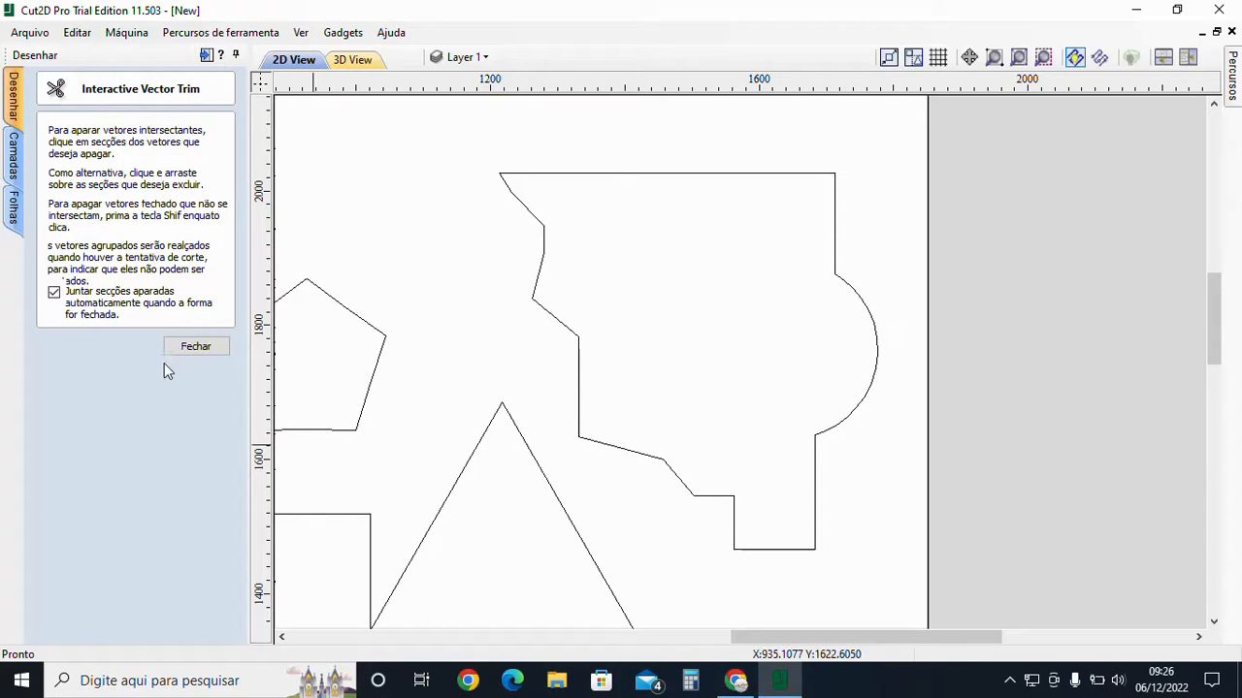
click(196, 348)
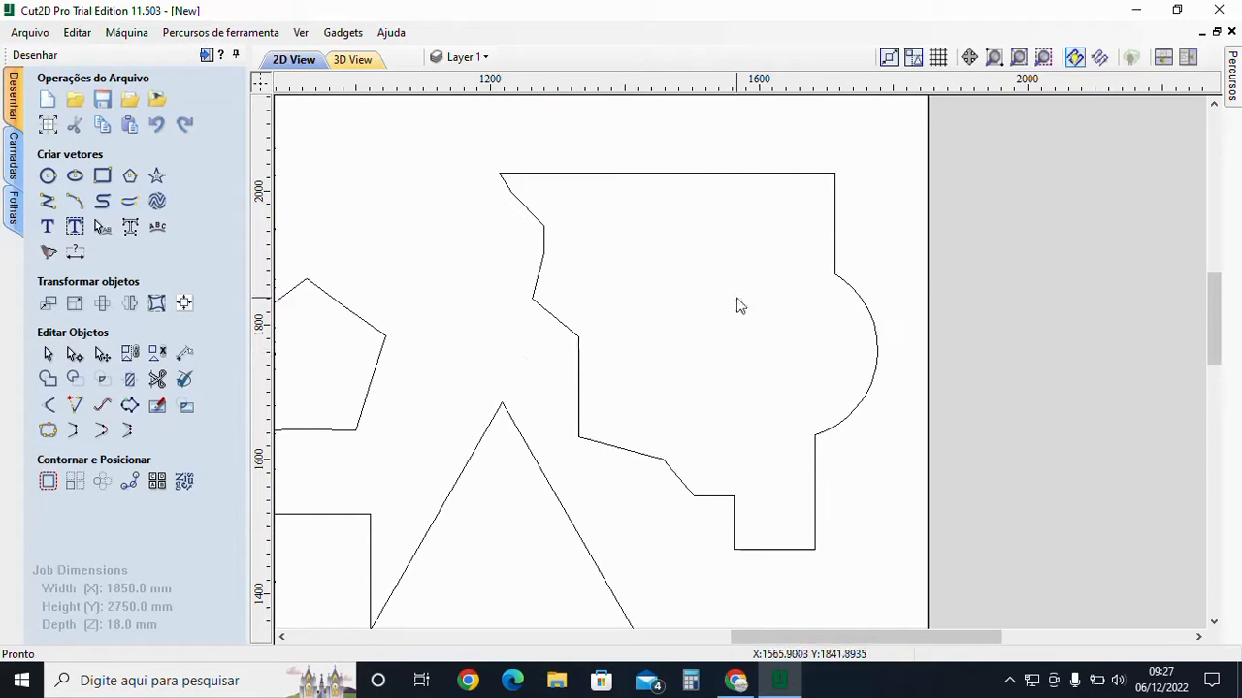
Draw an open smooth curve about 1282 mm wide and 665 mm high, from above the outline, around the small pentagon and below the small stars
scroll(764, 395, down, 2)
scroll(761, 391, down, 1)
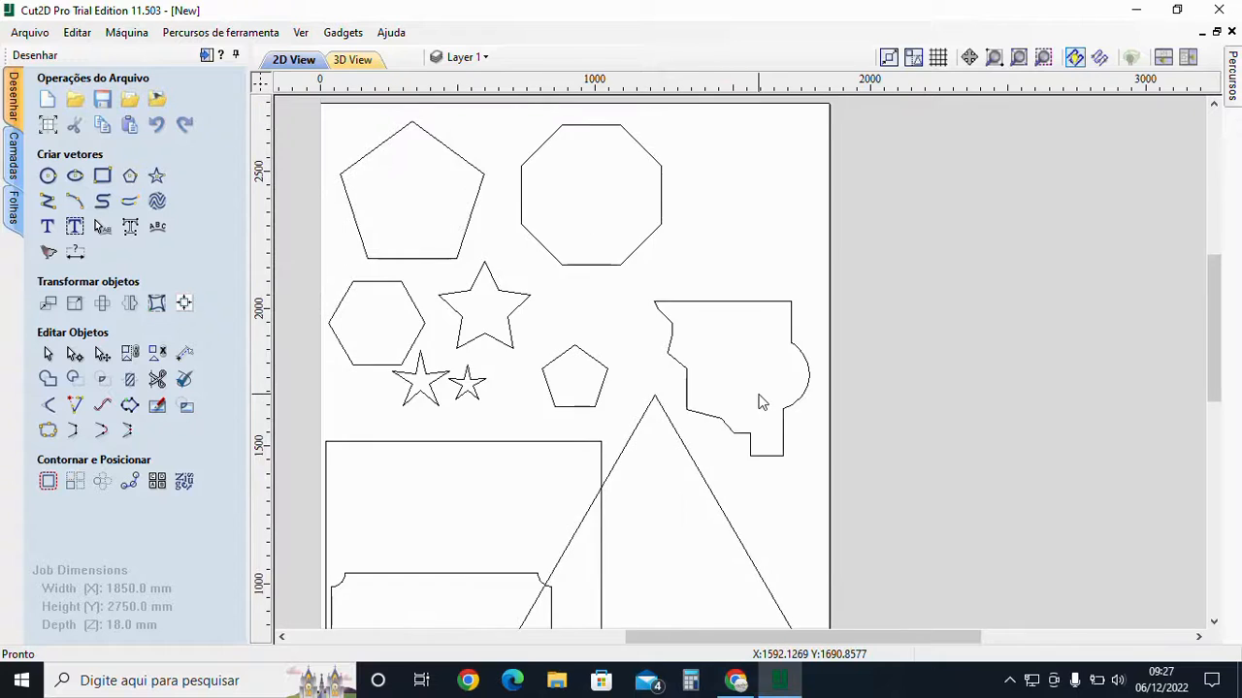
middle_drag(699, 408, 776, 341)
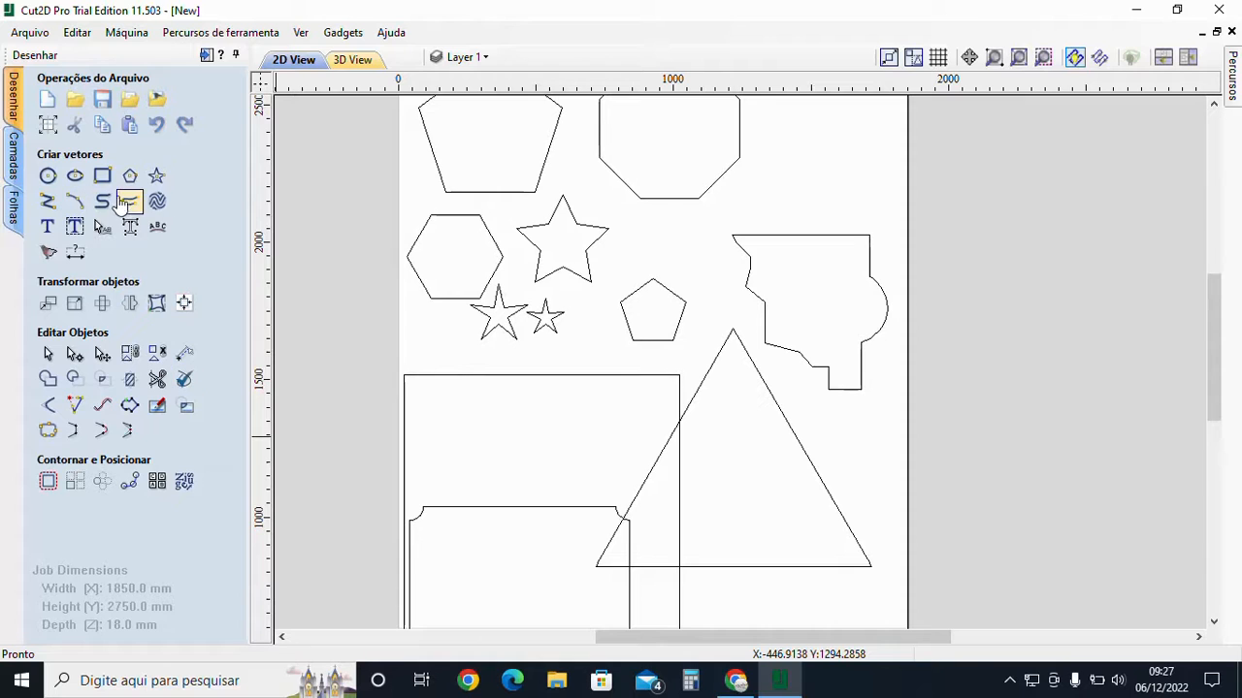
click(775, 178)
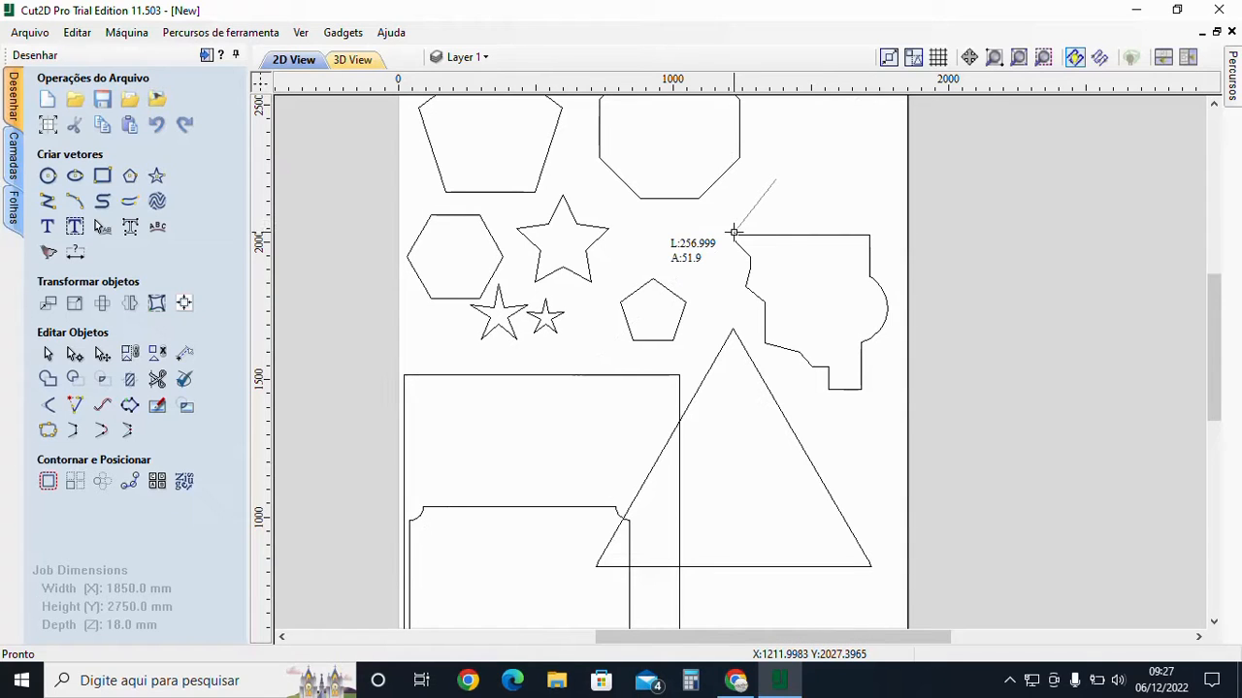
click(734, 232)
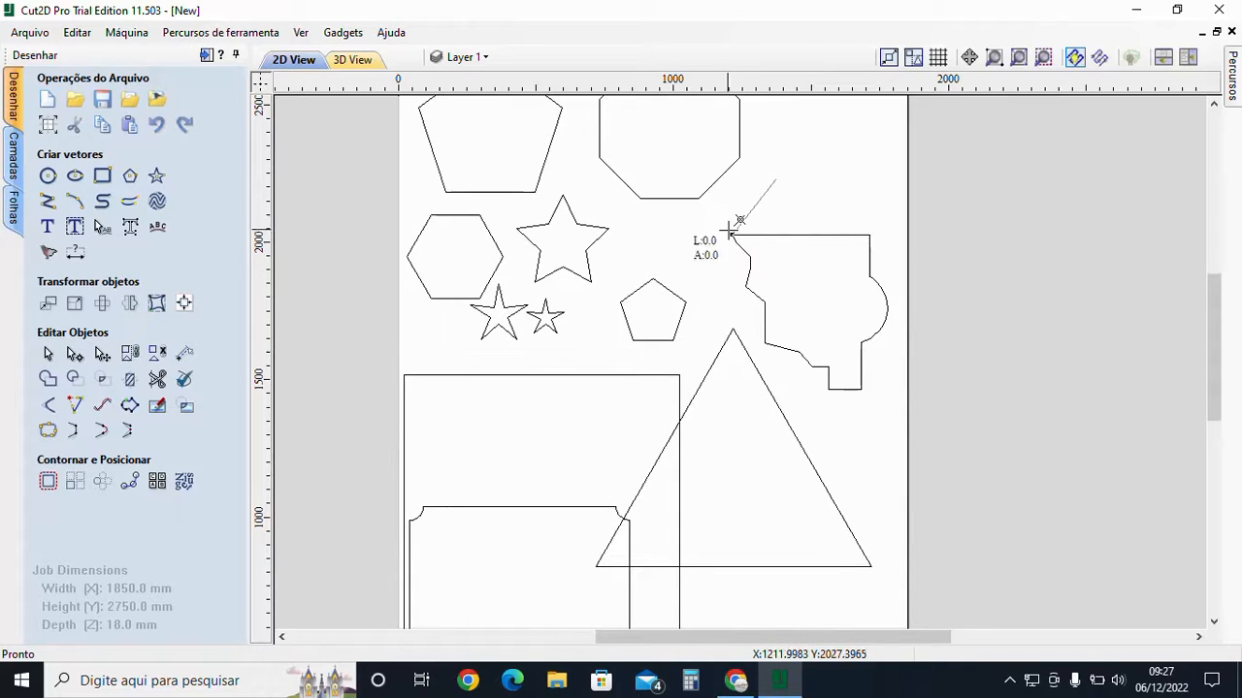
click(688, 225)
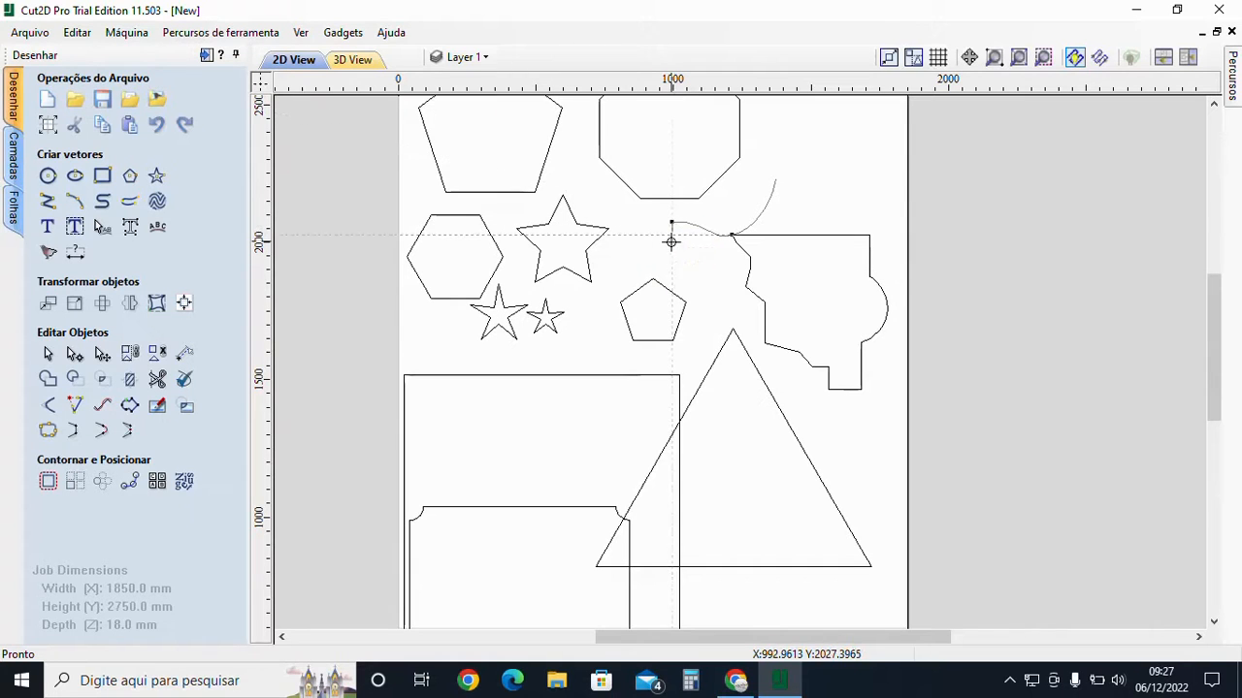
click(652, 246)
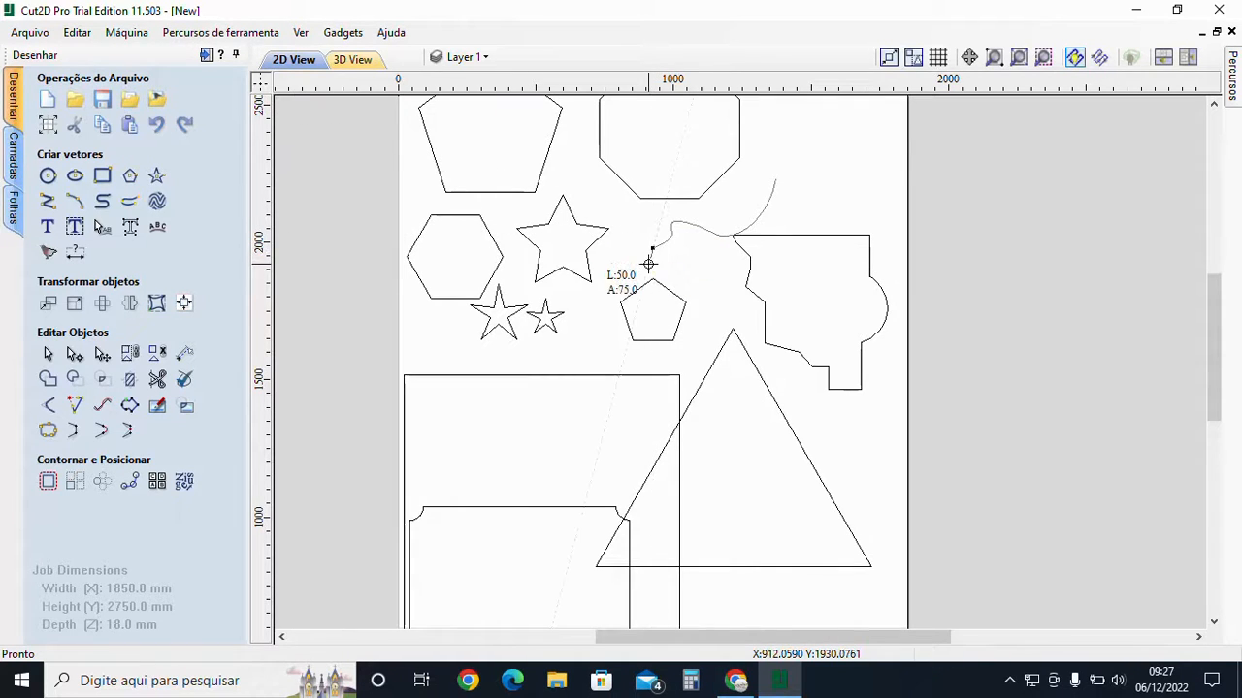
click(673, 283)
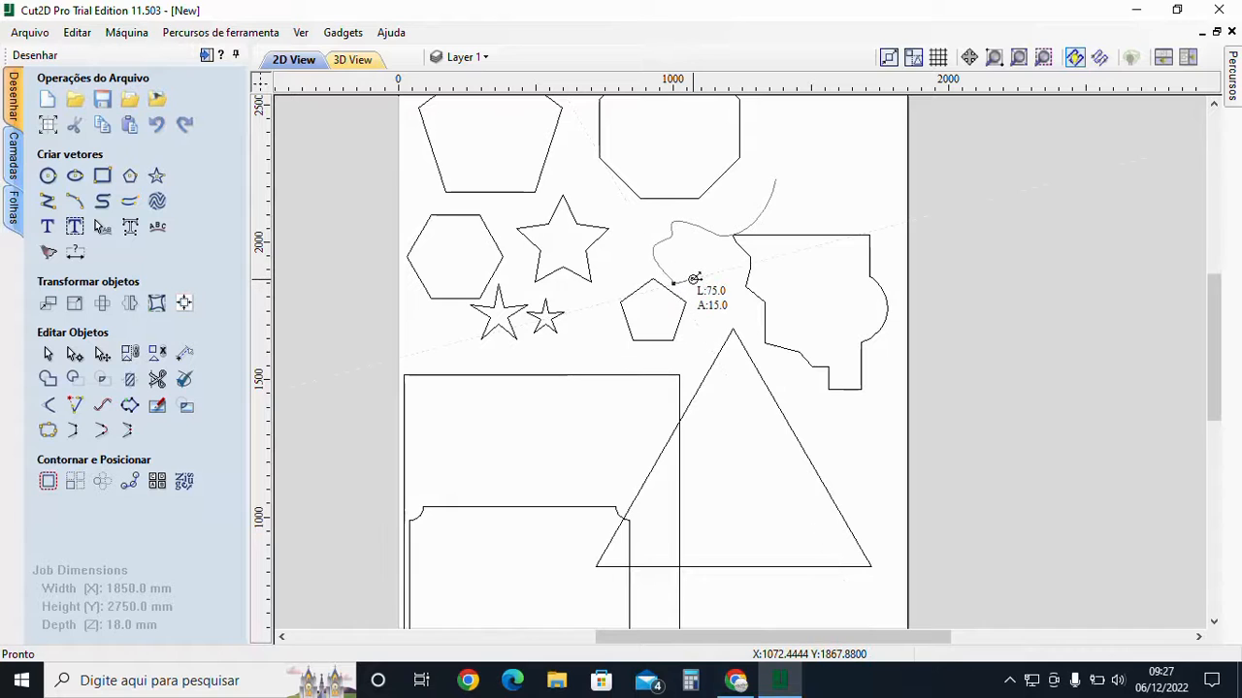
click(703, 296)
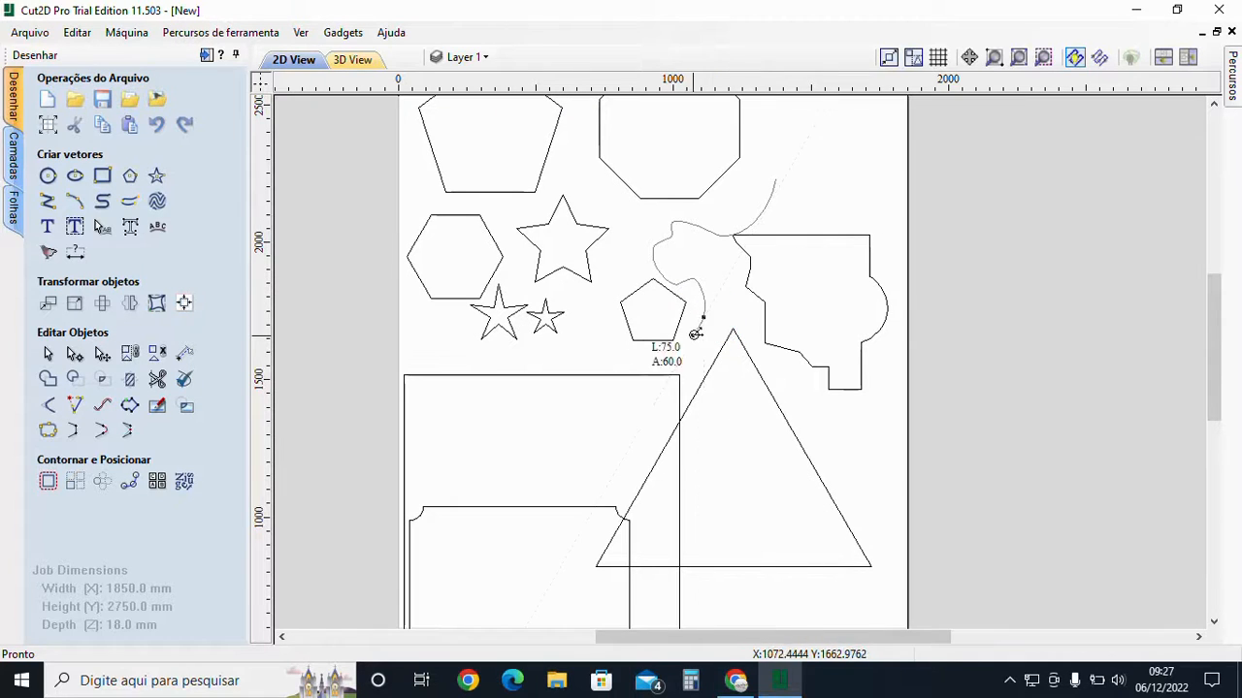
click(667, 357)
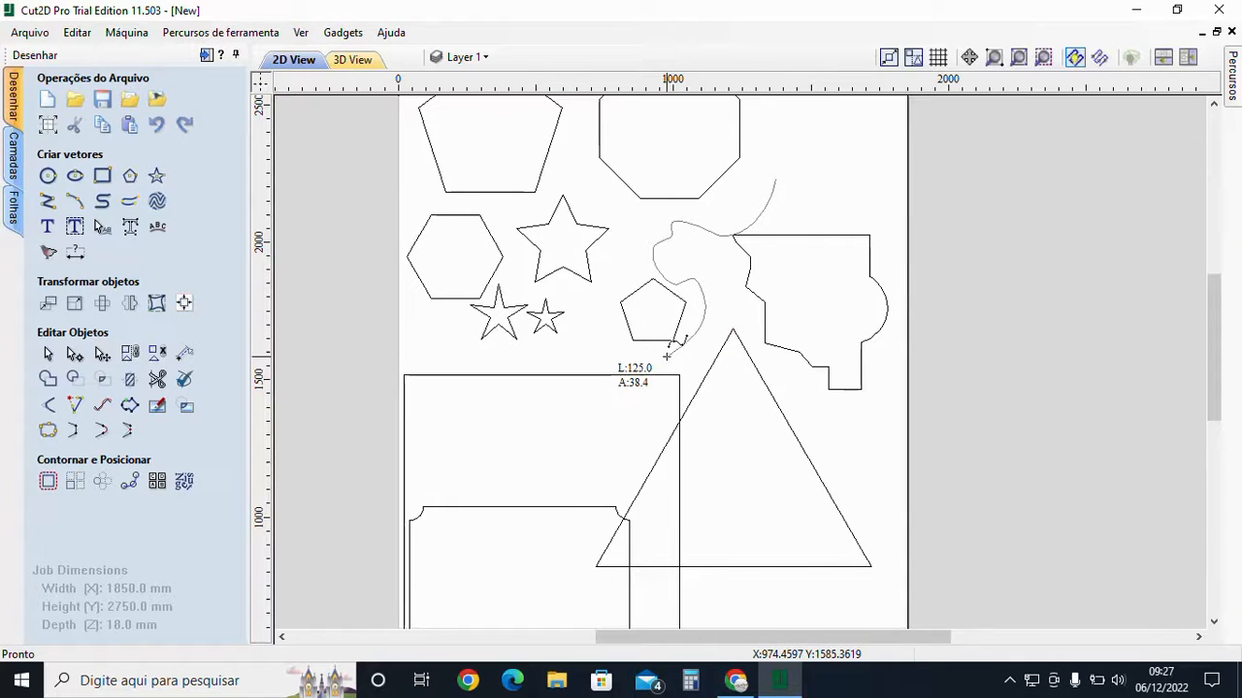
click(609, 353)
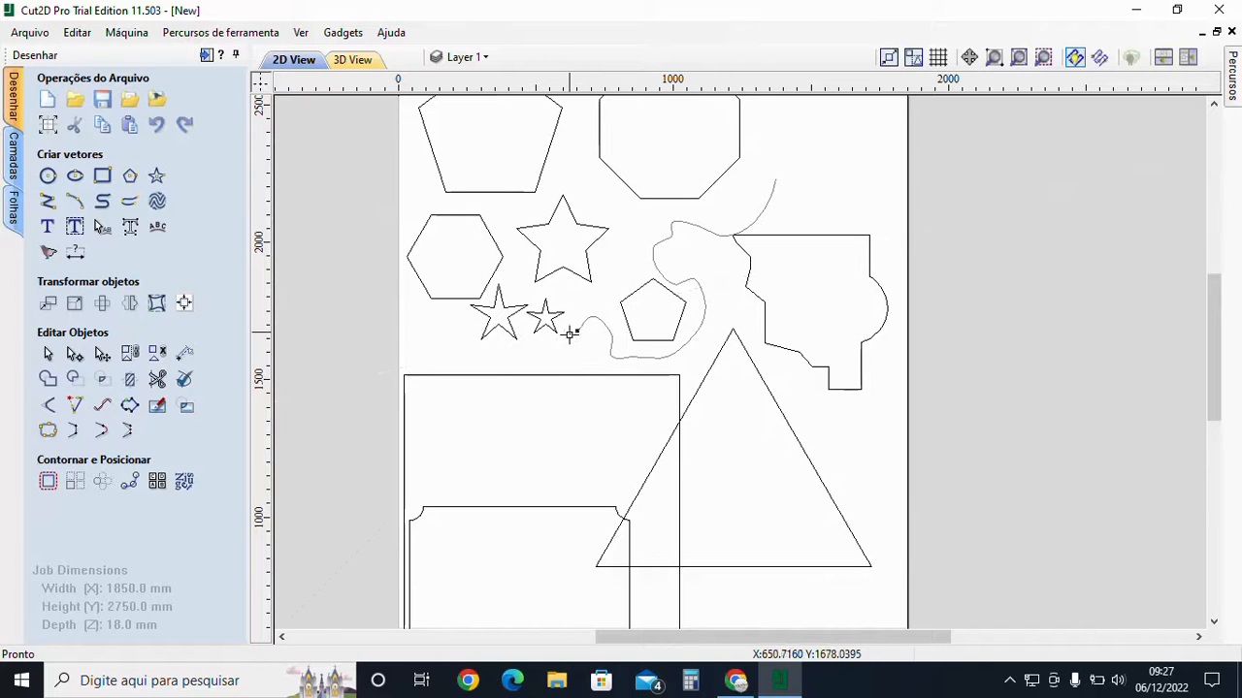
click(563, 346)
click(548, 360)
click(487, 360)
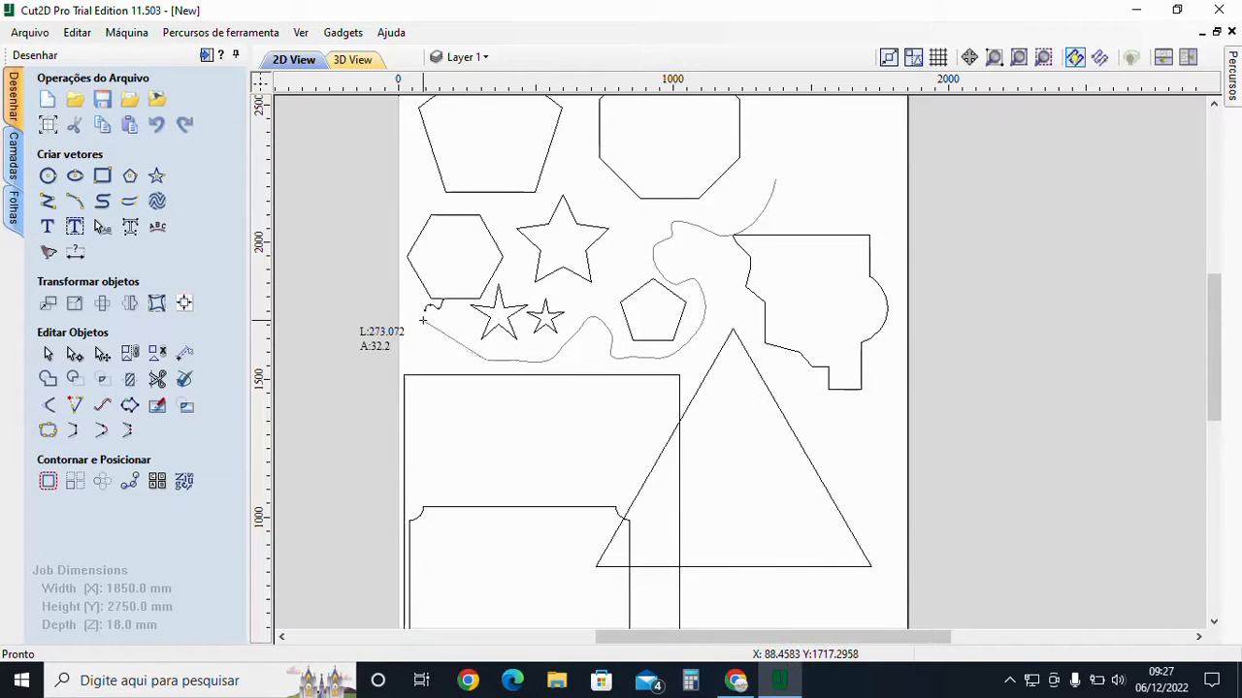
right_click(470, 325)
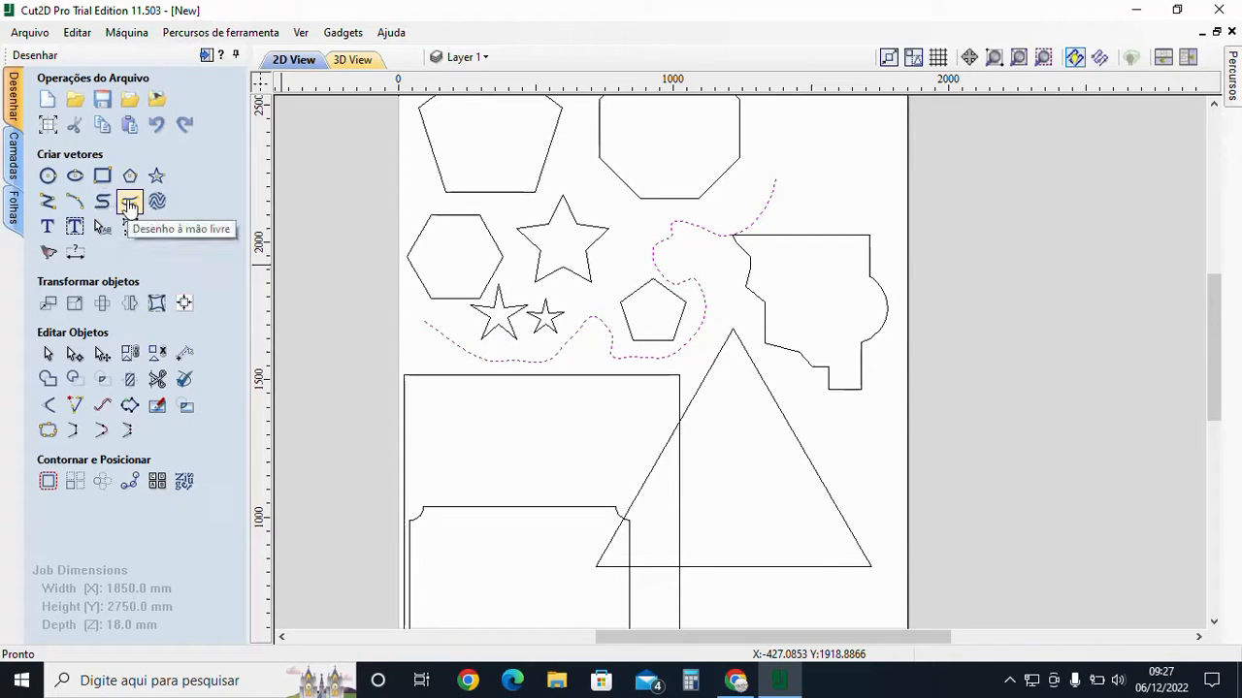
Draw an irregular closed shape with Freehand Draw in the free area between the octagon and the sheet's right edge
click(130, 206)
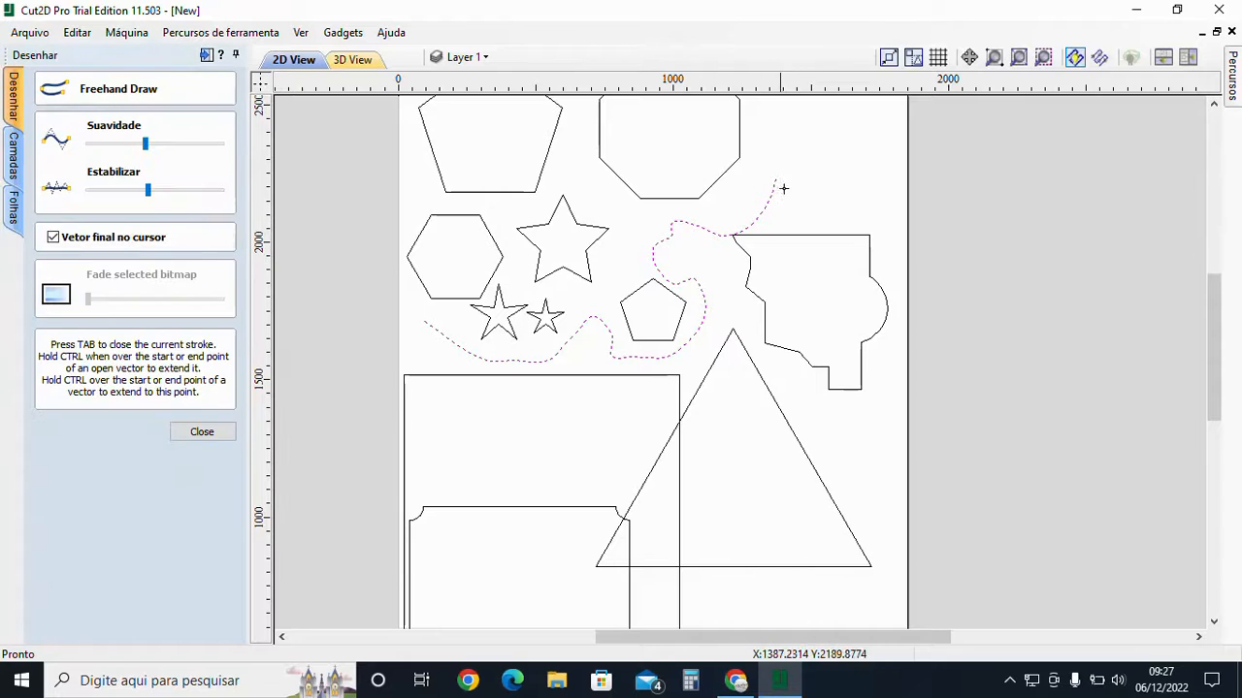
middle_drag(732, 443, 590, 546)
scroll(589, 546, up, 1)
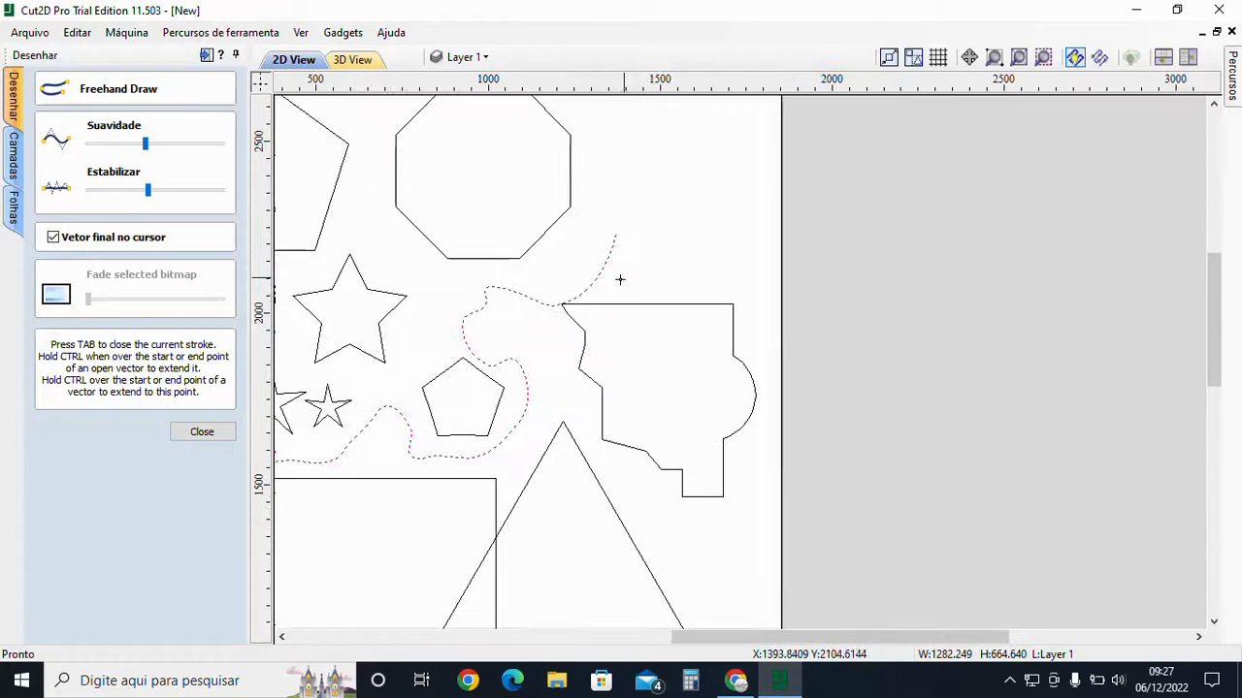
middle_drag(620, 279, 683, 423)
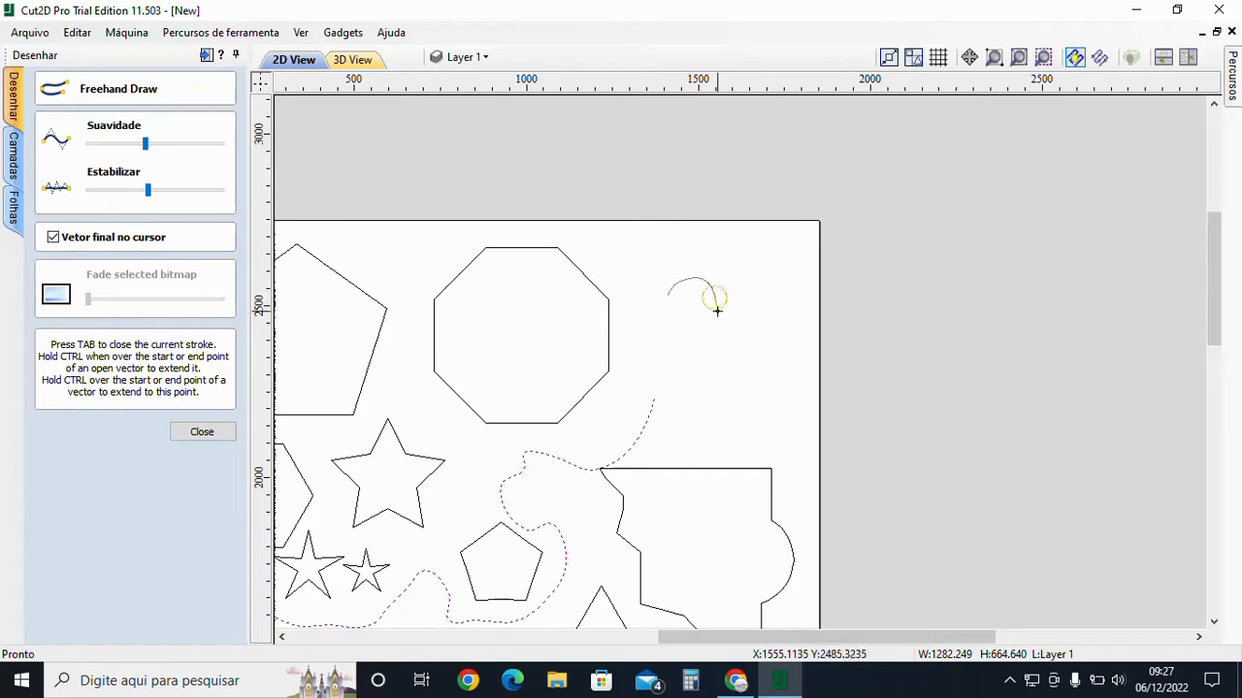
mouse_move(731, 332)
mouse_down()
mouse_move(766, 378)
mouse_move(764, 403)
mouse_move(744, 416)
mouse_move(654, 393)
mouse_move(639, 331)
mouse_up()
mouse_move(628, 289)
mouse_down()
mouse_move(667, 304)
mouse_move(669, 291)
mouse_up()
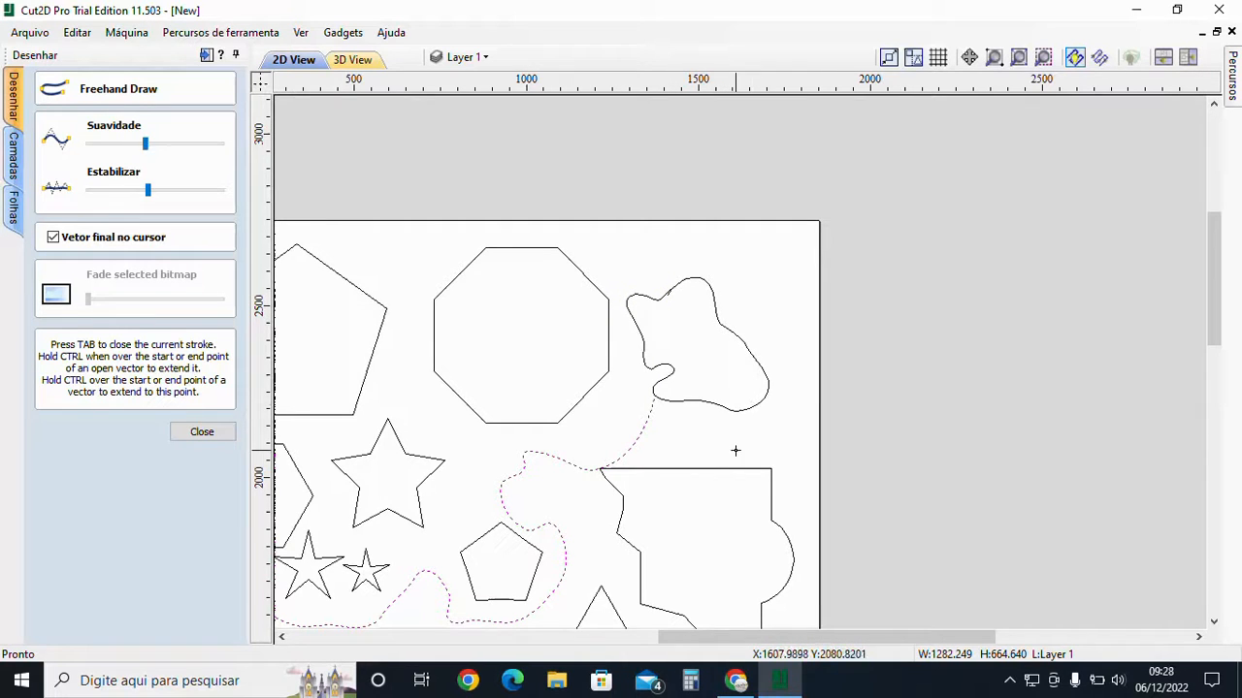
Draw a long open freehand stroke around the irregular shape, below the octagon and around the large star, and close Freehand Draw
mouse_move(730, 442)
mouse_down()
mouse_move(673, 437)
mouse_move(669, 416)
mouse_move(775, 431)
mouse_up()
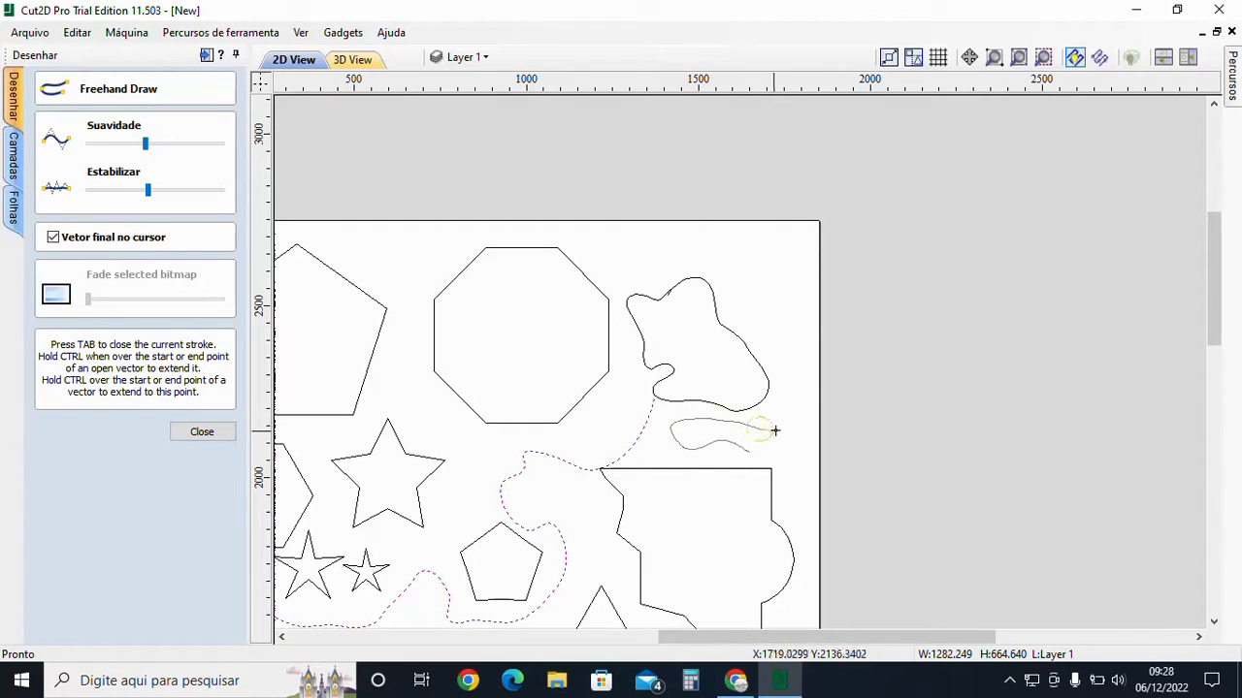
mouse_move(781, 384)
mouse_down()
mouse_move(767, 288)
mouse_move(726, 255)
mouse_move(631, 265)
mouse_move(616, 332)
mouse_up()
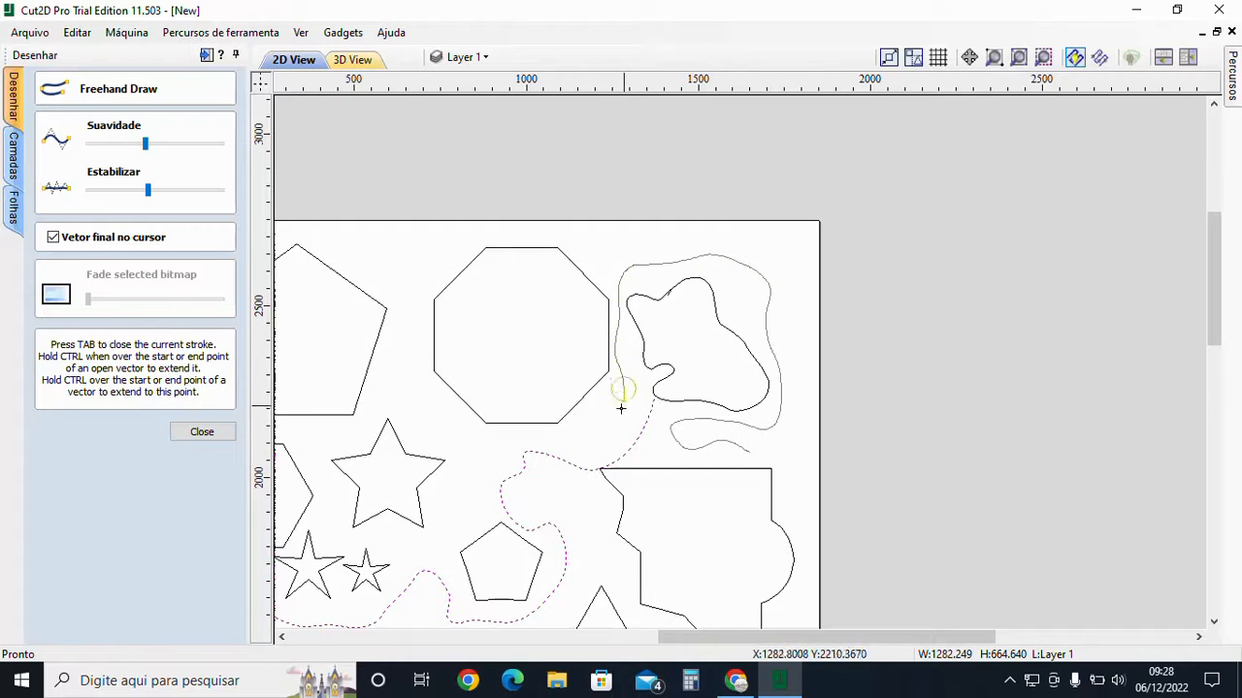
mouse_move(620, 408)
mouse_down()
mouse_move(475, 458)
mouse_move(457, 485)
mouse_up()
mouse_move(443, 408)
mouse_down()
mouse_move(410, 414)
mouse_move(424, 298)
mouse_move(392, 280)
mouse_move(399, 340)
mouse_up()
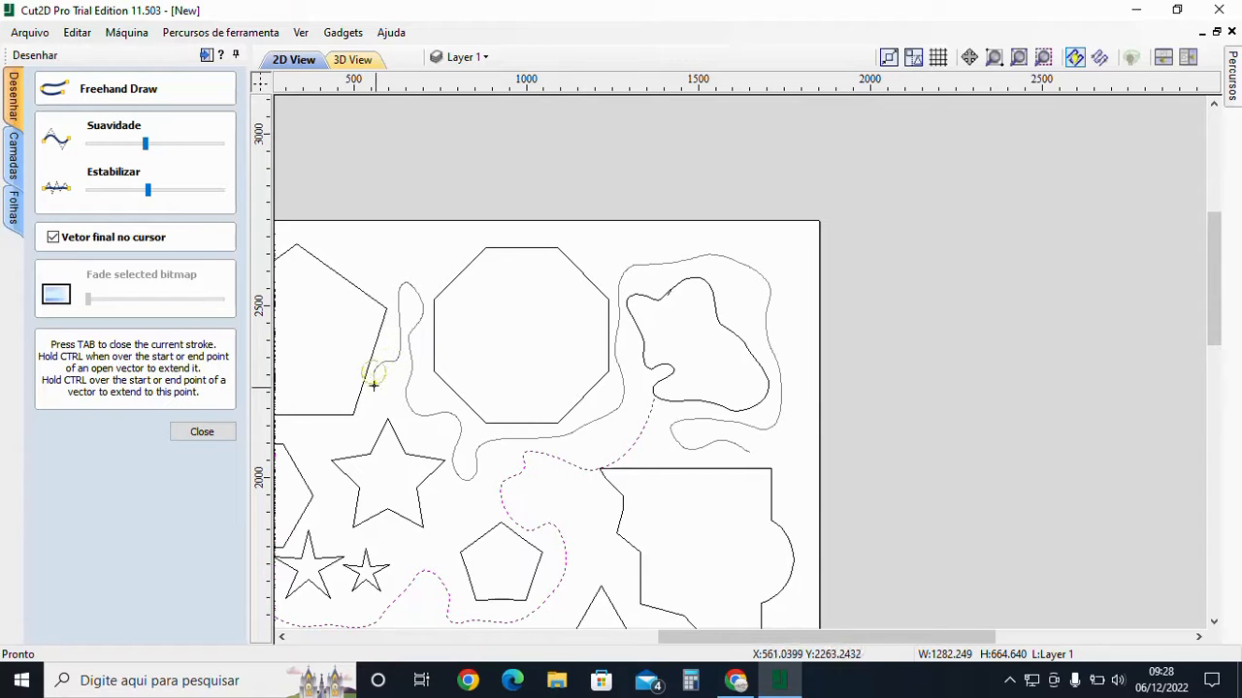
mouse_move(384, 399)
mouse_down()
mouse_move(324, 468)
mouse_move(349, 496)
mouse_move(470, 525)
mouse_move(483, 477)
mouse_move(508, 454)
mouse_up()
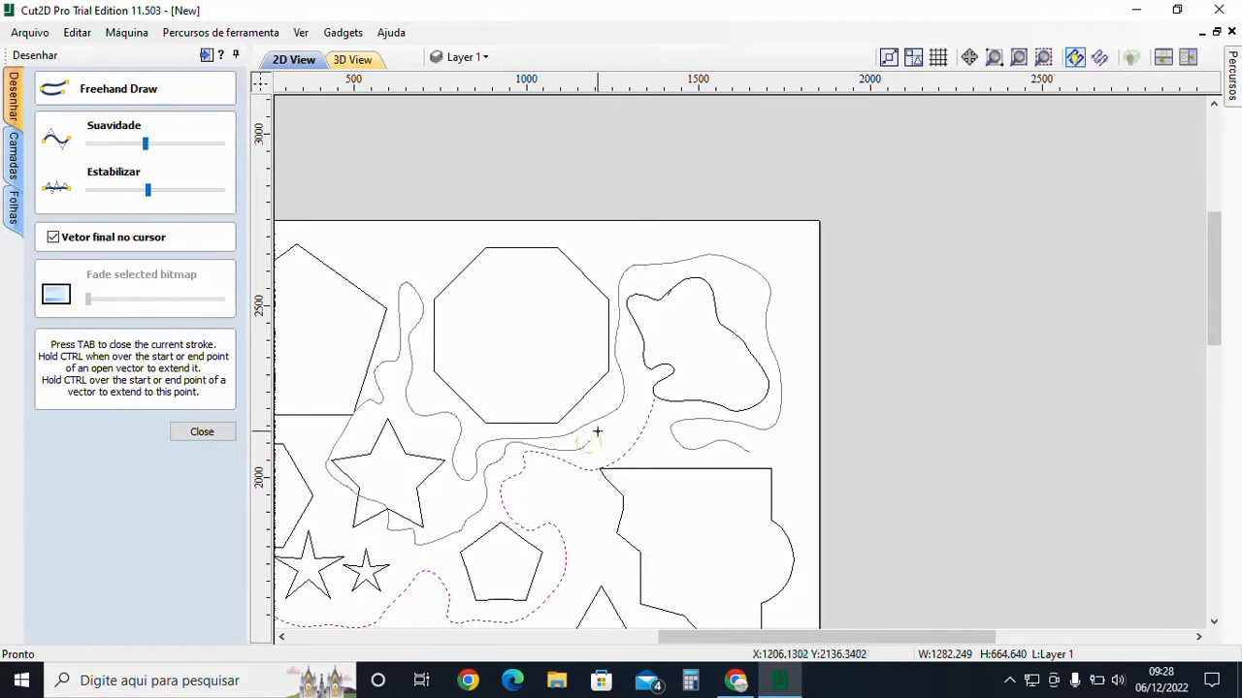
drag(596, 432, 615, 425)
click(201, 431)
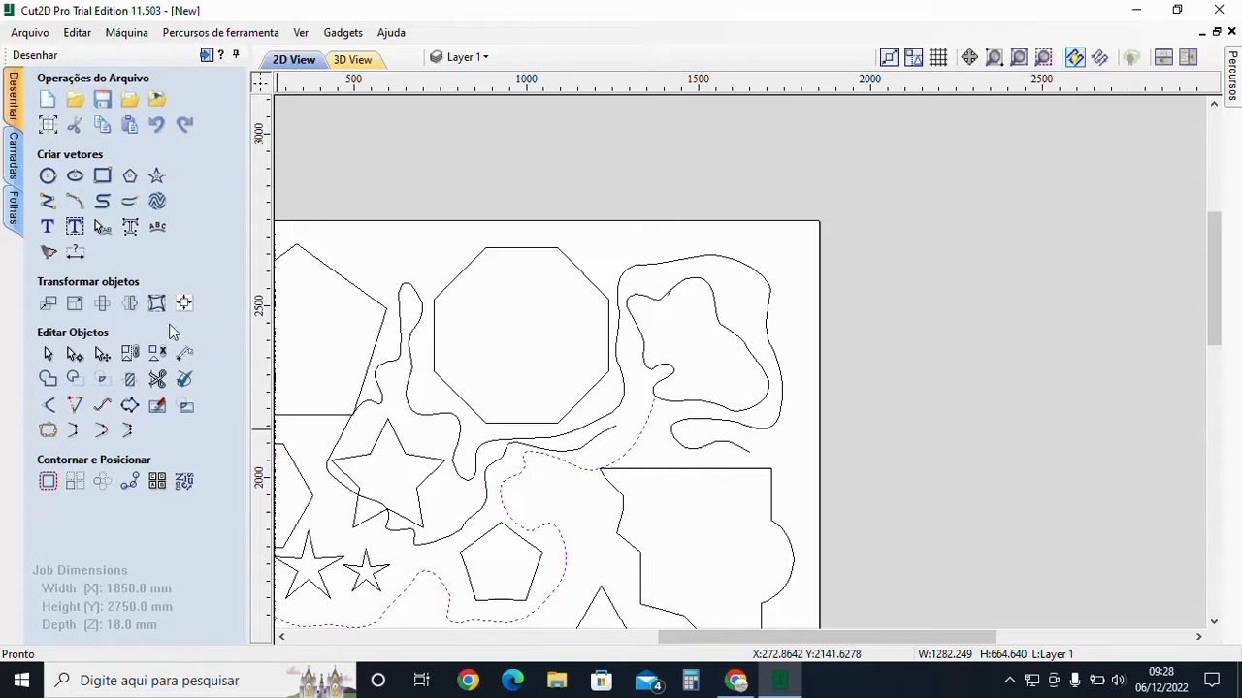
Add a length dimension with 20 mm text height to the large pentagon's upper-left side, and close the Dimensions tool
click(158, 201)
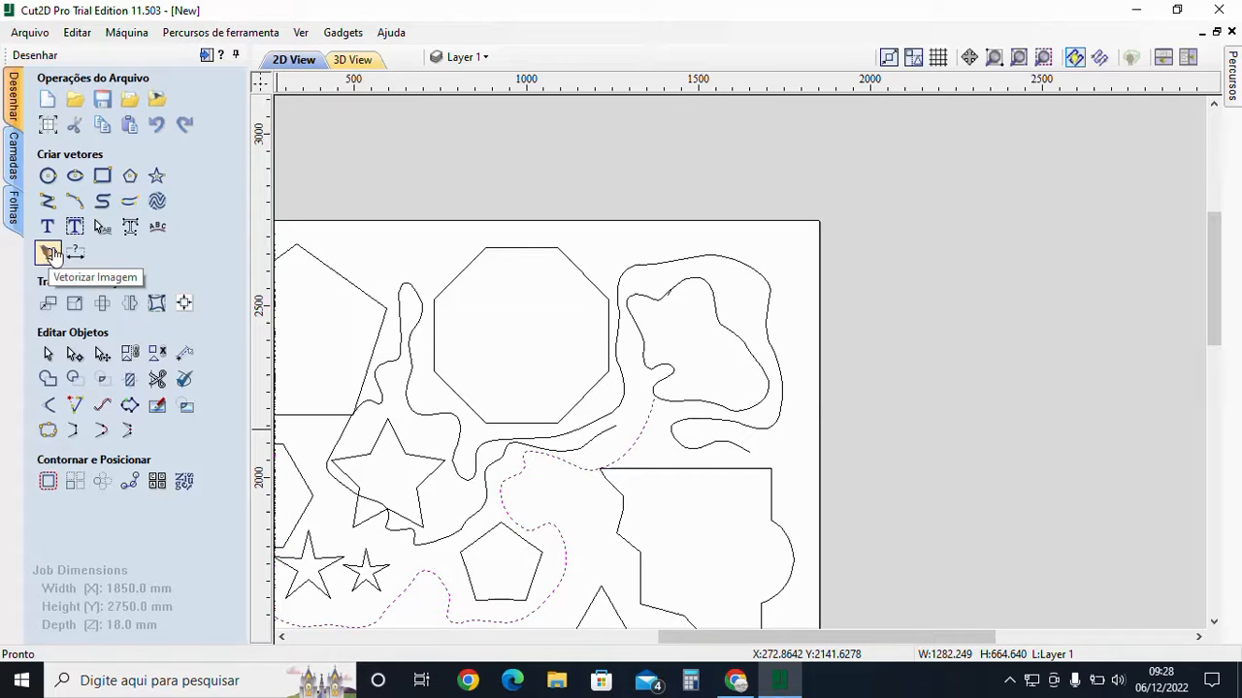
click(86, 255)
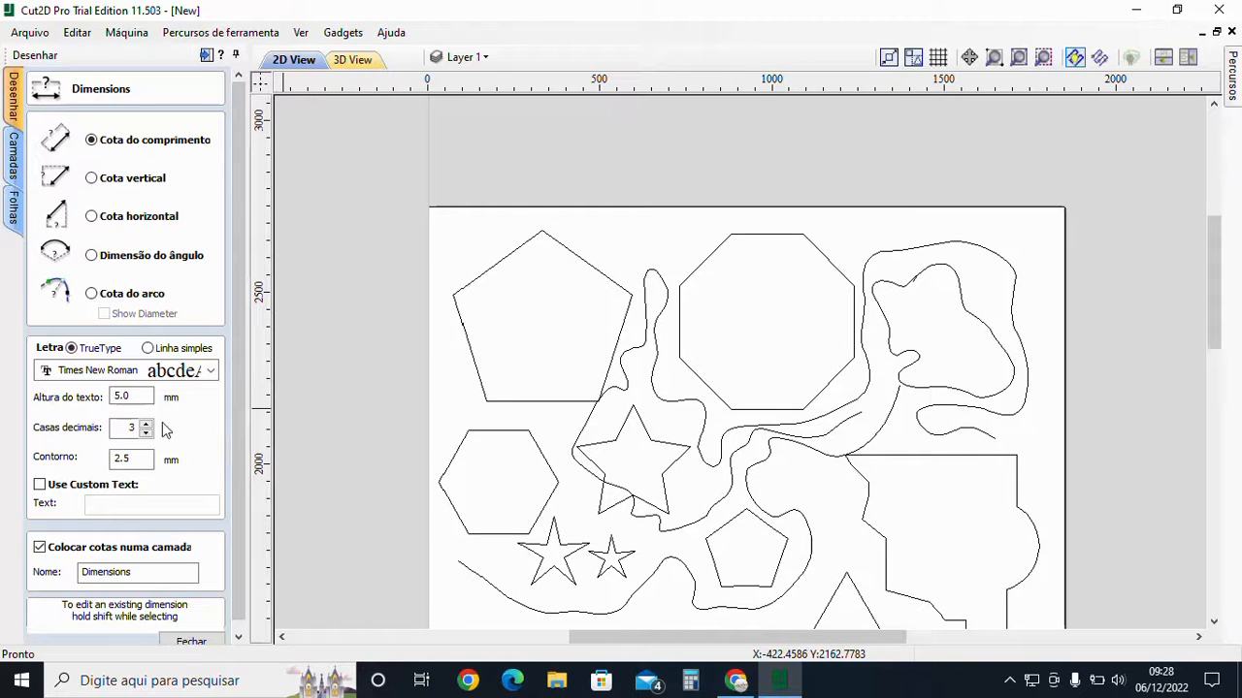
double_click(143, 397)
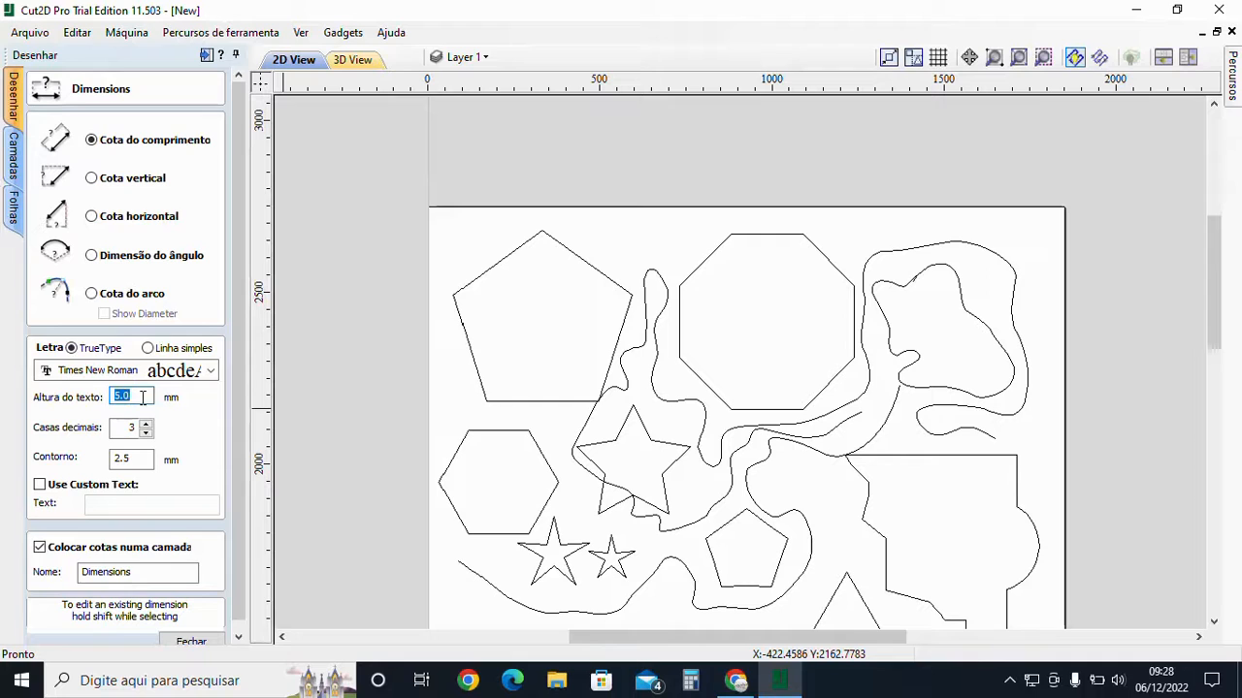
text(20)
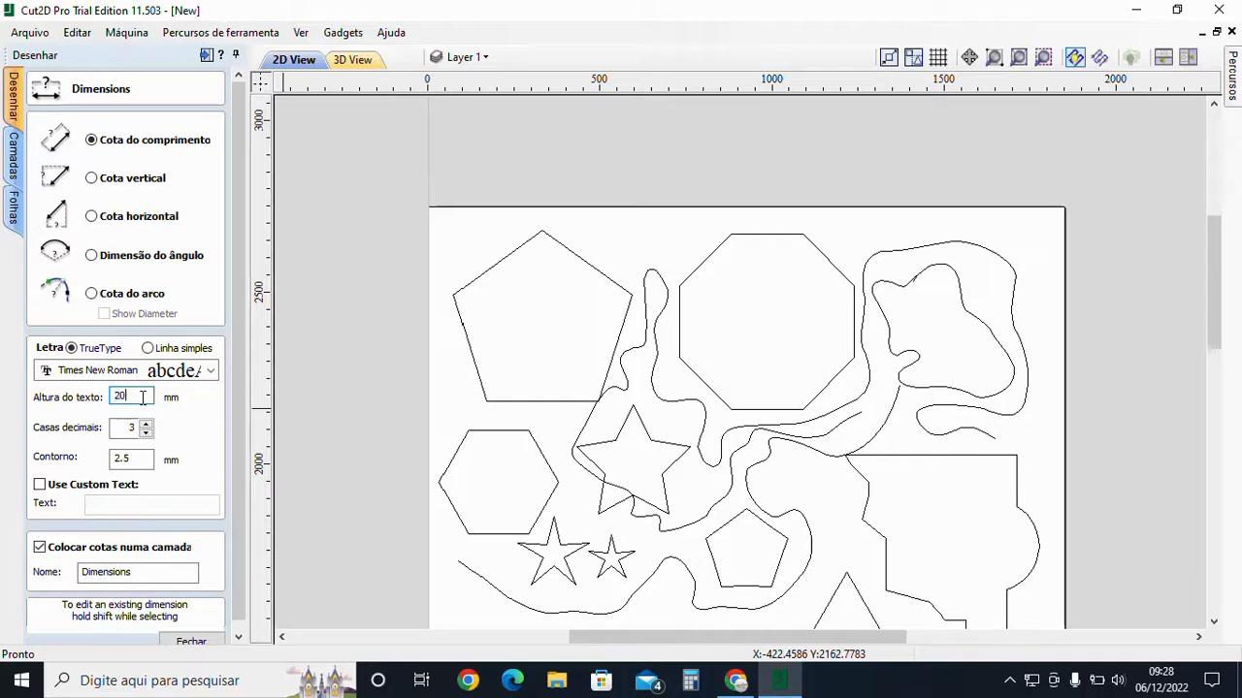
click(453, 303)
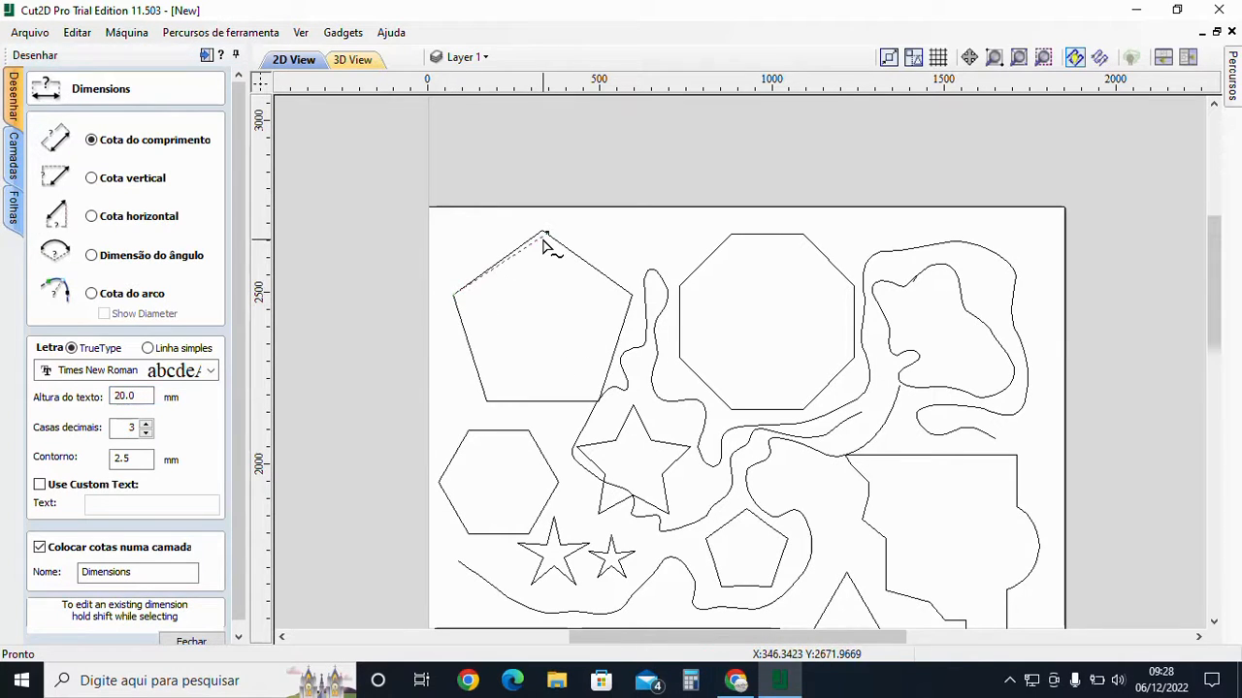
click(542, 239)
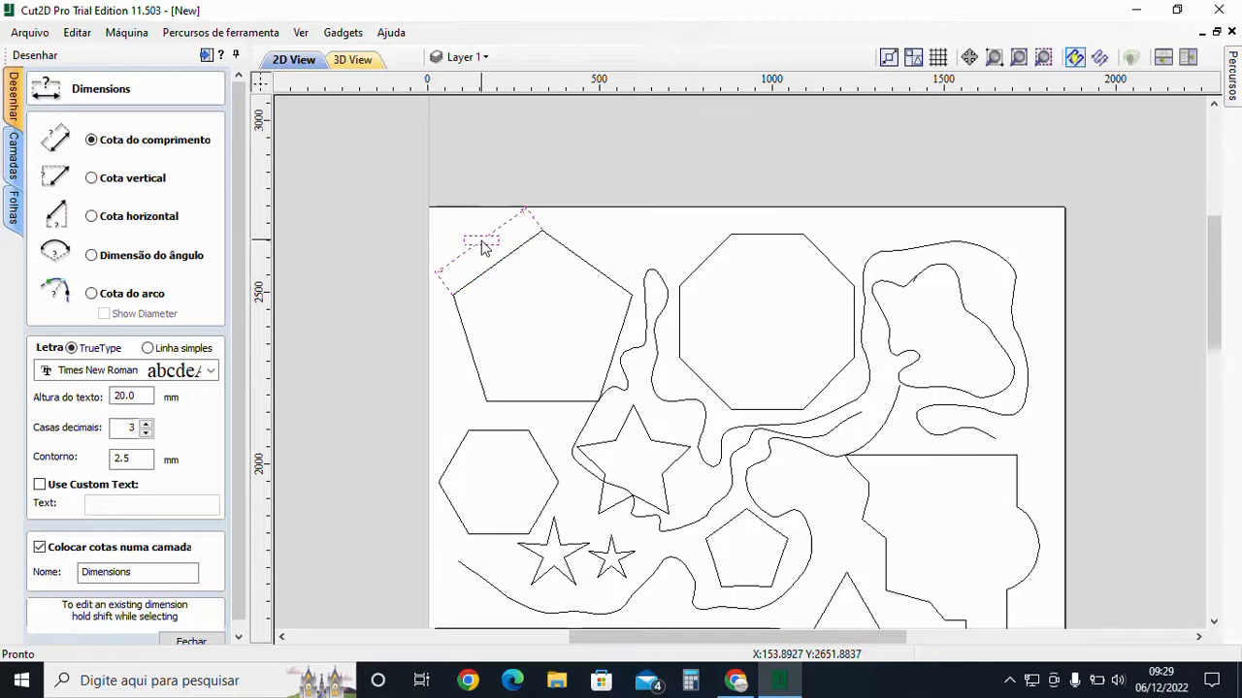
click(479, 242)
scroll(490, 263, up, 3)
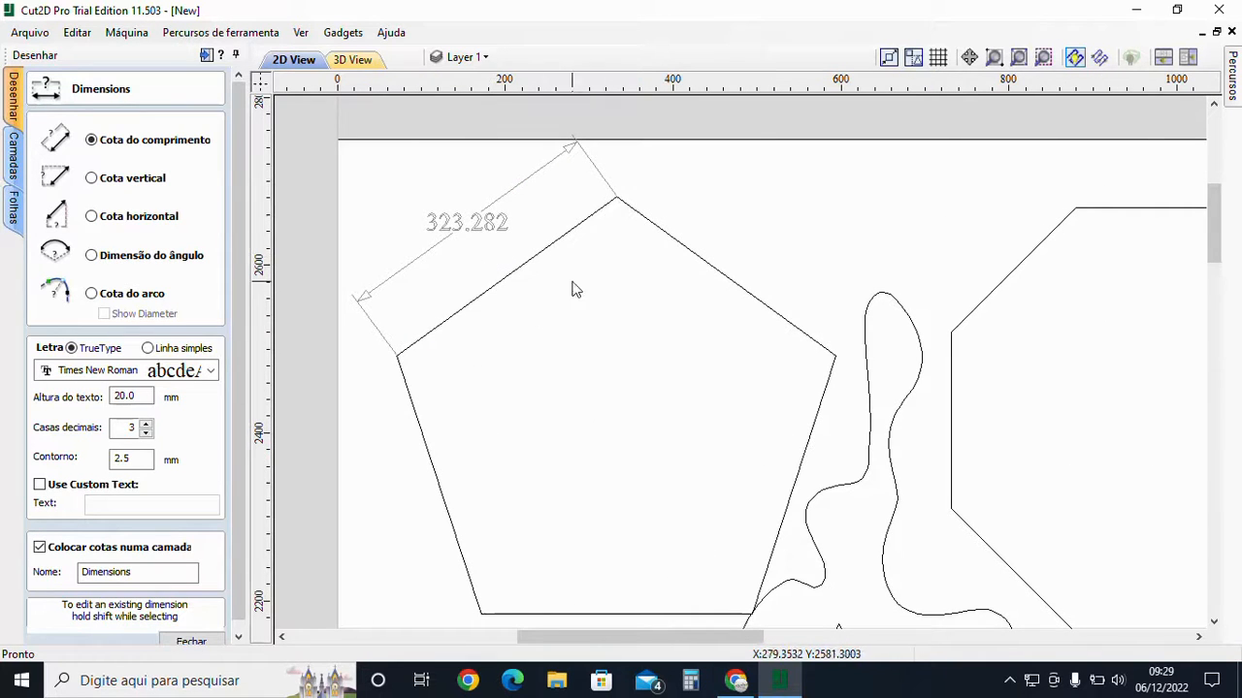
scroll(527, 325, down, 3)
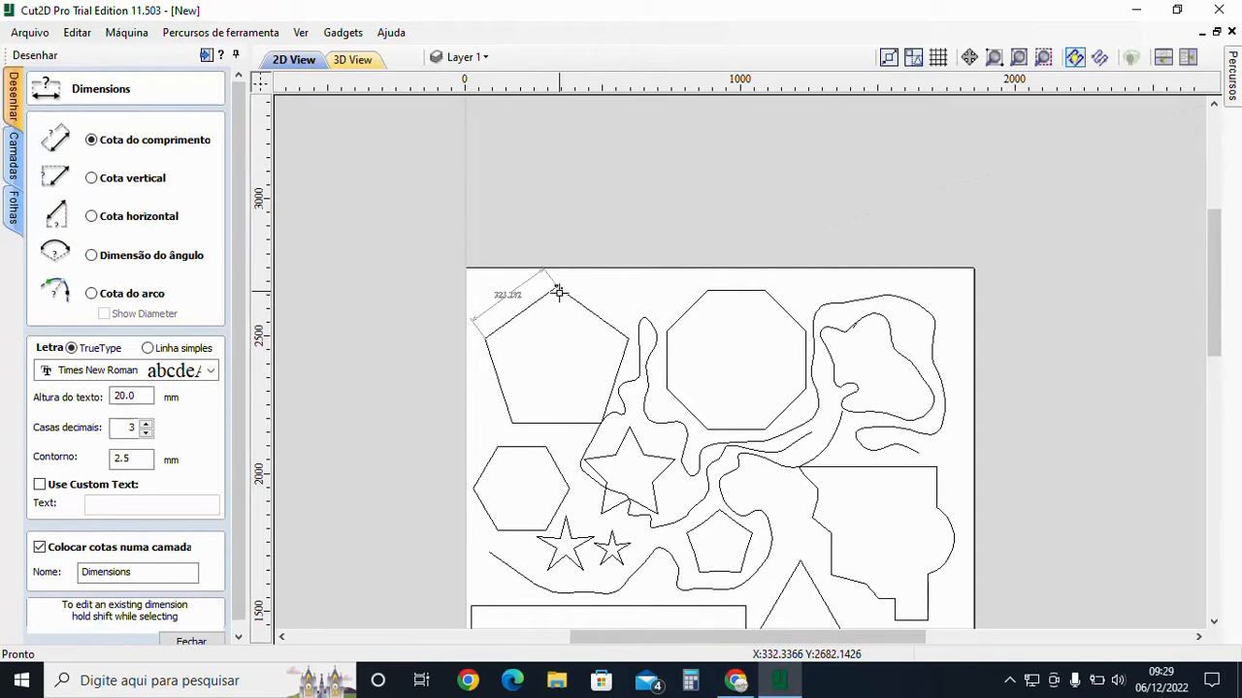
scroll(664, 532, down, 4)
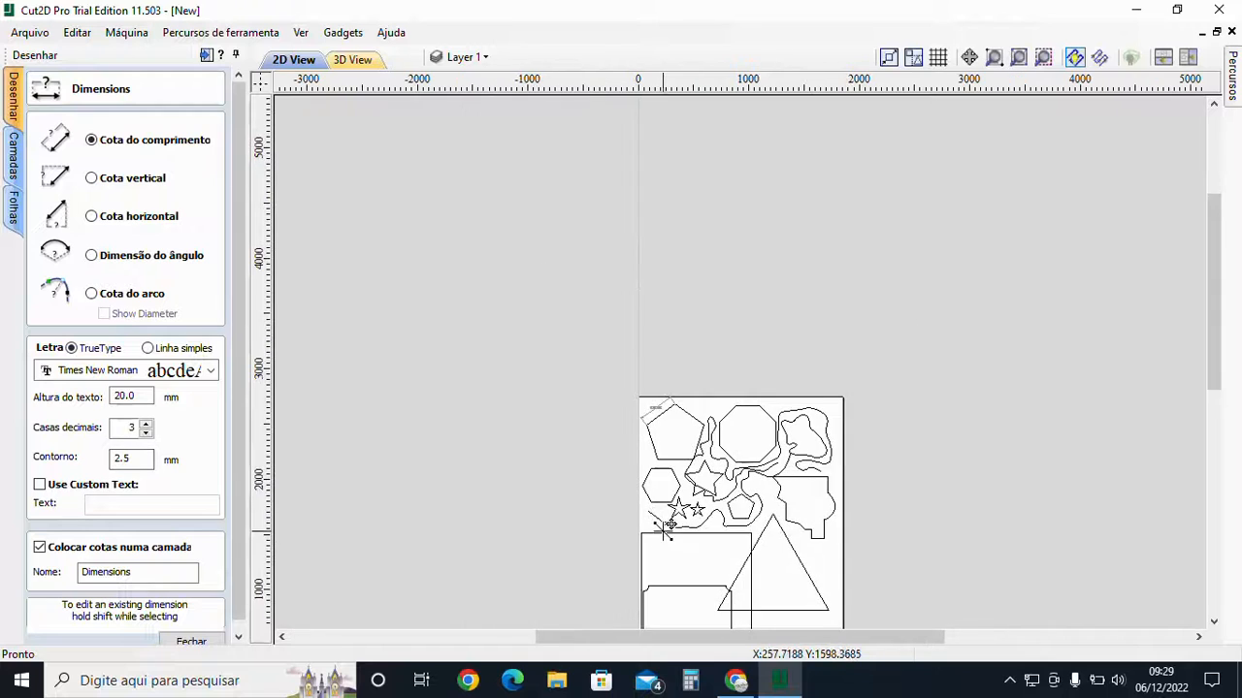
click(237, 637)
click(199, 633)
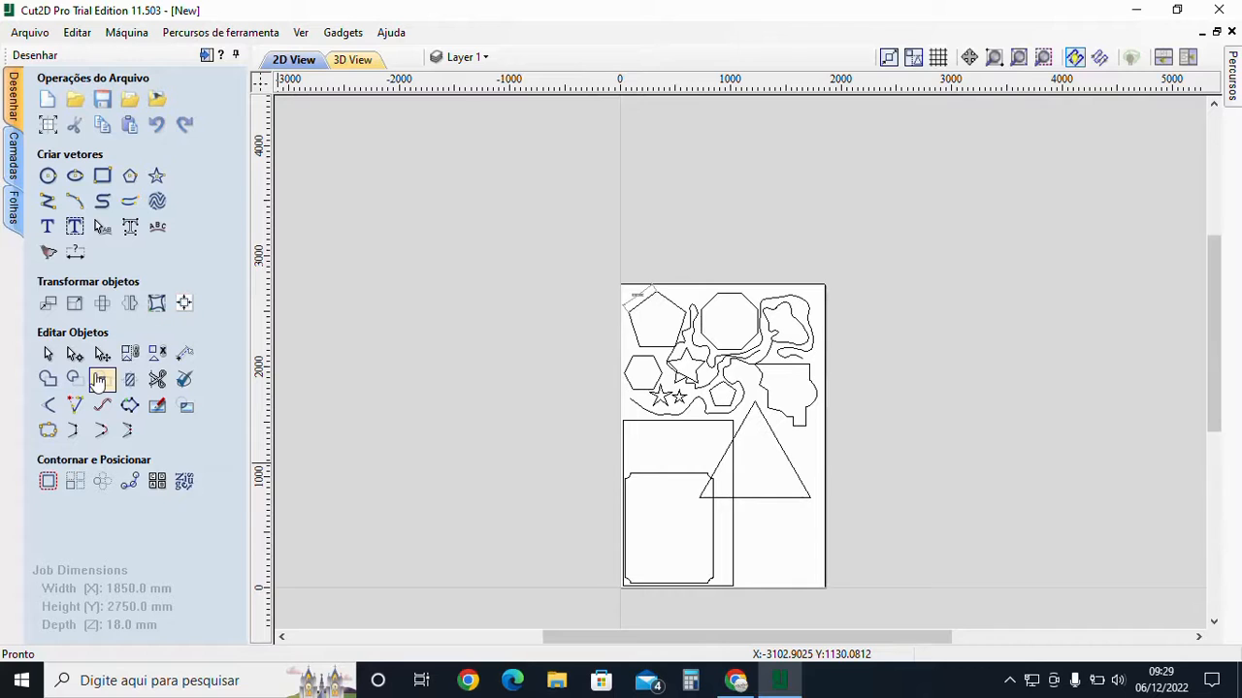
Delete all window-selected vectors on the sheet, and undo the deletion
scroll(769, 270, down, 2)
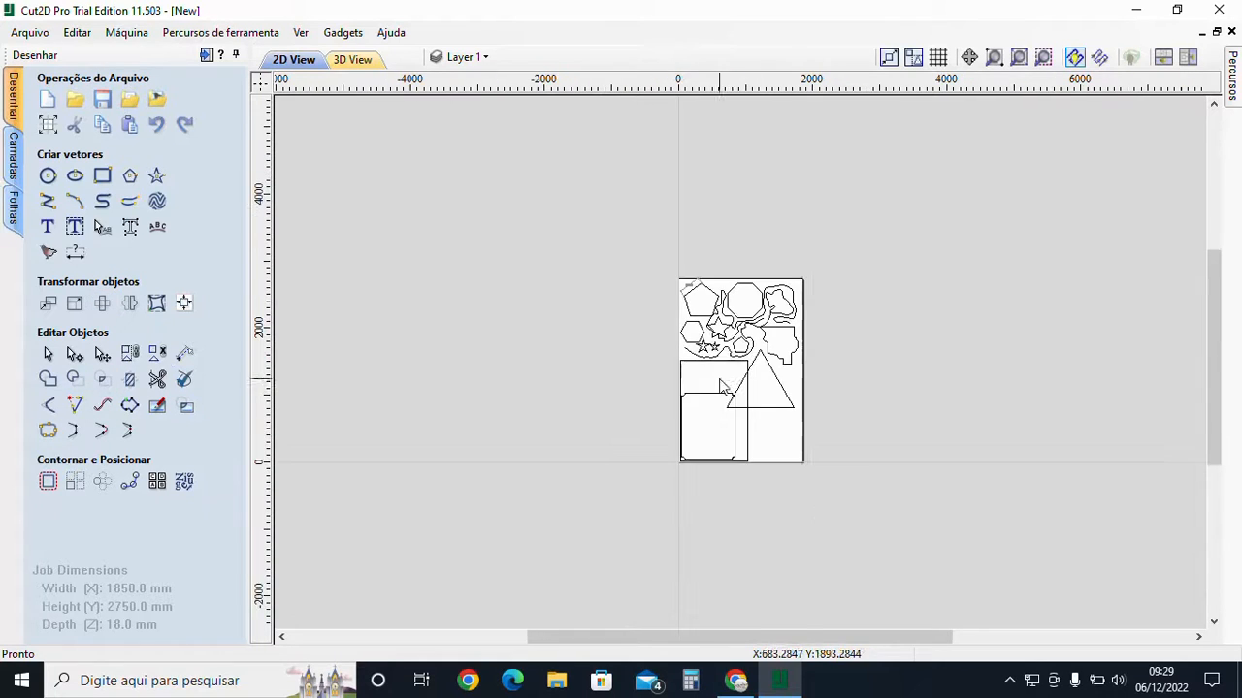
drag(815, 485, 517, 242)
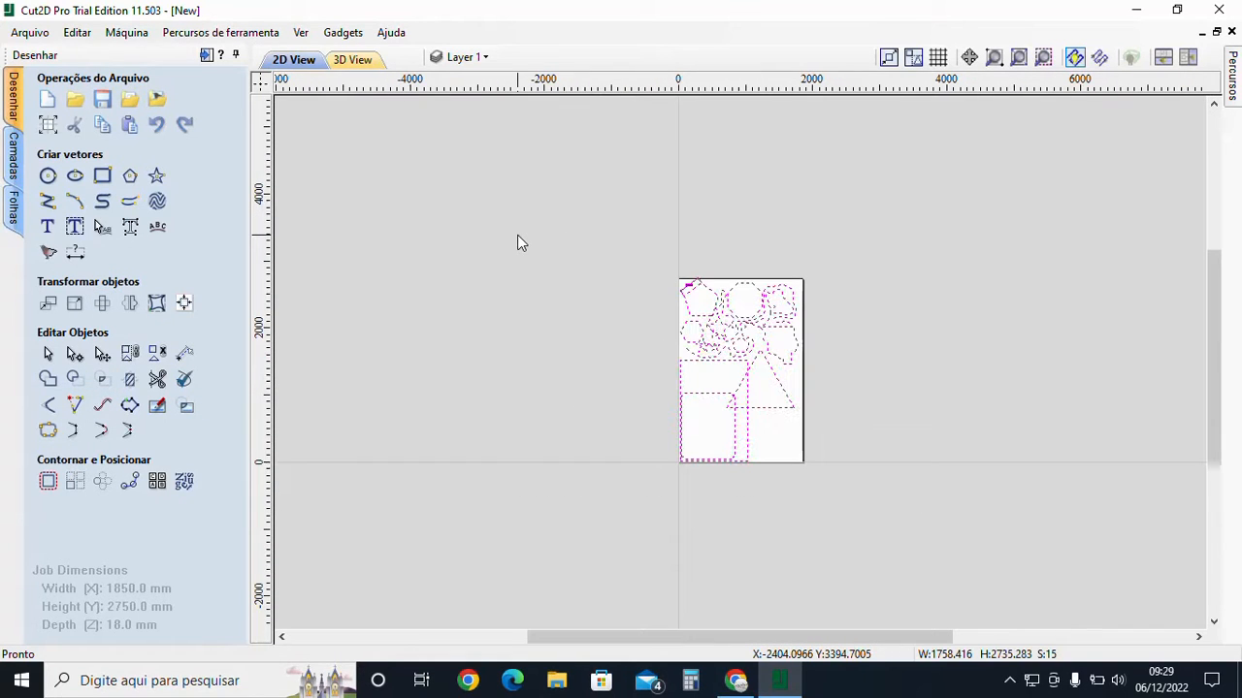
key(Delete)
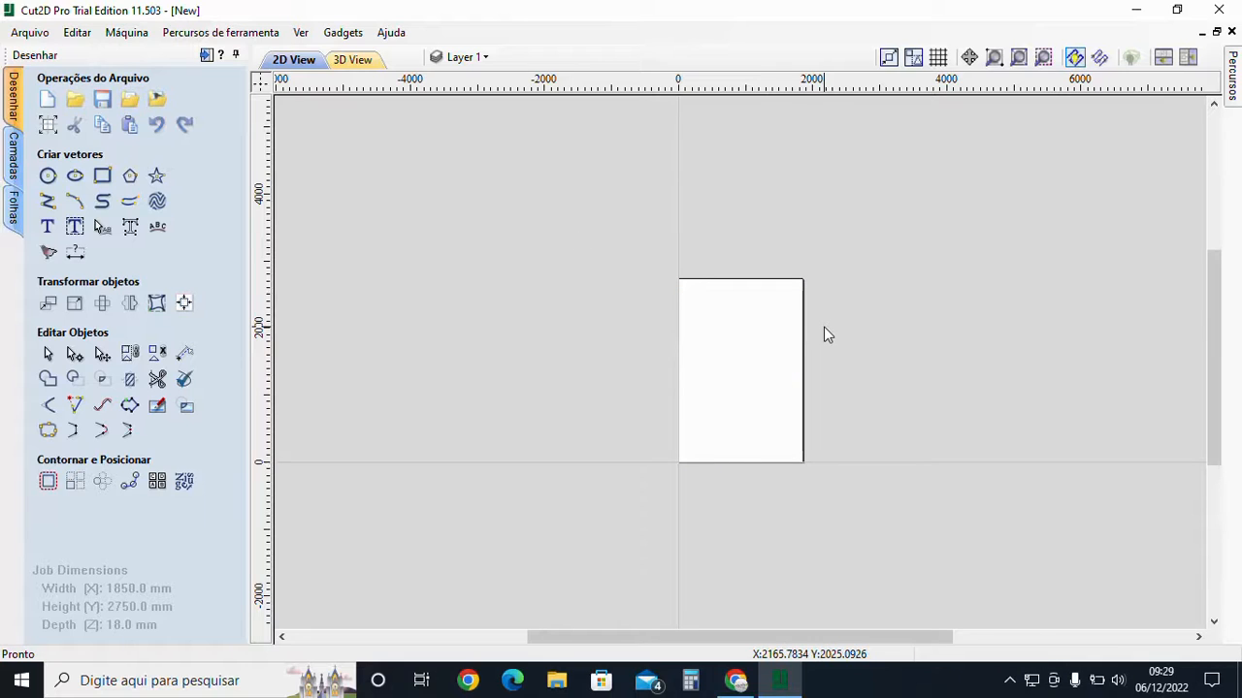
key(ctrl+z)
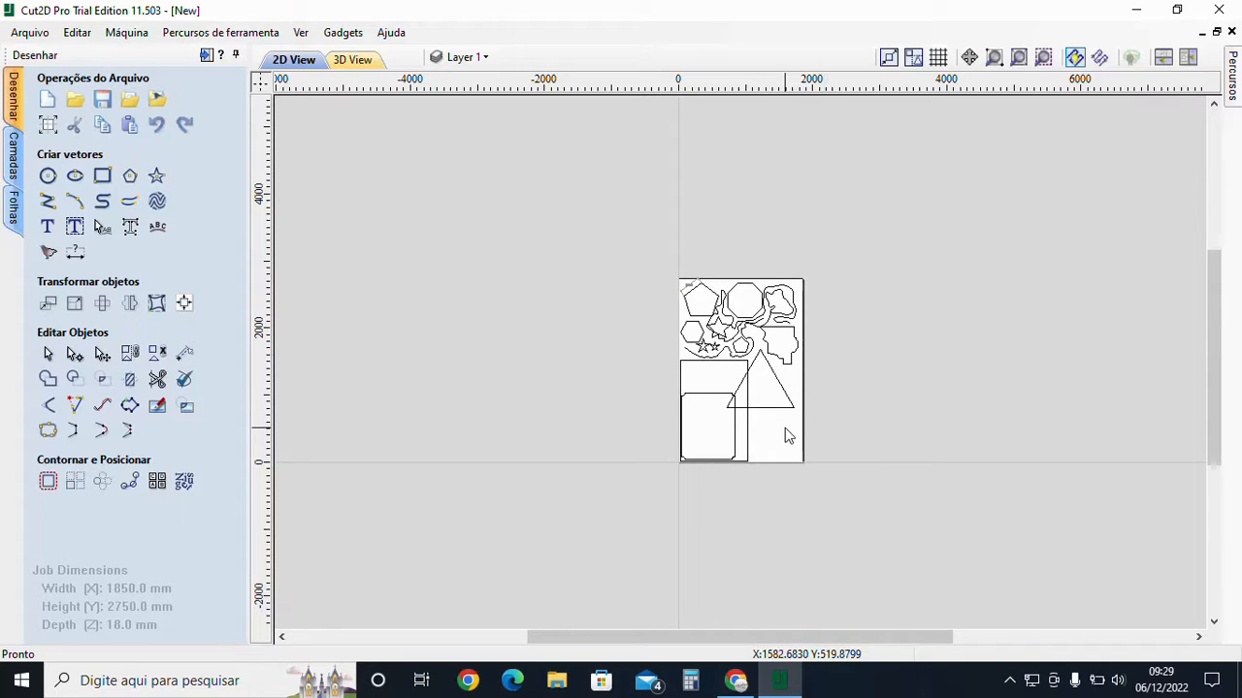
Select every vector in the job and delete them all
key(ctrl+a)
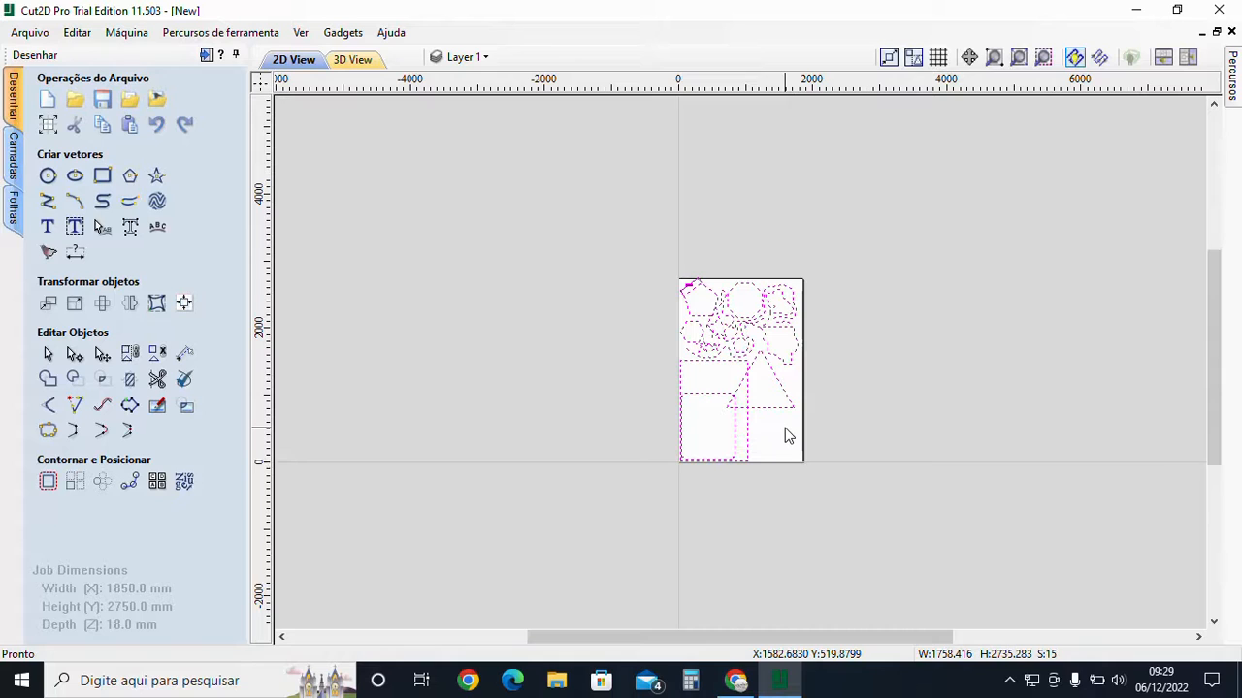
key(Delete)
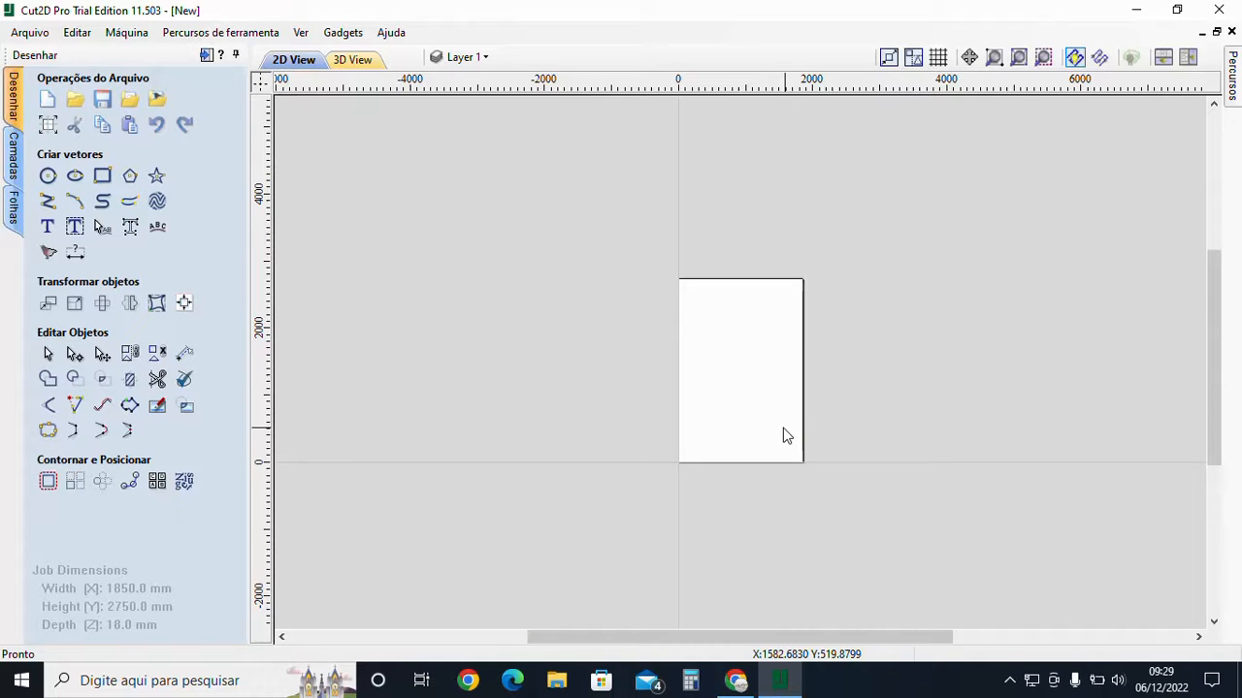
Create a straight-cornered rectangle 800 mm wide and 1000 mm high with its lower-left corner at X 40, Y 40
middle_drag(755, 381, 600, 335)
scroll(621, 413, up, 3)
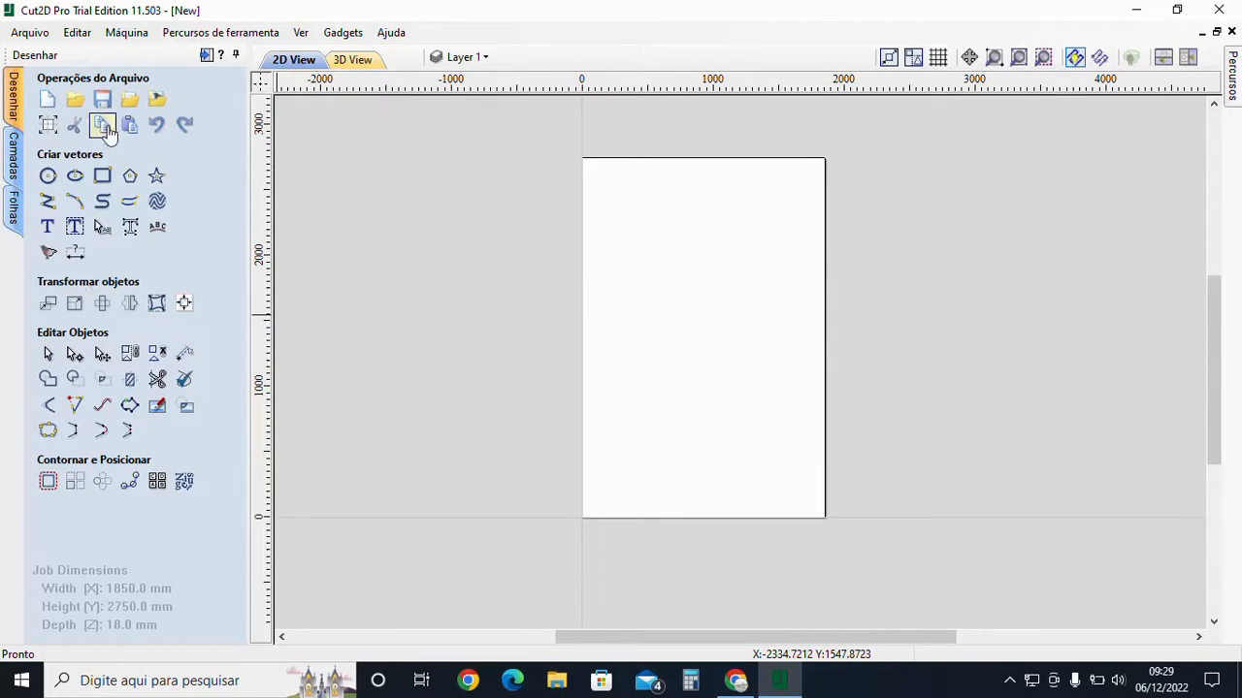
click(101, 176)
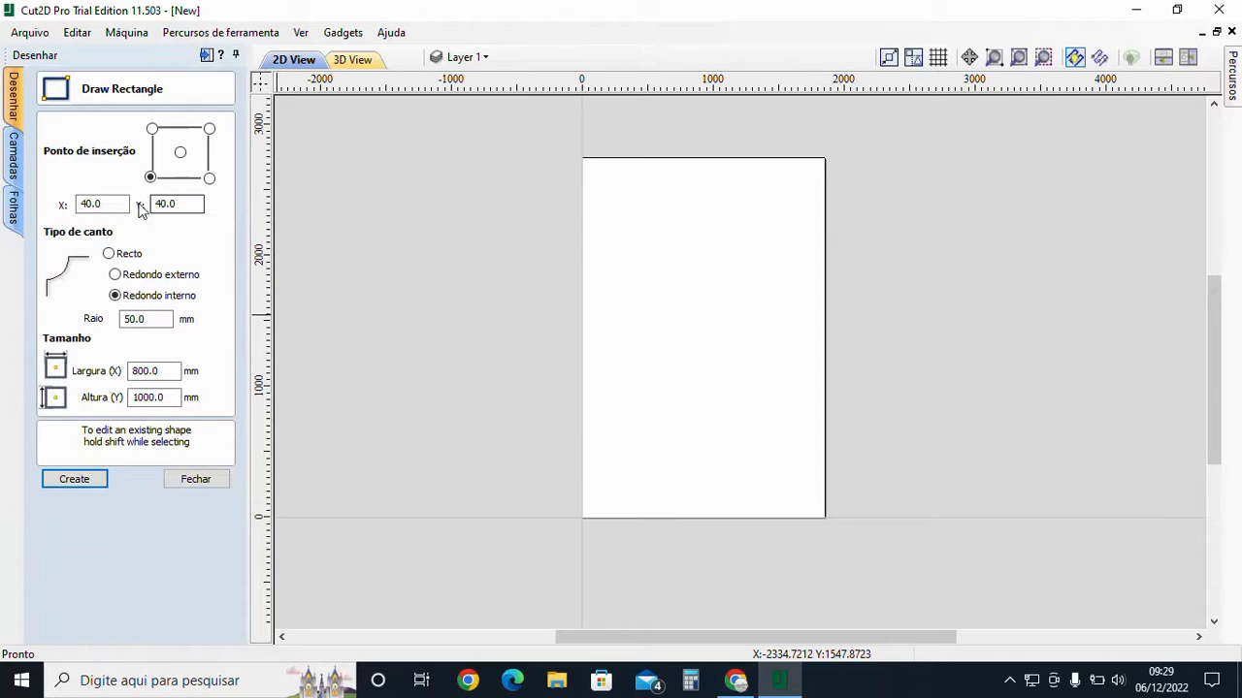
click(109, 253)
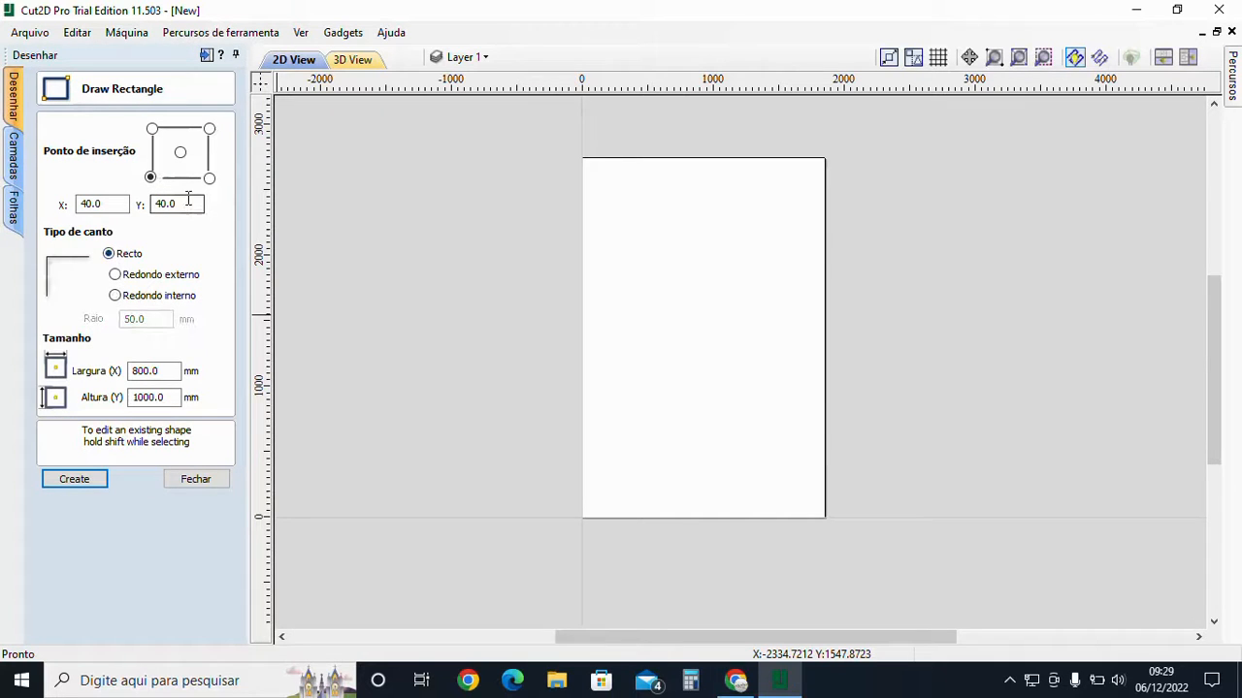
double_click(178, 370)
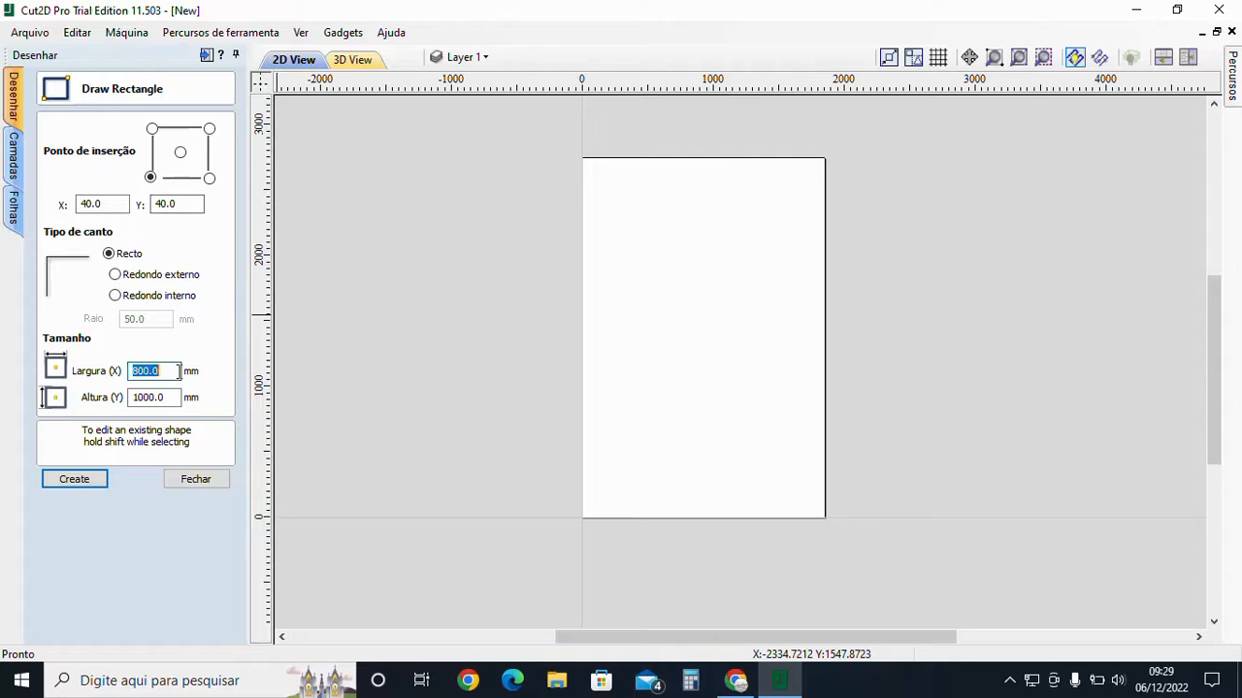
click(82, 483)
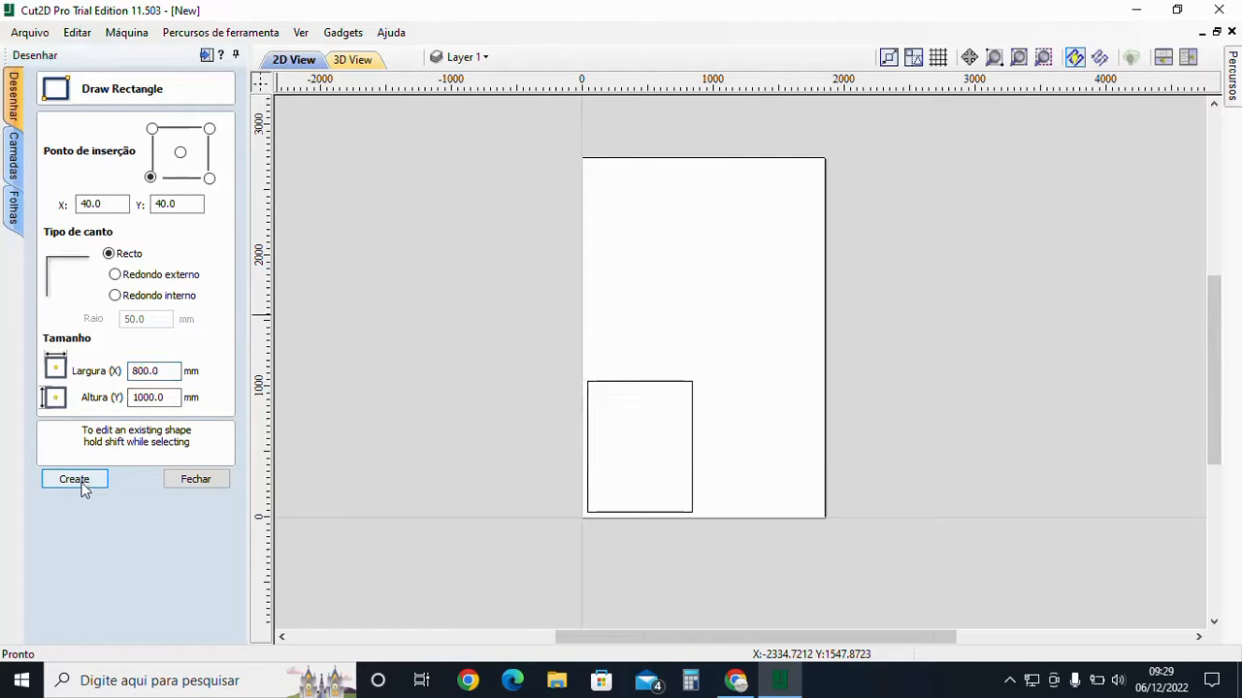
click(201, 480)
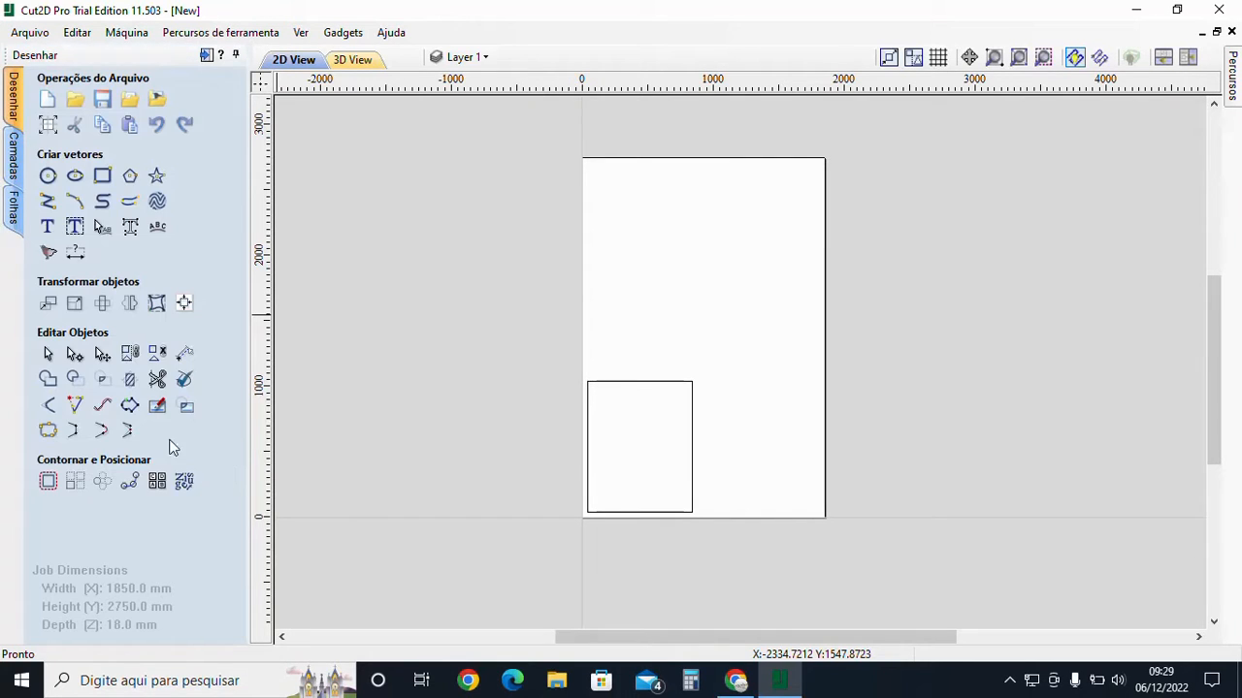
Move the rectangle with an absolute move so its lower-left corner sits at X 0, Y 0 mm
click(650, 383)
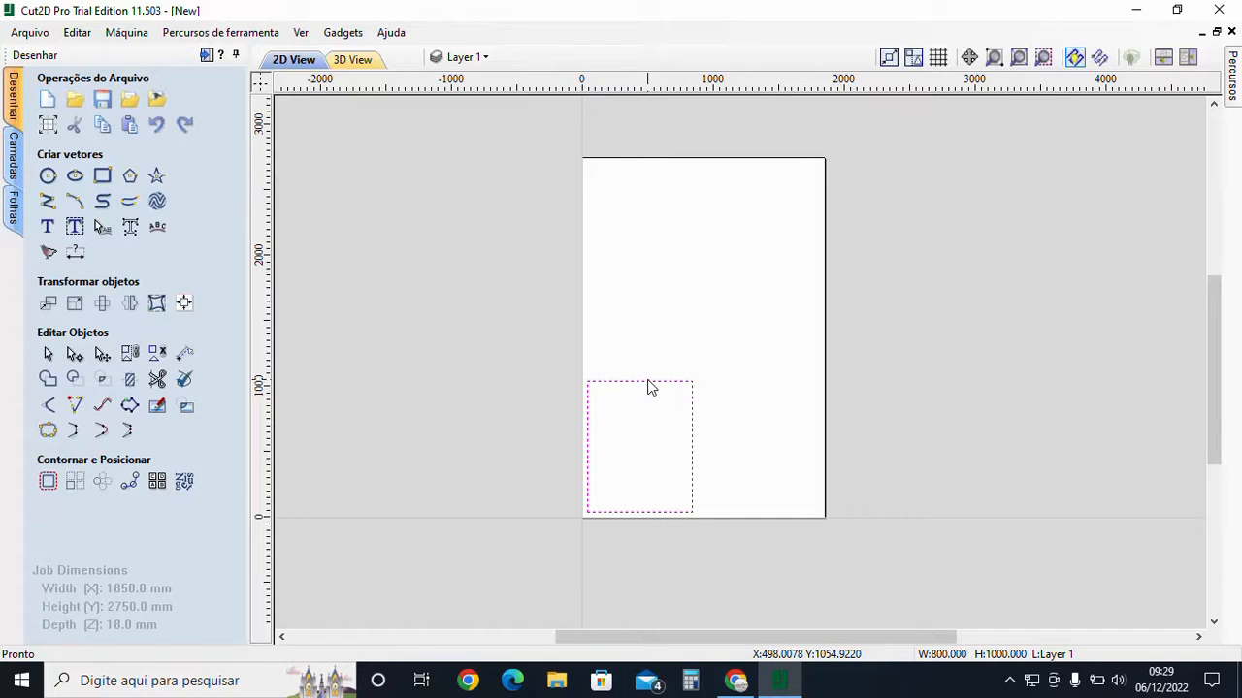
click(47, 304)
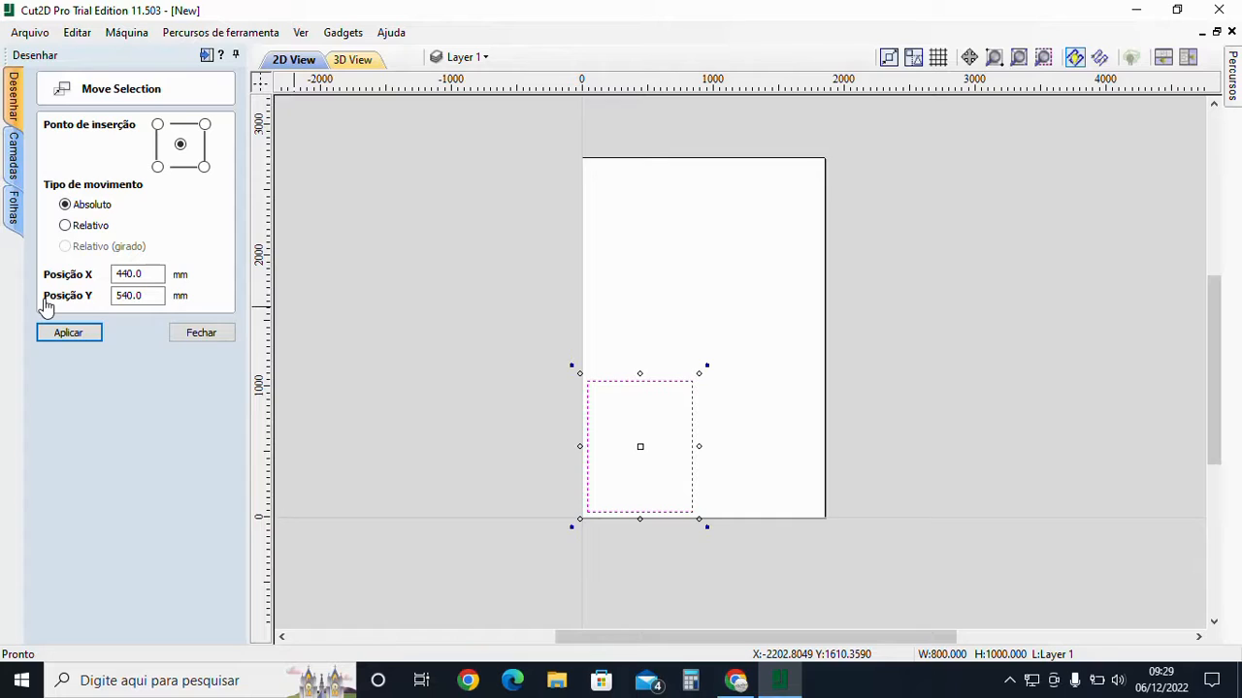
click(157, 168)
double_click(152, 276)
text(0)
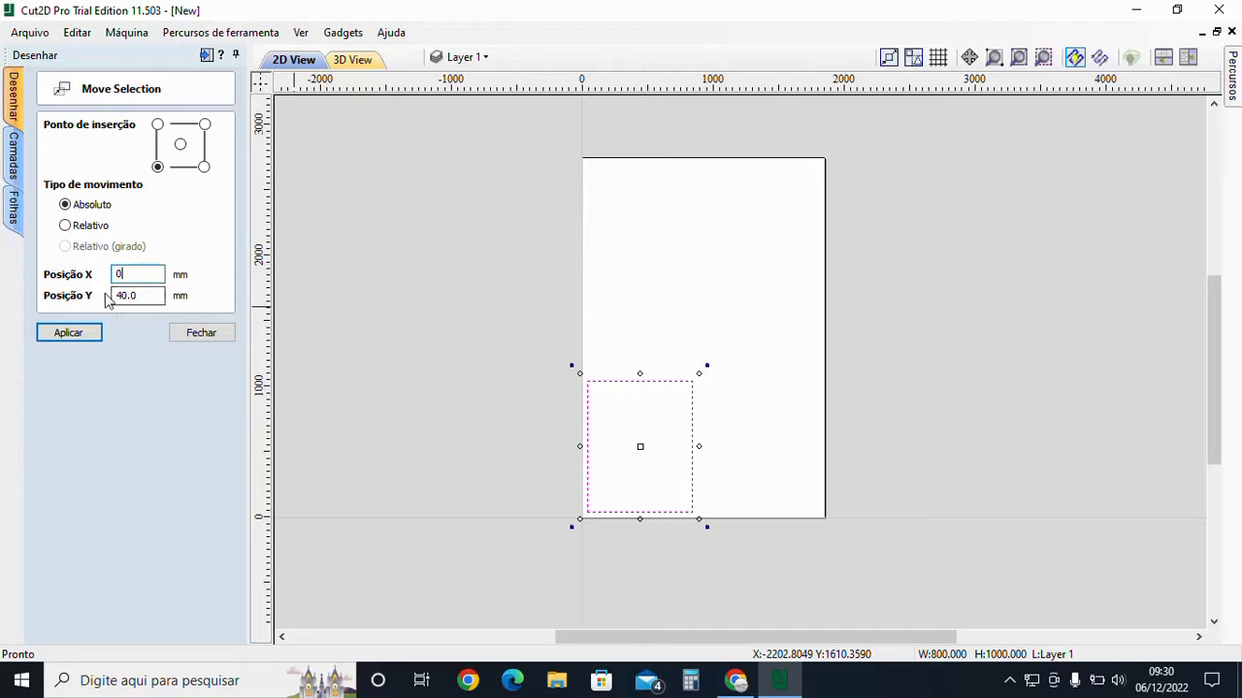
double_click(144, 291)
text(0)
click(82, 334)
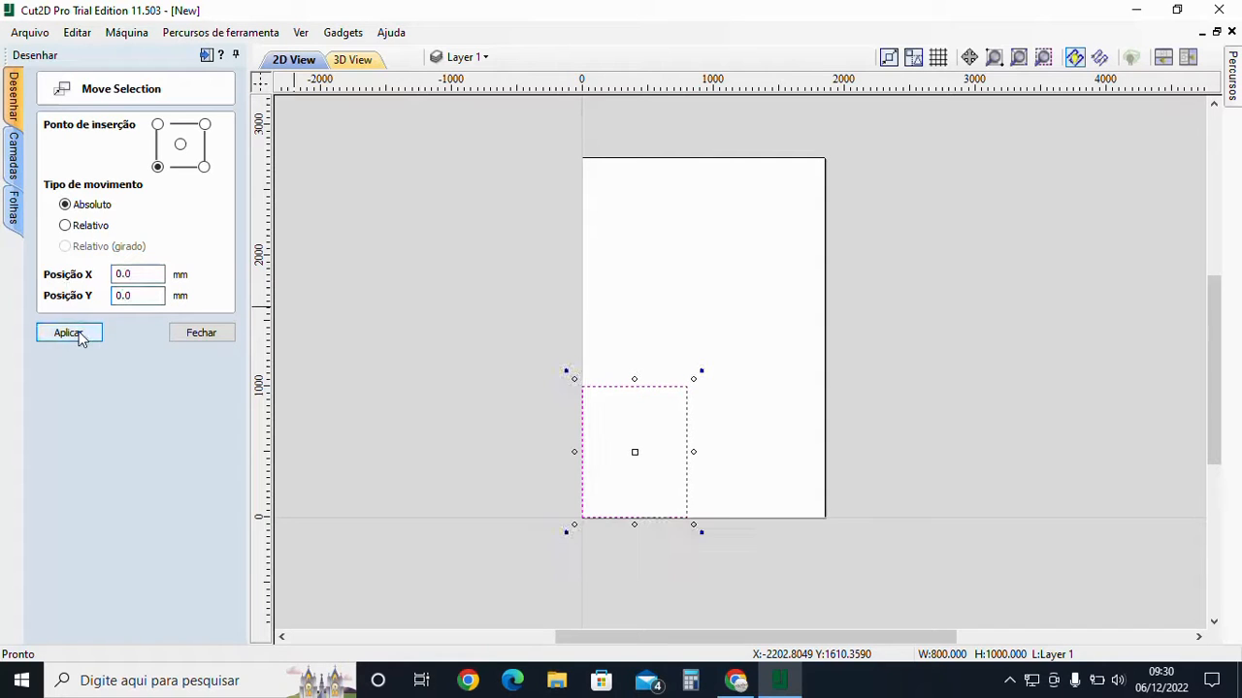
Move the rectangle with an absolute move so its lower-left corner sits at X 20, Y 50 mm
scroll(600, 543, up, 3)
scroll(600, 533, up, 4)
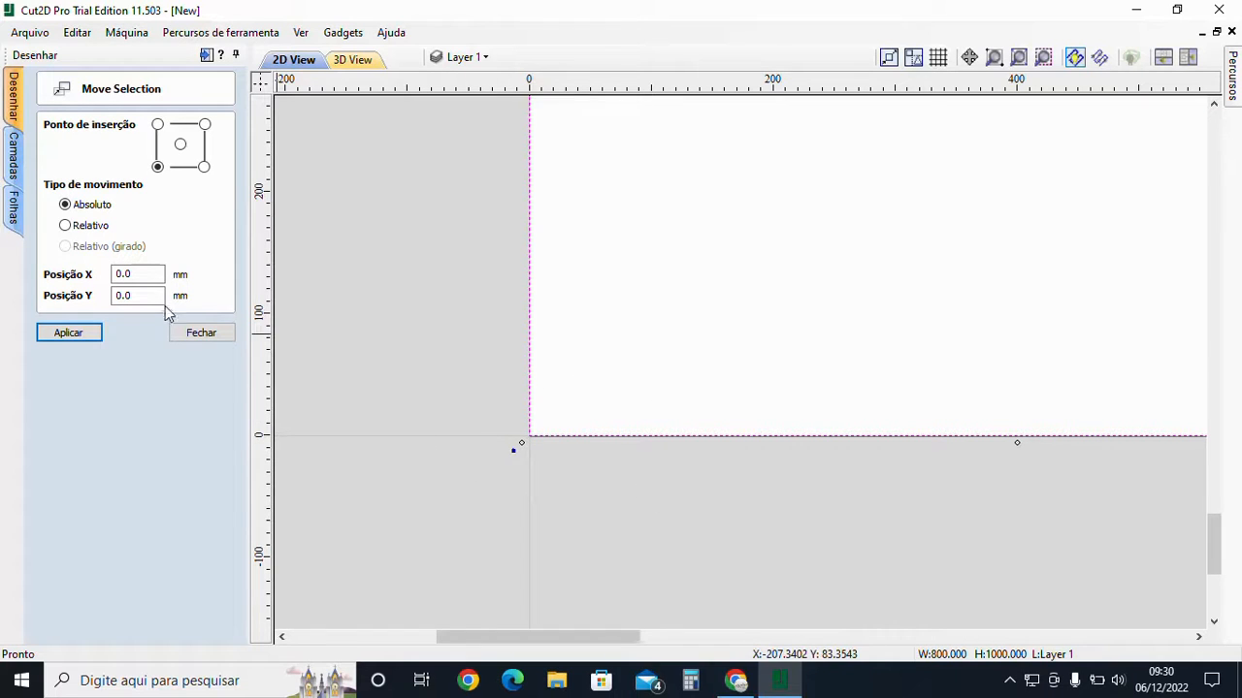
scroll(687, 410, down, 6)
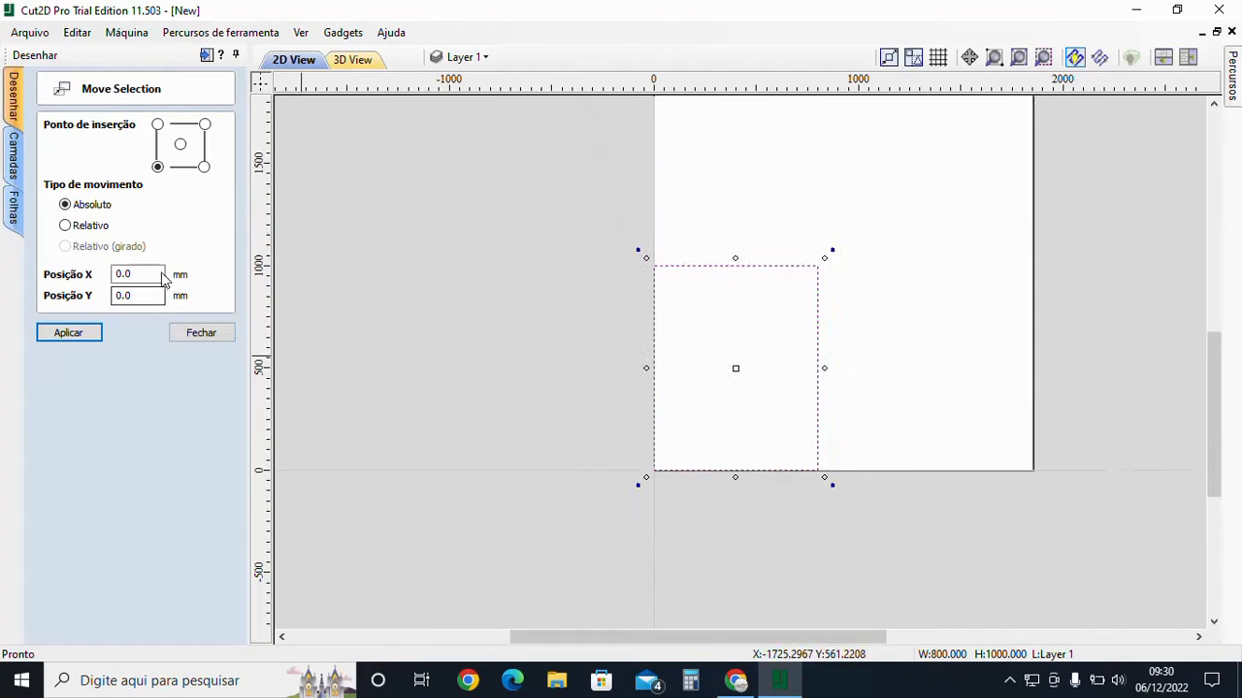
double_click(158, 274)
text(20)
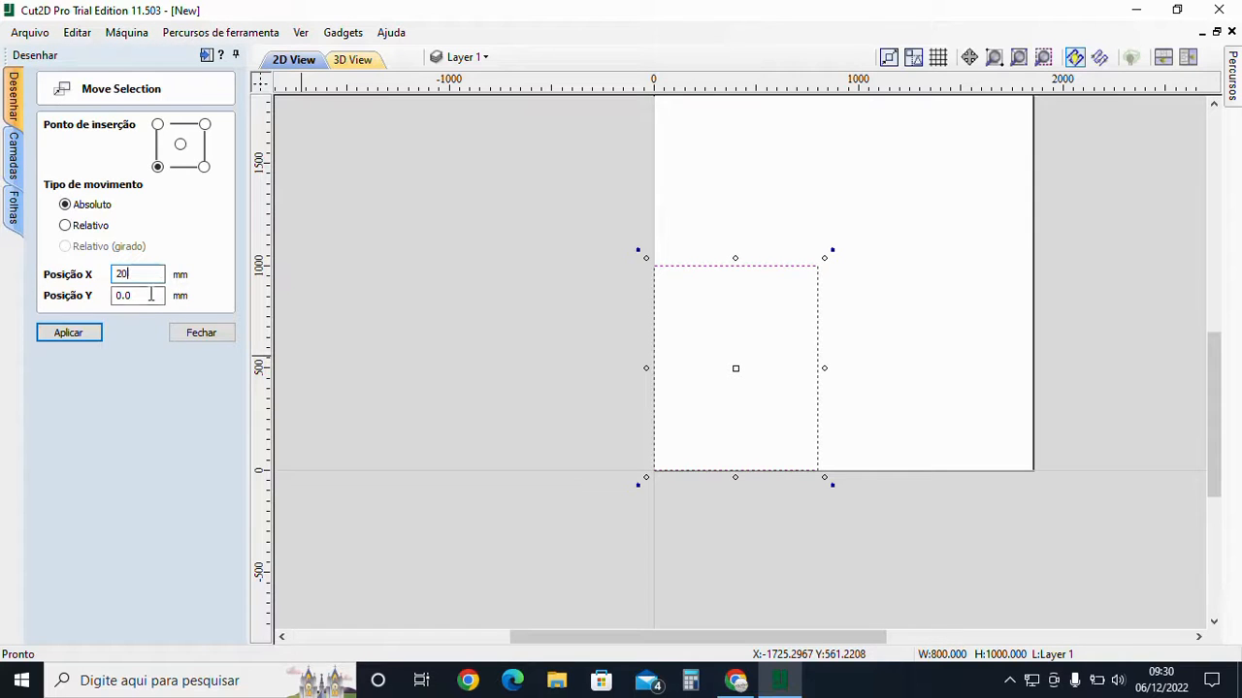
double_click(151, 294)
text(50)
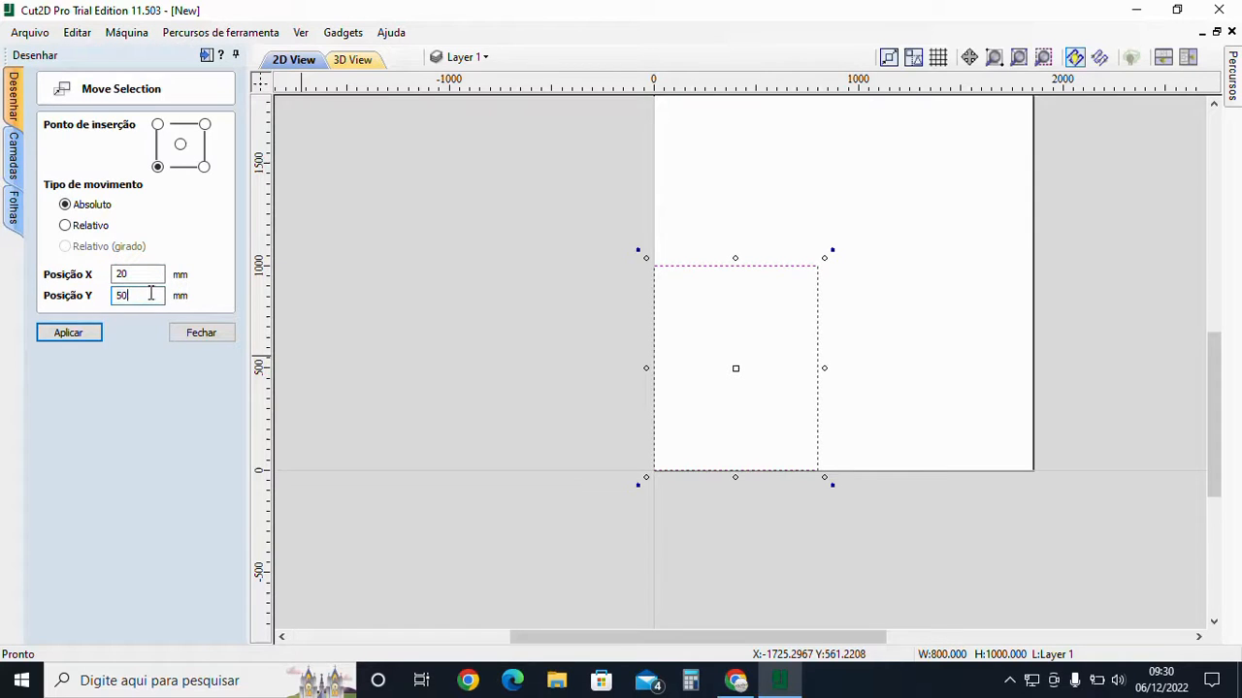
click(87, 333)
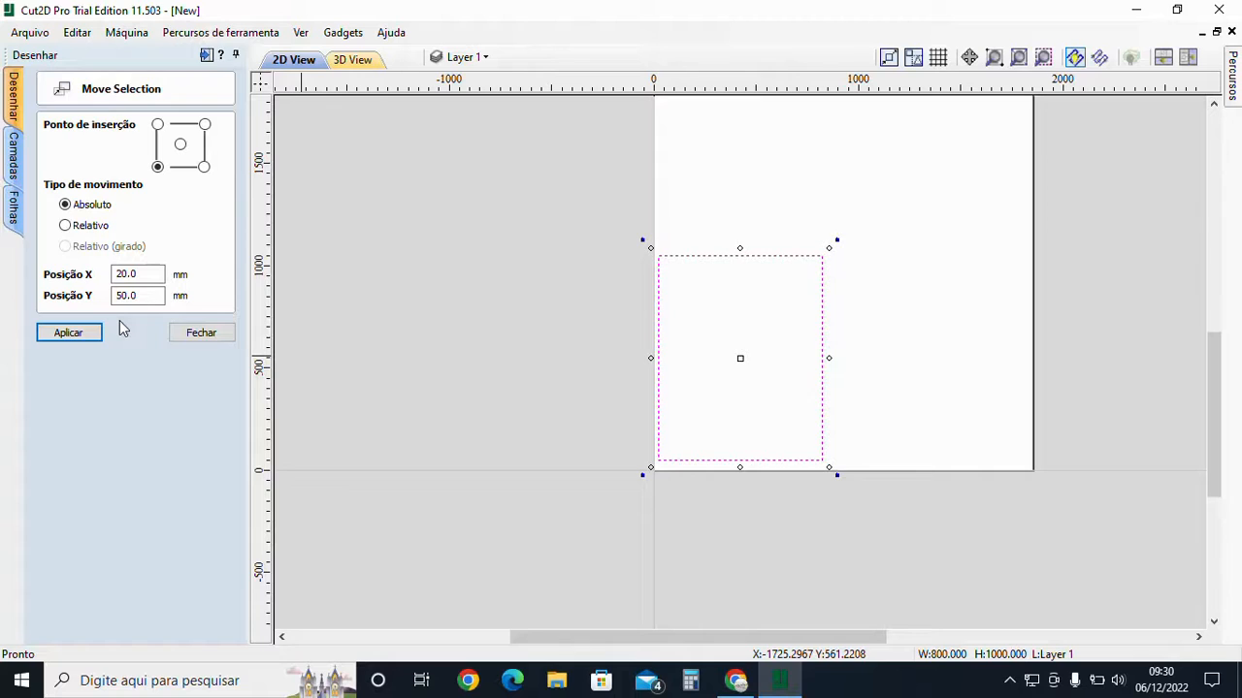
Move the rectangle 100 mm along X with a relative move
click(85, 228)
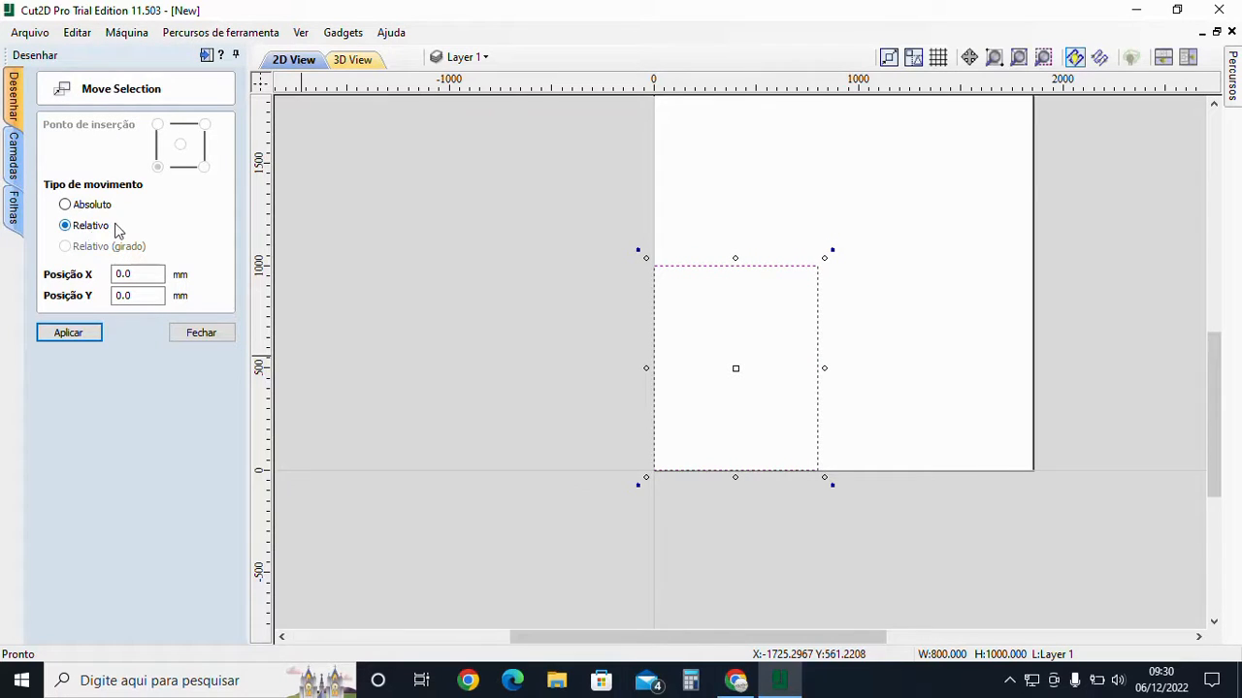
double_click(148, 272)
text(10)
click(94, 333)
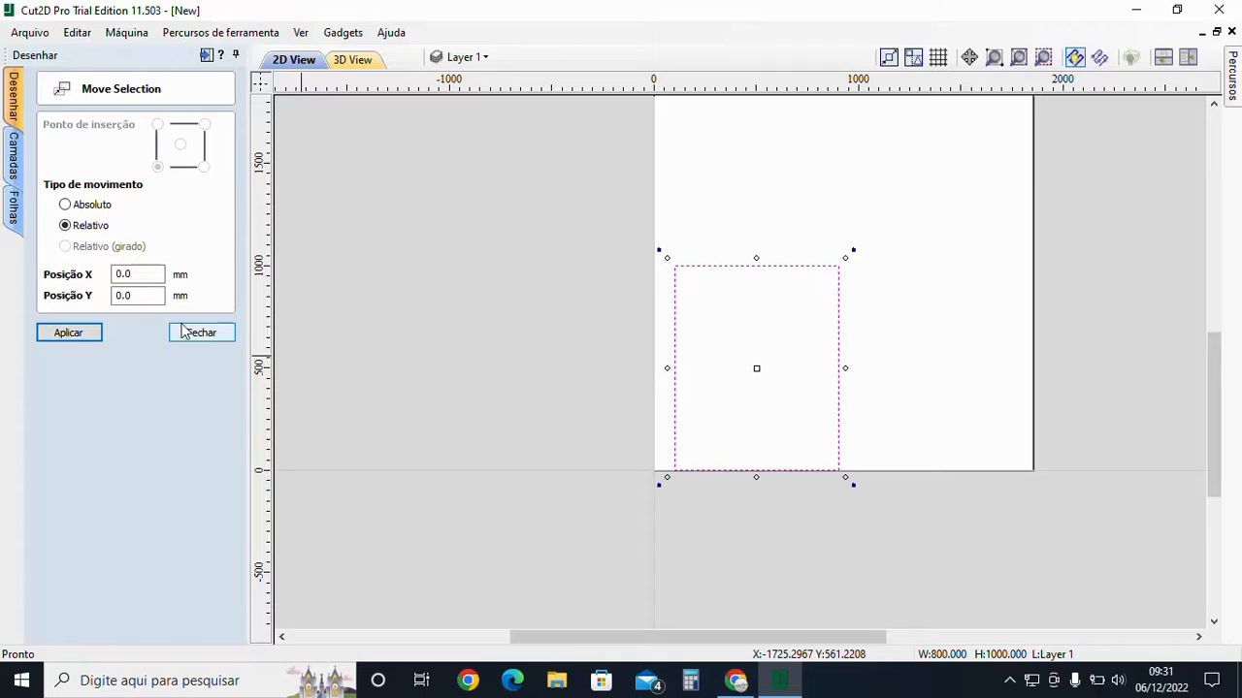
Move the rectangle 500 mm along Y with a relative move and close the Move tool
click(153, 296)
double_click(156, 294)
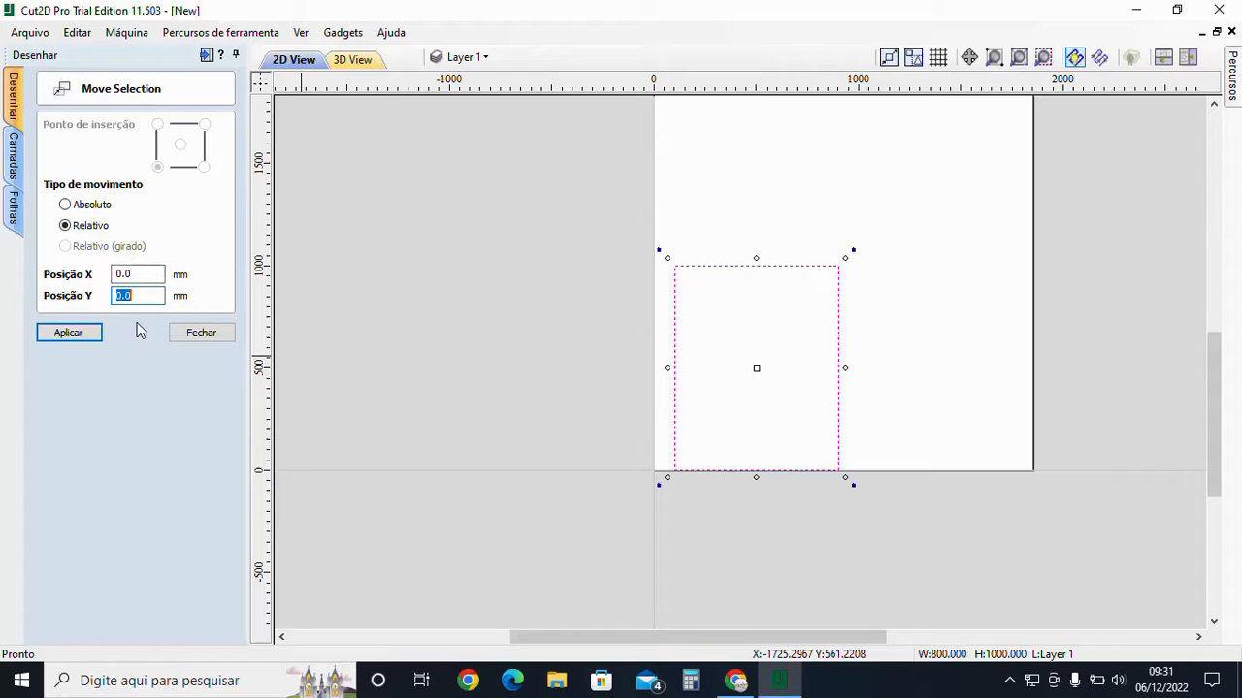
text(500)
click(81, 335)
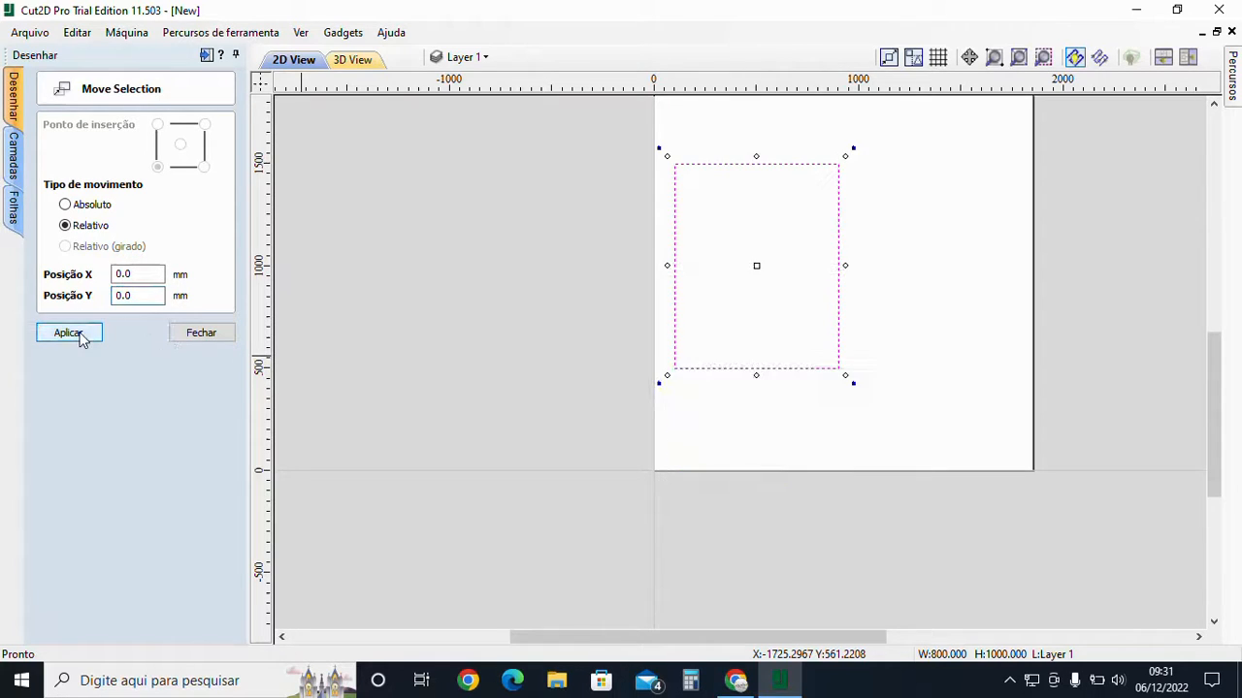
click(201, 333)
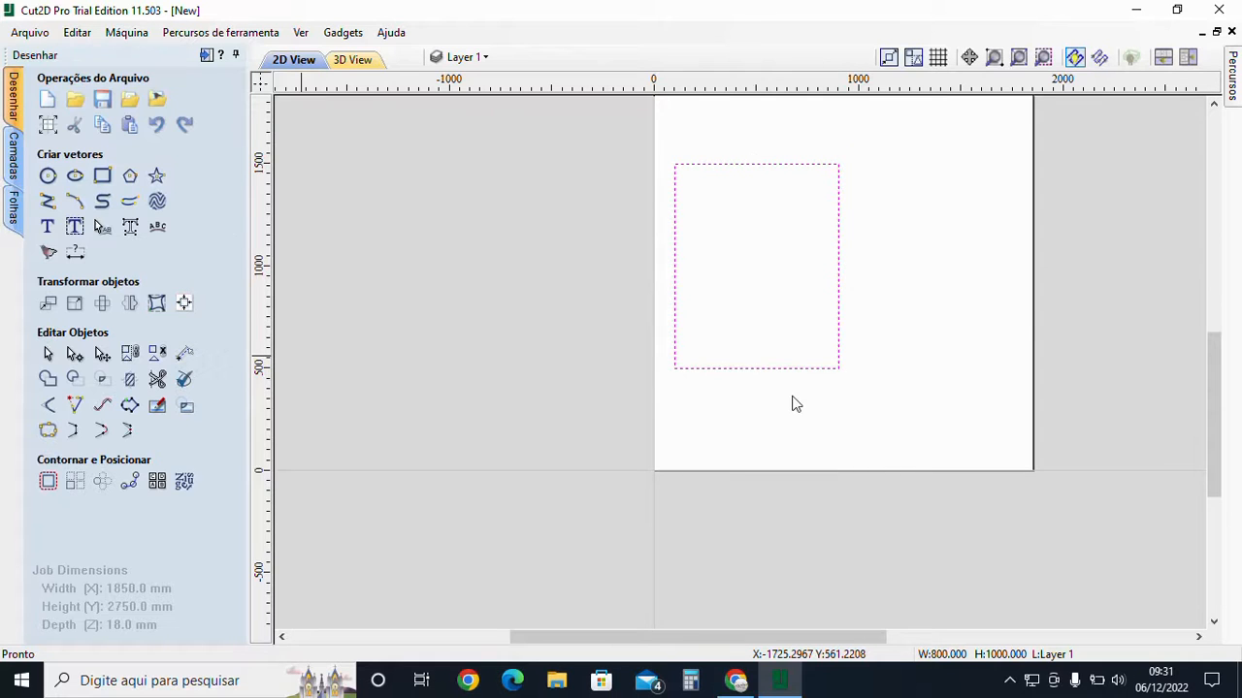
Resize the rectangle to 400 mm wide about its centre, keeping width and height linked
middle_drag(793, 401, 791, 468)
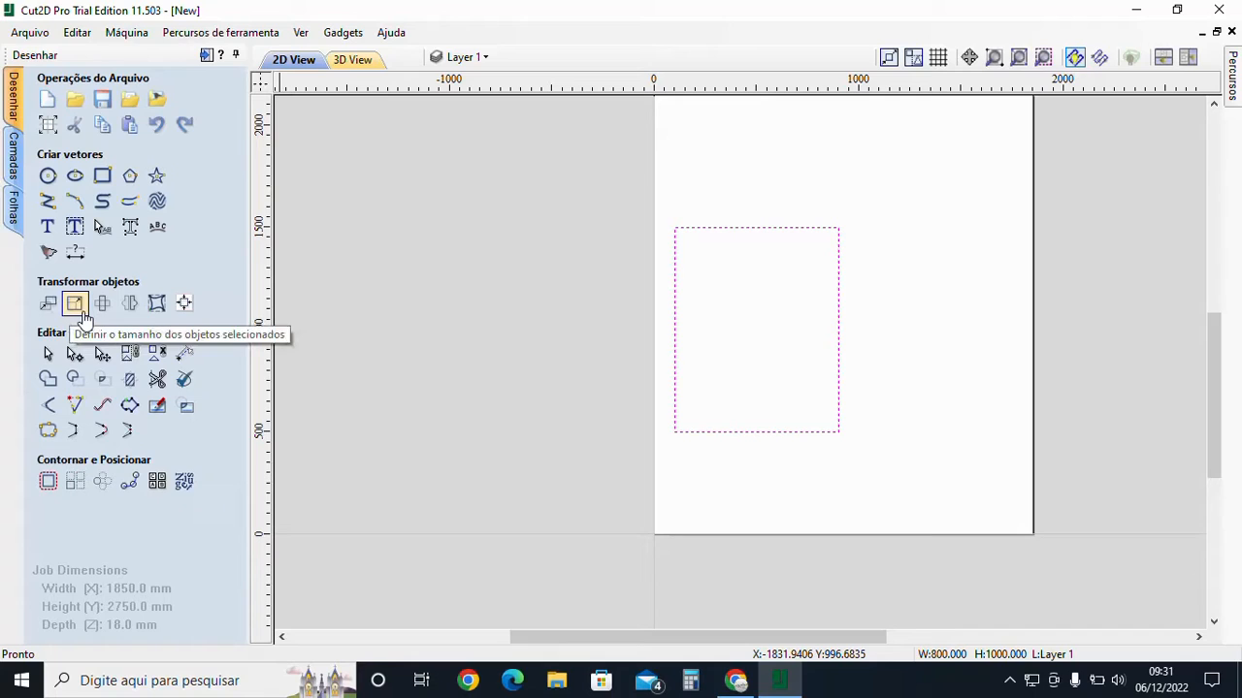
click(75, 304)
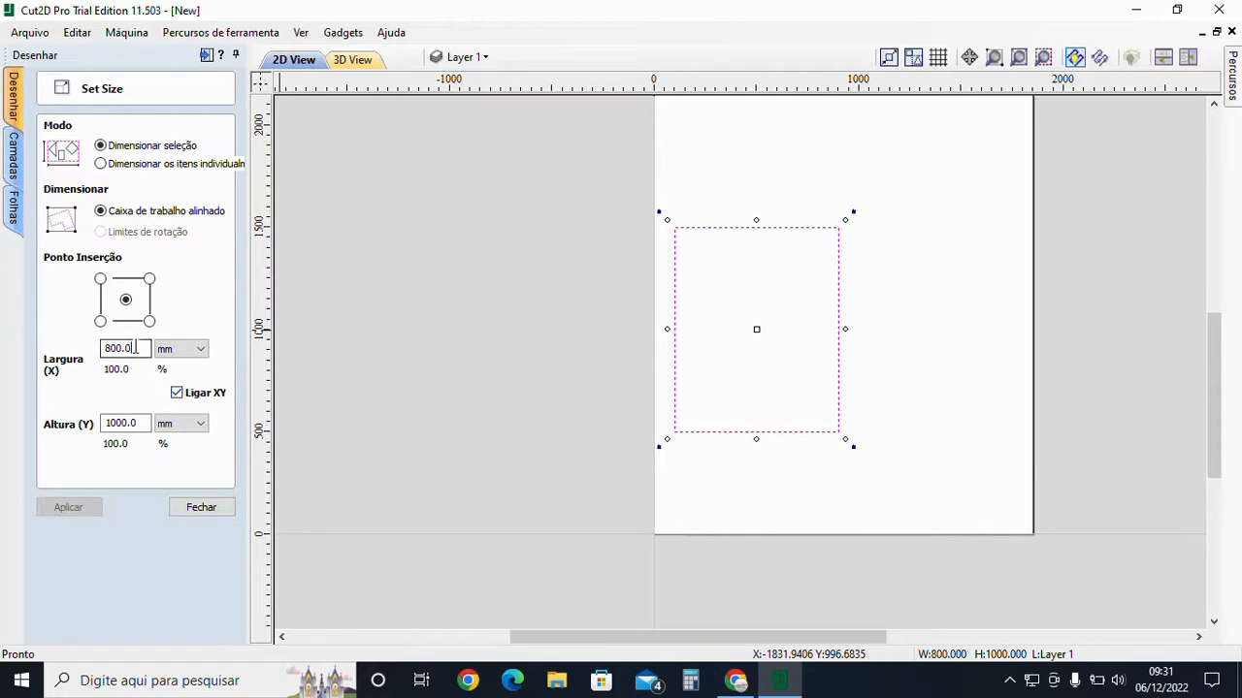
double_click(135, 348)
text(400)
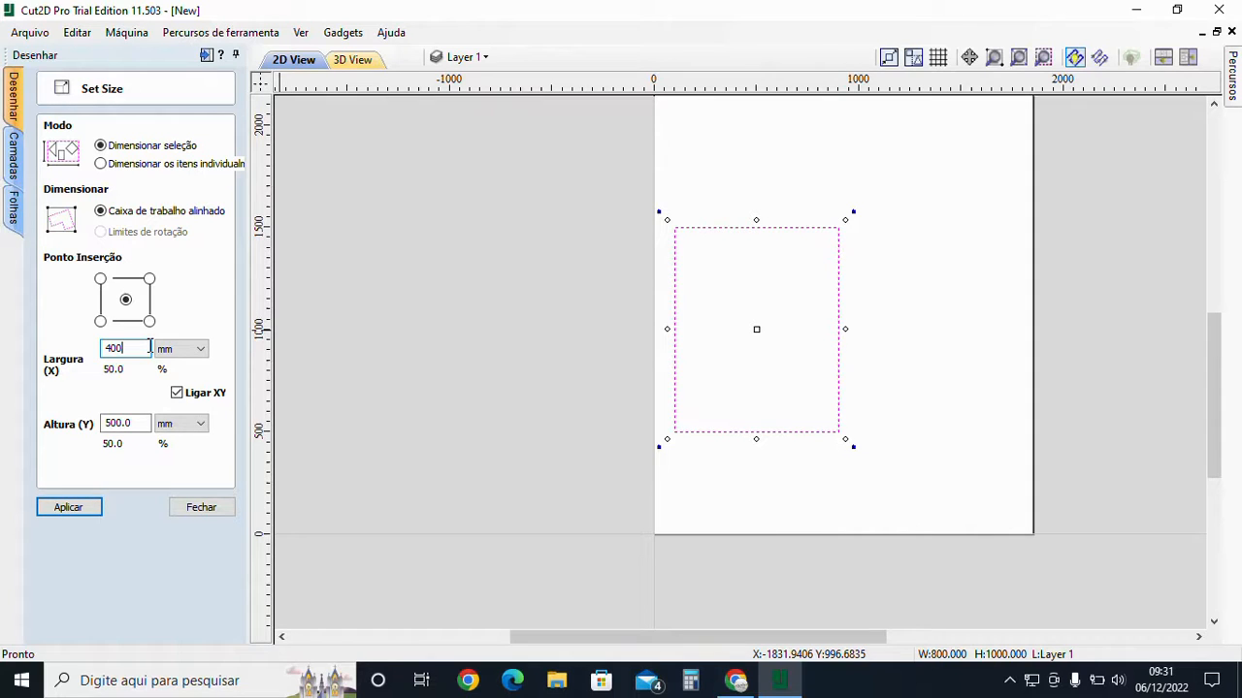
key(Return)
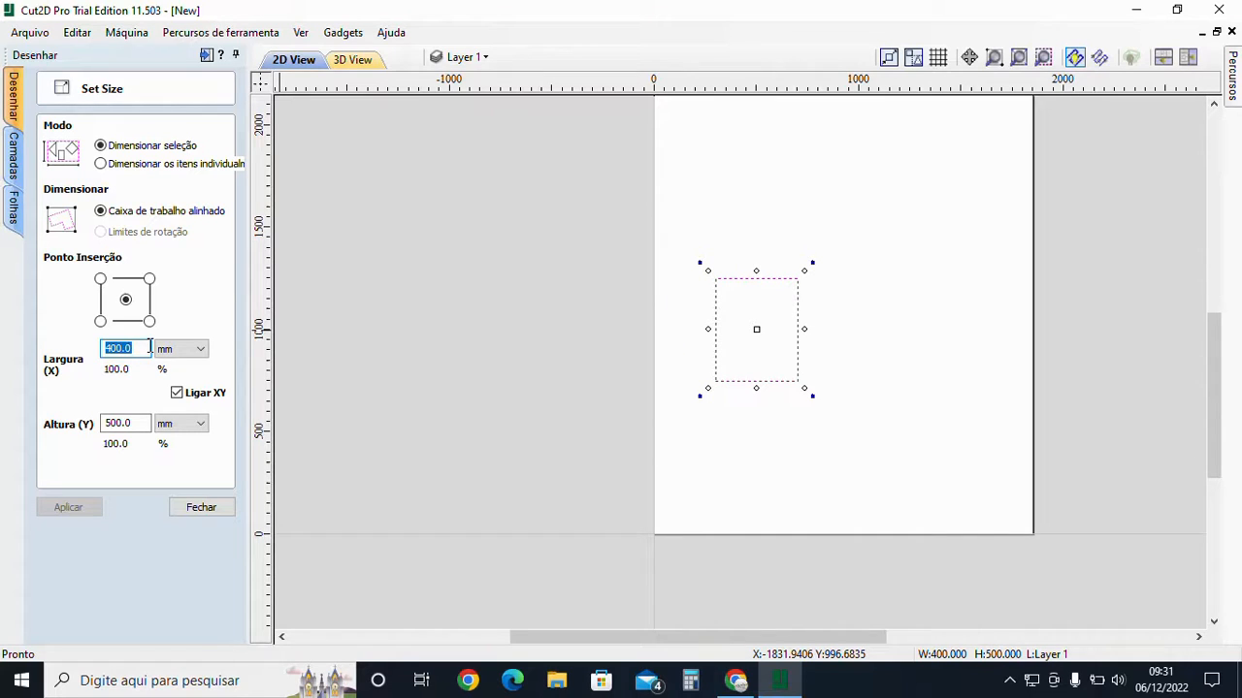
Resize the rectangle back to 800 mm wide about its centre, with proportions linked
click(126, 301)
text(800)
key(Return)
Resize the rectangle to 400 mm wide from its lower-left corner anchor, with proportions linked
click(101, 322)
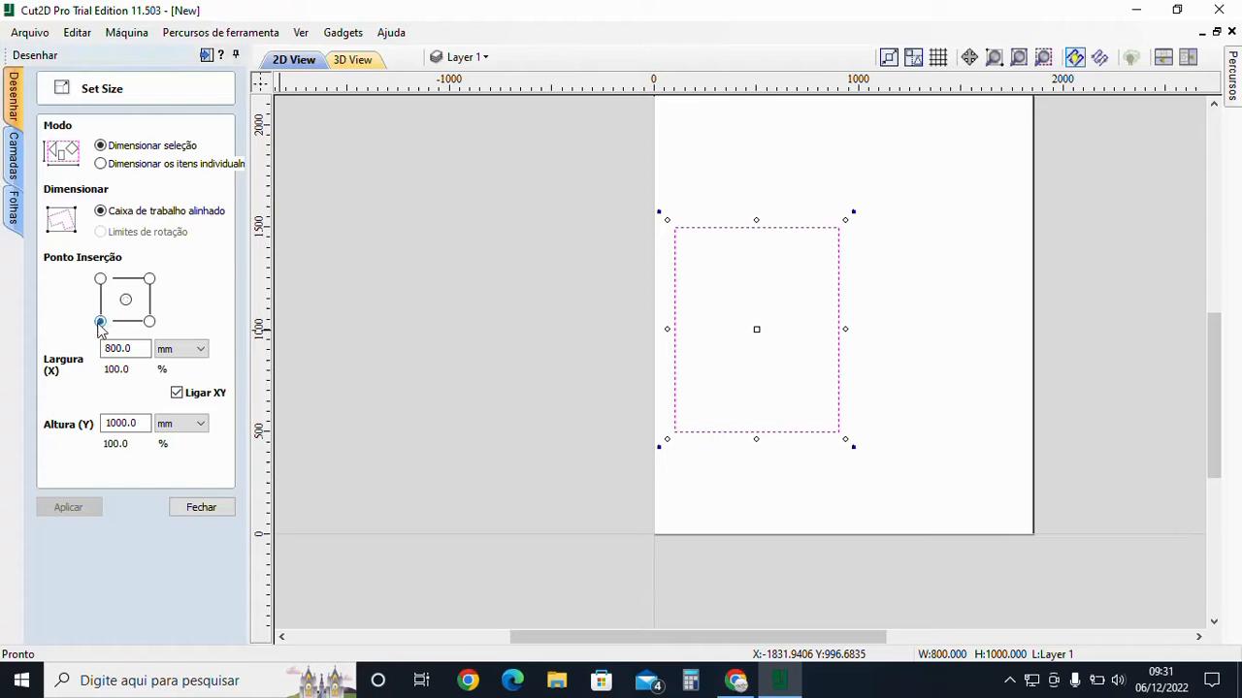
double_click(140, 351)
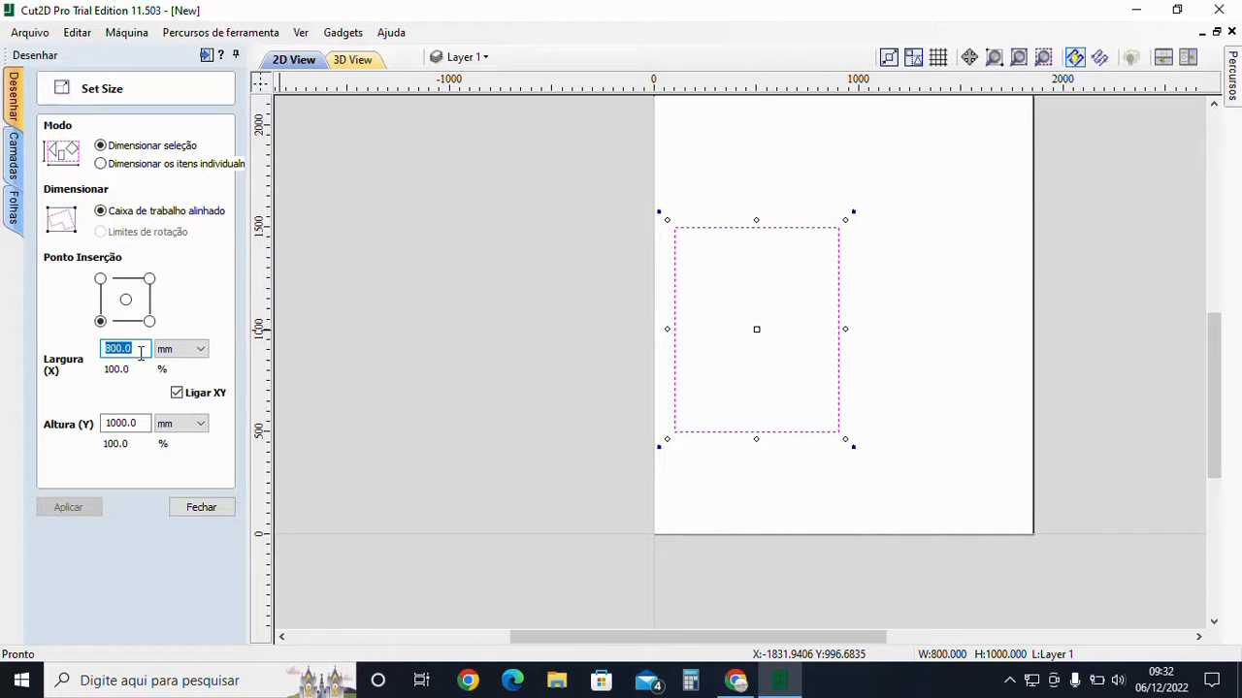
text(400)
key(Return)
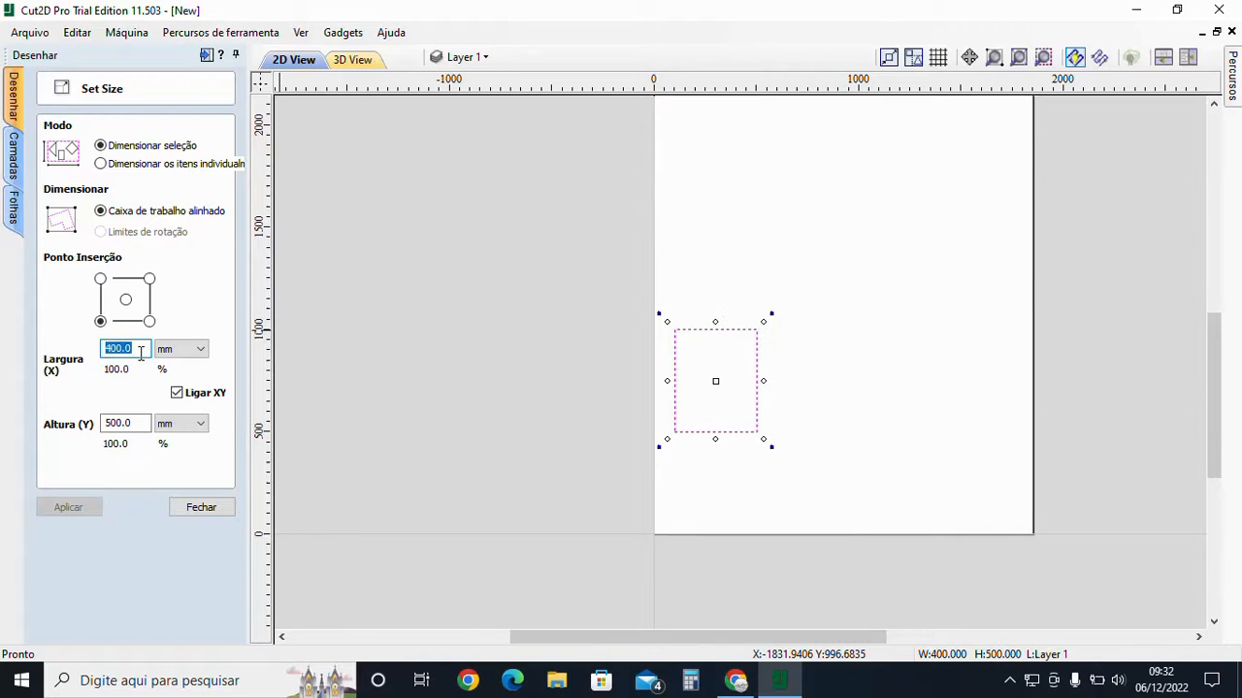
Resize the rectangle to 200 mm wide from its upper-left corner anchor, with proportions linked
click(100, 279)
double_click(139, 350)
text(200)
key(Return)
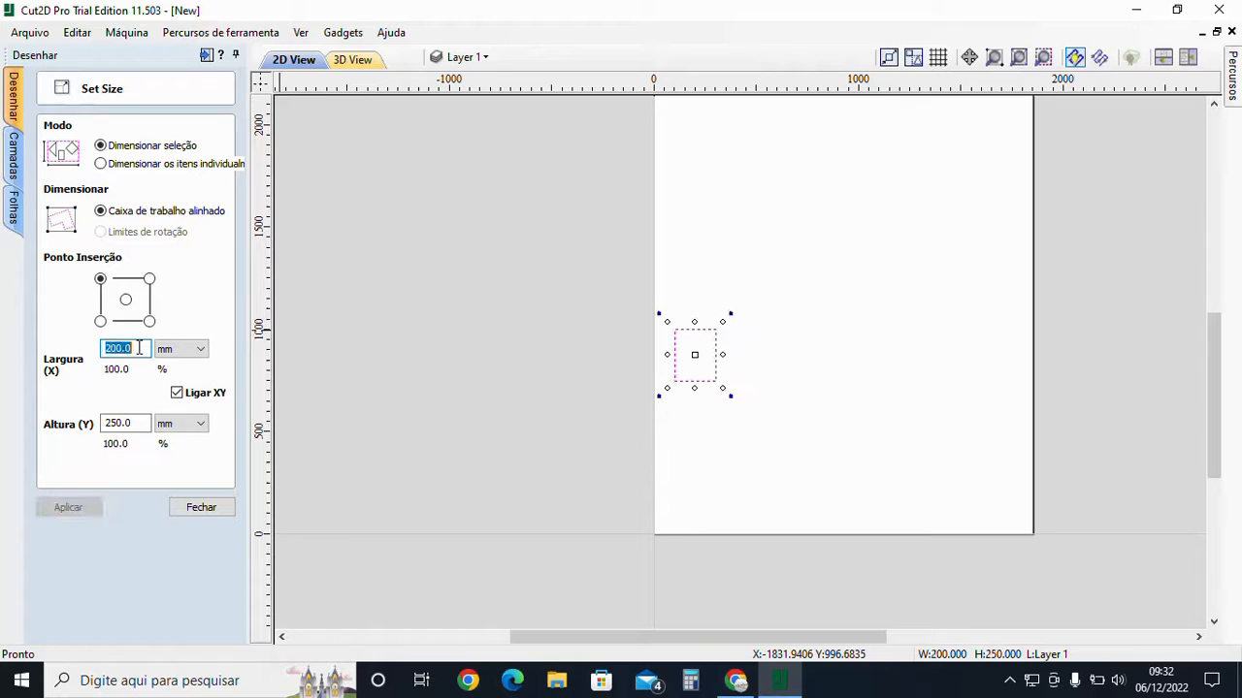
Unlink X and Y and resize the rectangle to 500 mm wide by 280 mm high from its upper-left corner
click(177, 393)
double_click(141, 349)
click(177, 397)
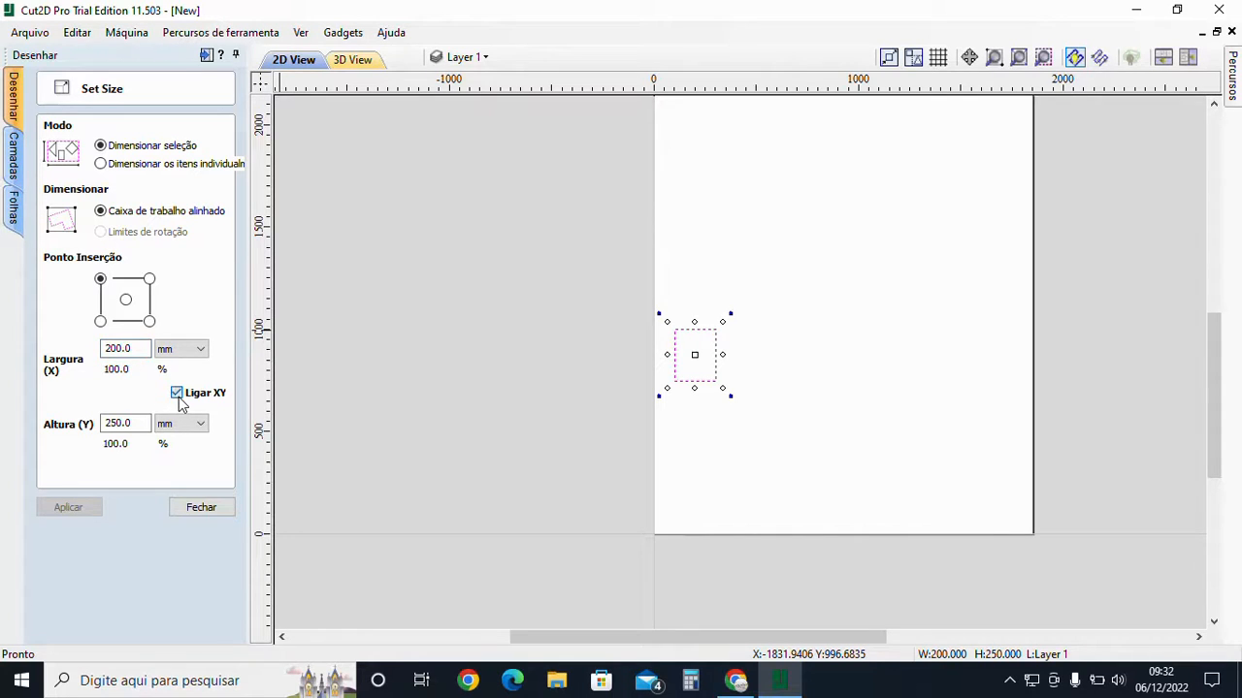
click(177, 393)
click(129, 352)
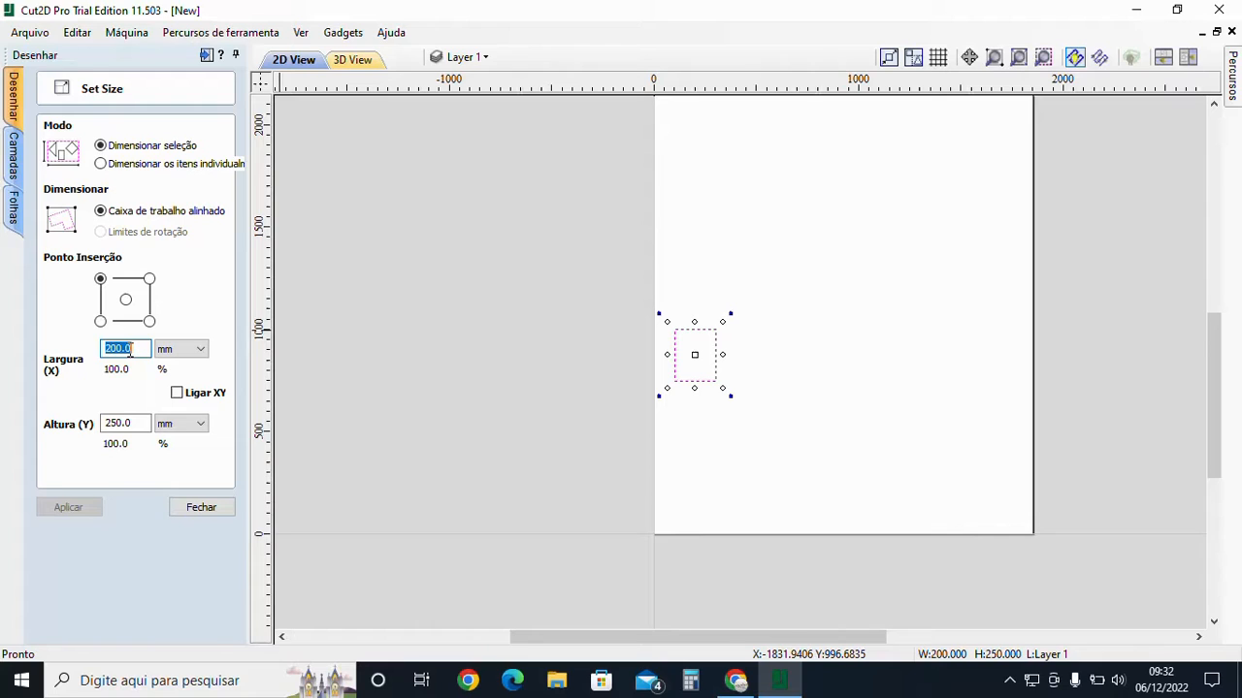
text(500)
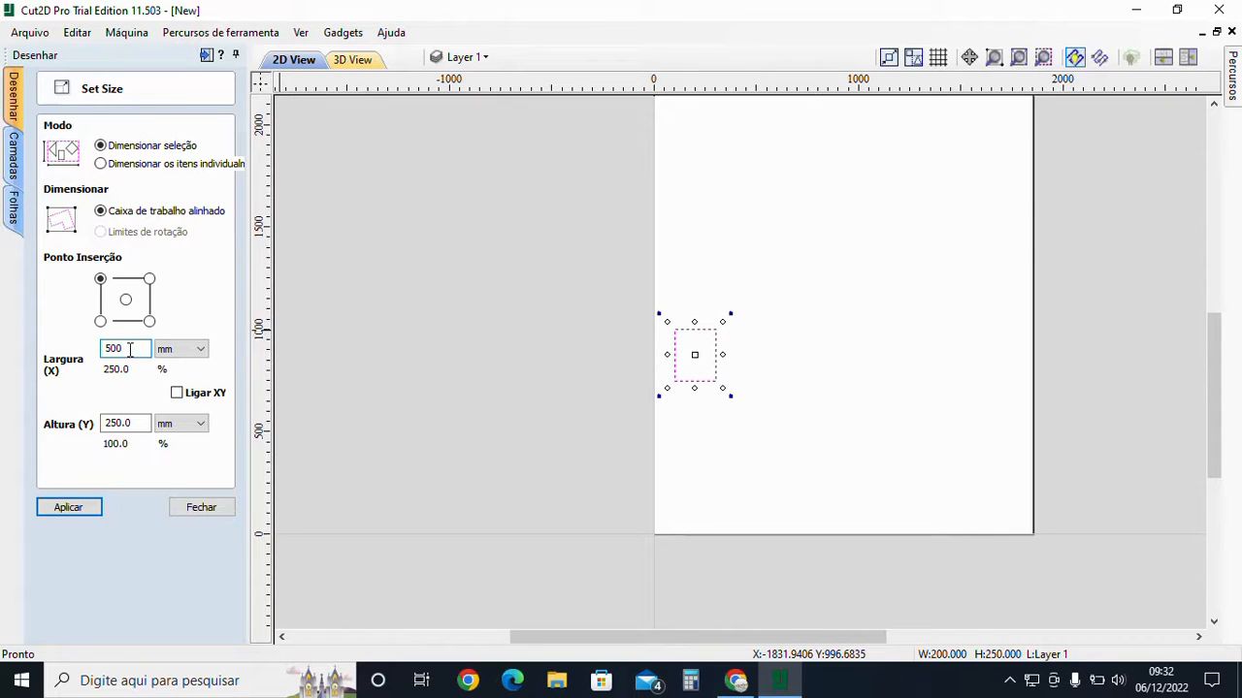
click(135, 424)
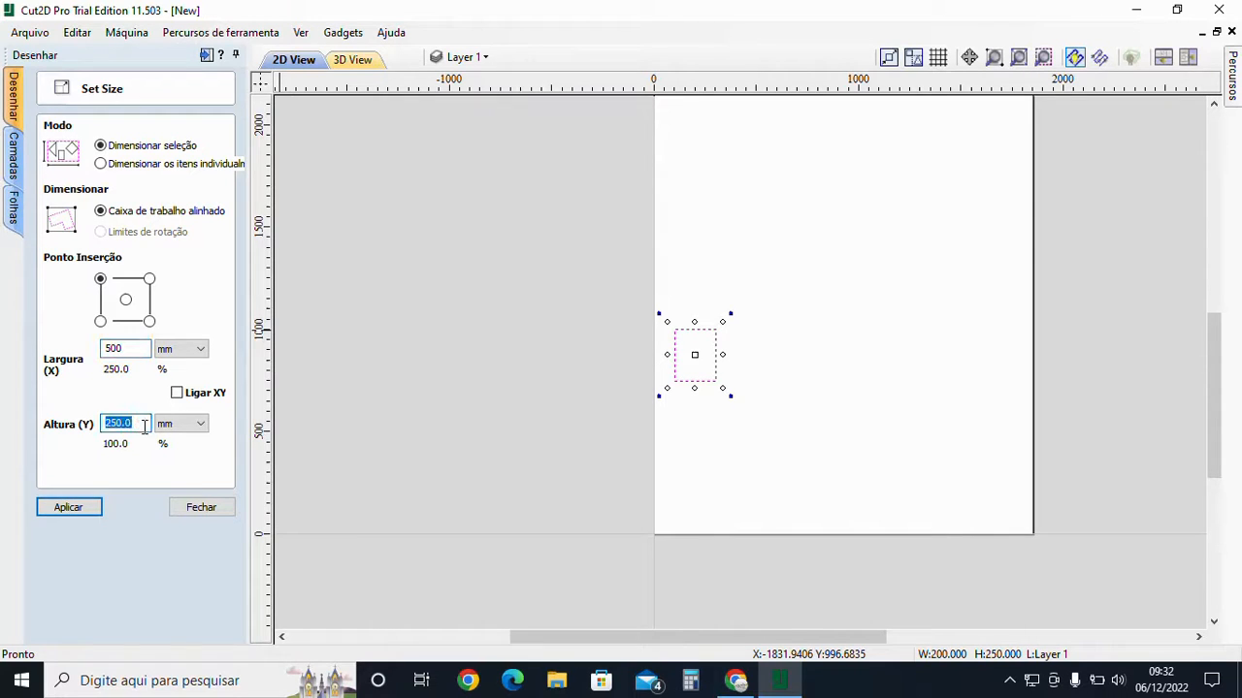
text(280)
key(Return)
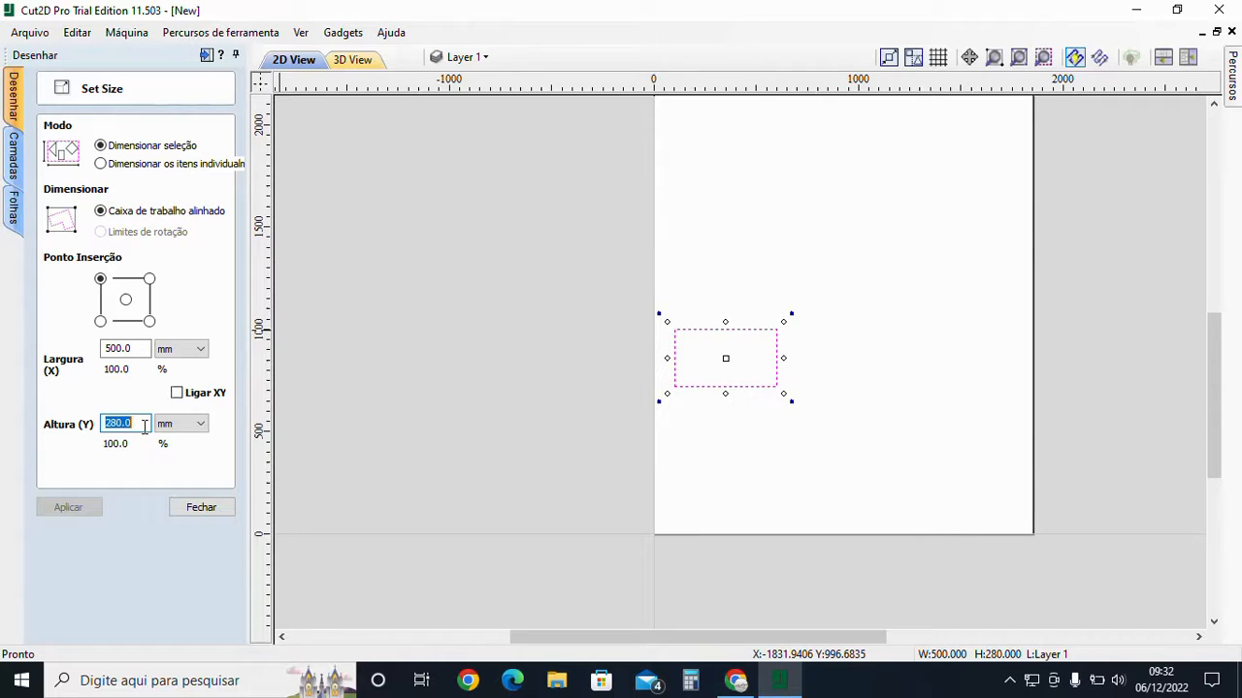
click(223, 514)
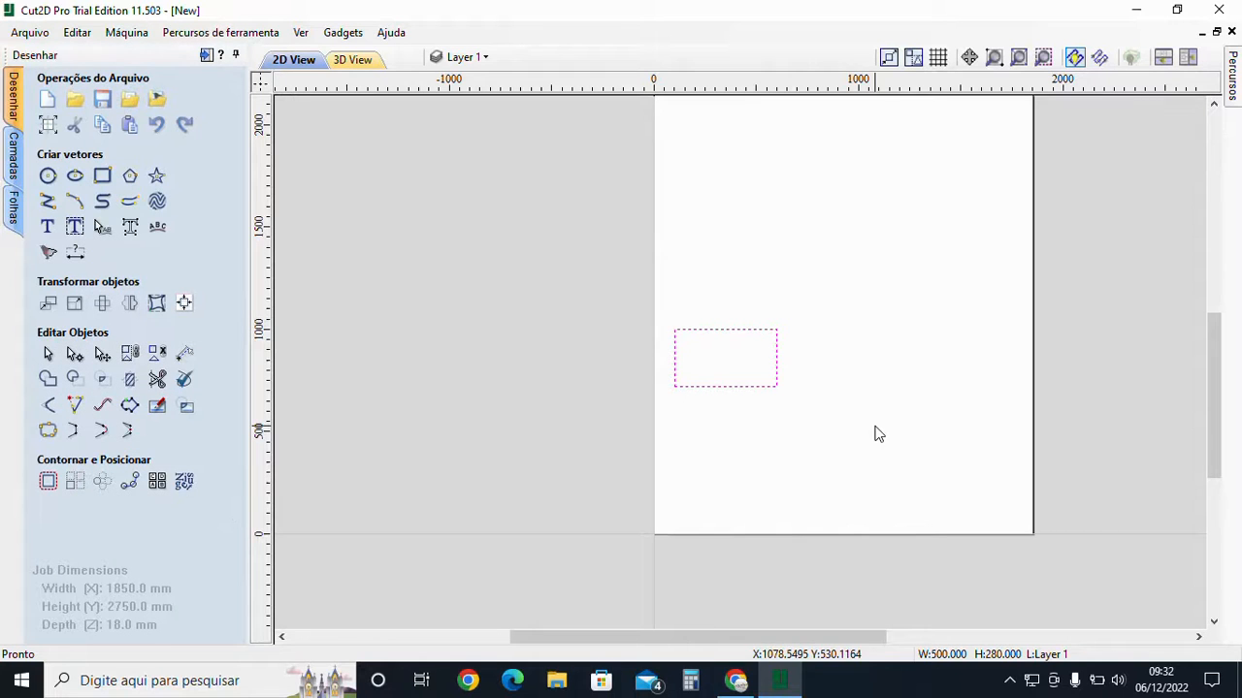
Rotate the rectangle 5 degrees about its centre with a relative rotation
click(101, 305)
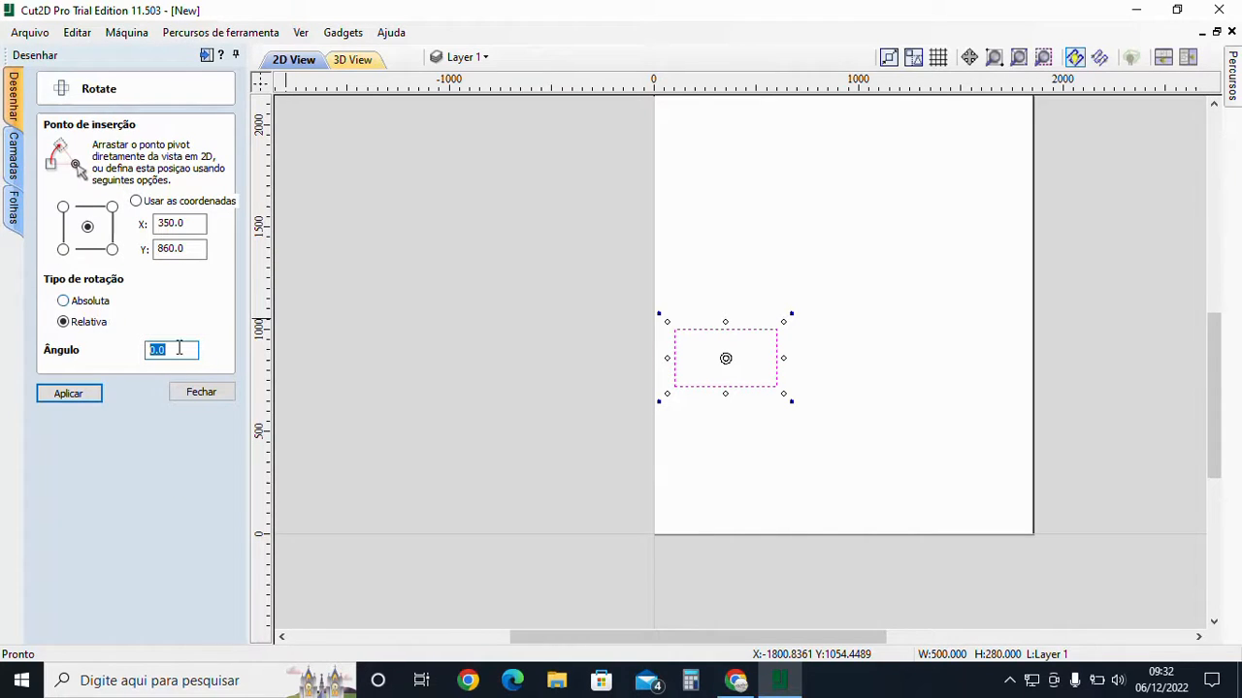
text(5)
click(68, 400)
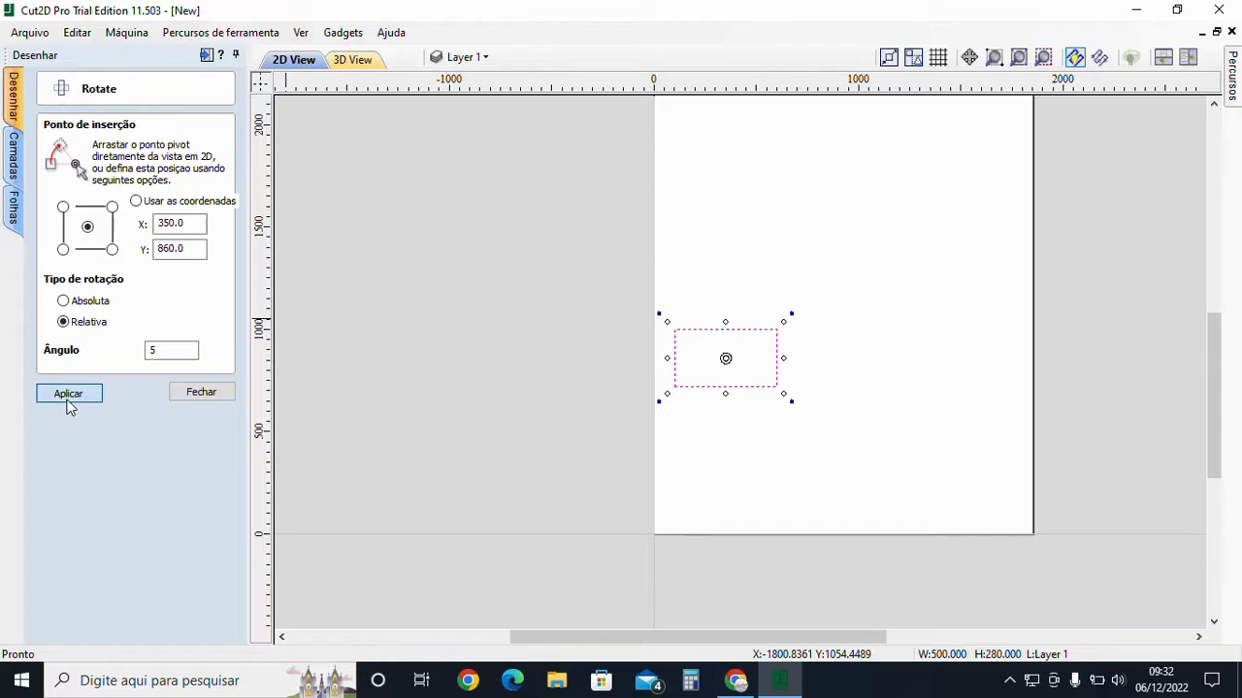
click(68, 400)
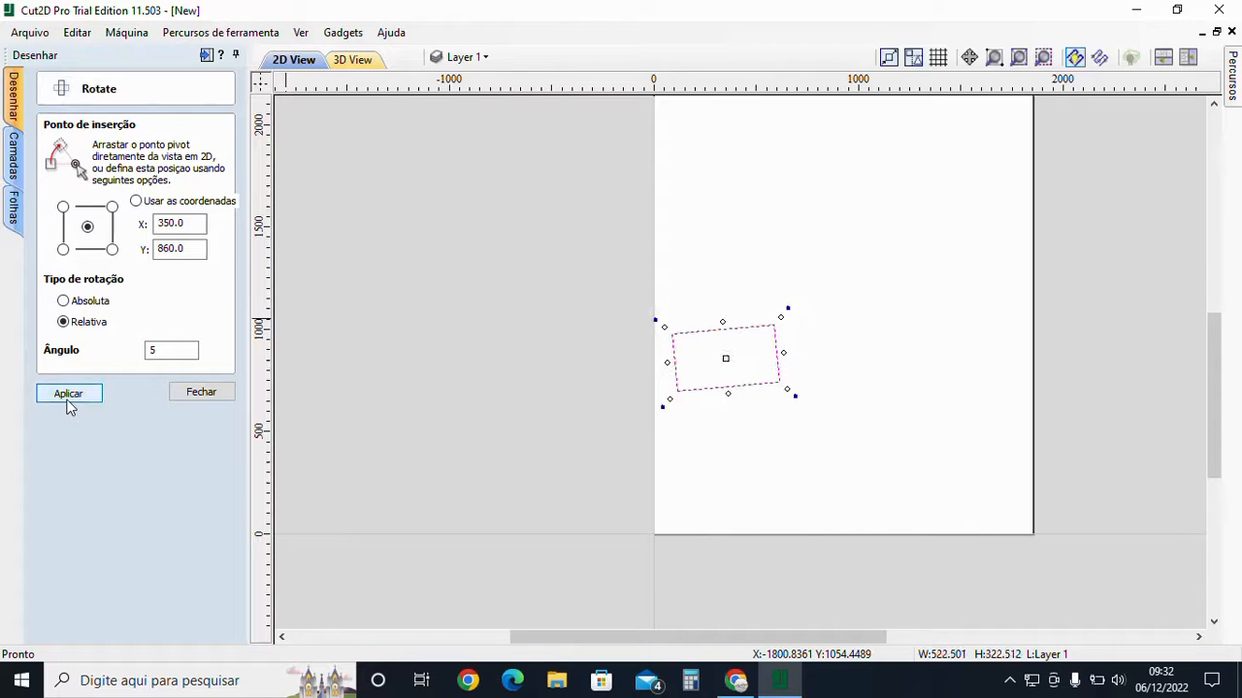
Apply a relative rotation of -5 degrees to the rectangle twice
double_click(195, 350)
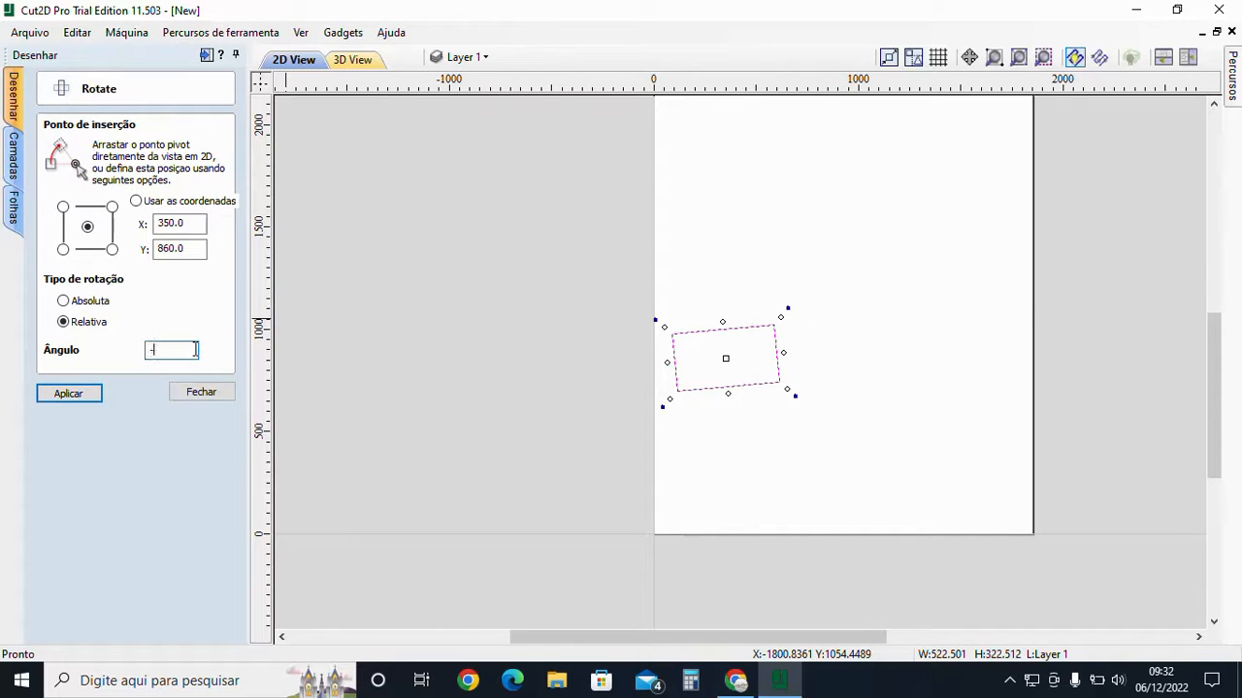
text(-5)
click(60, 398)
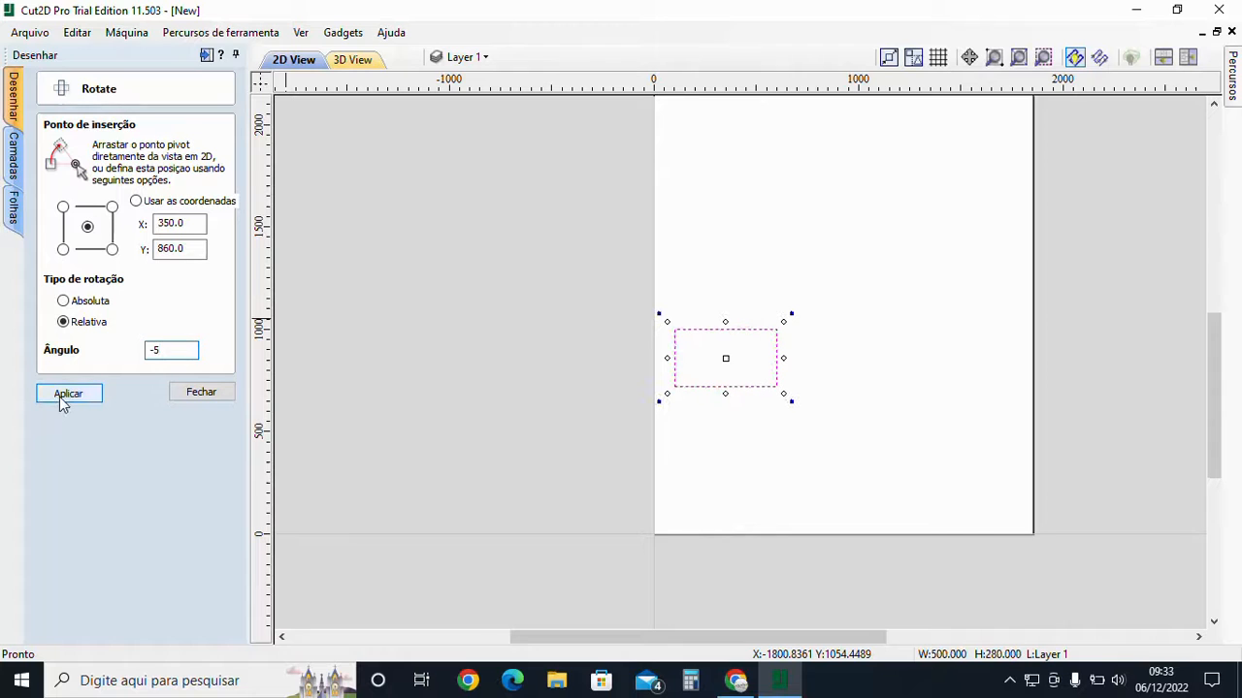
click(60, 398)
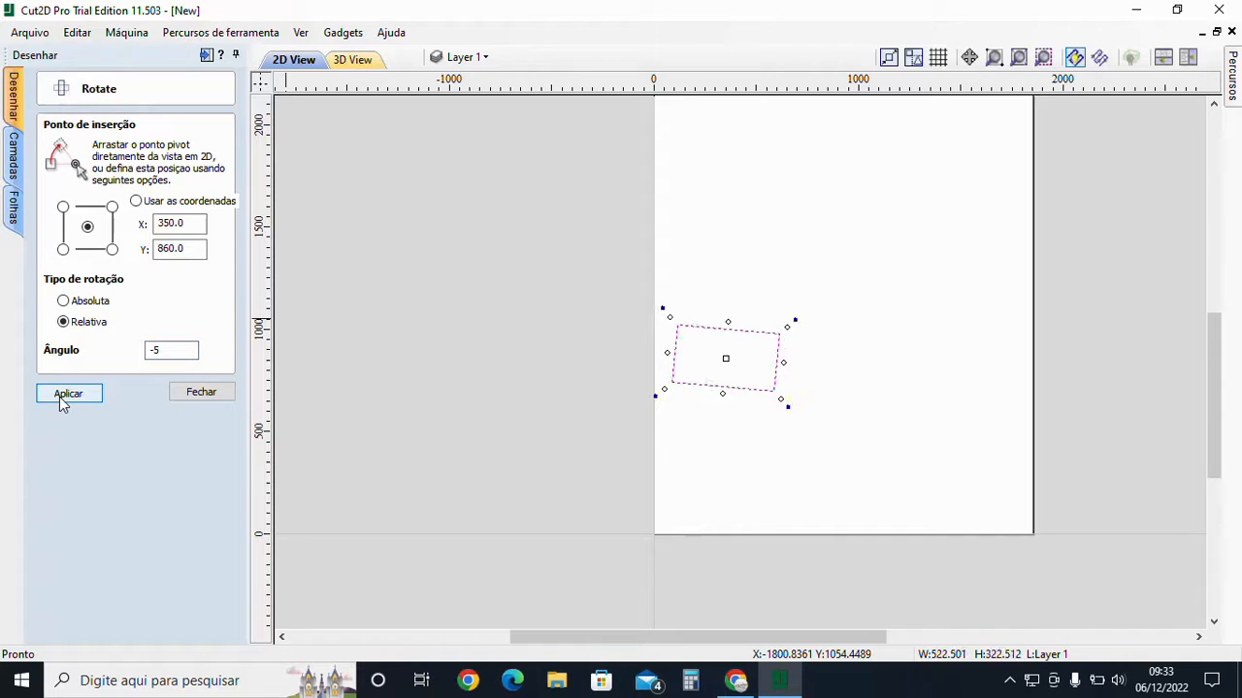
Level the rectangle with a relative rotation of 5 degrees and close the Rotate tool
double_click(186, 355)
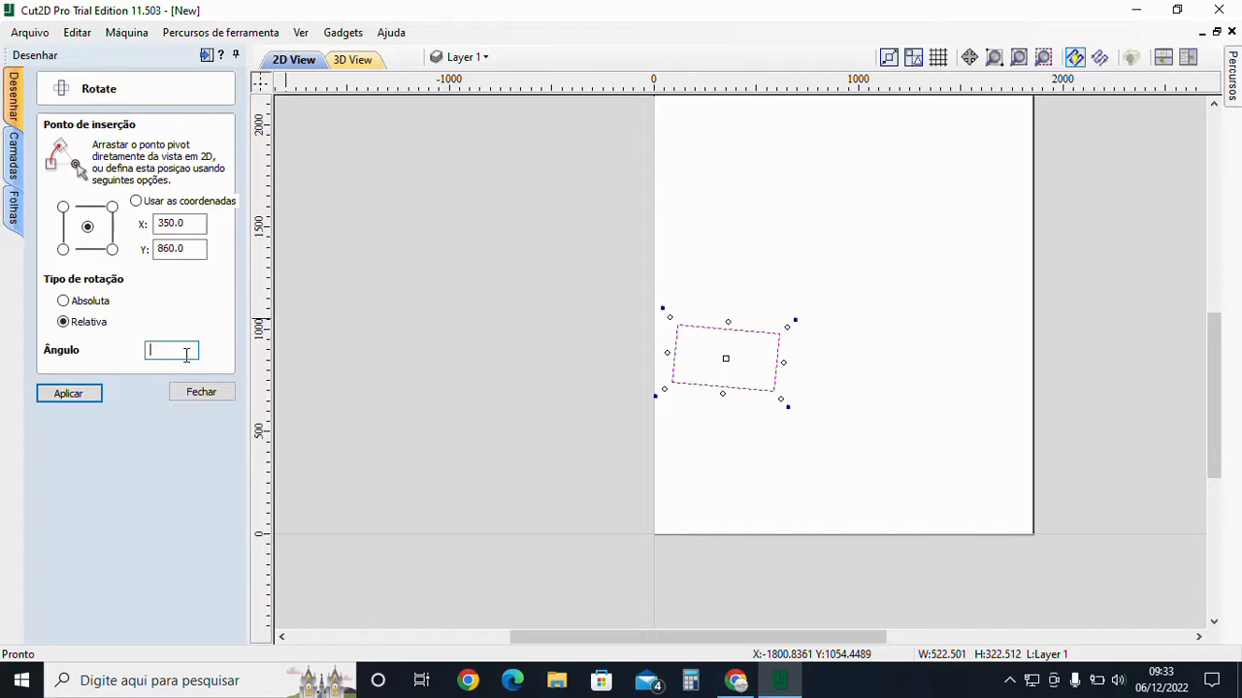
click(82, 393)
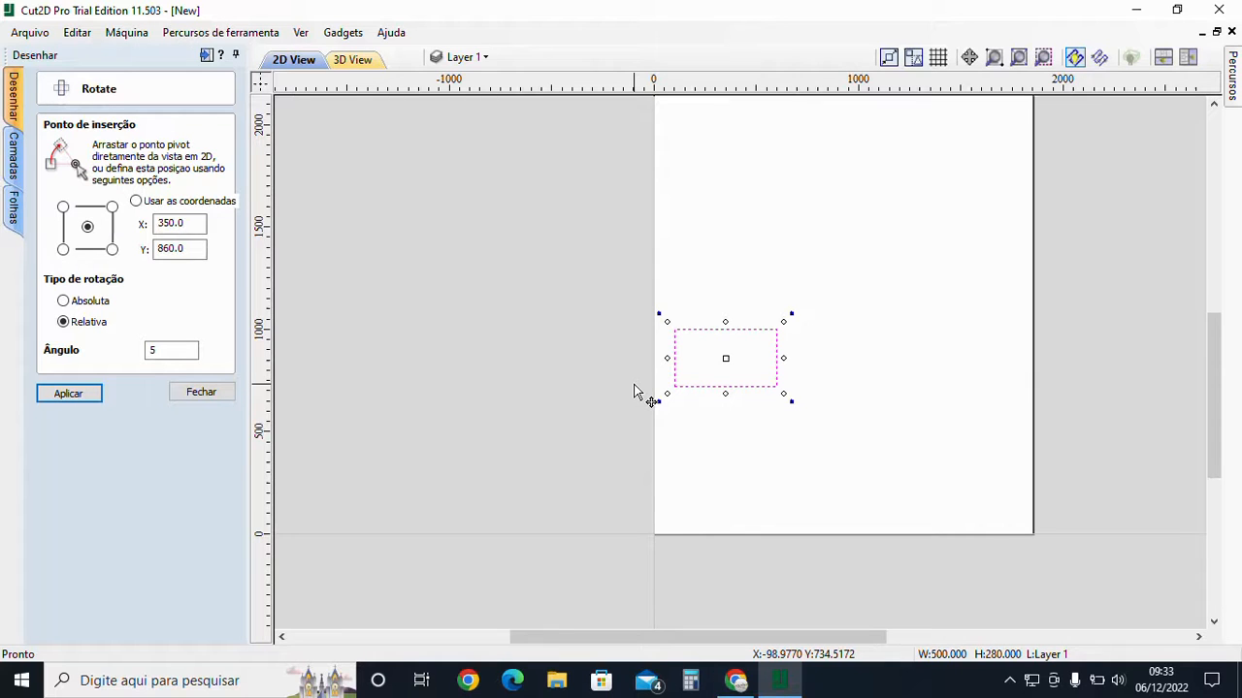
click(221, 395)
Select the rectangle in the 2D view and rotate it 45 degrees about its centre
click(772, 411)
click(760, 389)
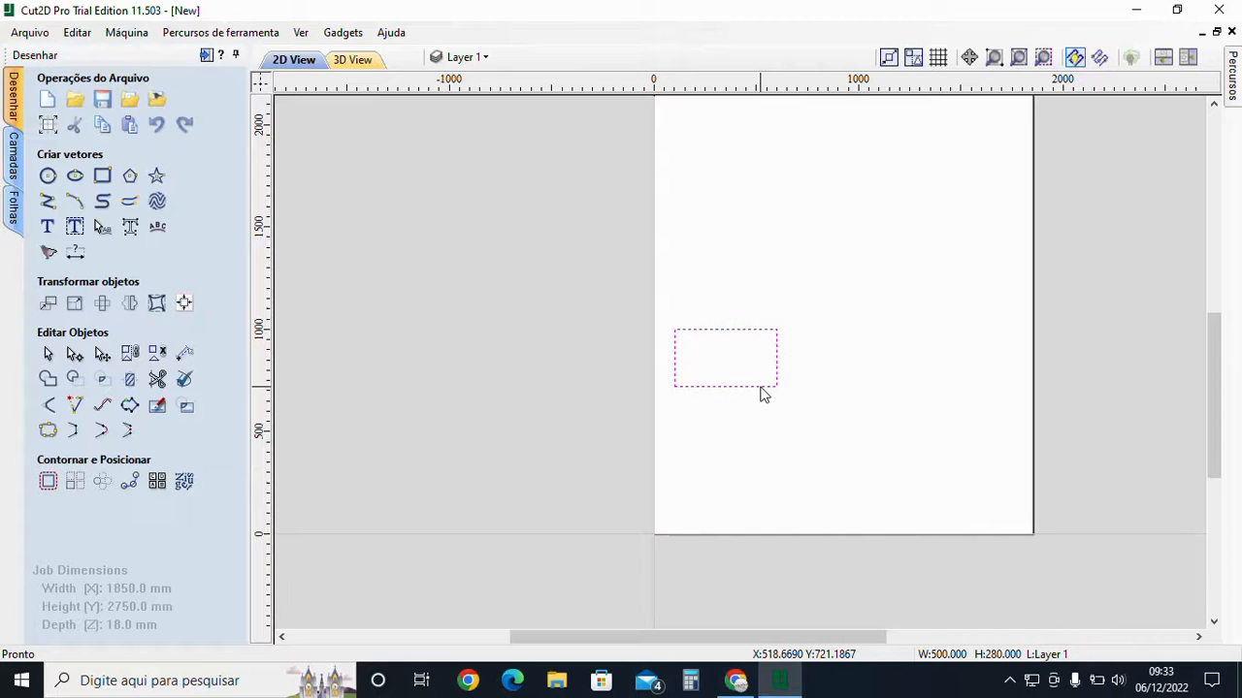
key(9)
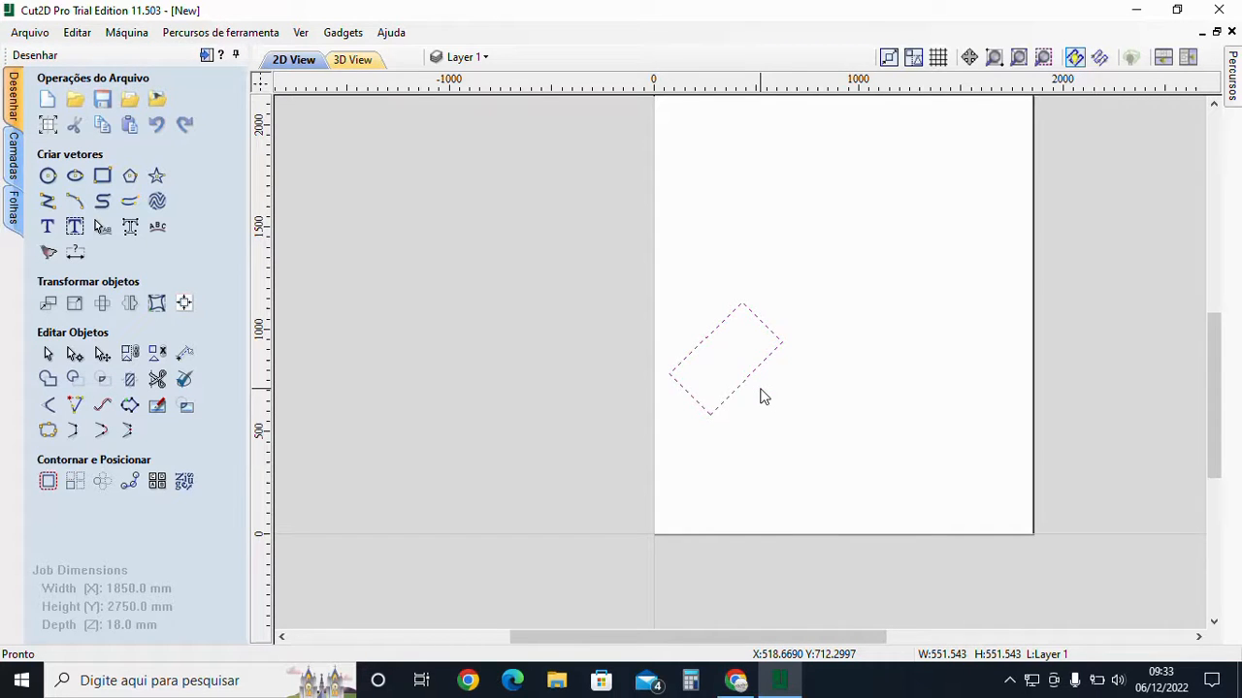
Undo and redo the rectangle's 45-degree rotation repeatedly, finishing with an undo
key(ctrl+z)
key(ctrl+y)
key(ctrl+z)
key(ctrl+y)
key(ctrl+z)
key(ctrl+y)
key(ctrl+z)
key(ctrl+y)
key(ctrl+z)
key(ctrl+y)
key(ctrl+z)
key(ctrl+y)
key(ctrl+z)
key(ctrl+y)
key(ctrl+z)
Start the Distort tool, enlarge the rectangle to about 569 x 319 mm and compare the three envelope types, returning to the bounding box option
click(157, 304)
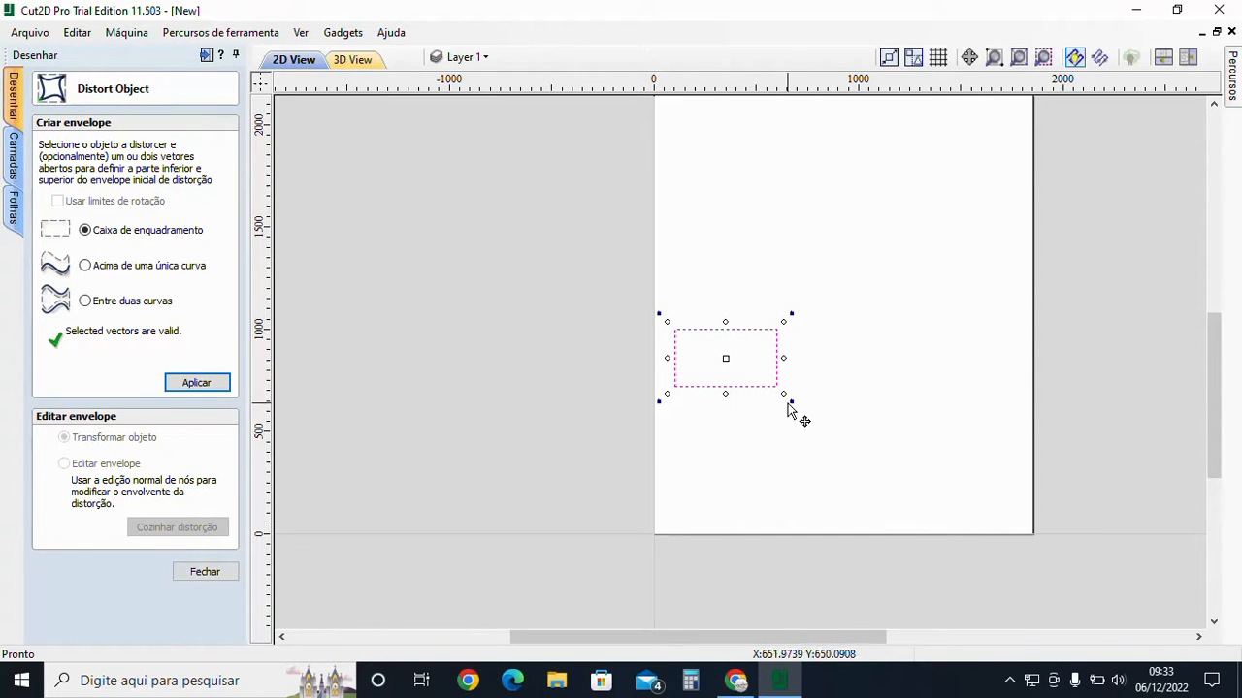
mouse_move(784, 405)
mouse_down()
mouse_move(759, 399)
mouse_move(778, 395)
mouse_up()
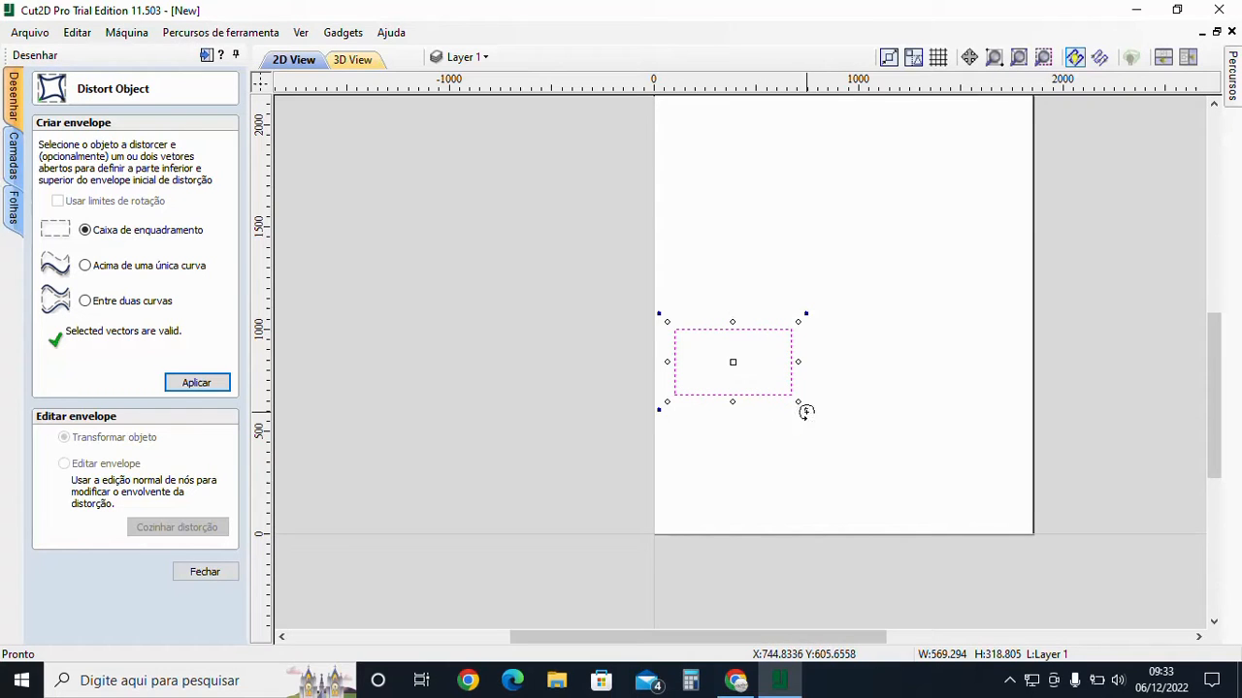
click(85, 267)
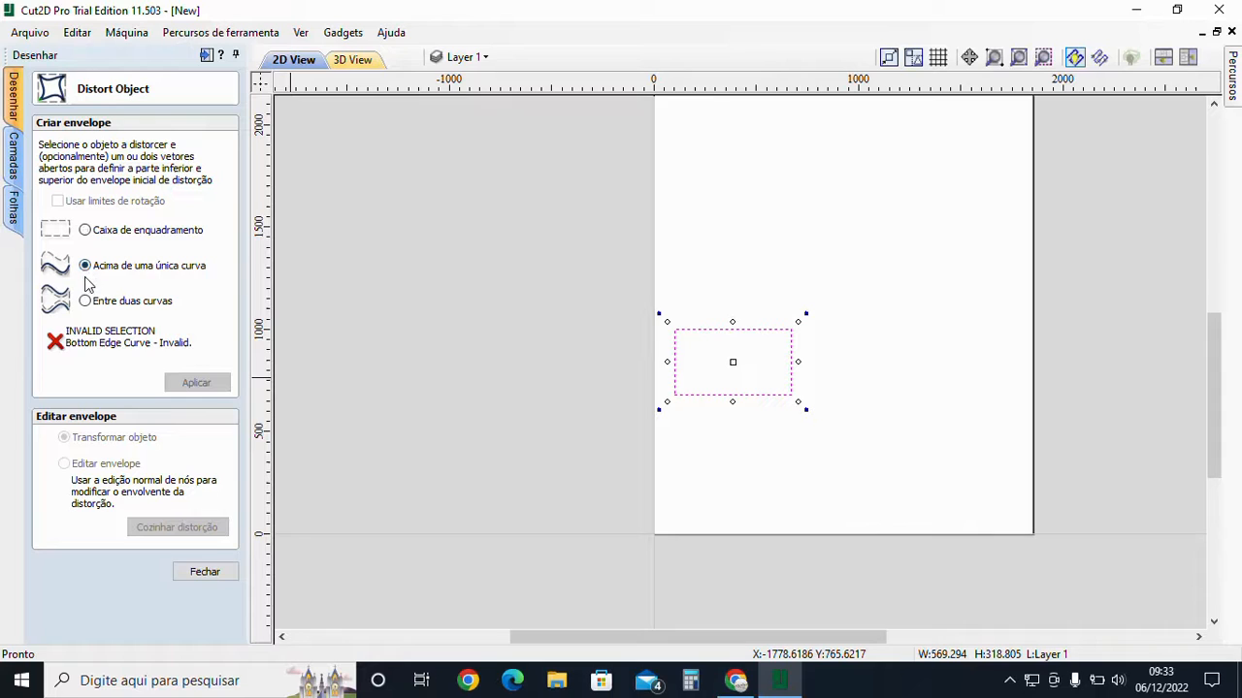
click(85, 301)
click(85, 230)
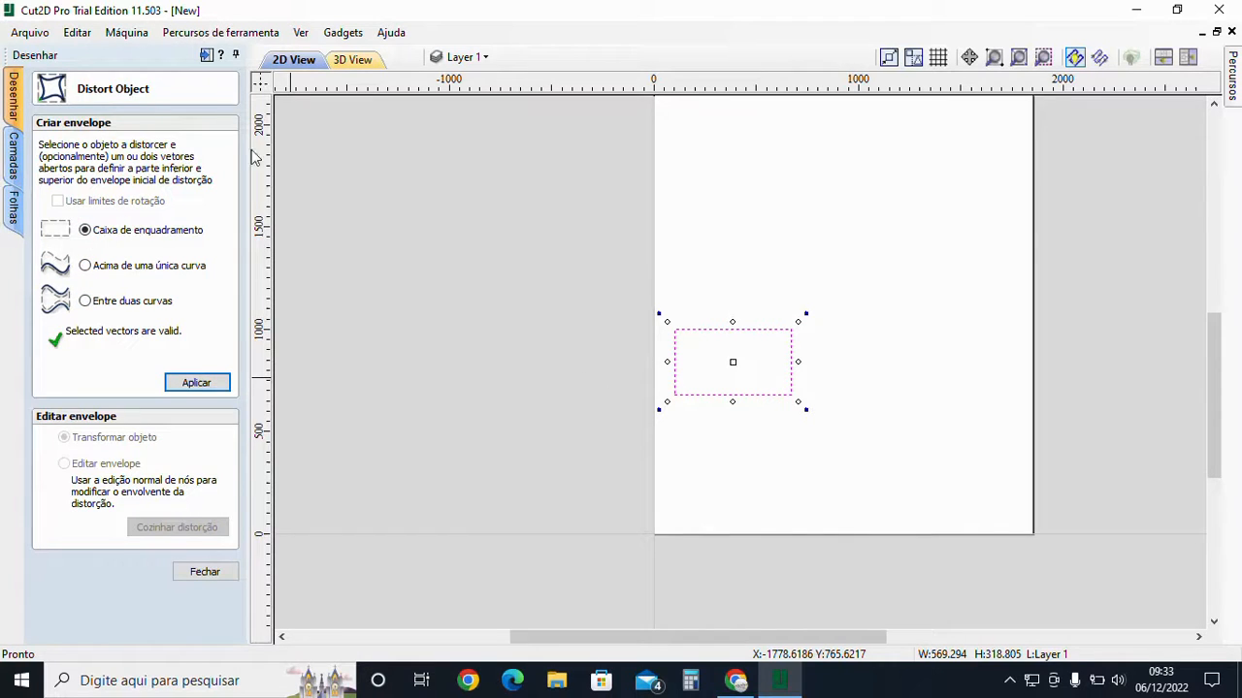
Reselect the rectangle, enlarge it to about 905 x 507 mm and close the Distort tool
click(823, 400)
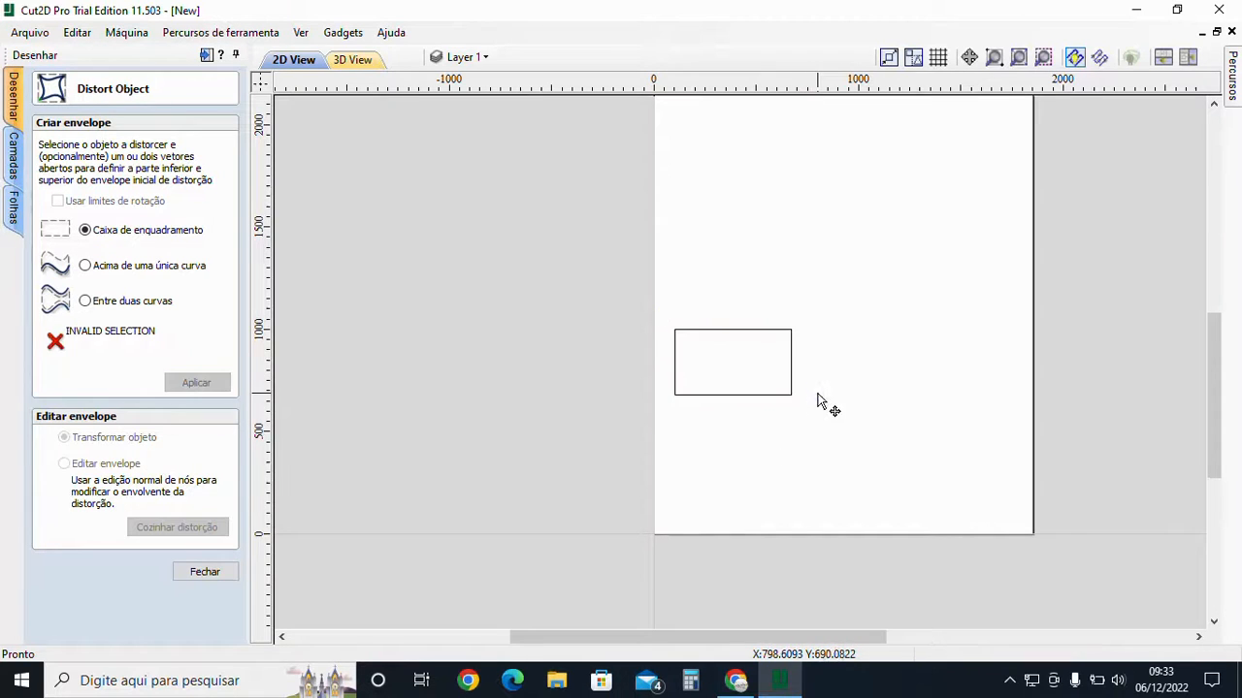
click(766, 394)
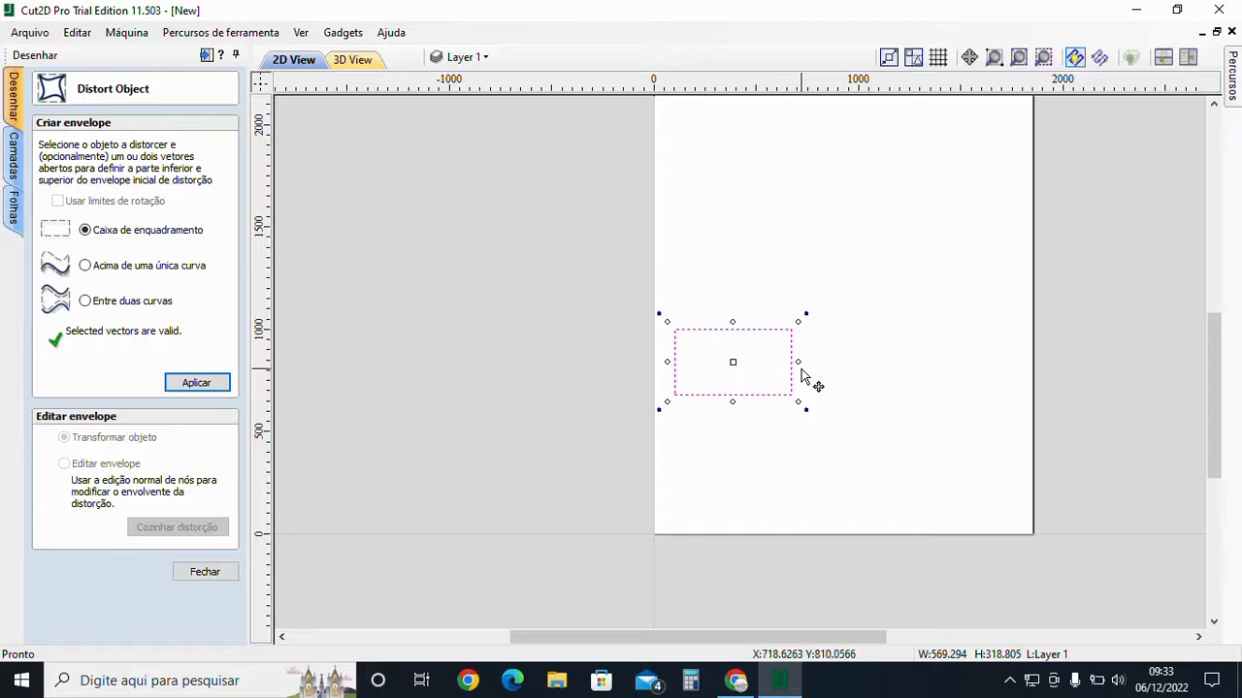
drag(802, 316, 802, 289)
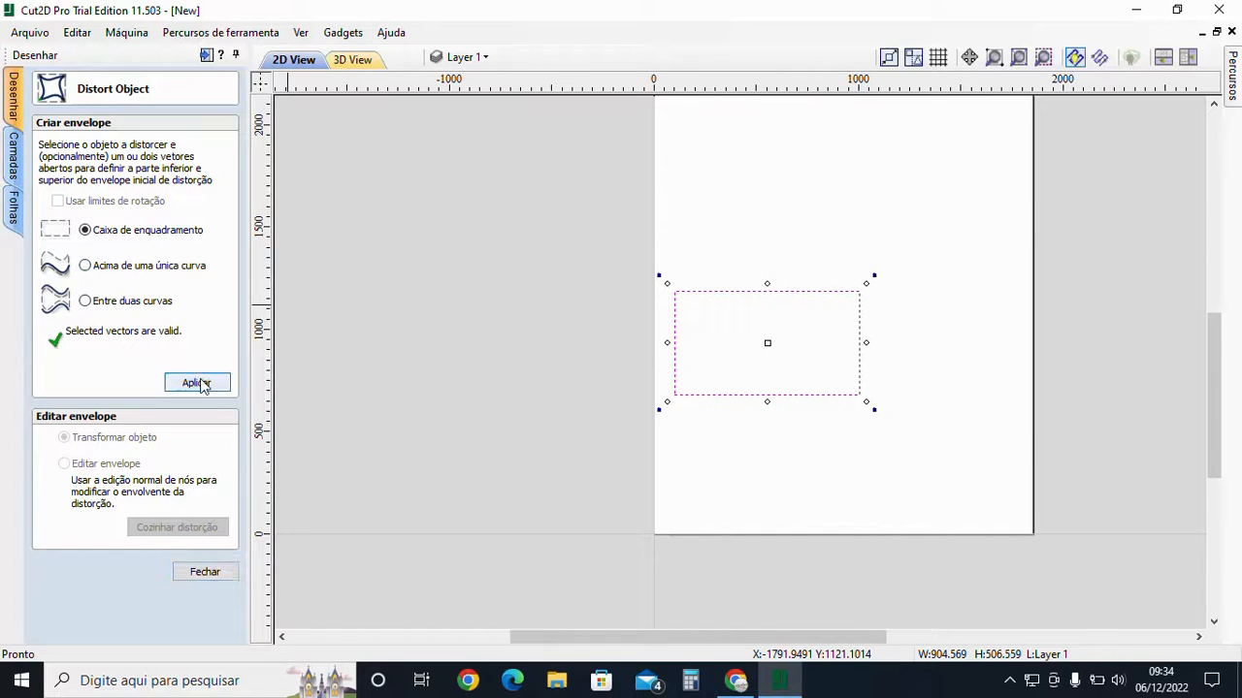
click(215, 577)
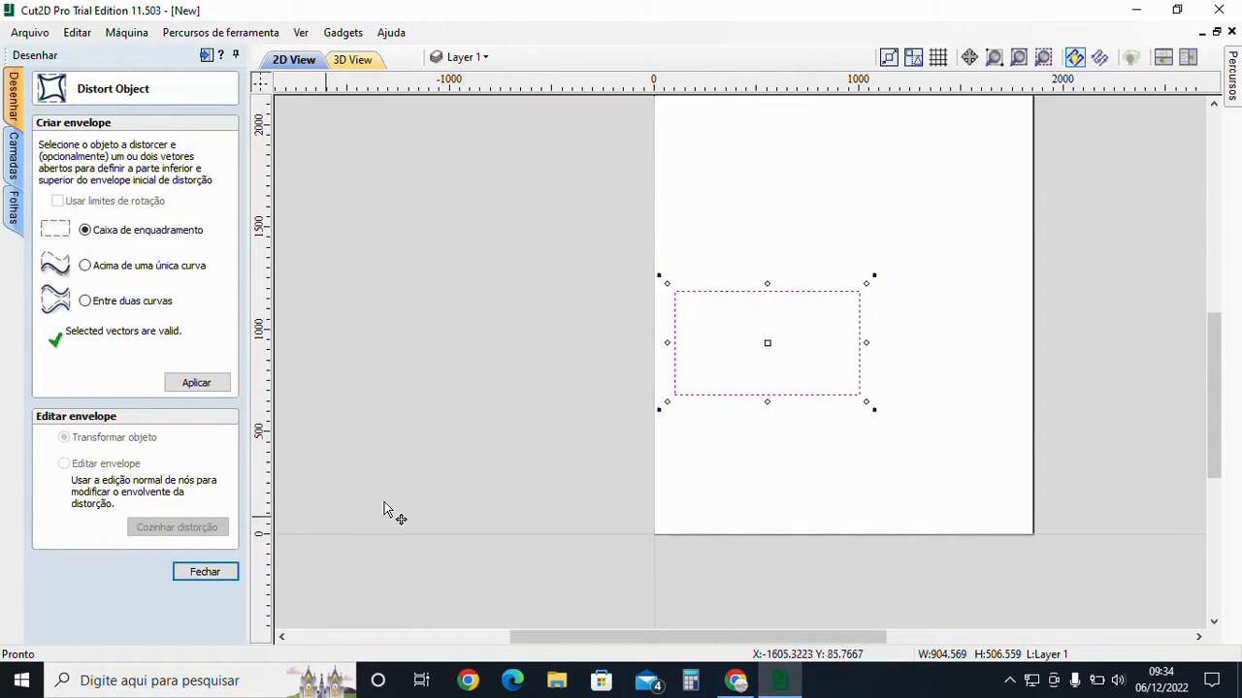
click(199, 573)
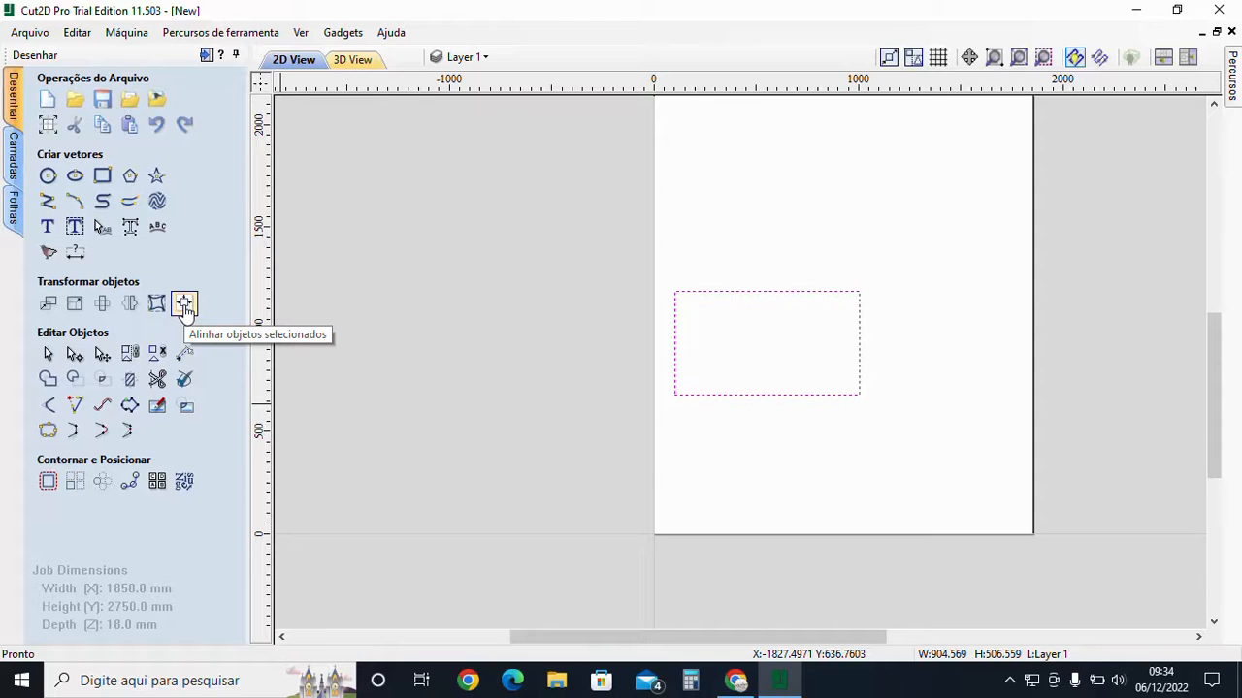
Draw a second rectangle about 300 x 525 mm near the sheet's lower right corner and close the Rectangle tool
drag(904, 502, 863, 437)
click(102, 176)
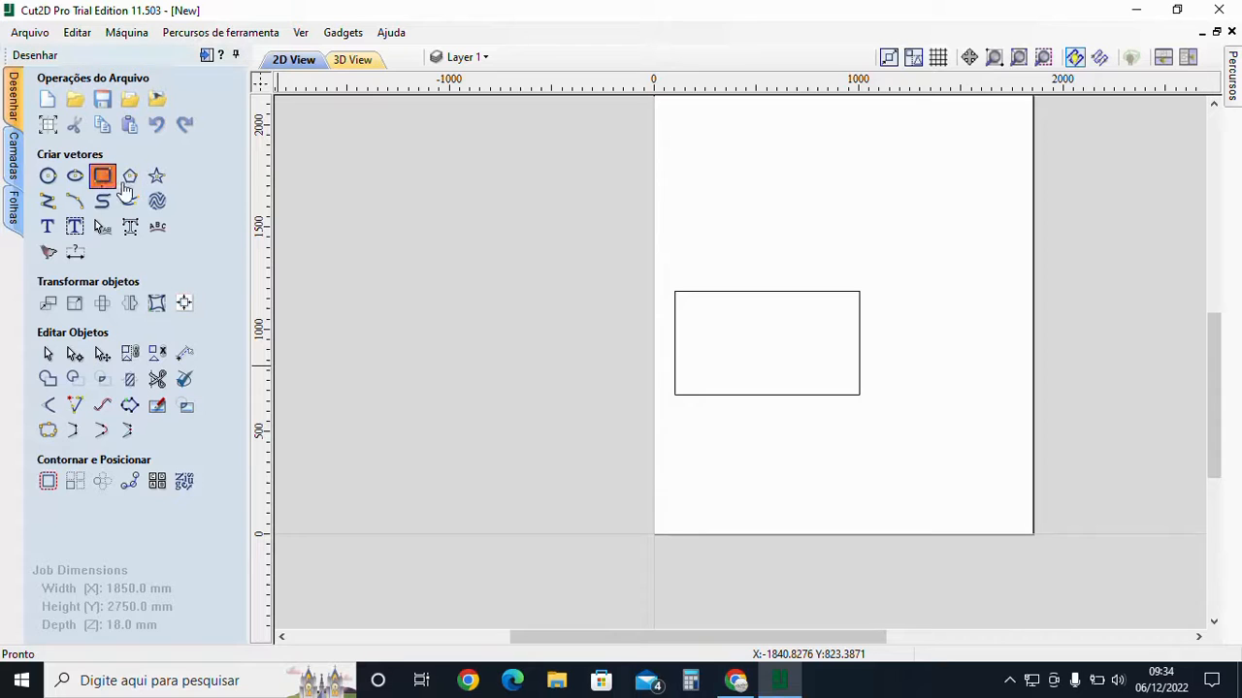
drag(975, 500, 913, 391)
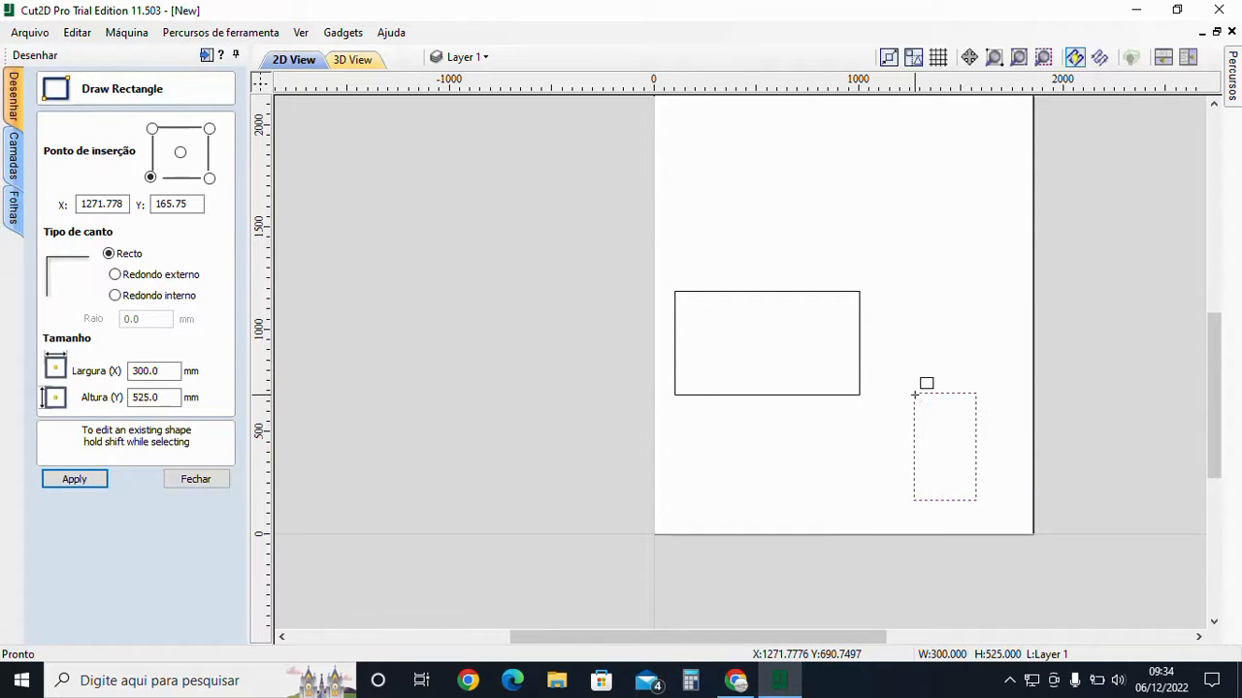
click(192, 484)
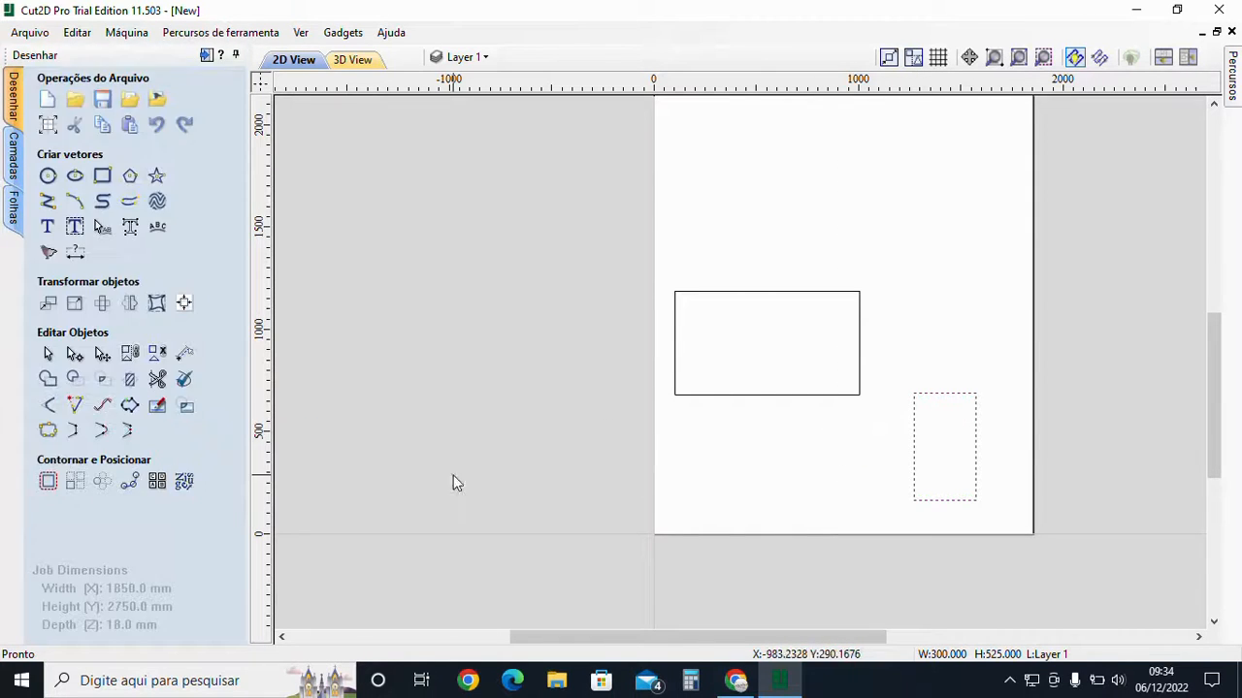
Select the narrow rectangle and then the wide one, and centre the pair in the material both horizontally and vertically
click(917, 485)
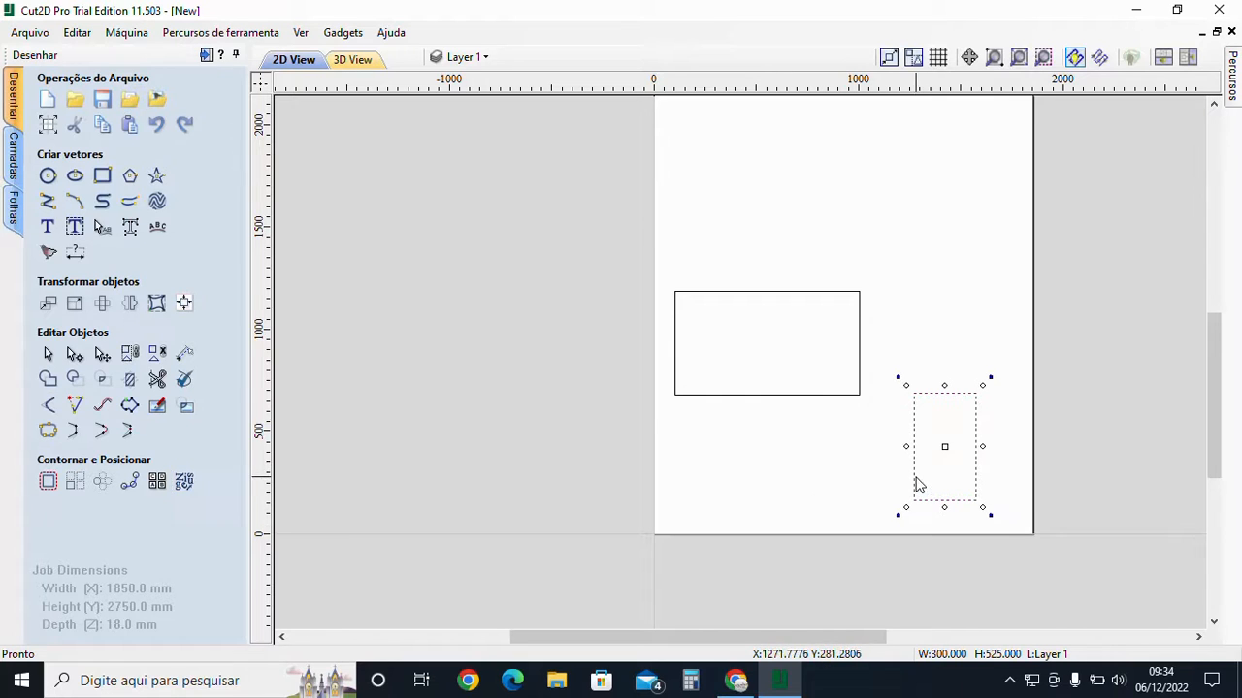
click(812, 396)
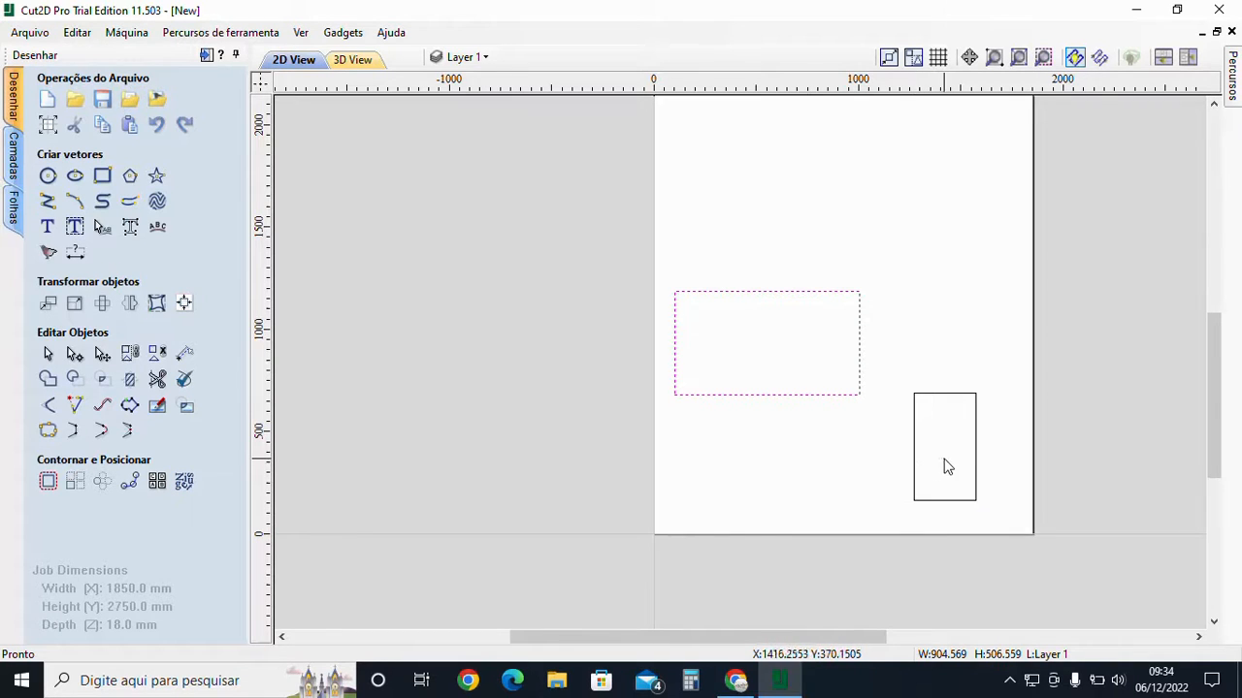
click(903, 477)
click(917, 473)
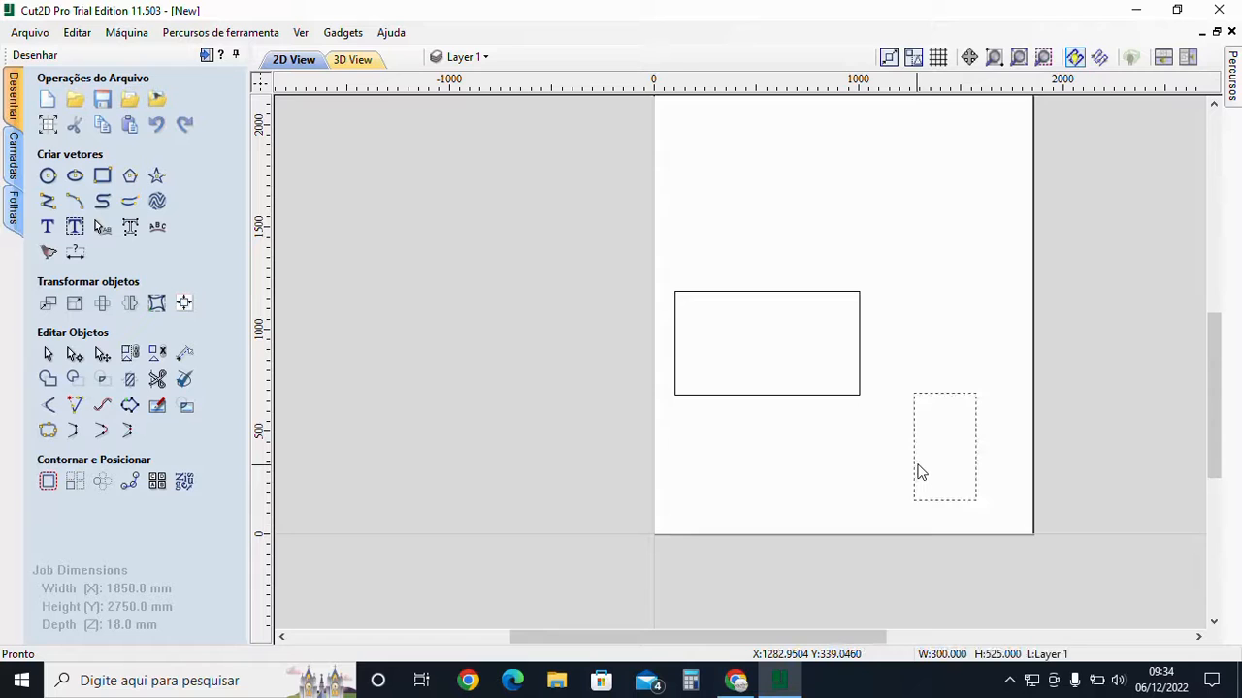
shift+click(830, 396)
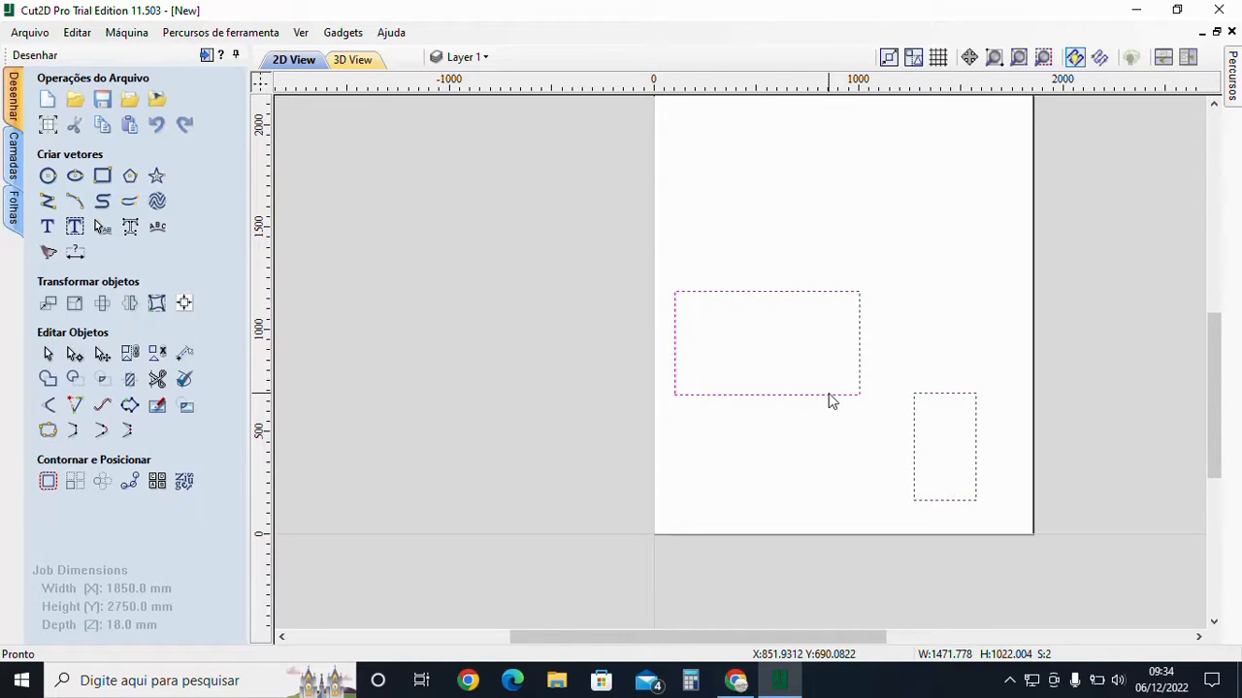
click(183, 302)
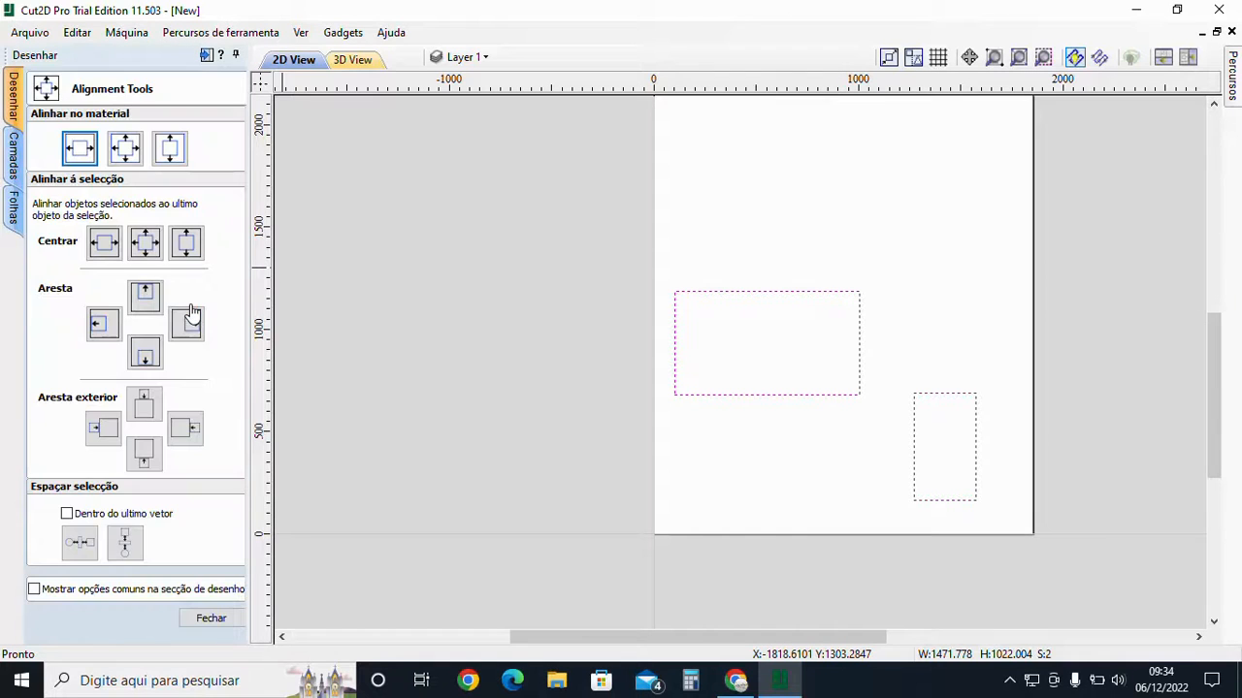
click(123, 149)
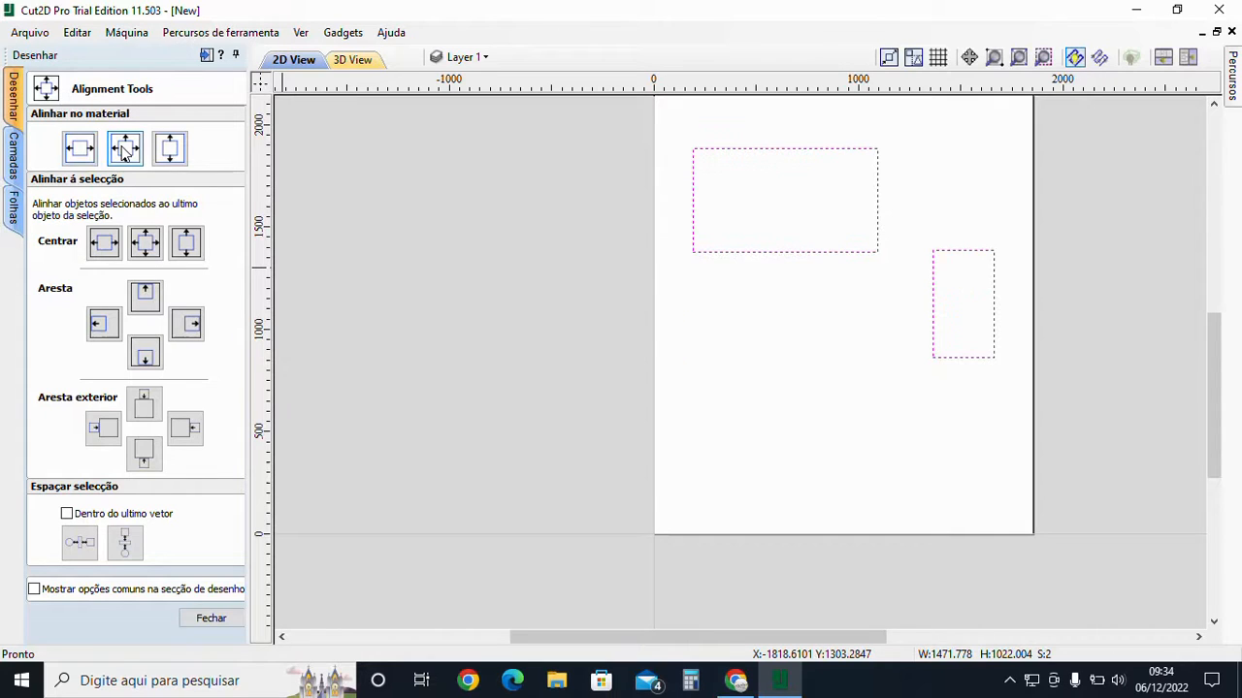
click(169, 148)
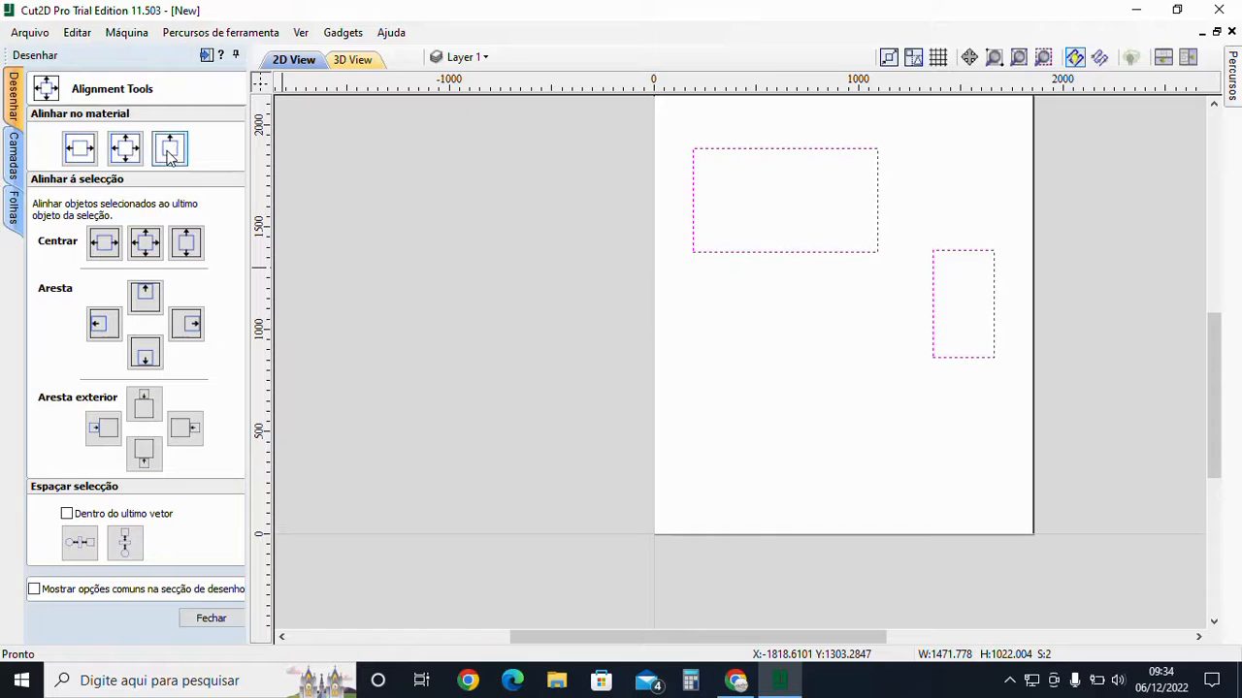
click(81, 150)
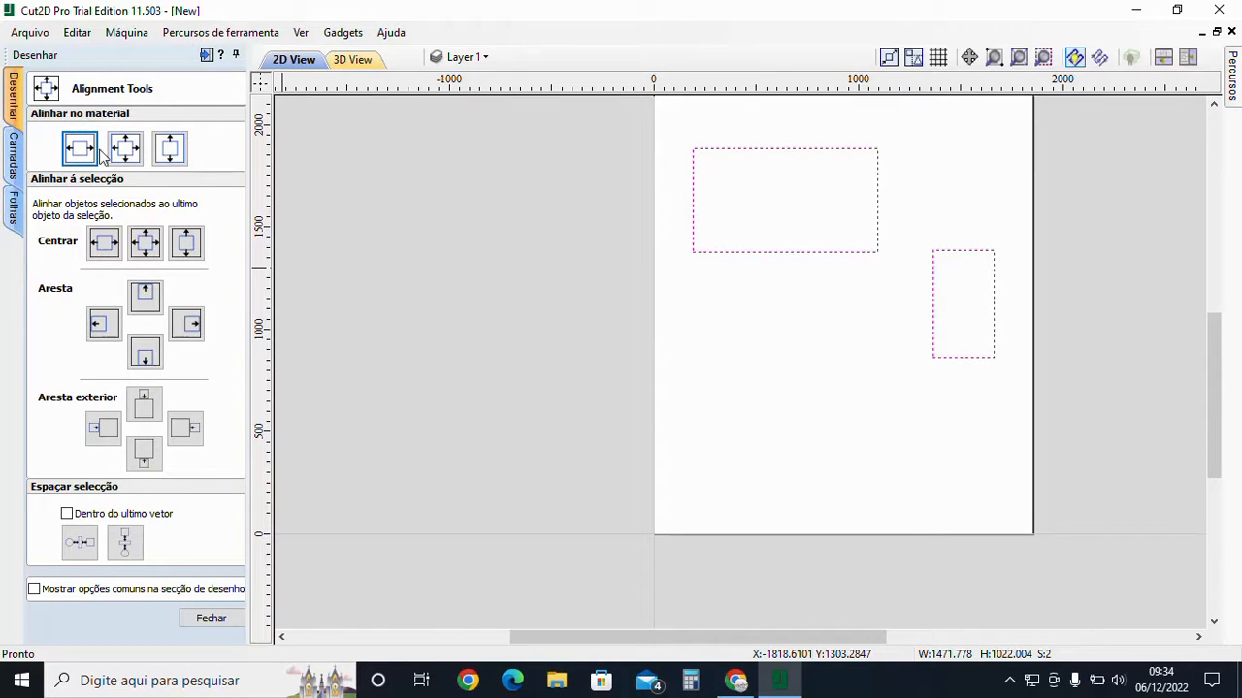
Try centring the narrow rectangle on the wide one in both directions, comparing the centring options, and undo it
click(149, 249)
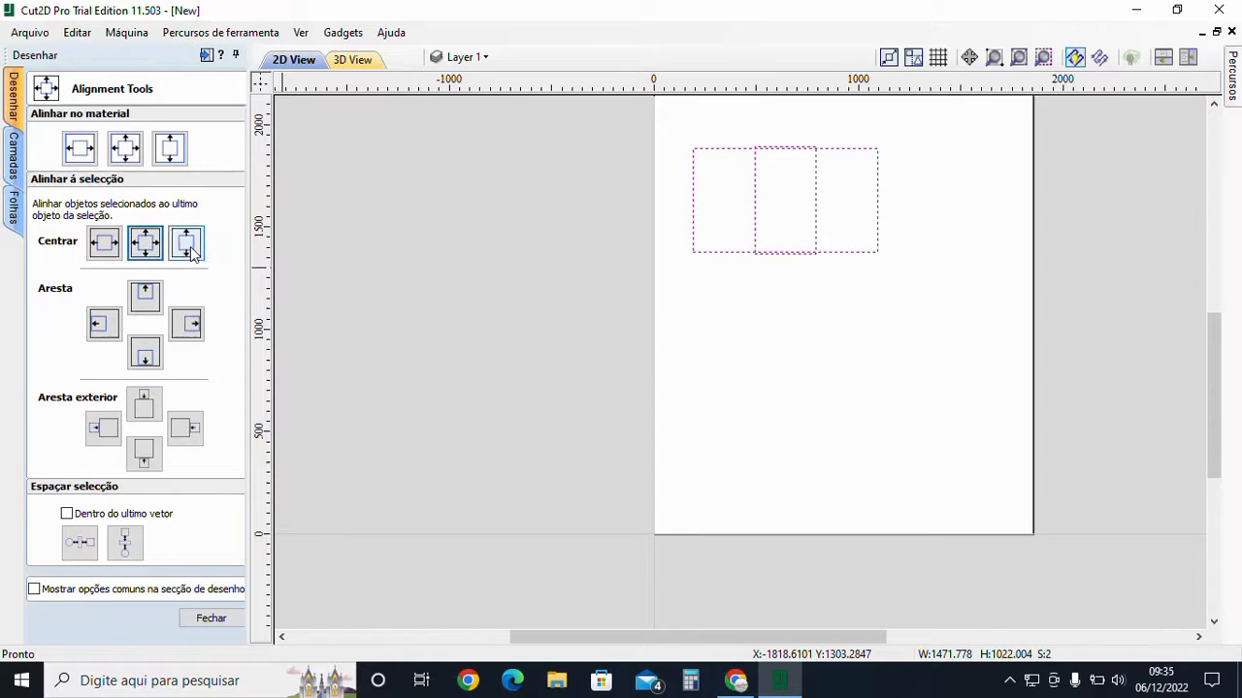
click(186, 247)
click(103, 248)
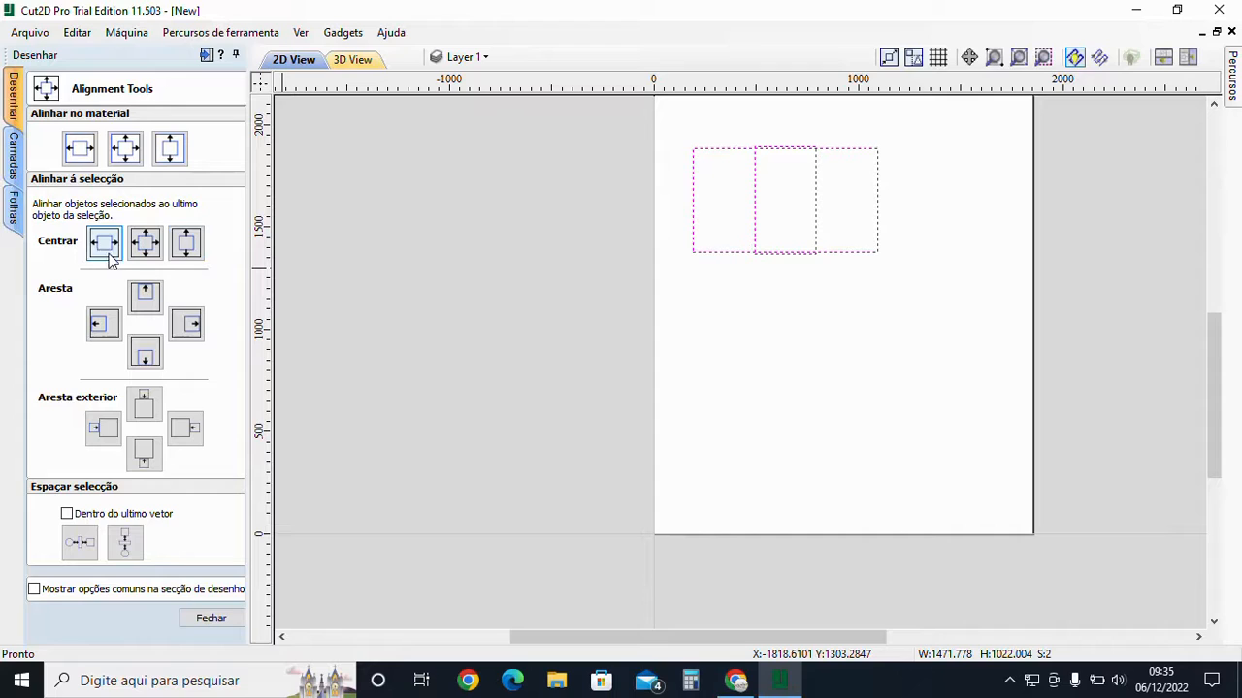
click(151, 251)
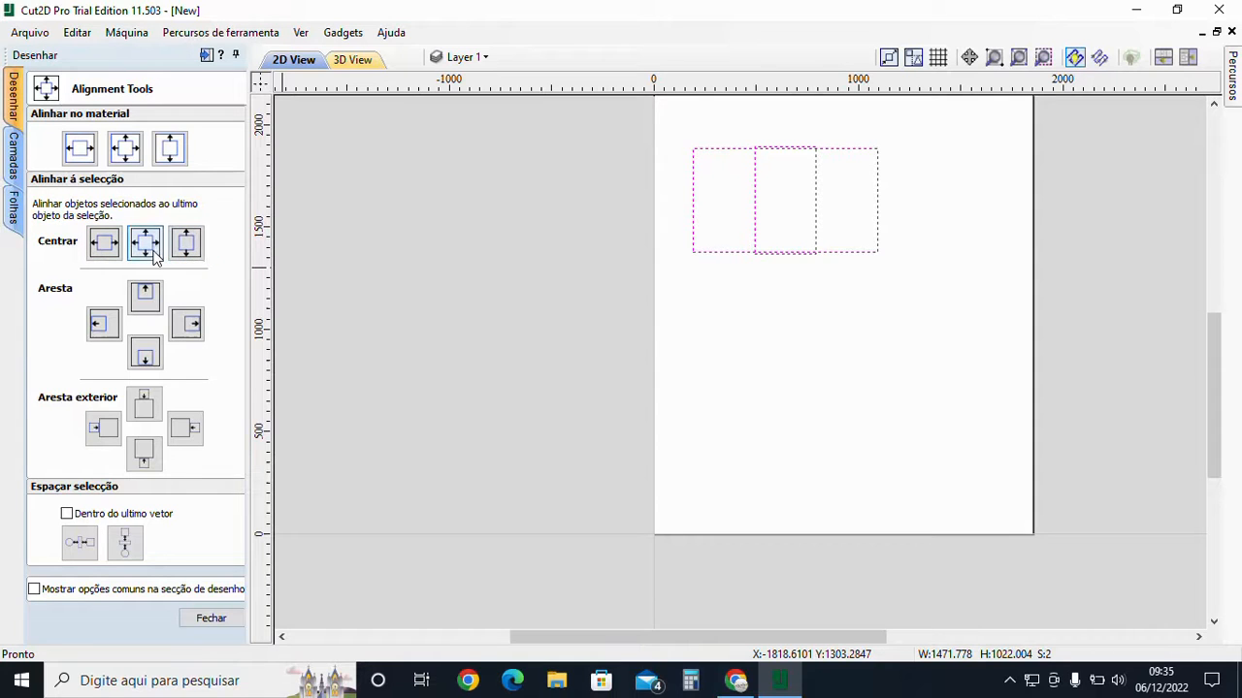
click(191, 327)
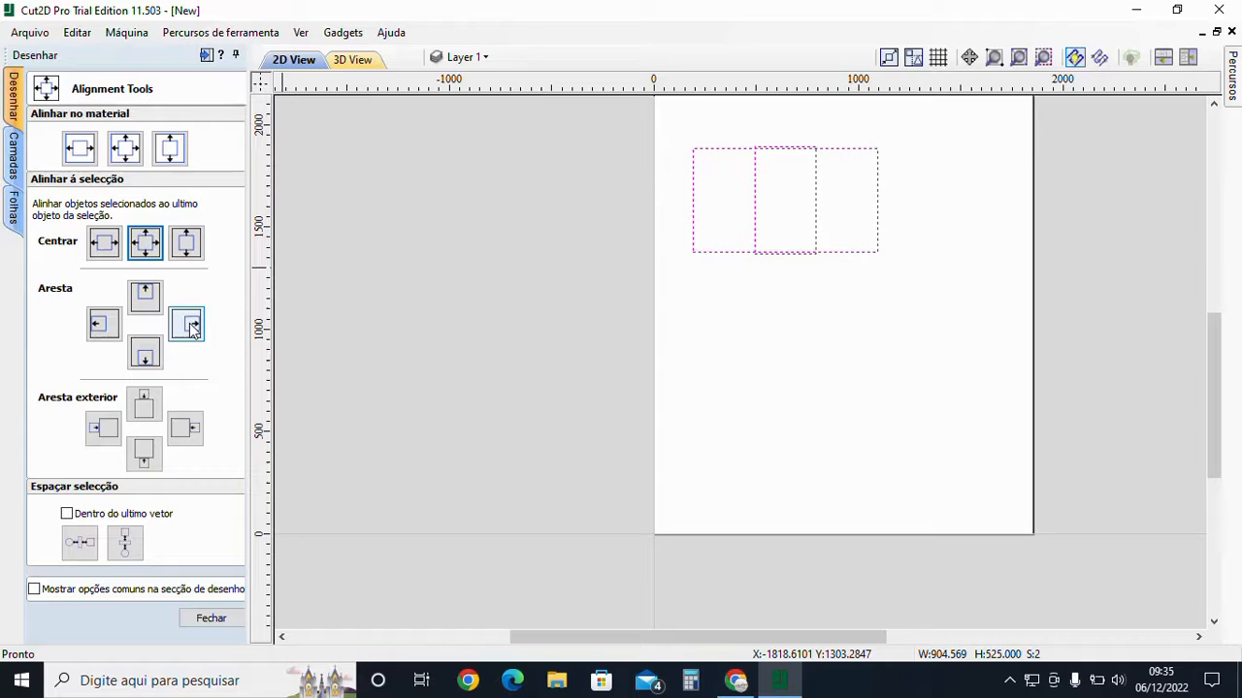
key(ctrl+z)
Try aligning the narrow rectangle to the wide one's inside right edge with vertical centring, and undo the alignment
click(191, 327)
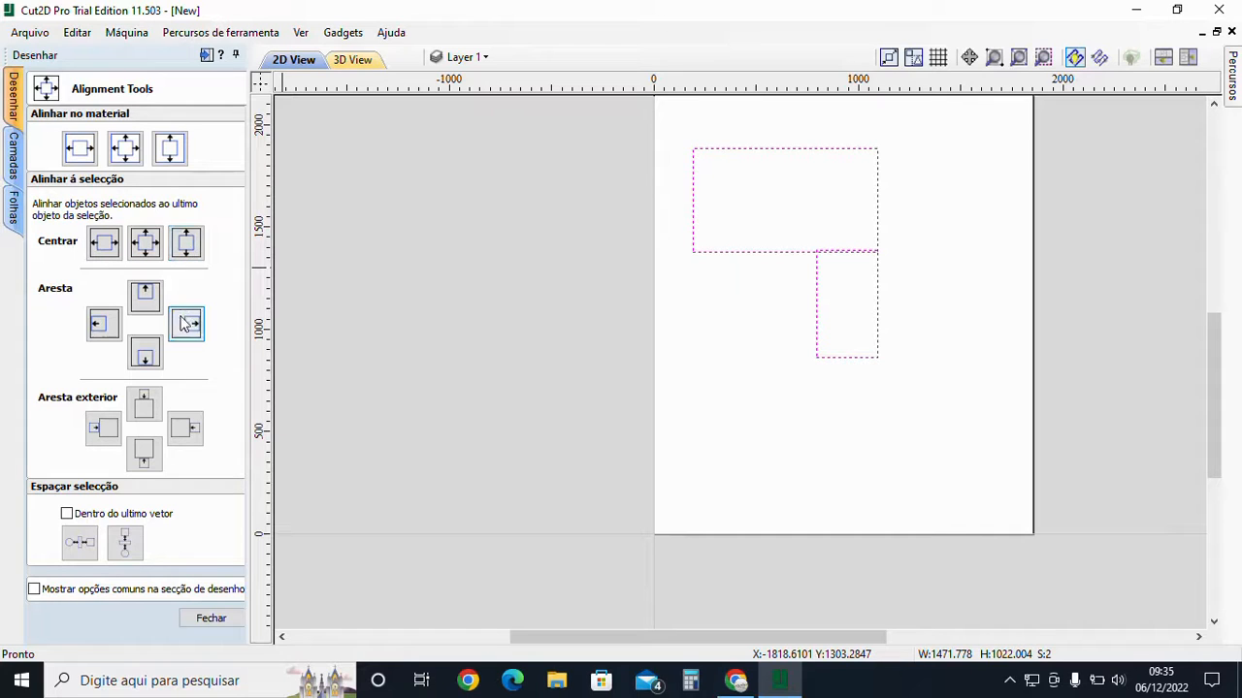
click(192, 251)
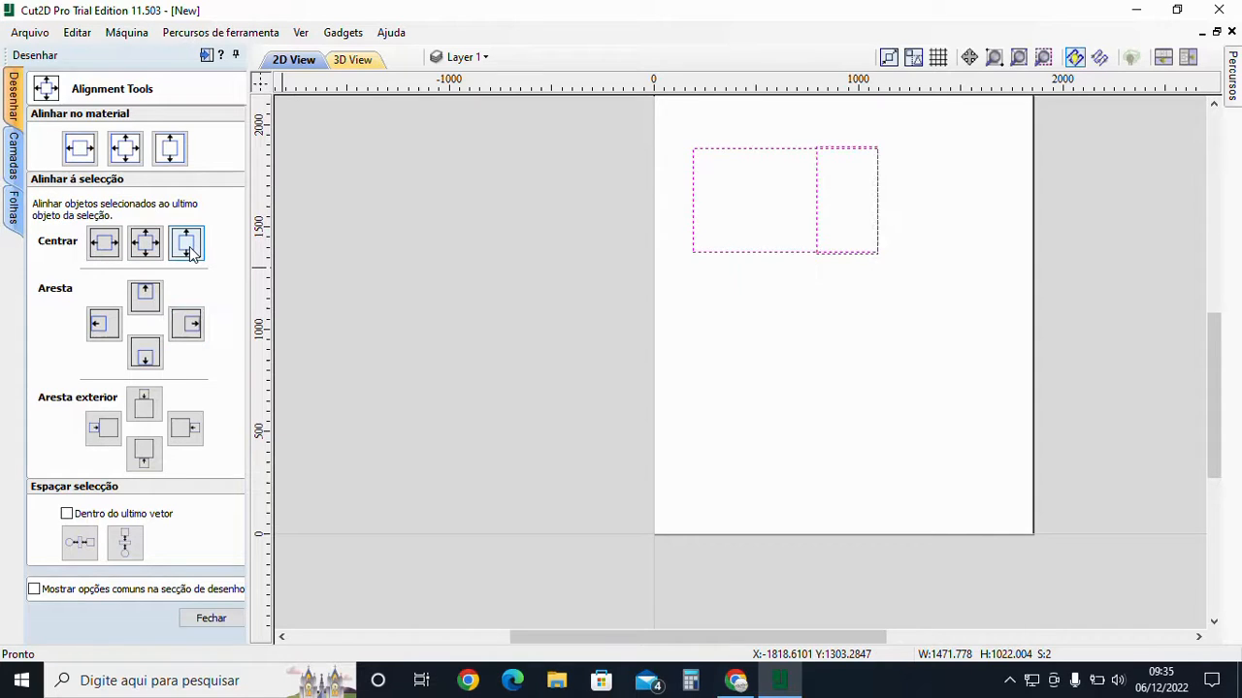
click(190, 327)
key(ctrl+z)
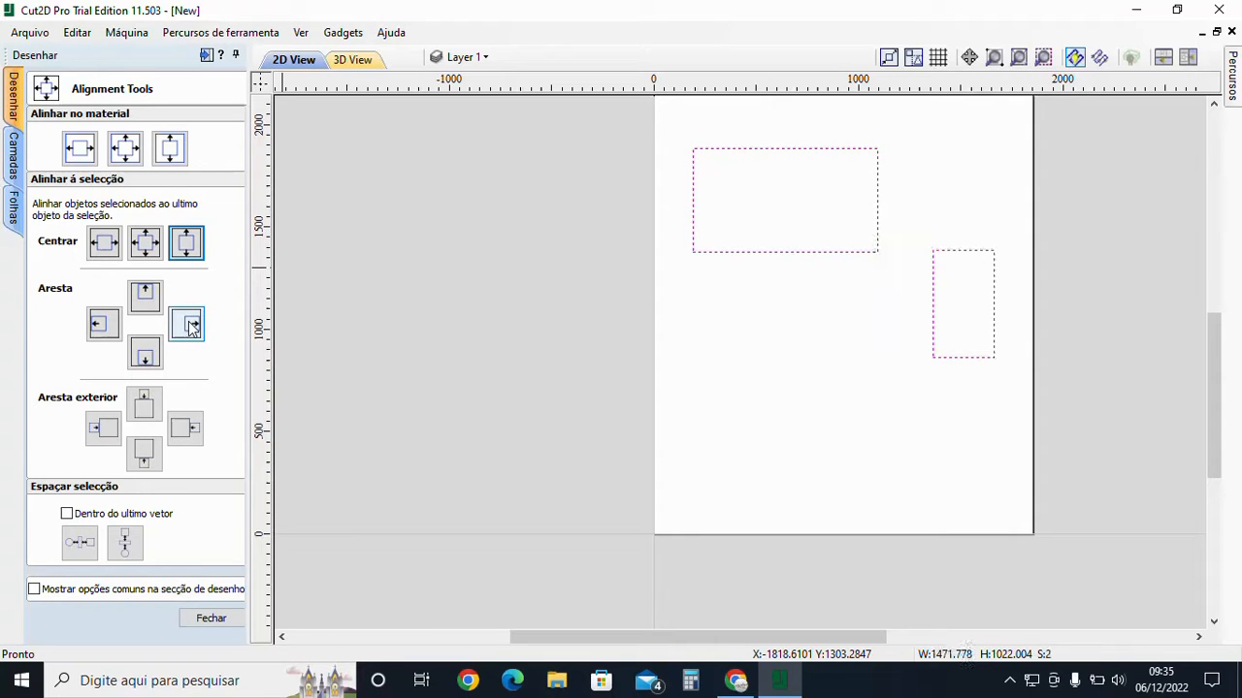
Try horizontal centring and inside right alignment, finishing with the narrow rectangle against the wide one's outside right edge, centred vertically
click(105, 244)
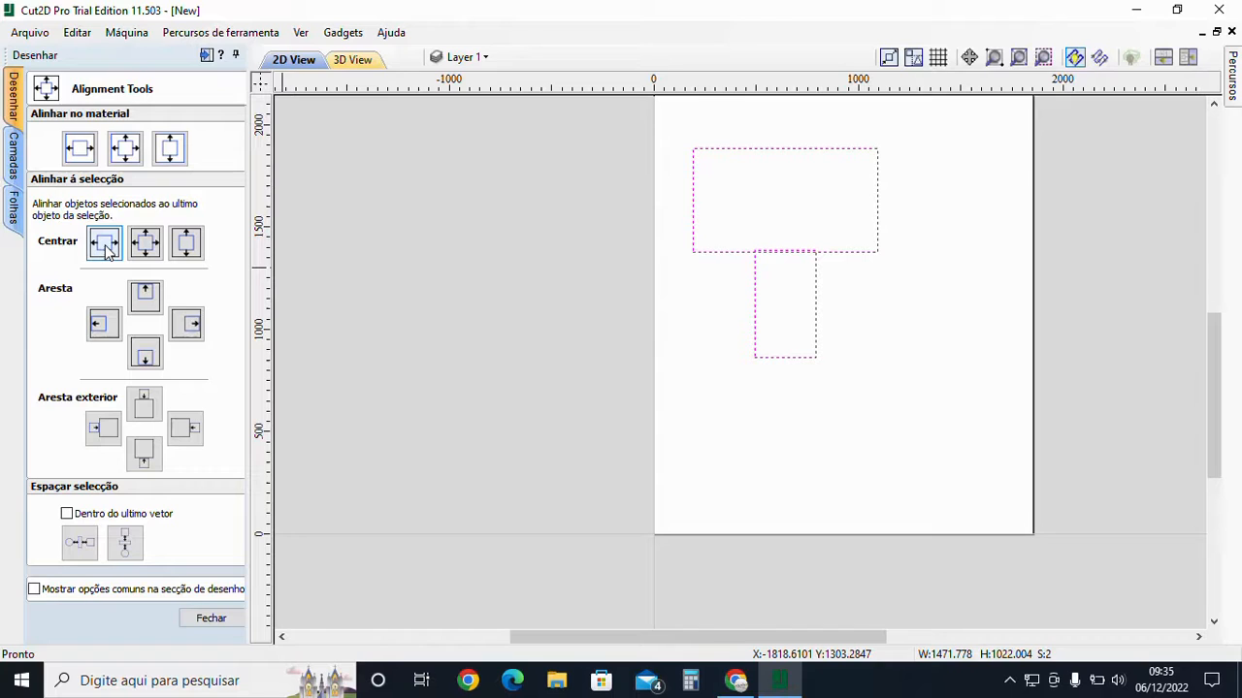
click(189, 324)
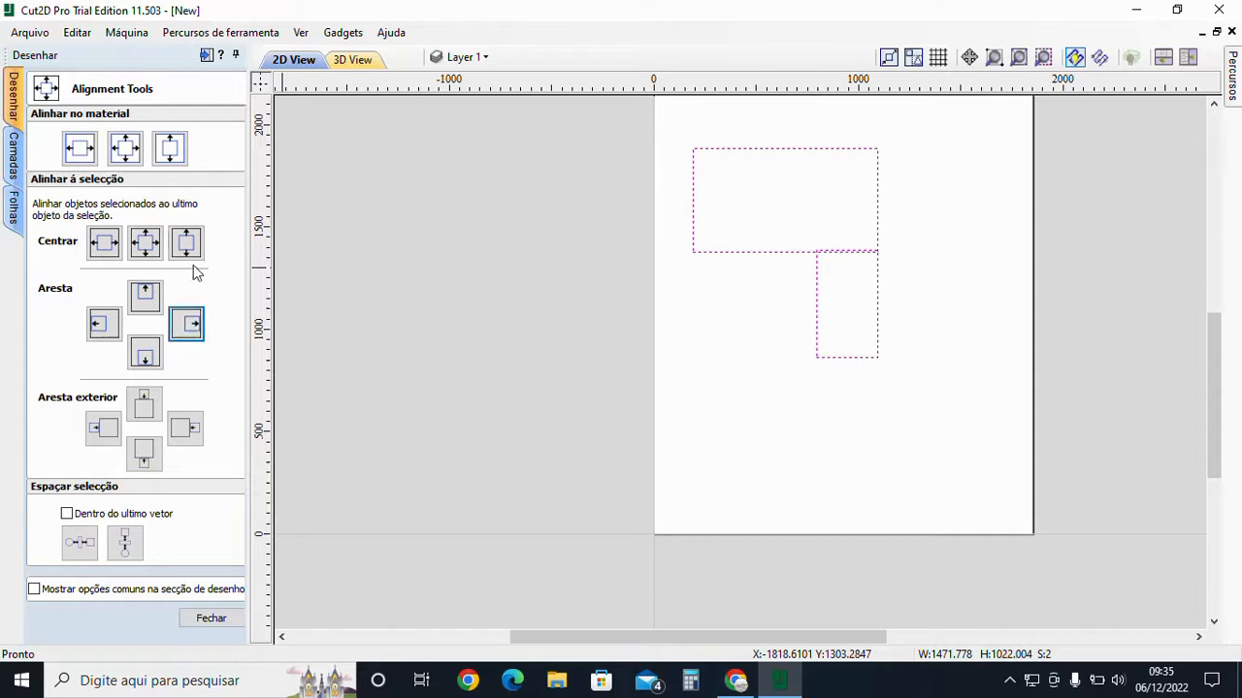
click(192, 437)
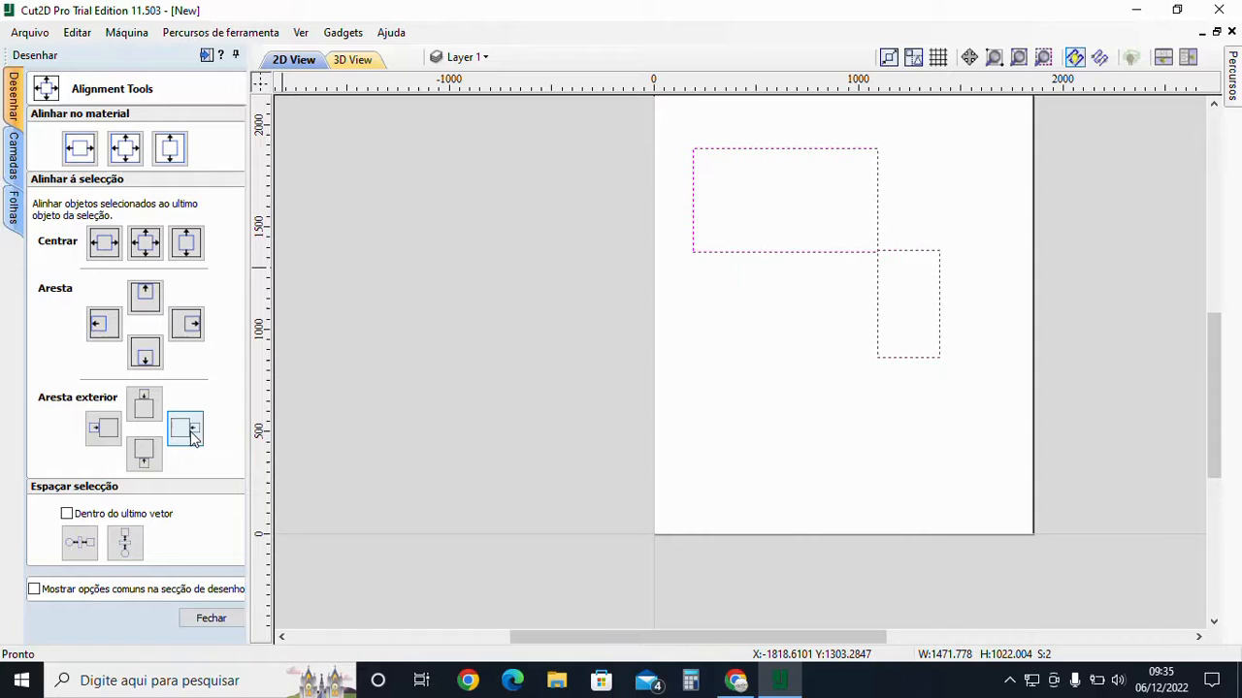
click(187, 246)
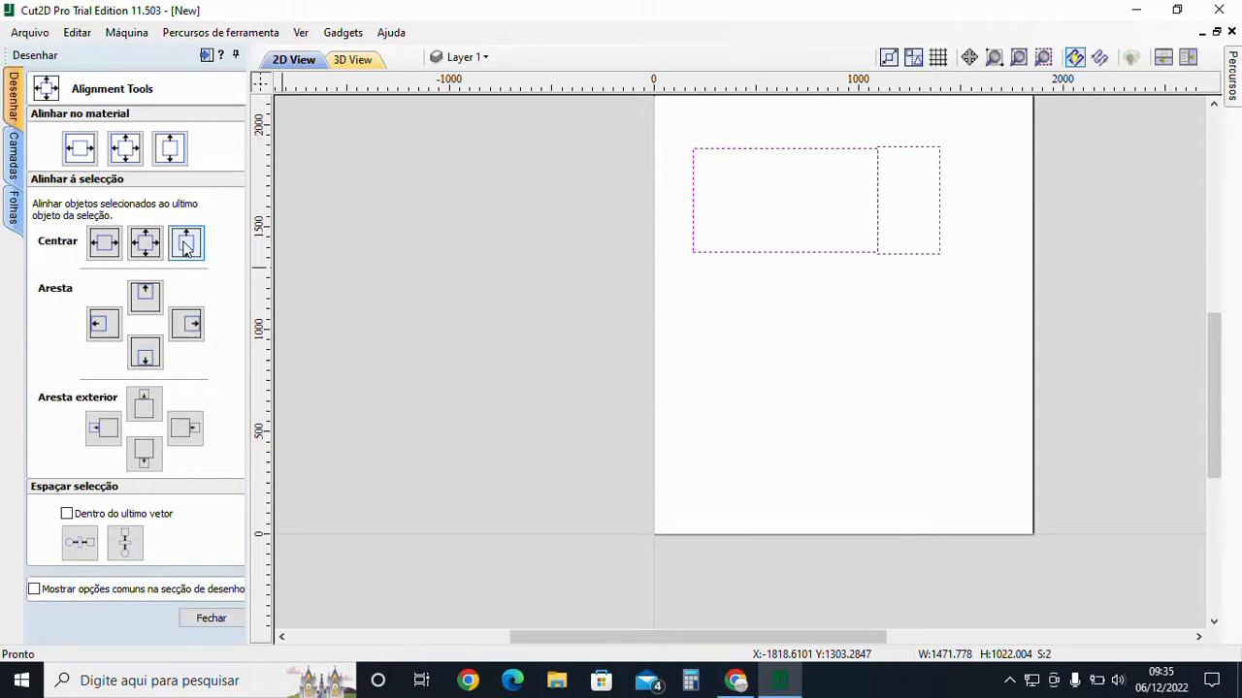
click(191, 328)
click(190, 438)
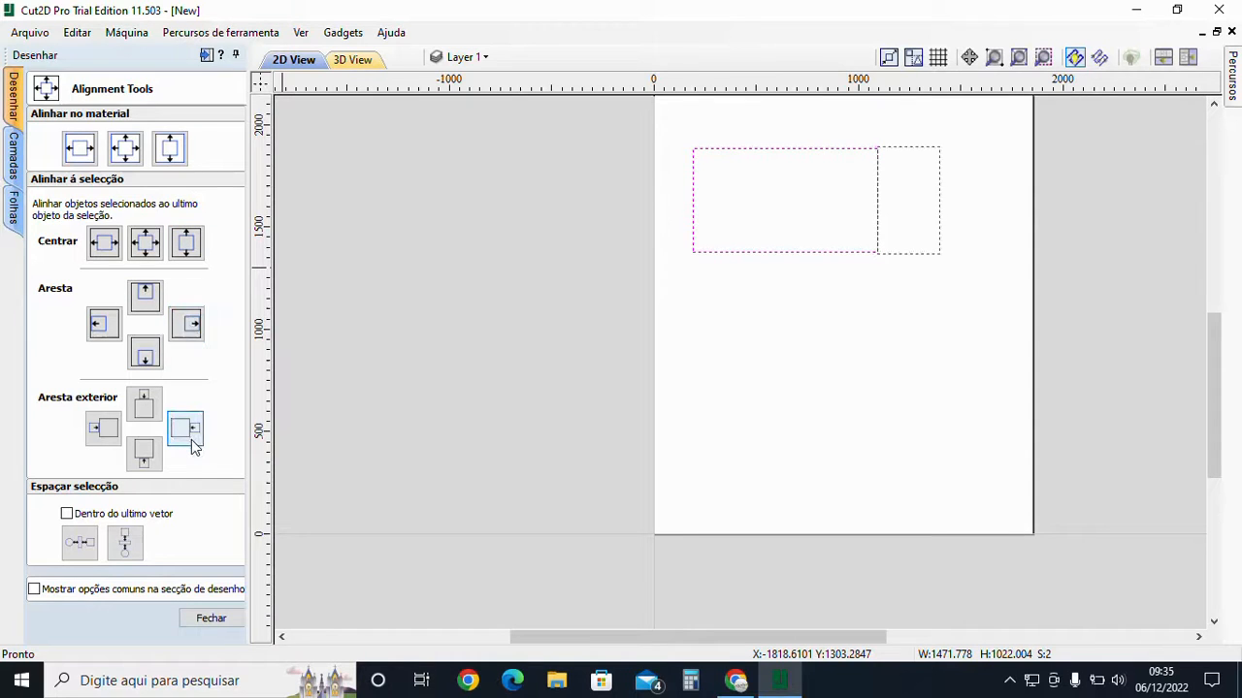
Align the narrow rectangle to the outside top edge of the wide one and centre it horizontally
click(144, 405)
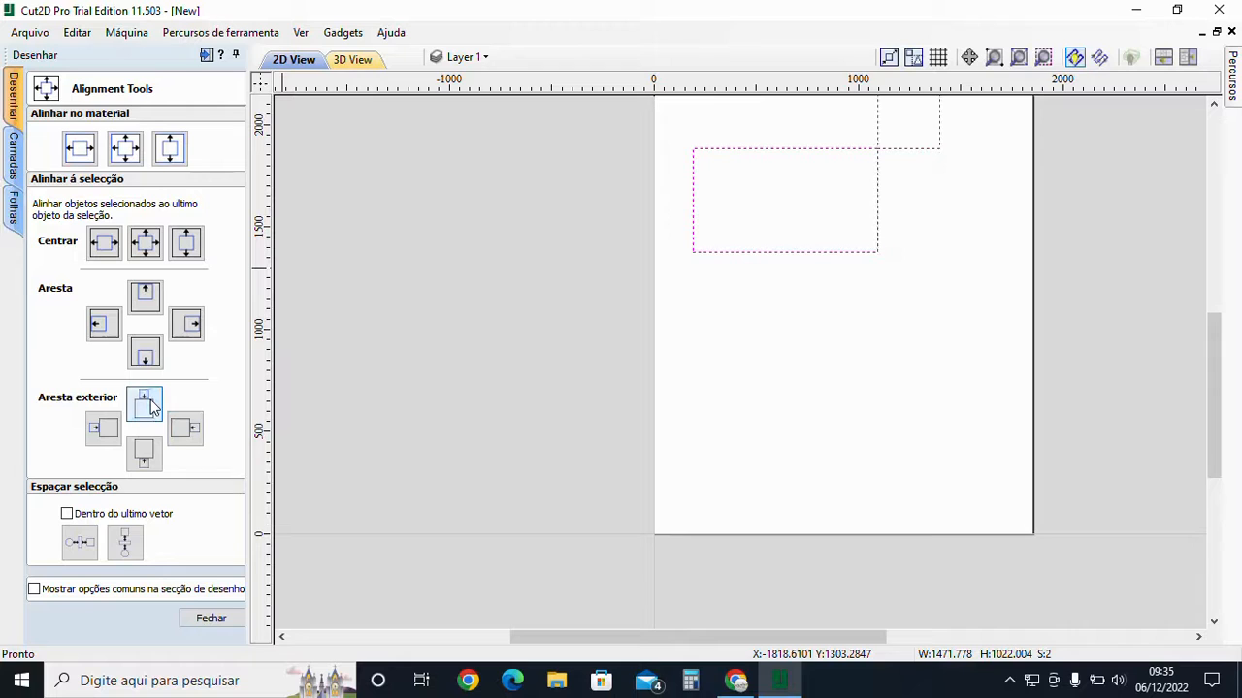
click(105, 243)
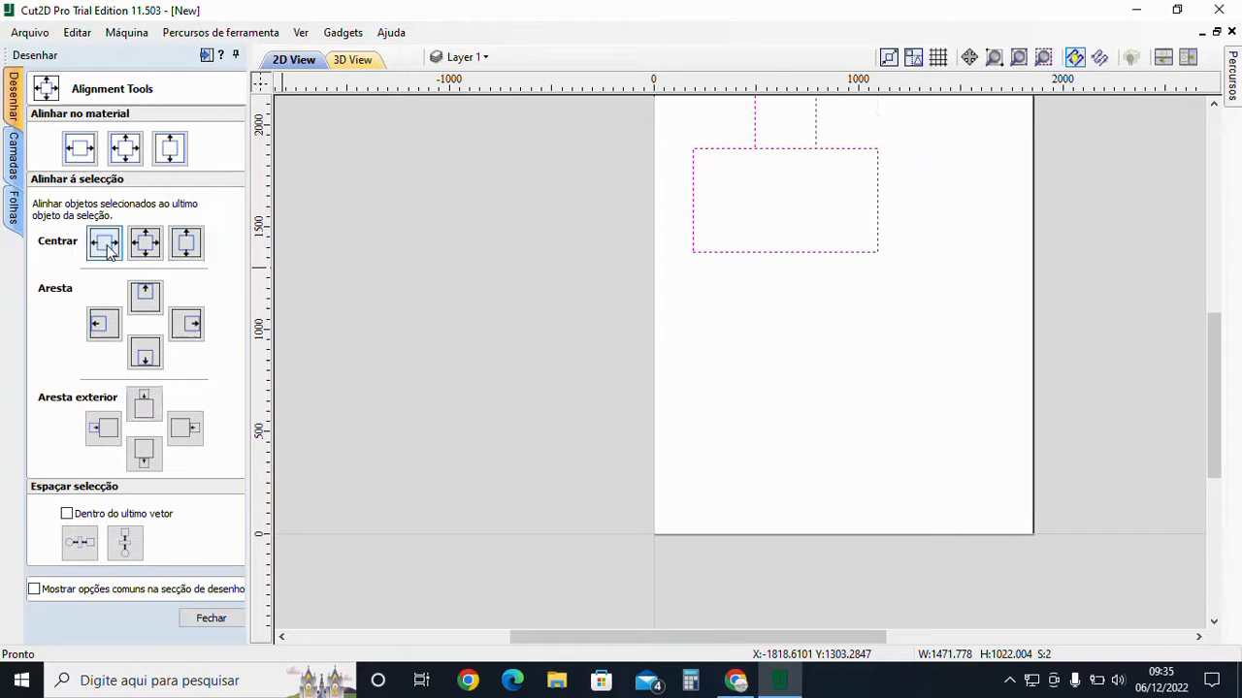
middle_drag(746, 246, 740, 377)
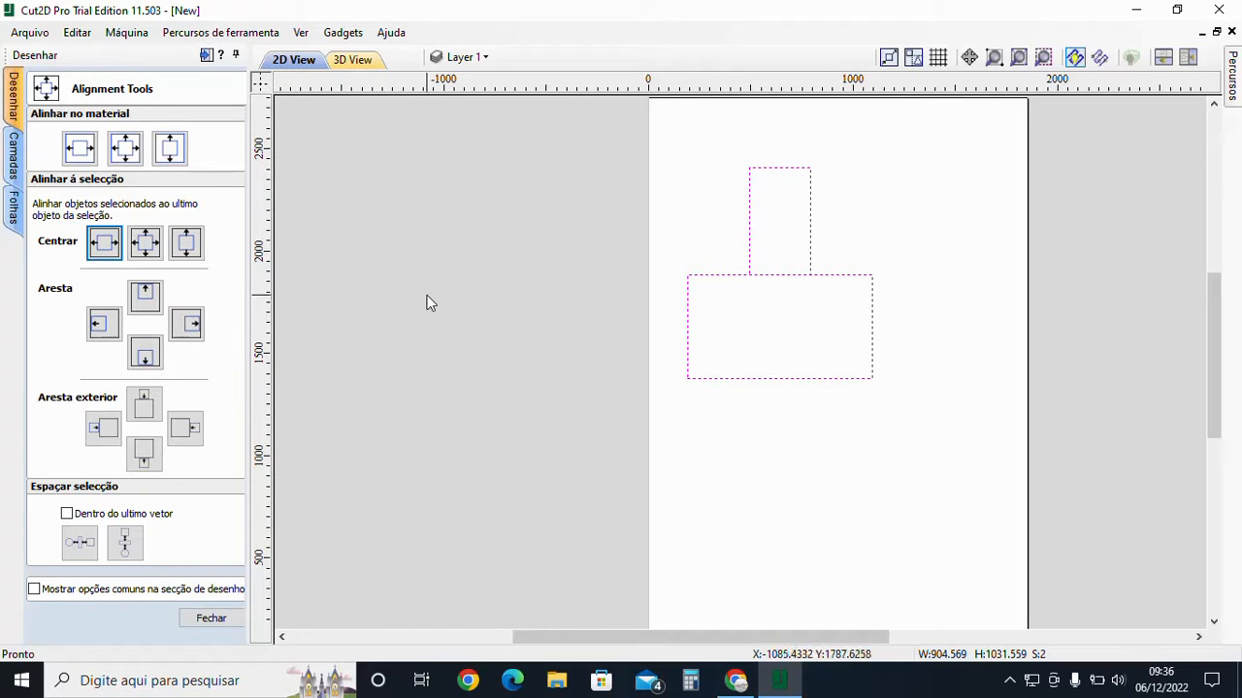
Try trimming the wide rectangle's upper edge with Interactive Vector Trim, and undo the trims
click(212, 619)
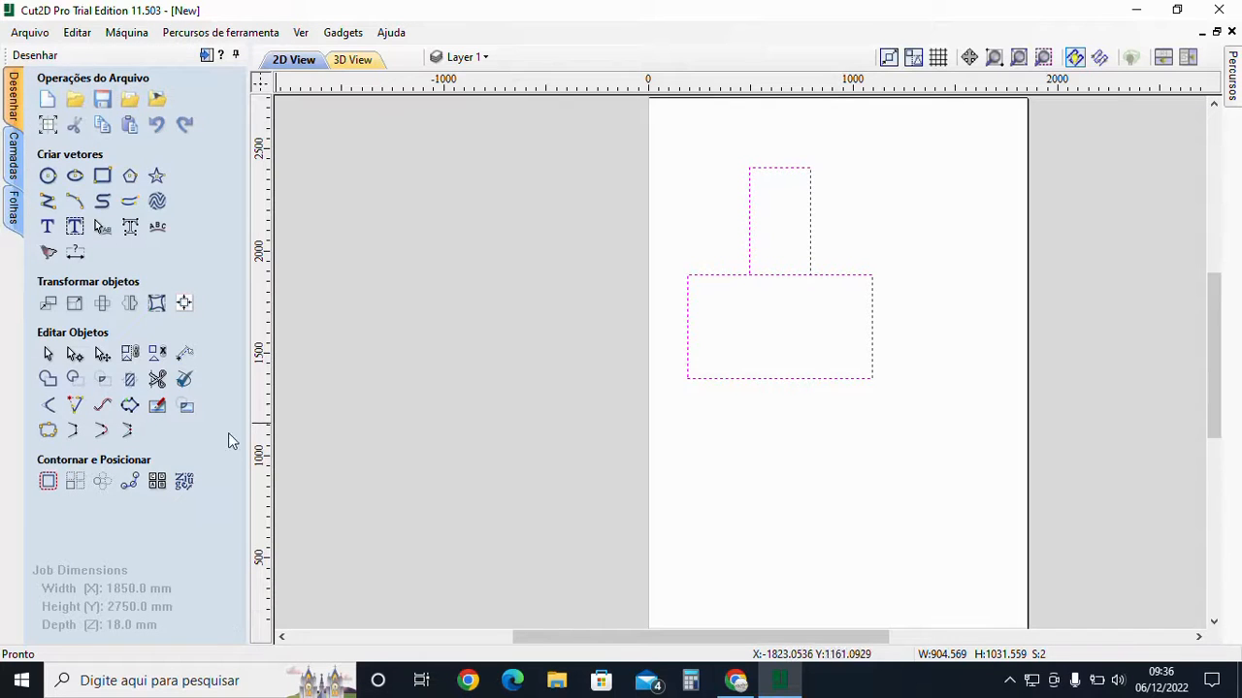
click(157, 380)
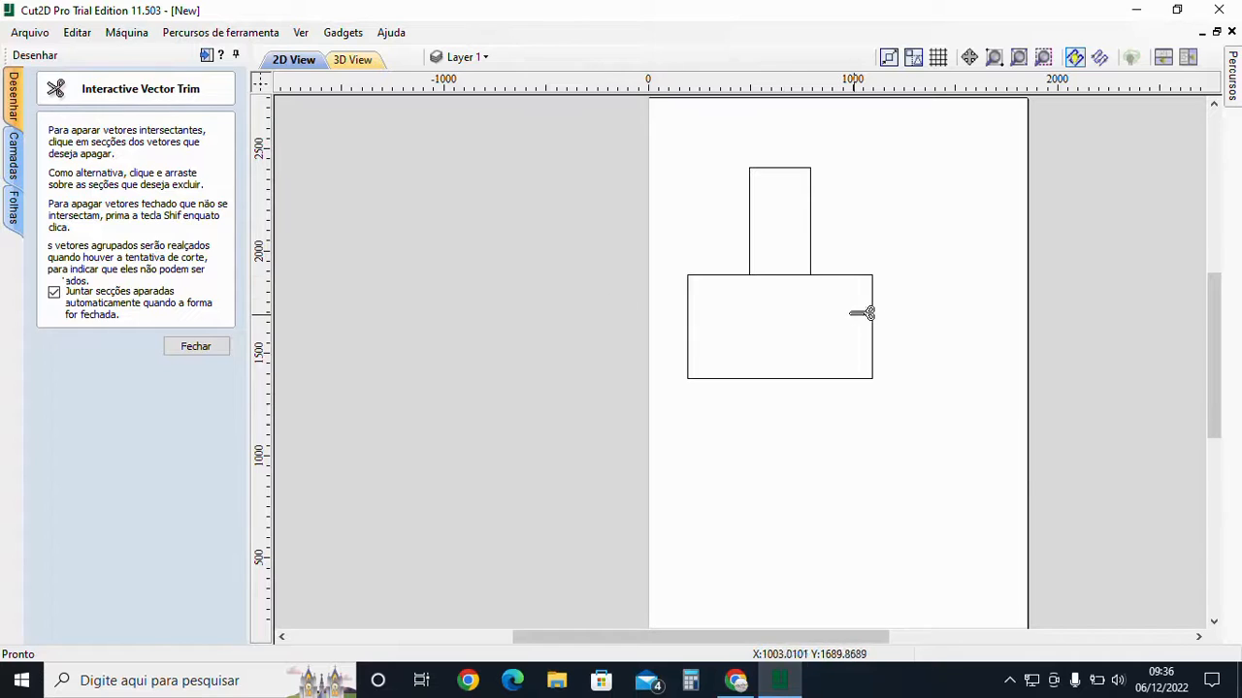
scroll(792, 259, up, 2)
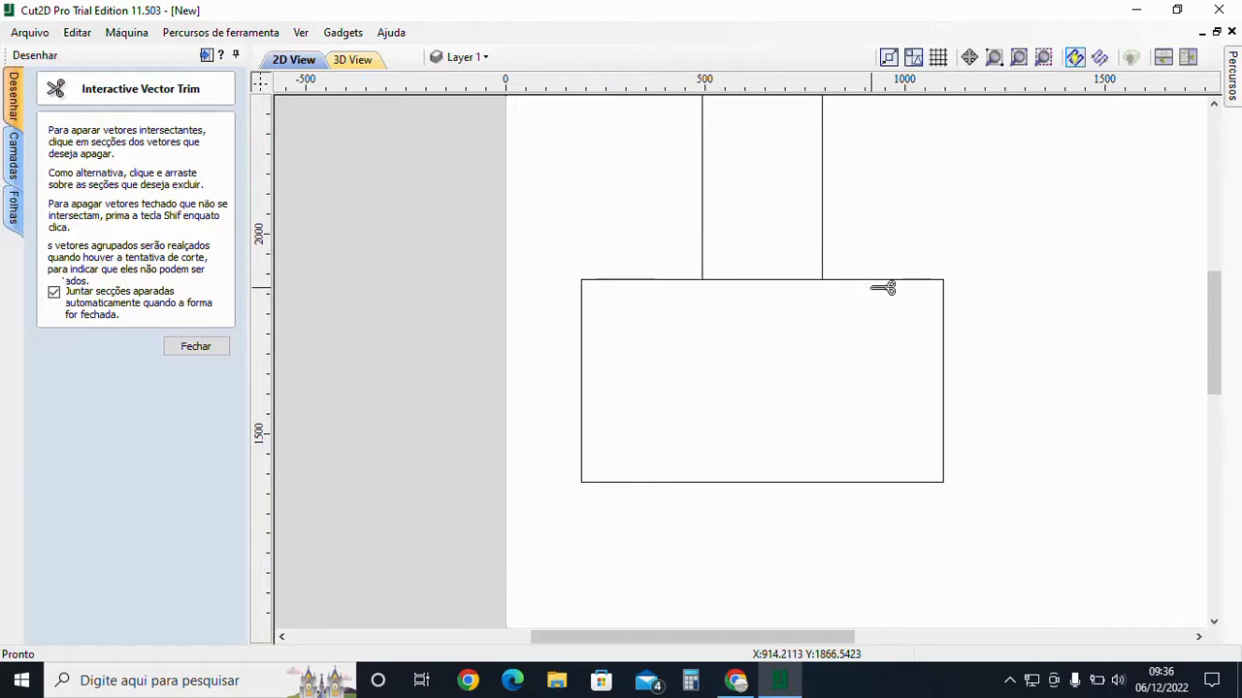
click(883, 287)
click(815, 279)
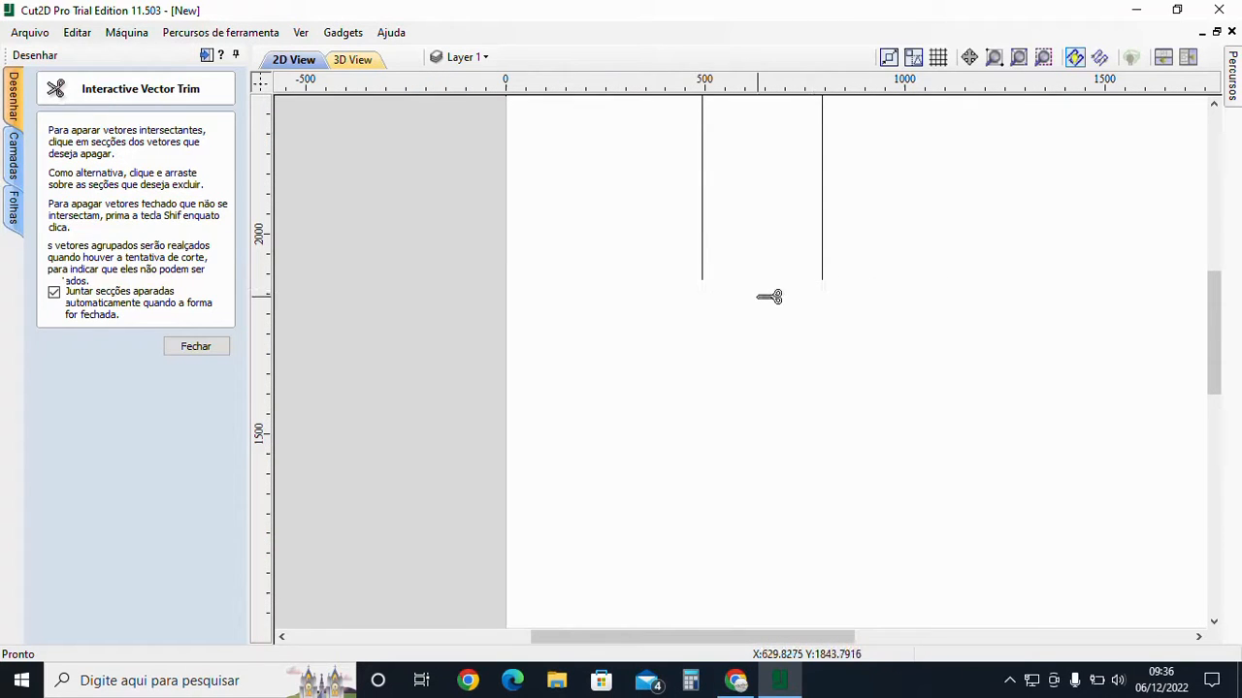
key(ctrl+z)
key(ctrl+z)
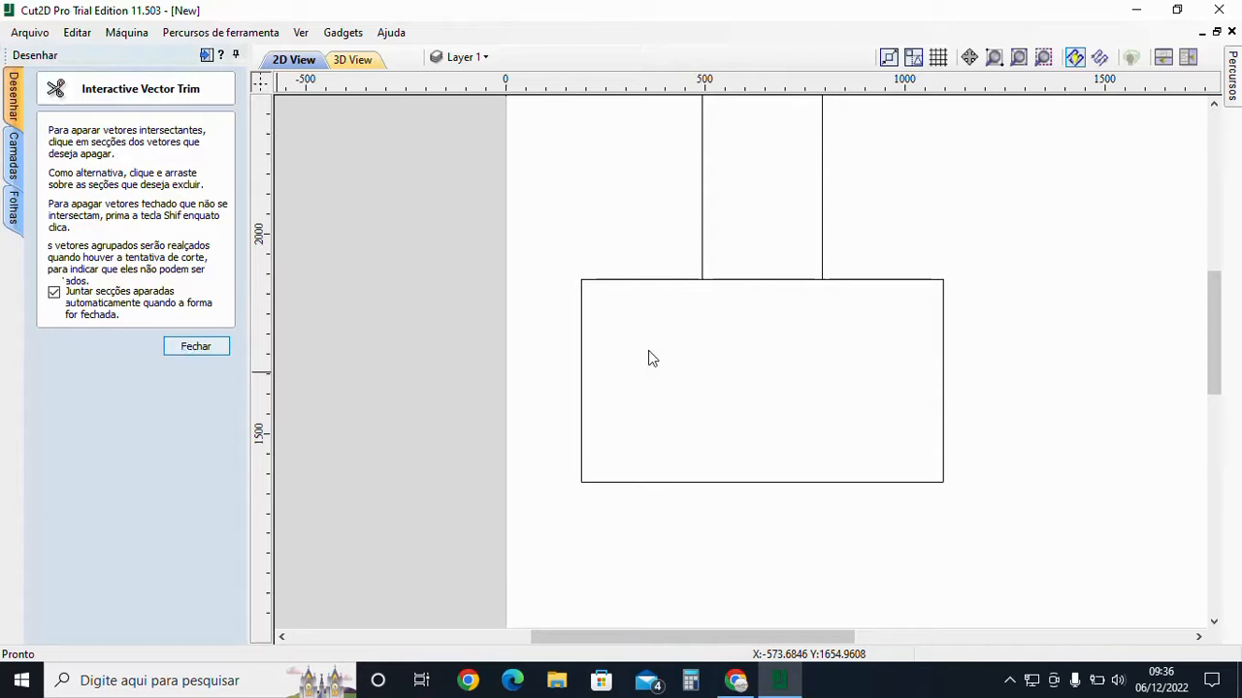
Delete the wide rectangle and undo the deletion
click(215, 353)
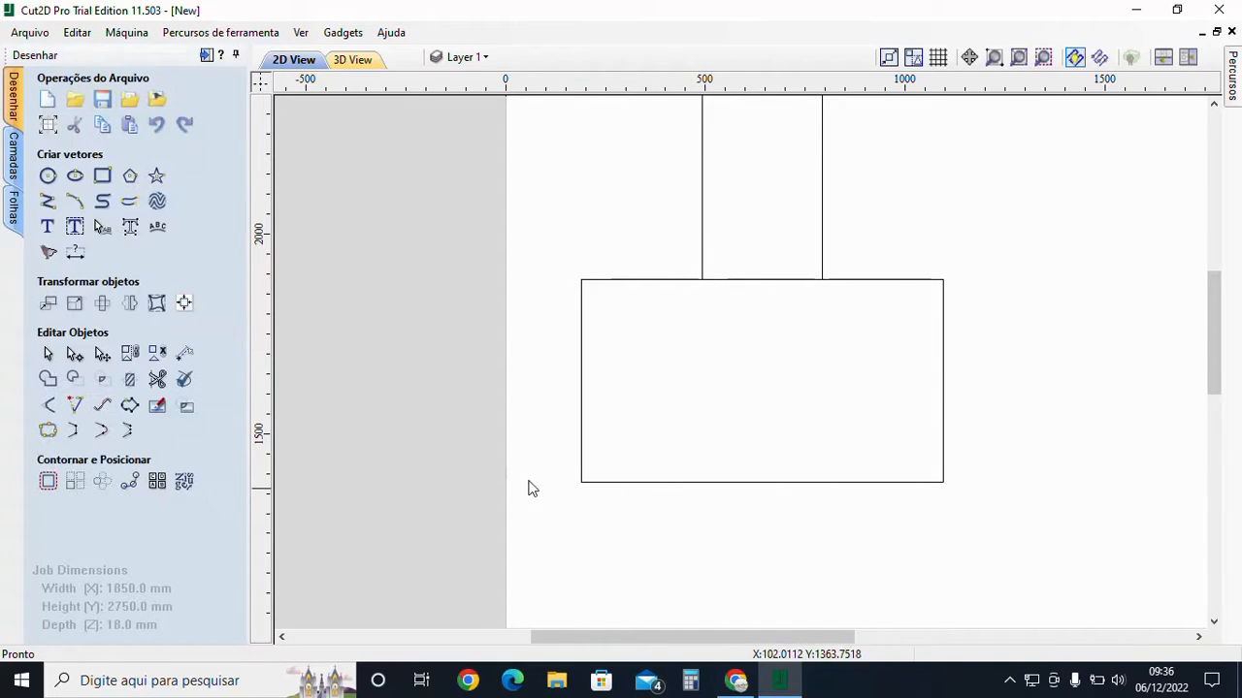
click(673, 491)
key(Delete)
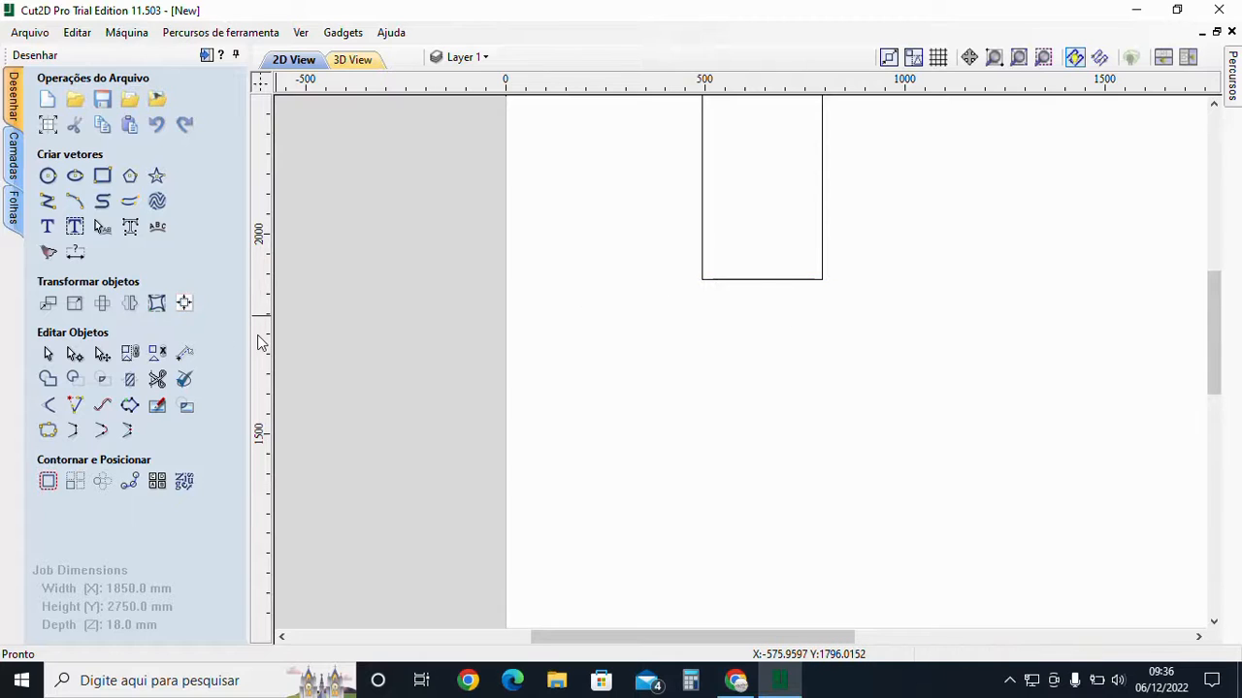
click(157, 379)
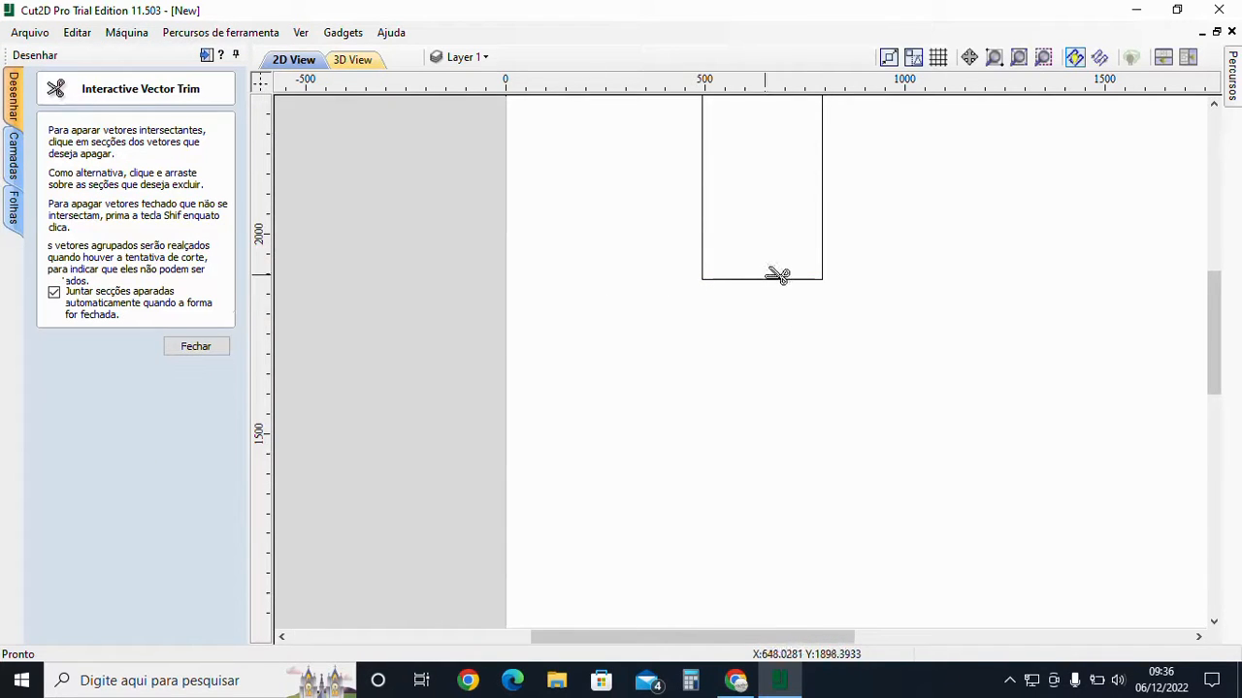
scroll(788, 281, down, 2)
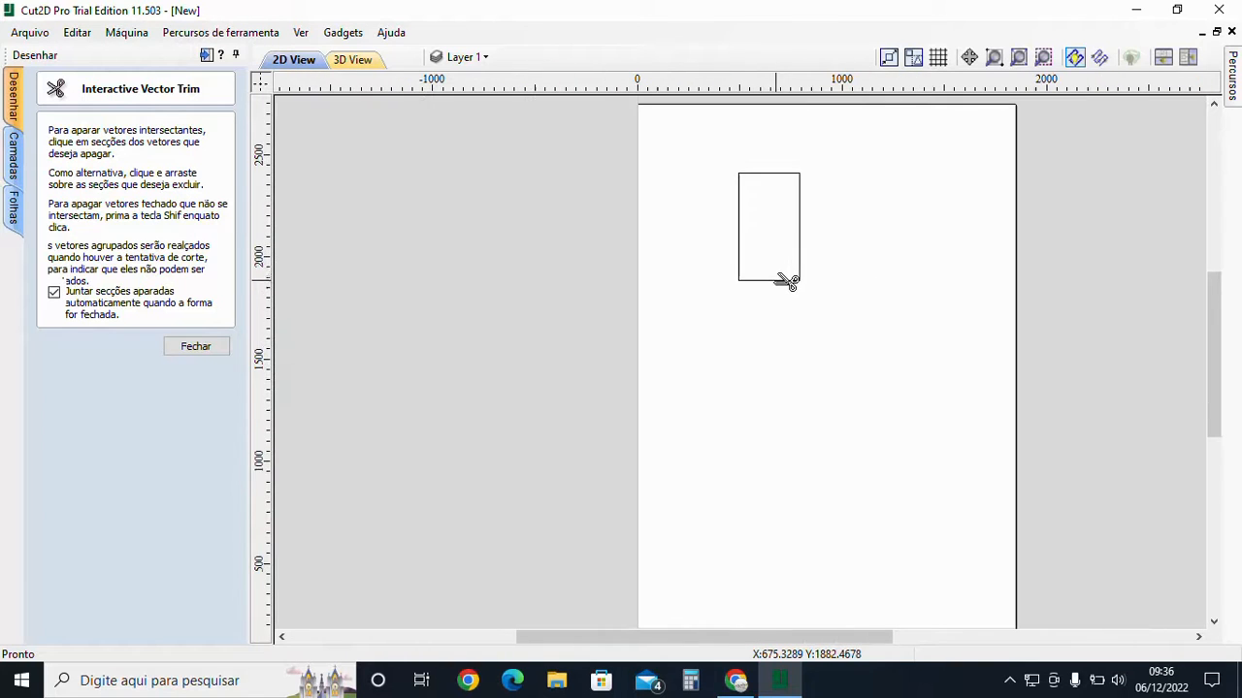
key(ctrl+z)
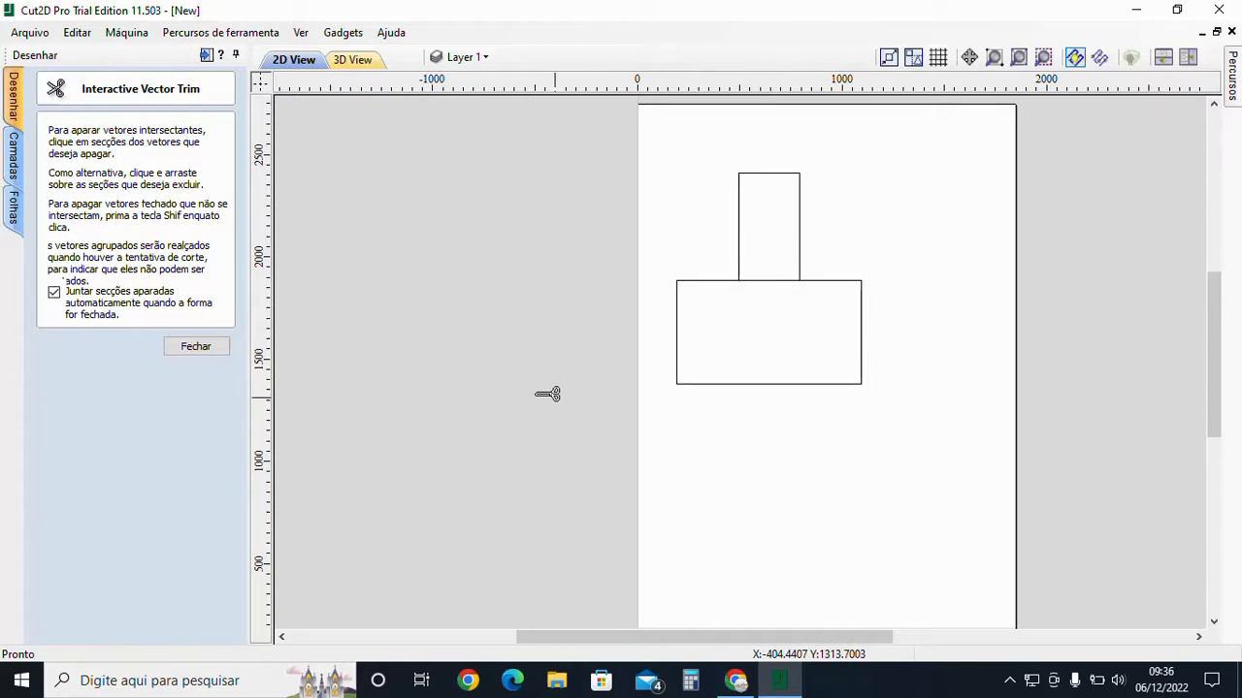
Try trimming the wide rectangle's top edge beside and below the narrow rectangle, undoing each trim
click(840, 283)
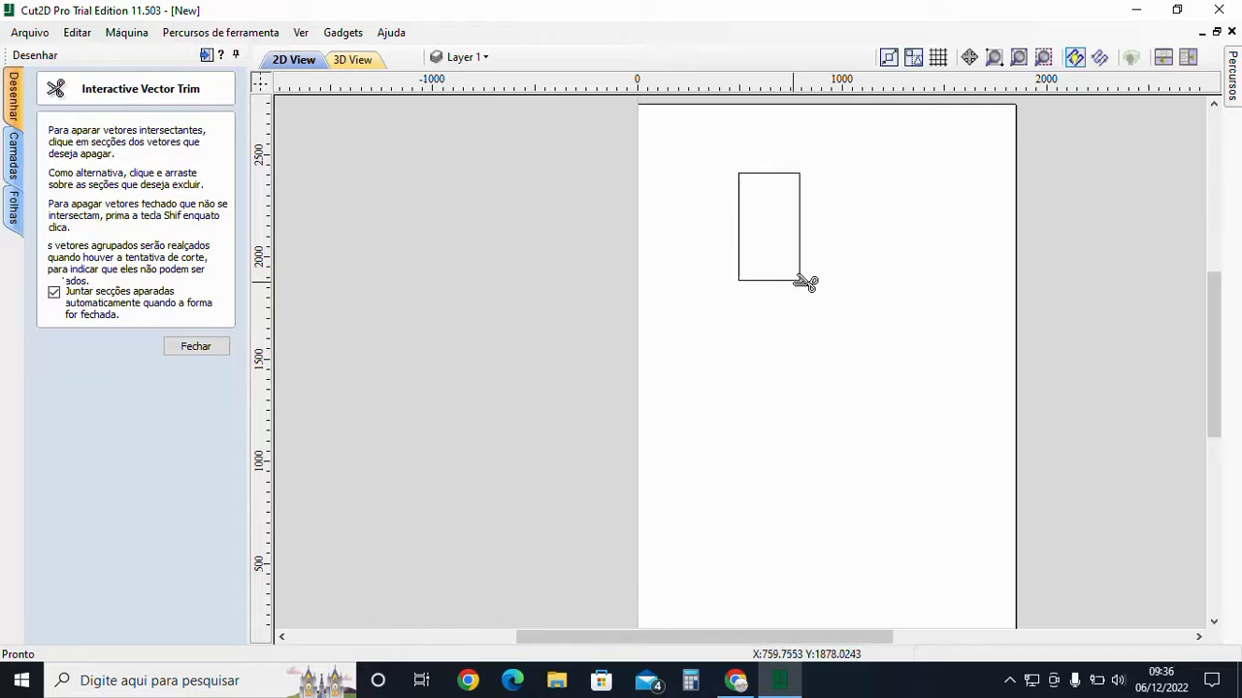
key(ctrl+z)
click(806, 281)
click(779, 281)
key(ctrl+z)
key(ctrl+z)
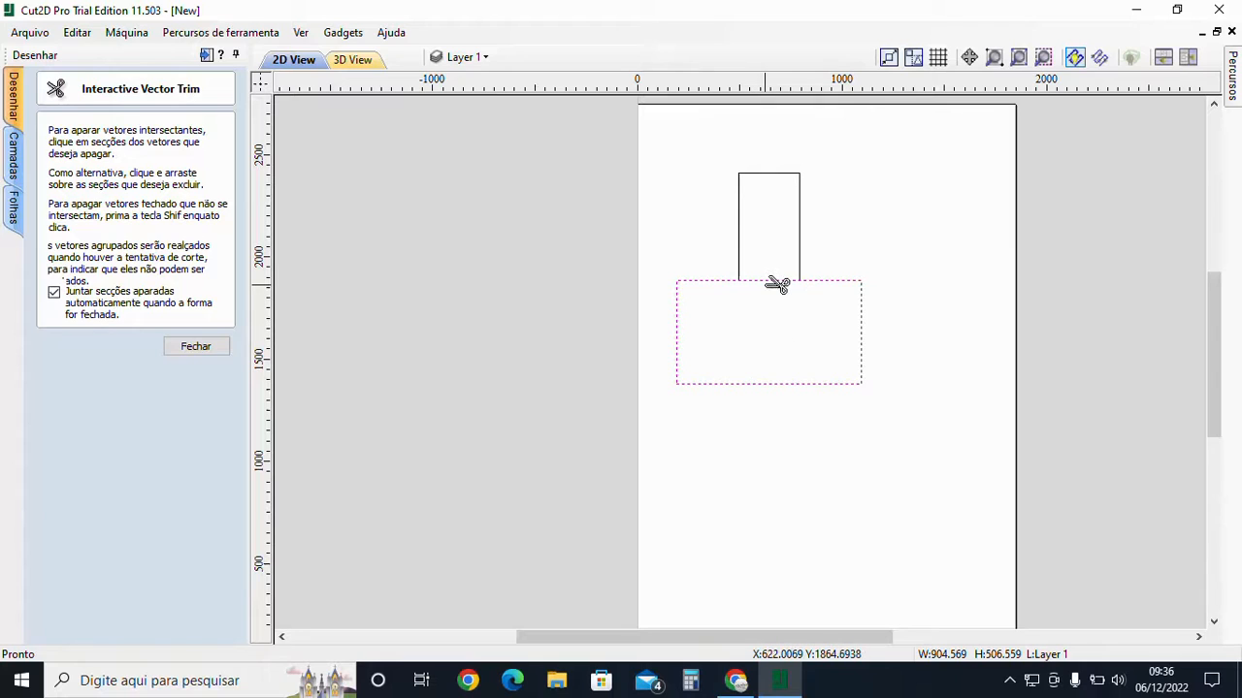
Trim the edge shared by the two rectangles so they form a single outline
click(776, 280)
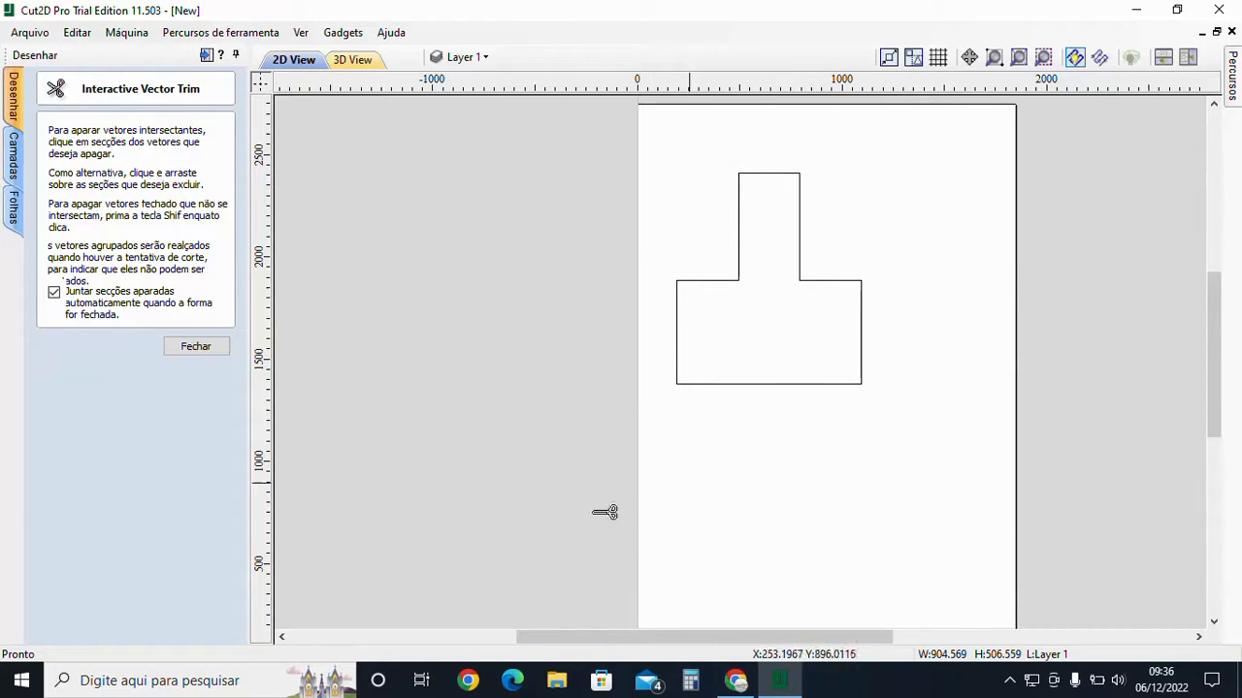
click(196, 347)
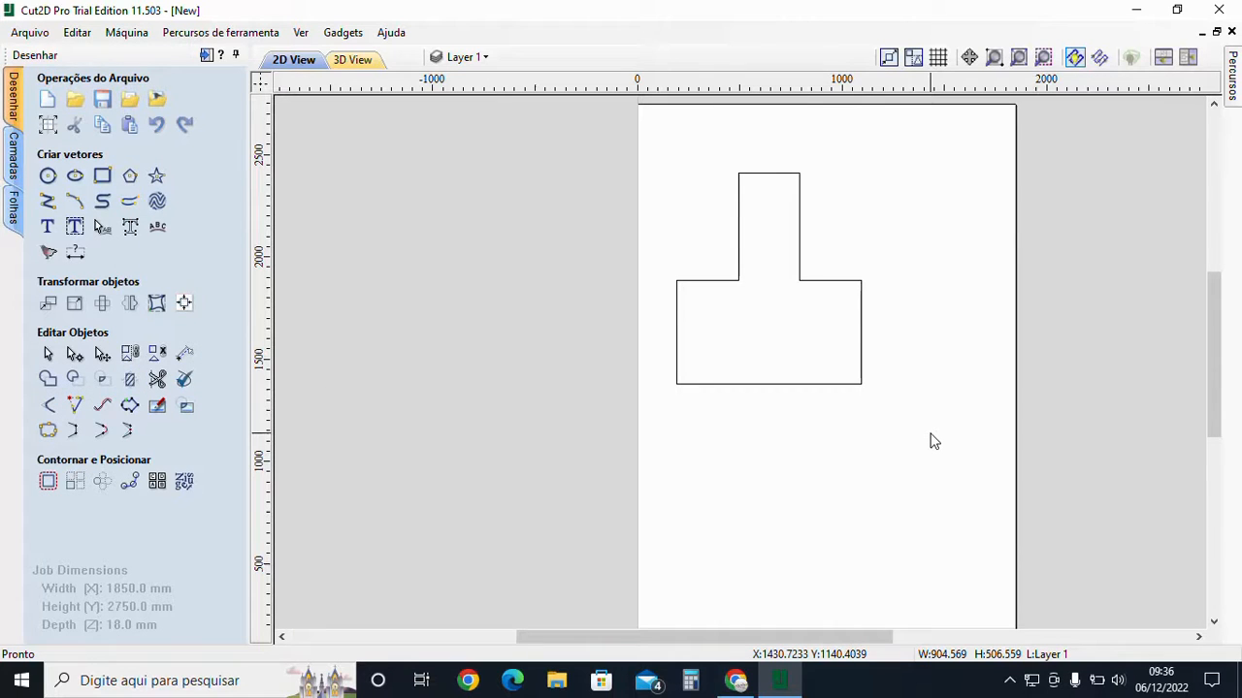
Measure the length of the outline's bottom edge and the height of the wide part's left side
click(795, 386)
scroll(740, 434, up, 2)
click(735, 433)
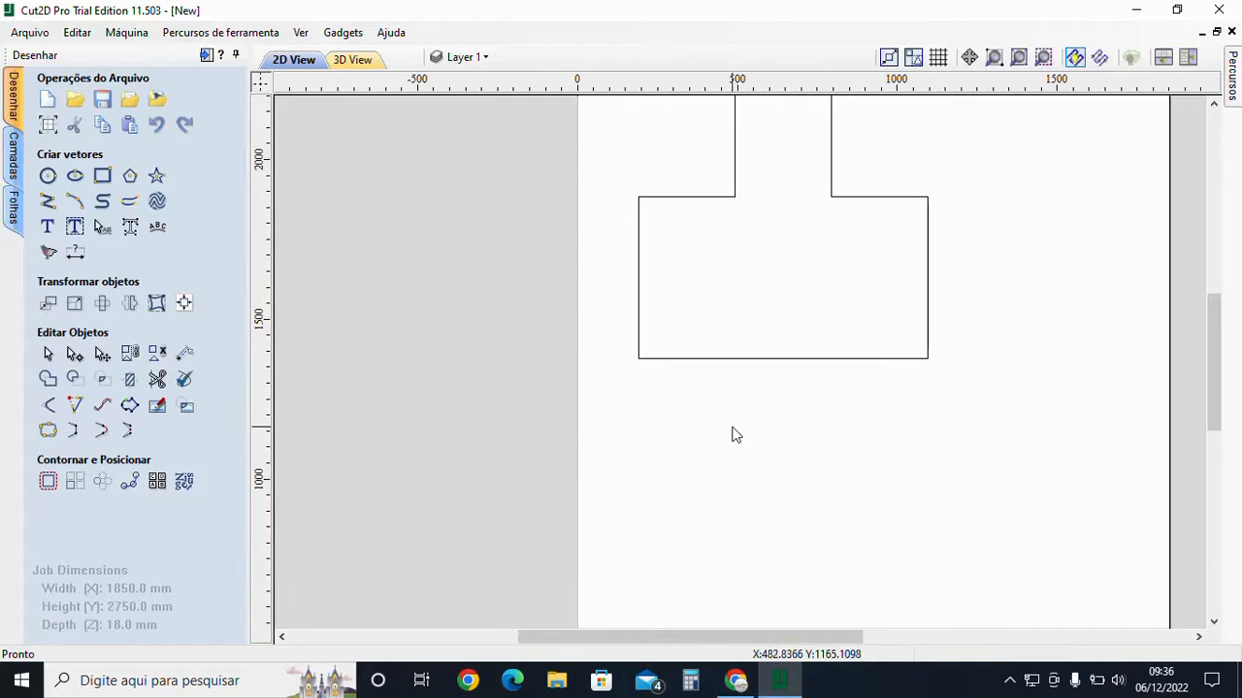
click(184, 356)
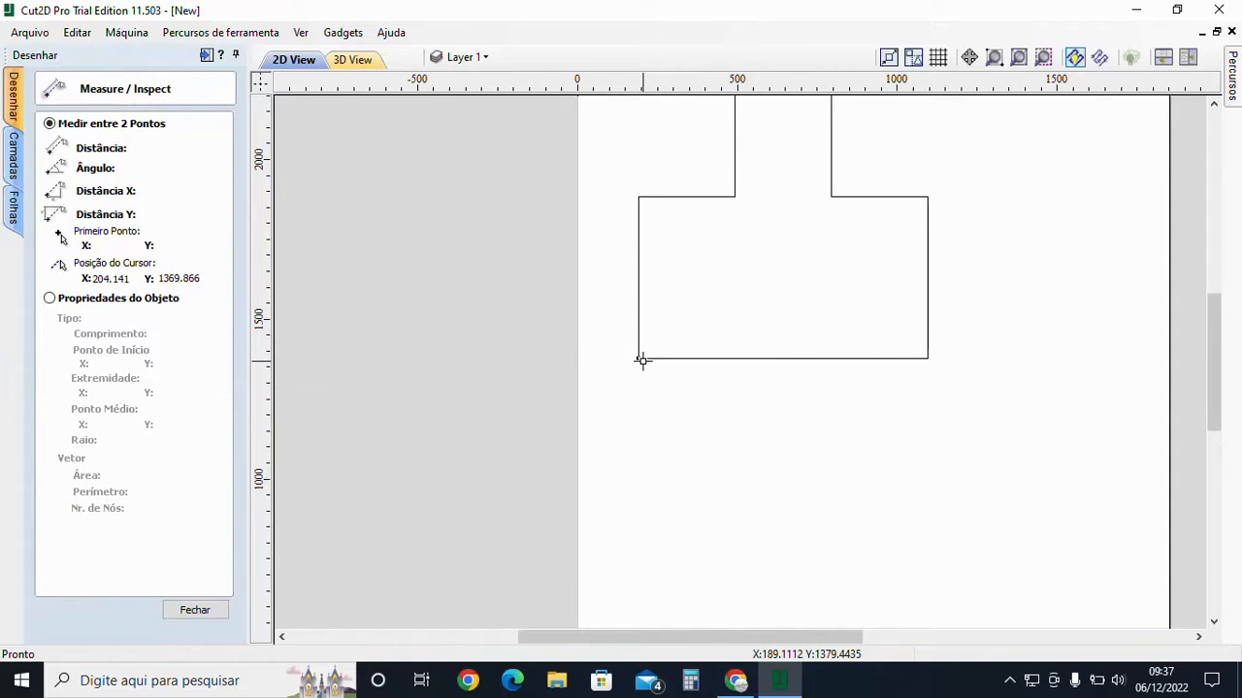
drag(641, 361, 930, 362)
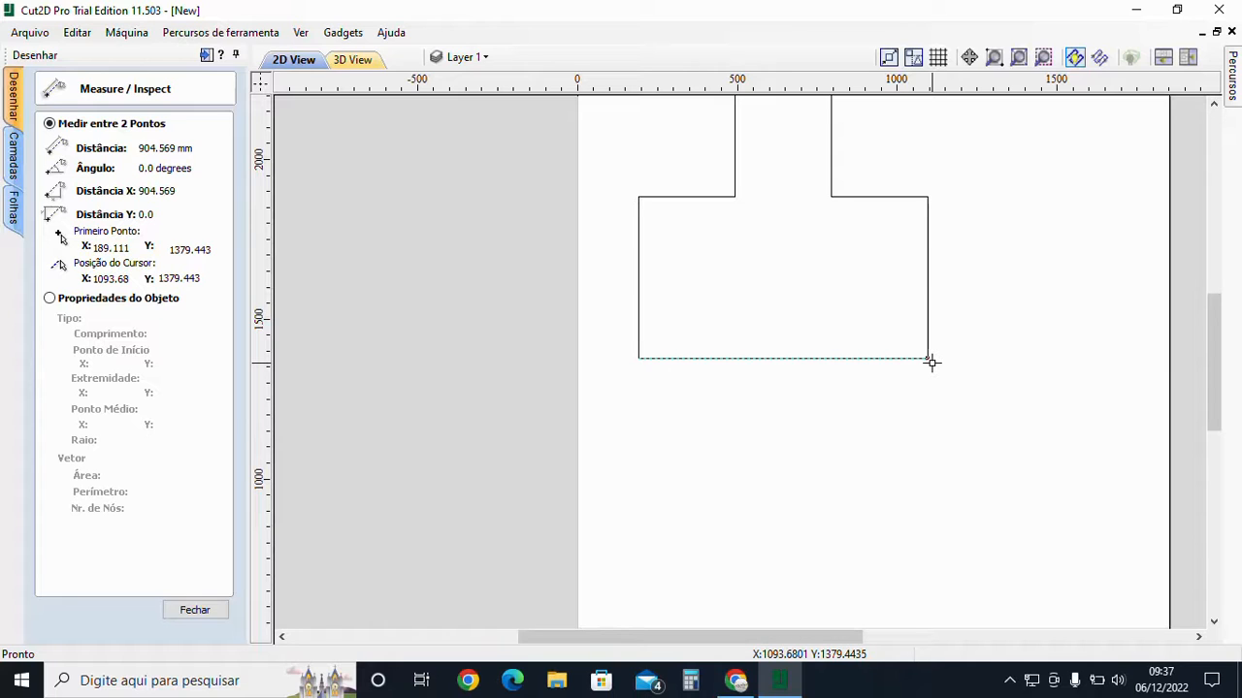
drag(930, 362, 643, 196)
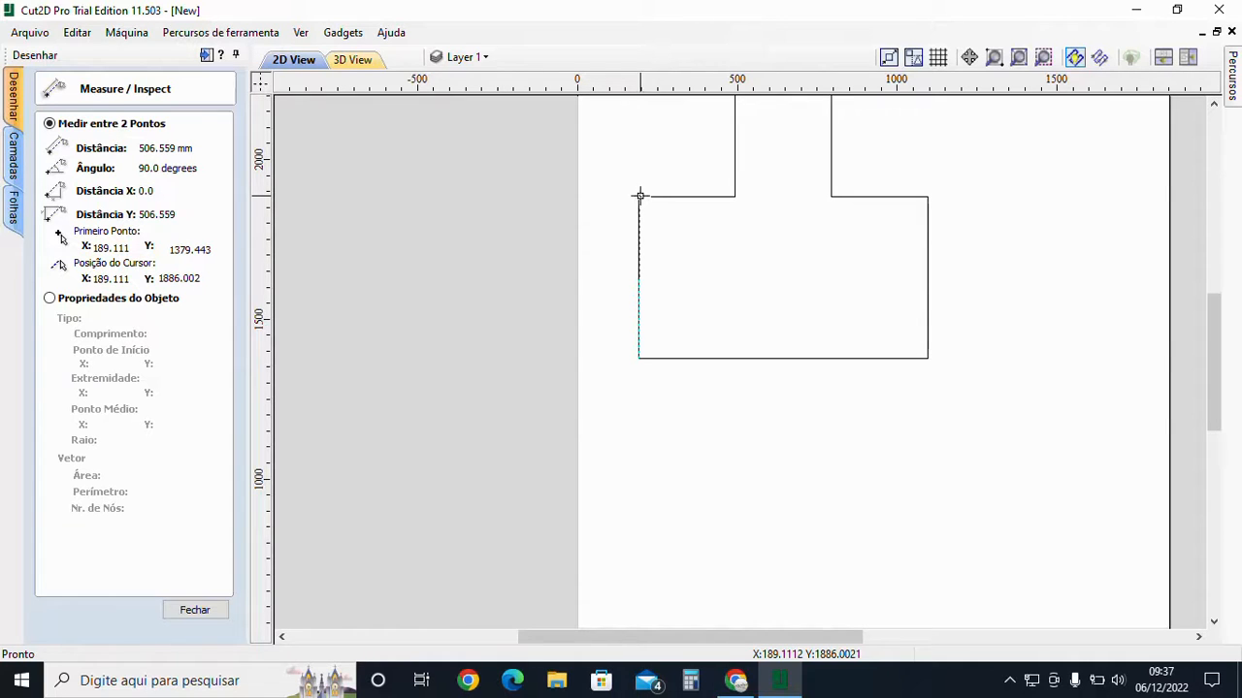
key(Escape)
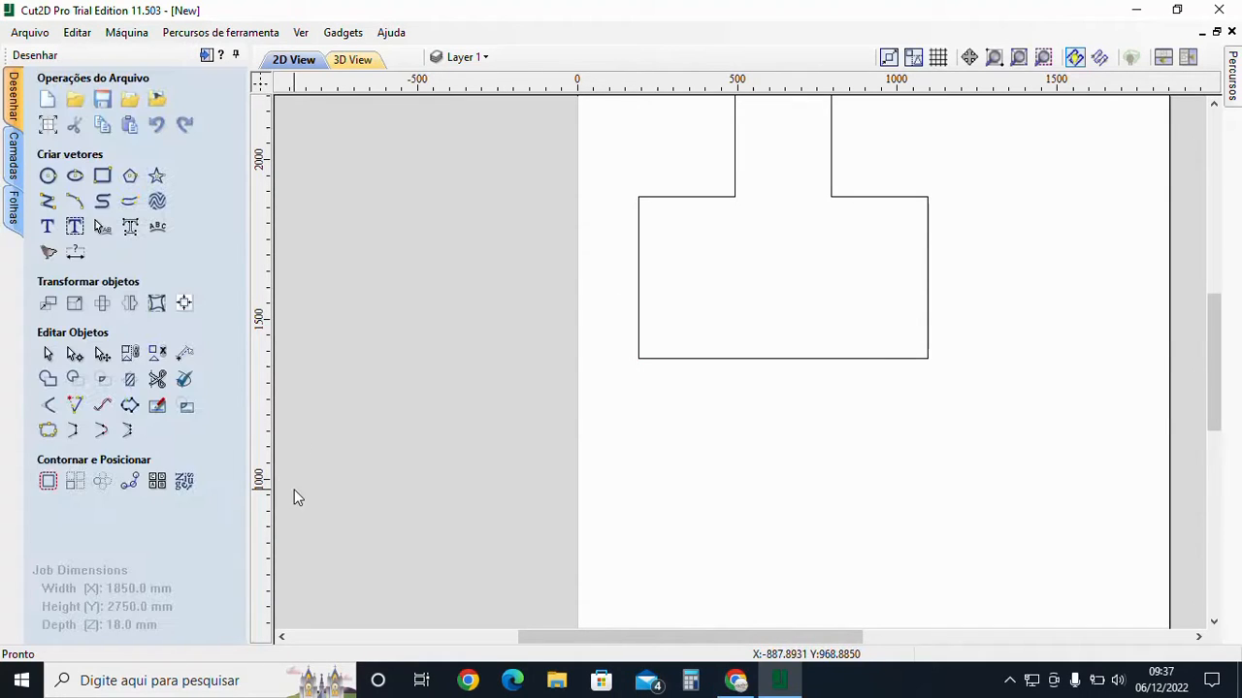
Apply normal 100 mm fillets to the lower right and upper right corners of the outline's wide part
click(49, 408)
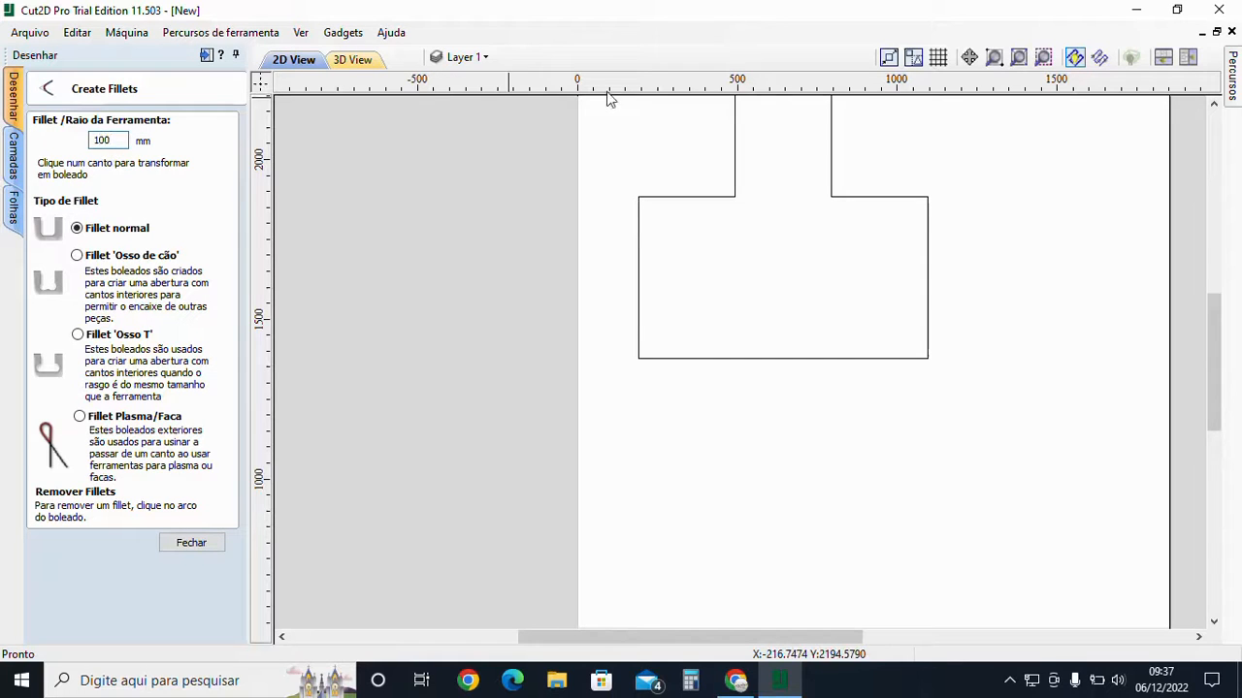
click(929, 355)
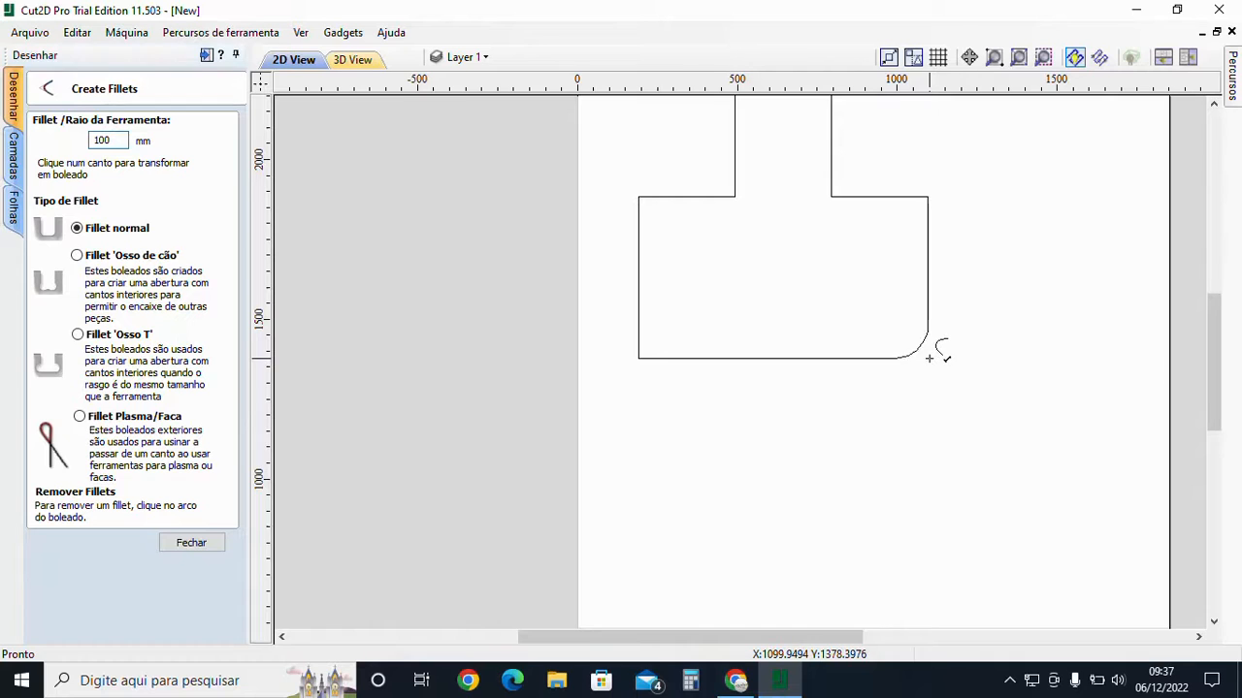
middle_drag(776, 242, 826, 349)
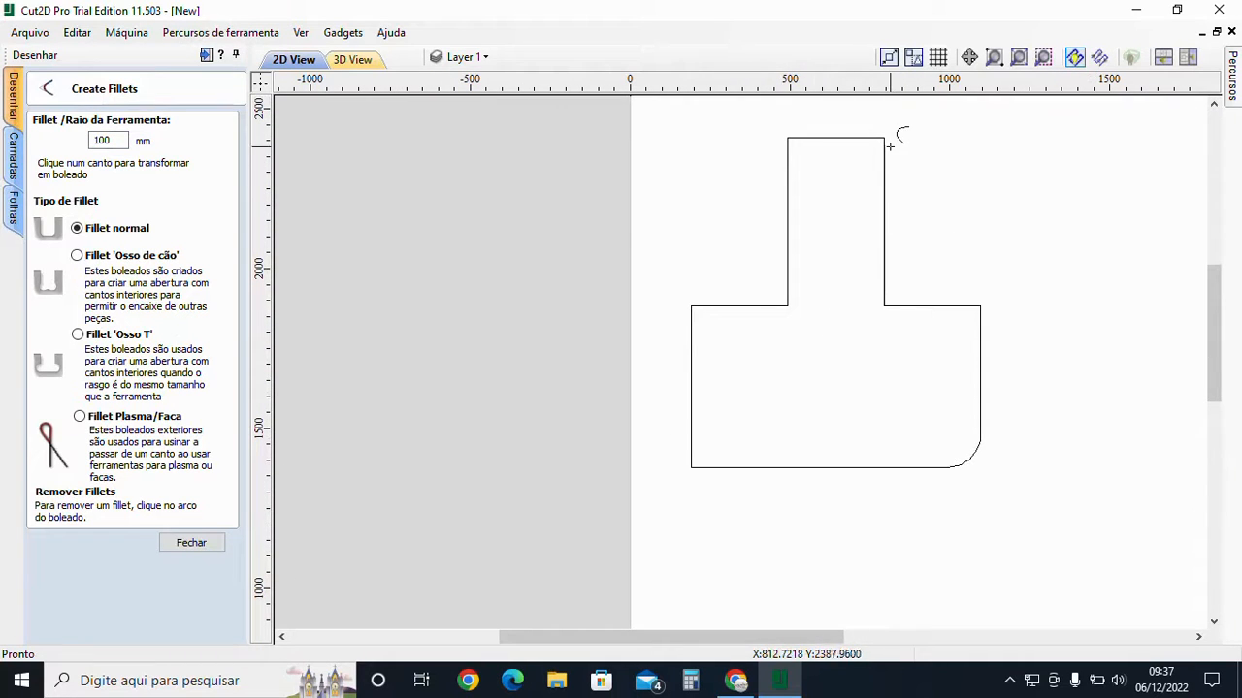
click(983, 304)
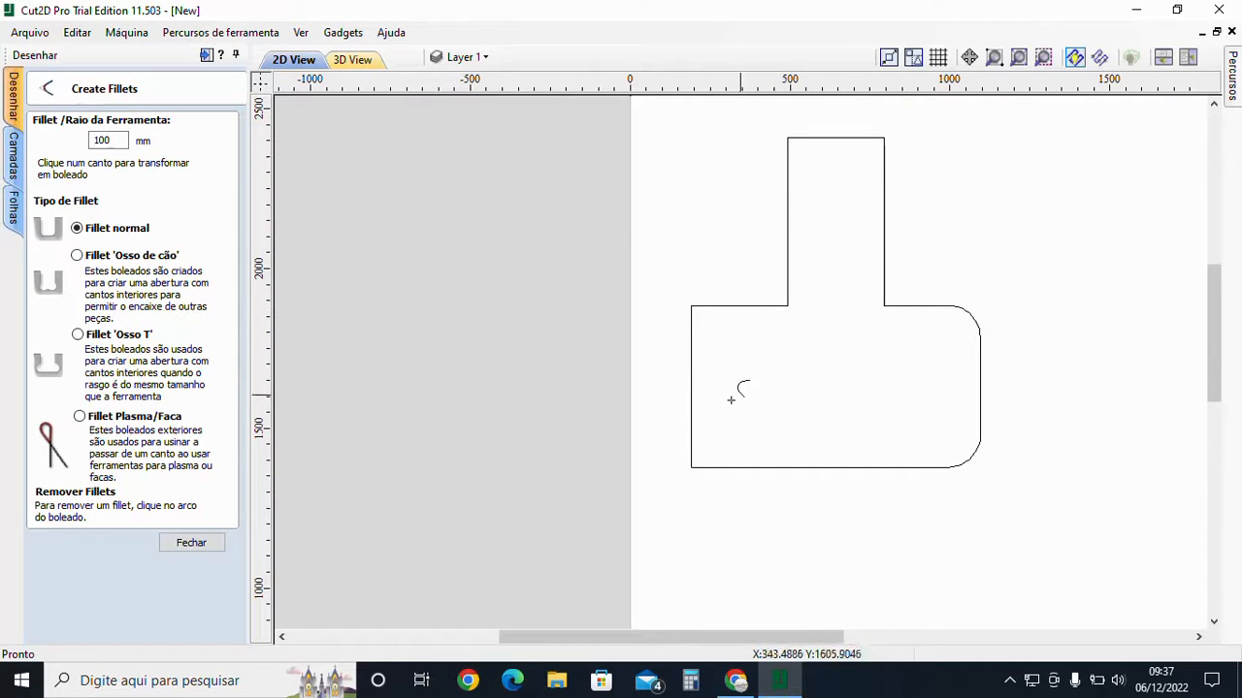
Add a 100 mm dog-bone fillet to the wide part's upper left corner and a T-bone fillet to the left inner corner
click(78, 256)
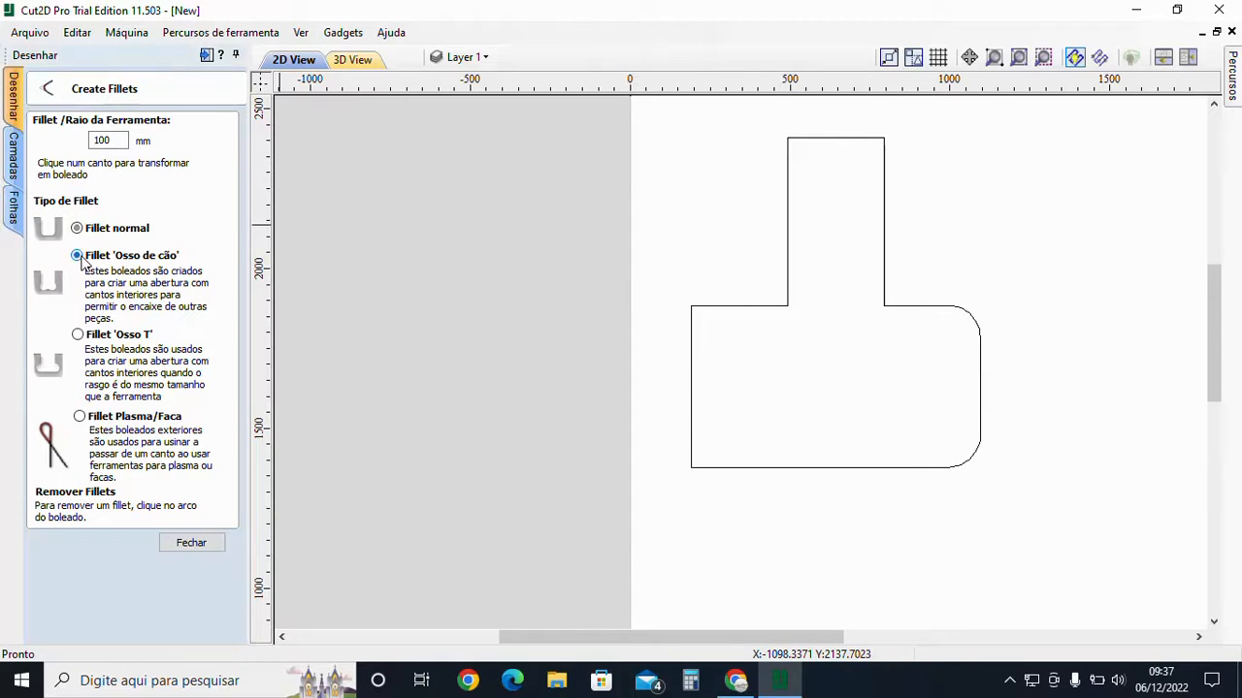
click(698, 310)
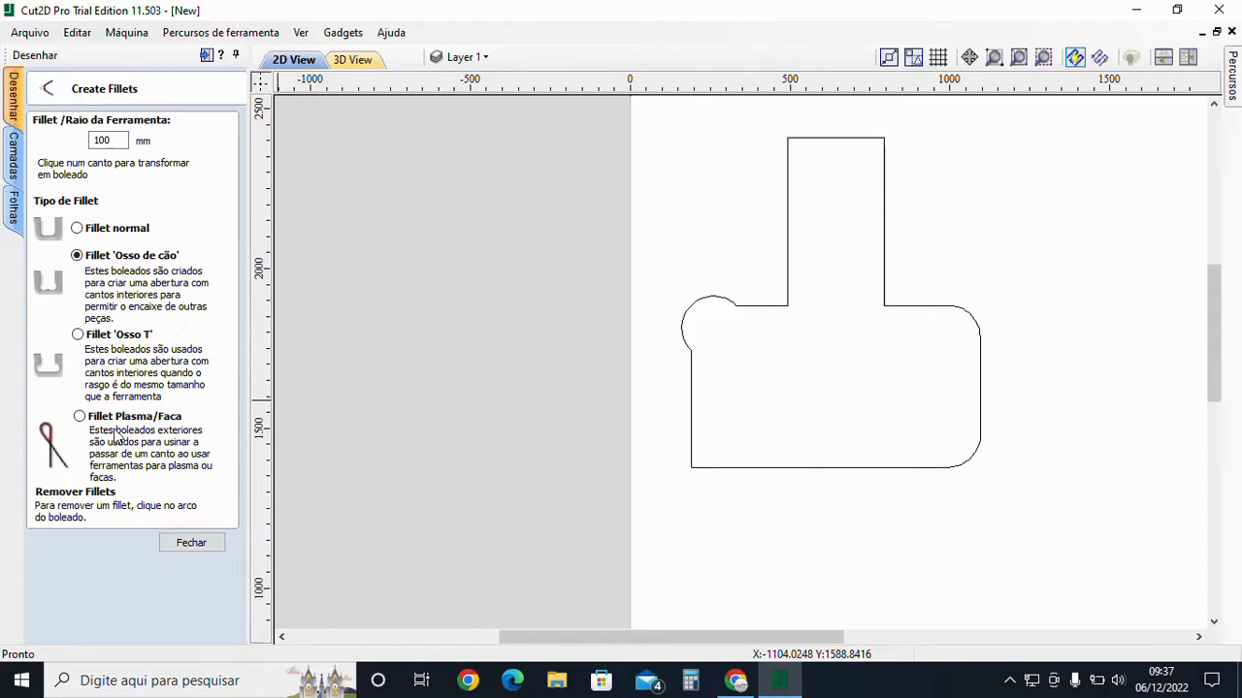
click(78, 336)
click(789, 304)
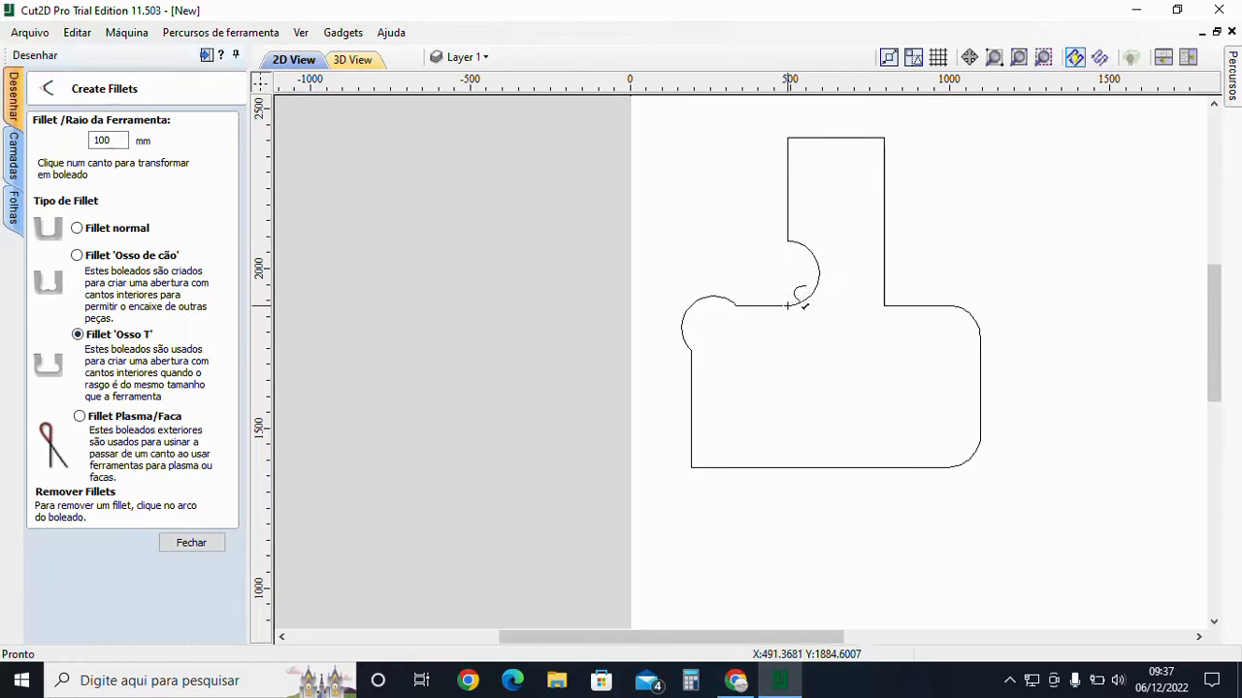
Add a 100 mm Plasma/Knife fillet to the upper right corner of the outline's narrow part
click(80, 417)
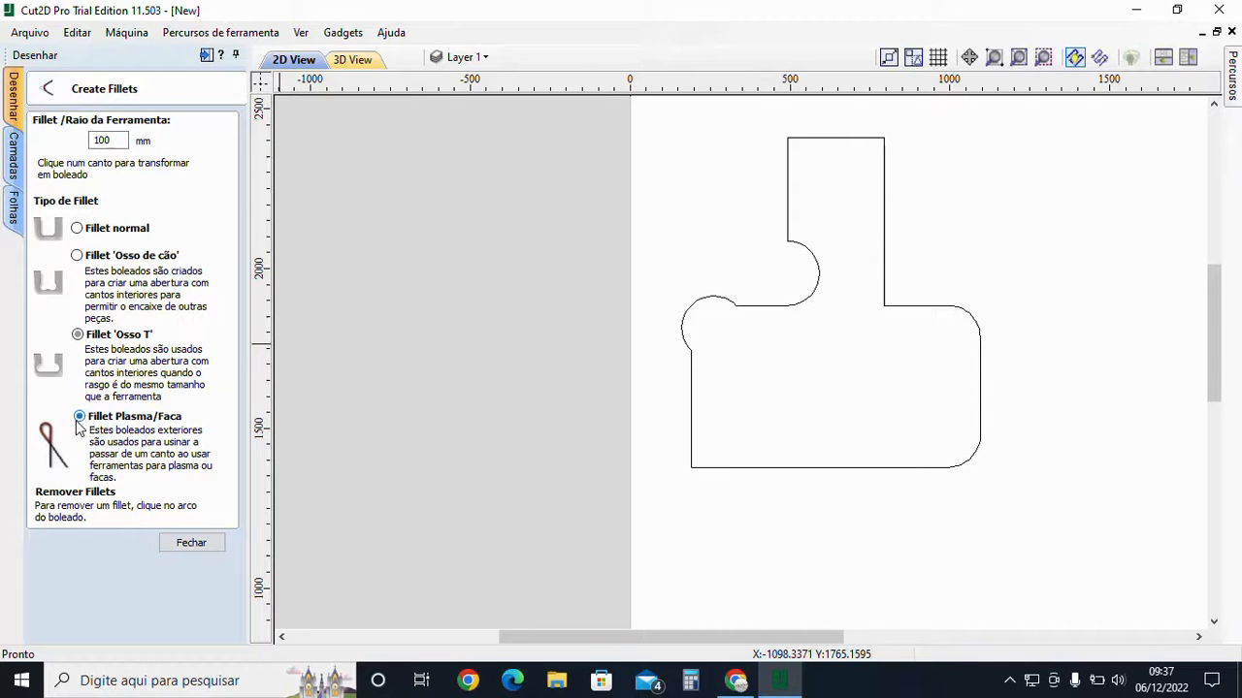
click(881, 140)
scroll(946, 252, up, 3)
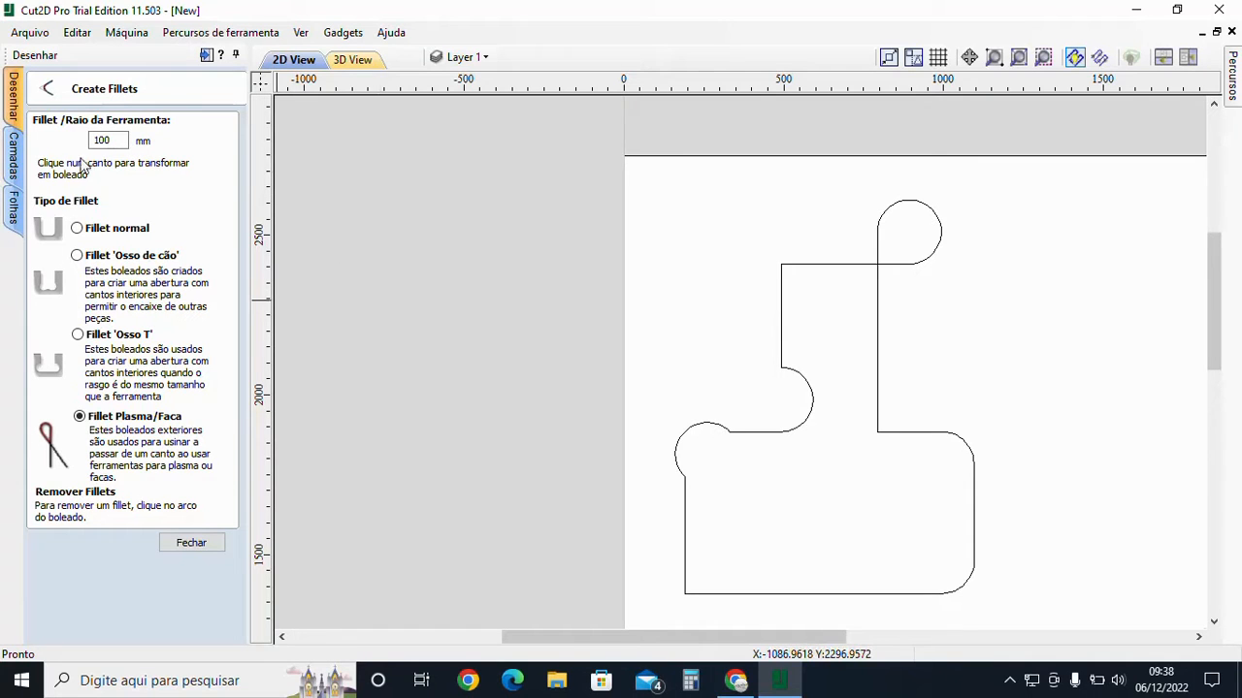
Add a normal 100 mm fillet to the right inner corner where the narrow and wide parts meet
click(96, 229)
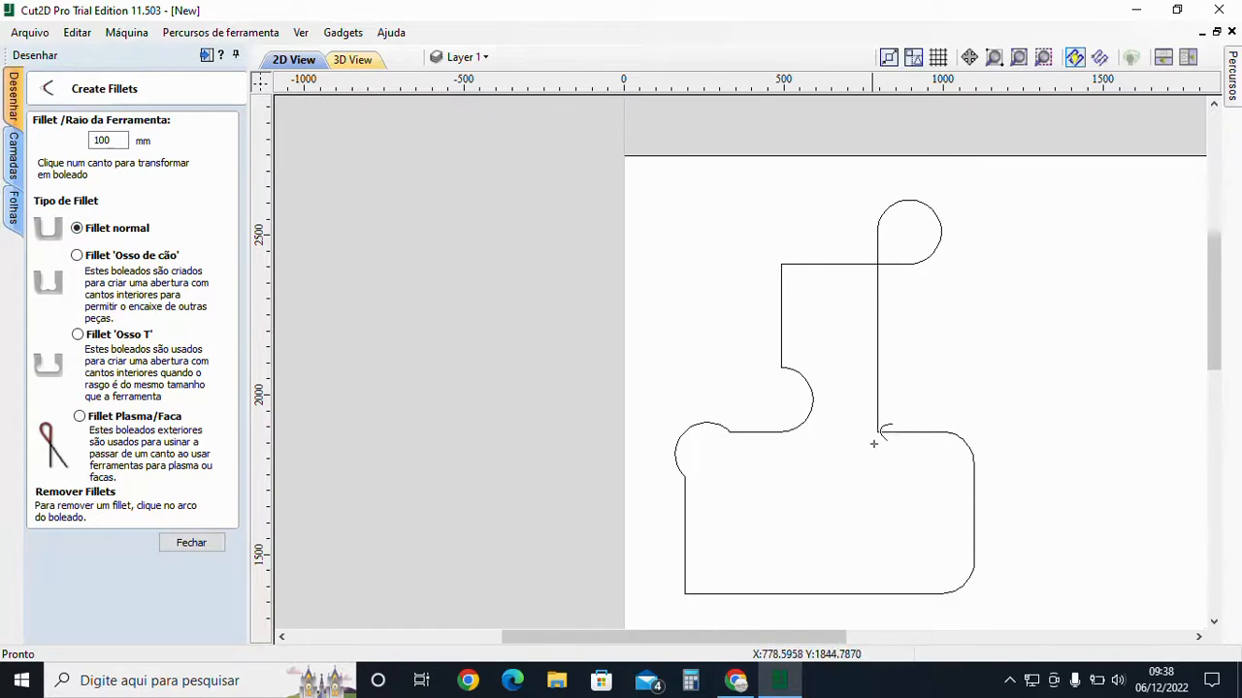
click(880, 435)
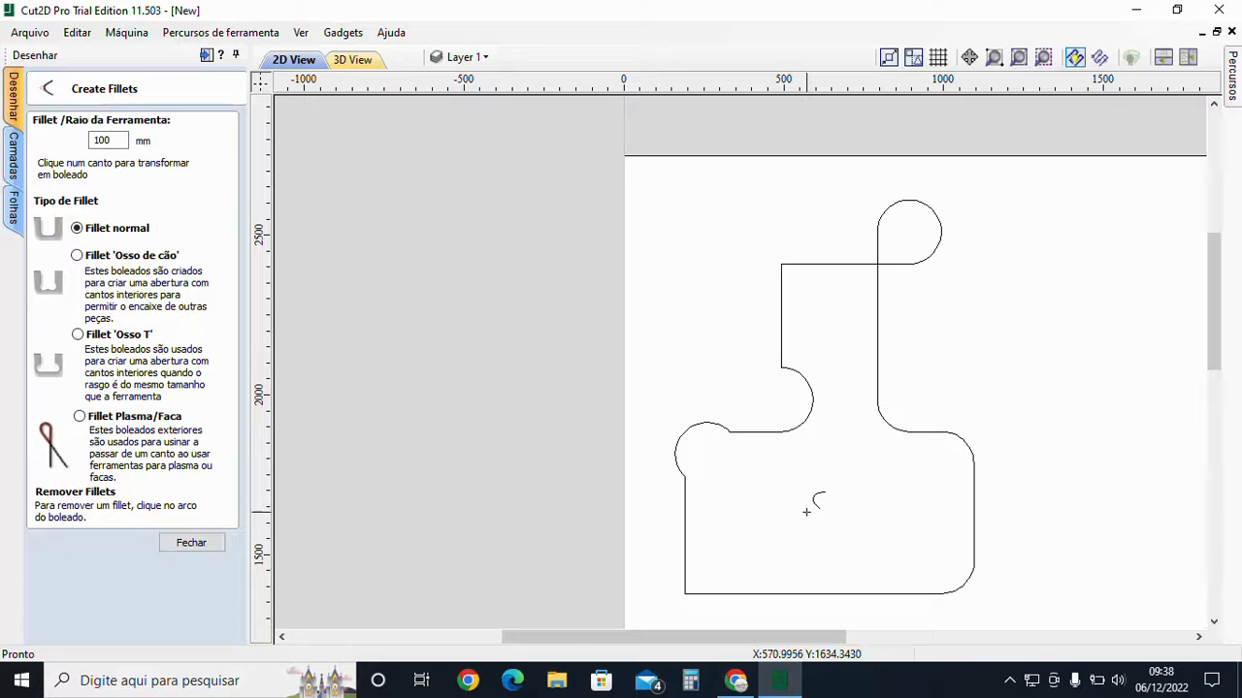
click(191, 545)
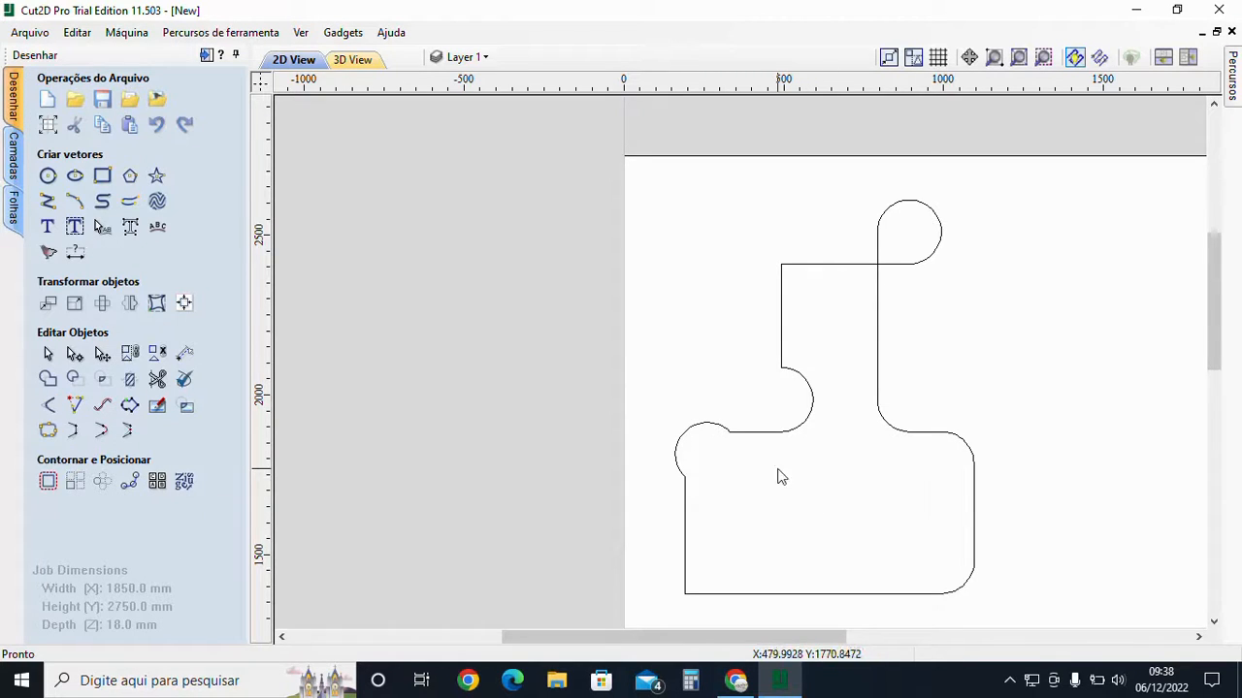
Draw a rectangle about 1225 x 550 mm below the filleted outline
middle_drag(778, 470, 720, 320)
scroll(728, 319, down, 3)
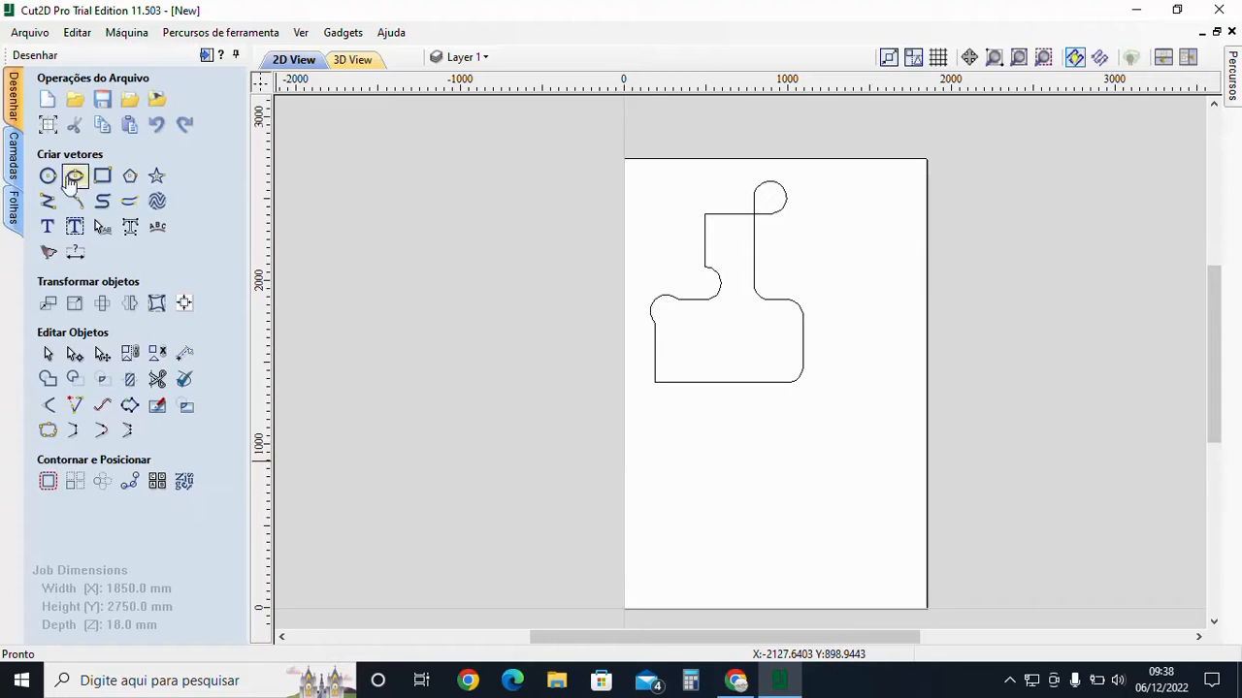
click(102, 176)
mouse_move(658, 467)
mouse_down()
mouse_move(854, 590)
mouse_move(858, 556)
mouse_up()
click(196, 480)
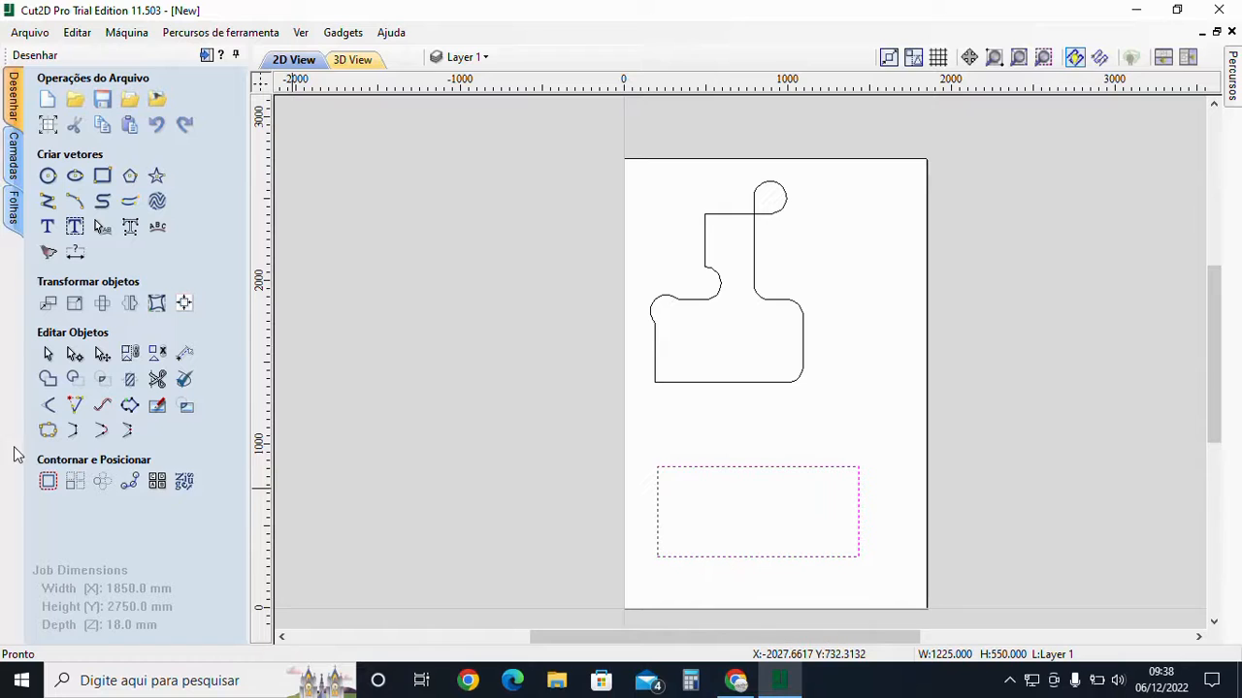
Offset the lower rectangle inward by 60 mm with sharp corners, keeping the original
click(54, 476)
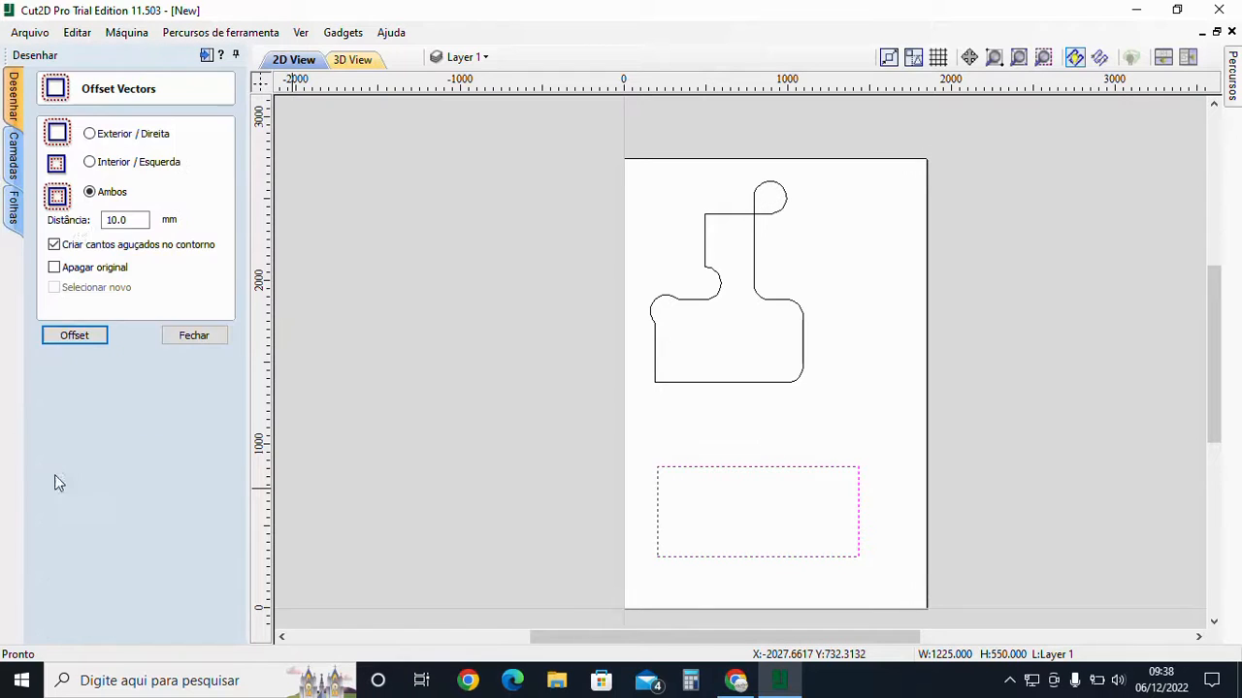
click(114, 165)
double_click(133, 217)
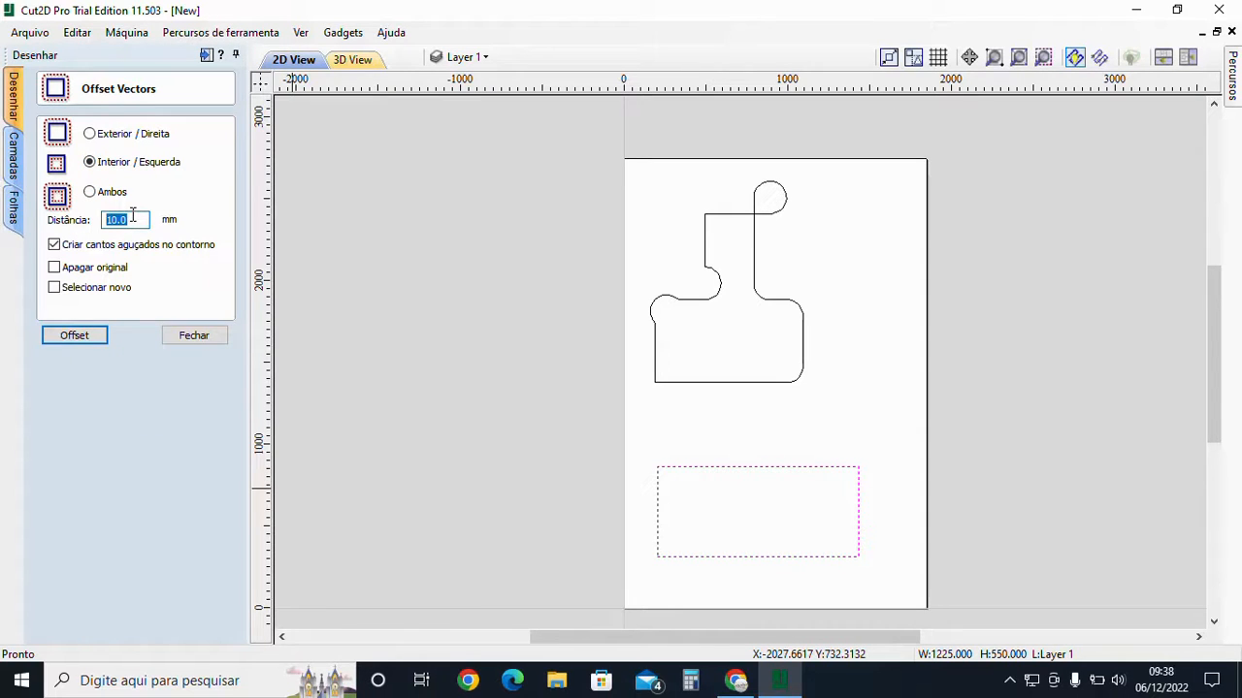
text(60)
click(75, 337)
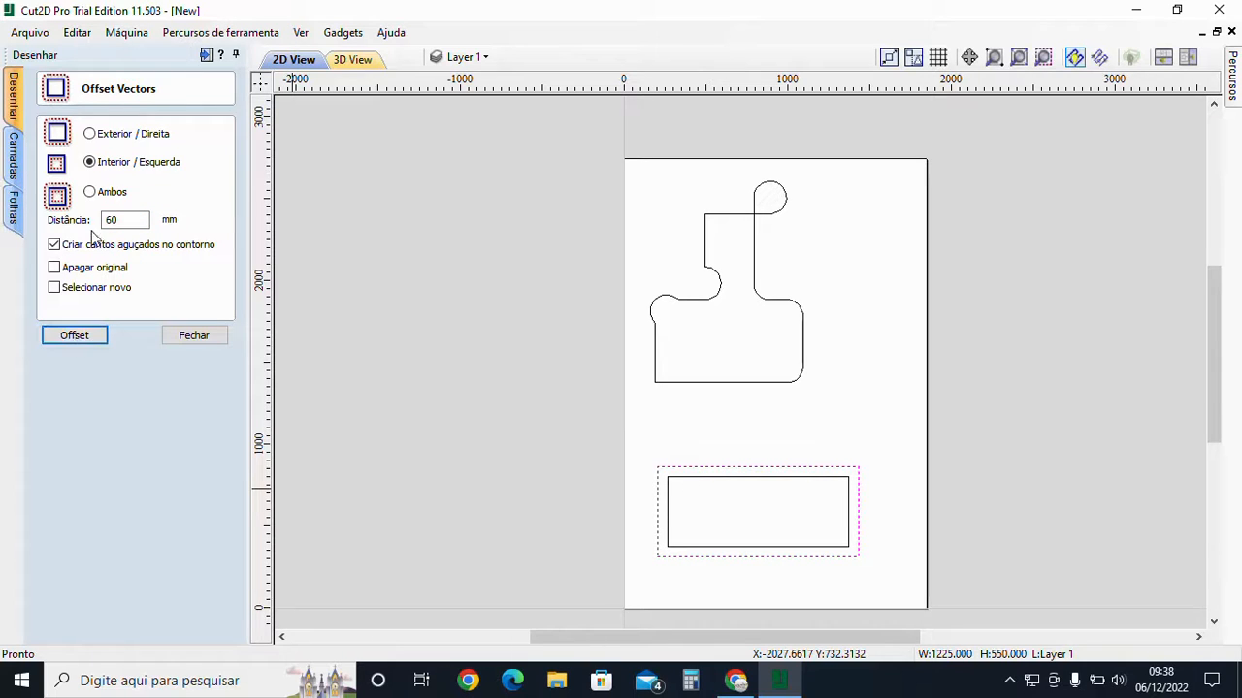
Offset the lower rectangle outward by 10 mm with sharp corners, keeping the original
click(109, 135)
click(138, 220)
double_click(138, 220)
text(10)
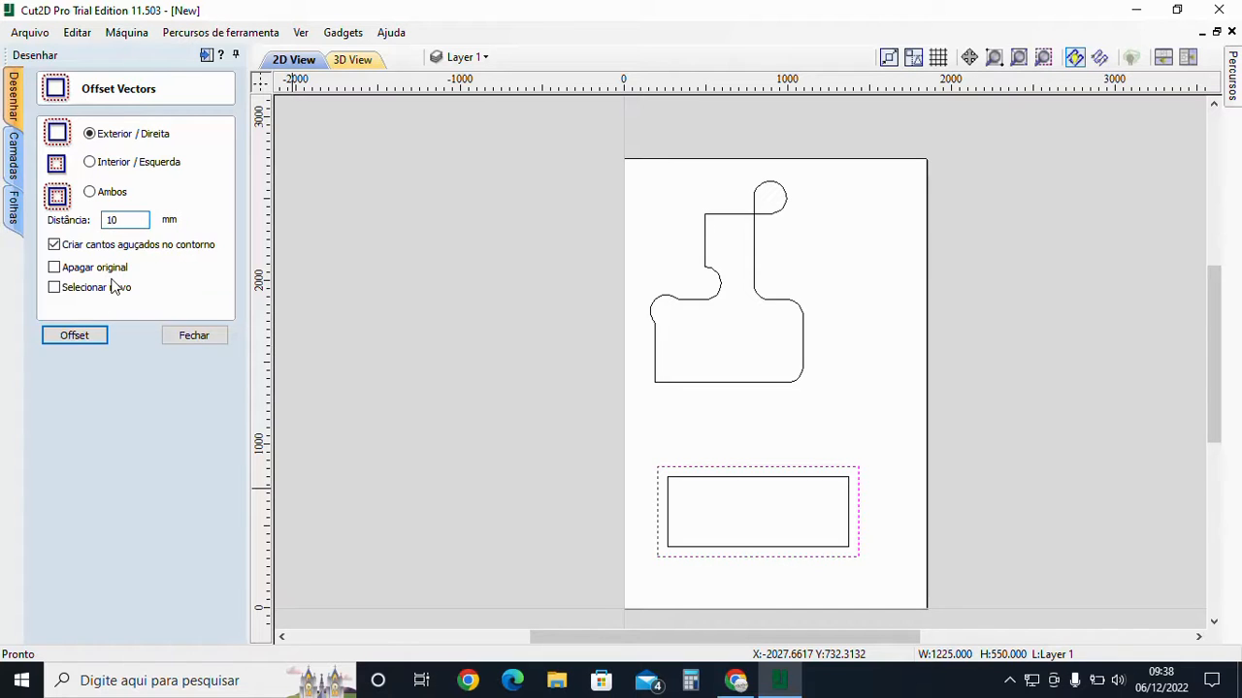
click(85, 338)
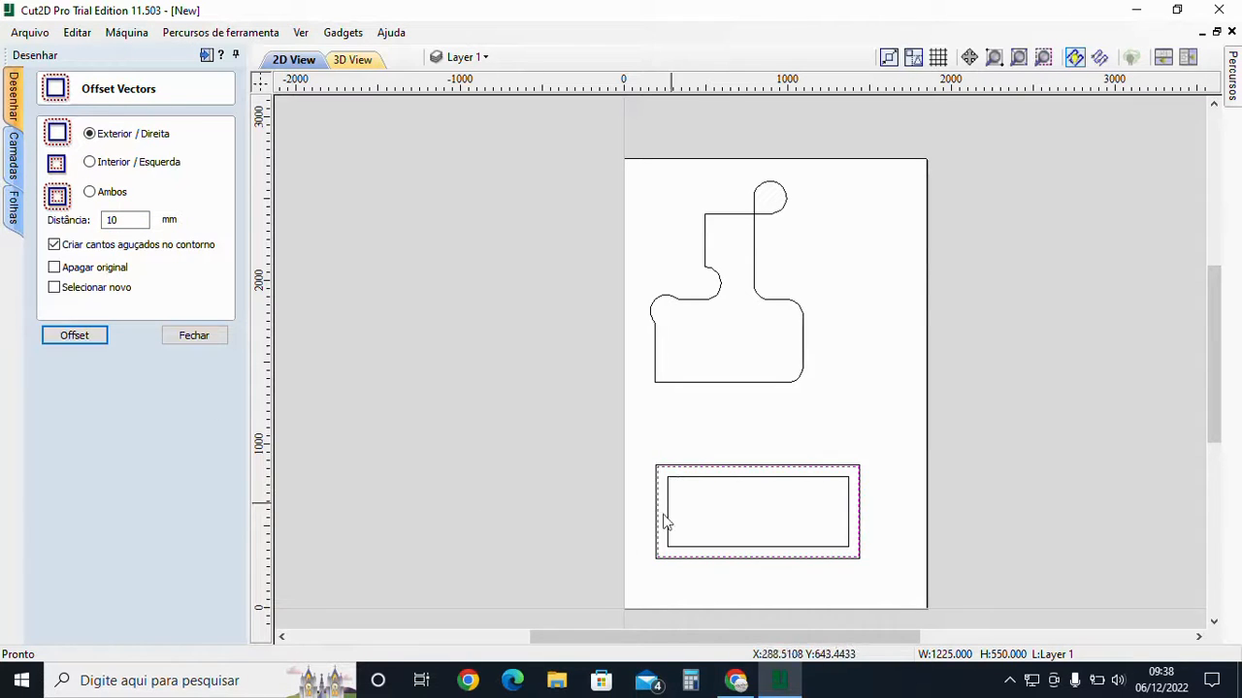
scroll(693, 464, up, 2)
click(692, 421)
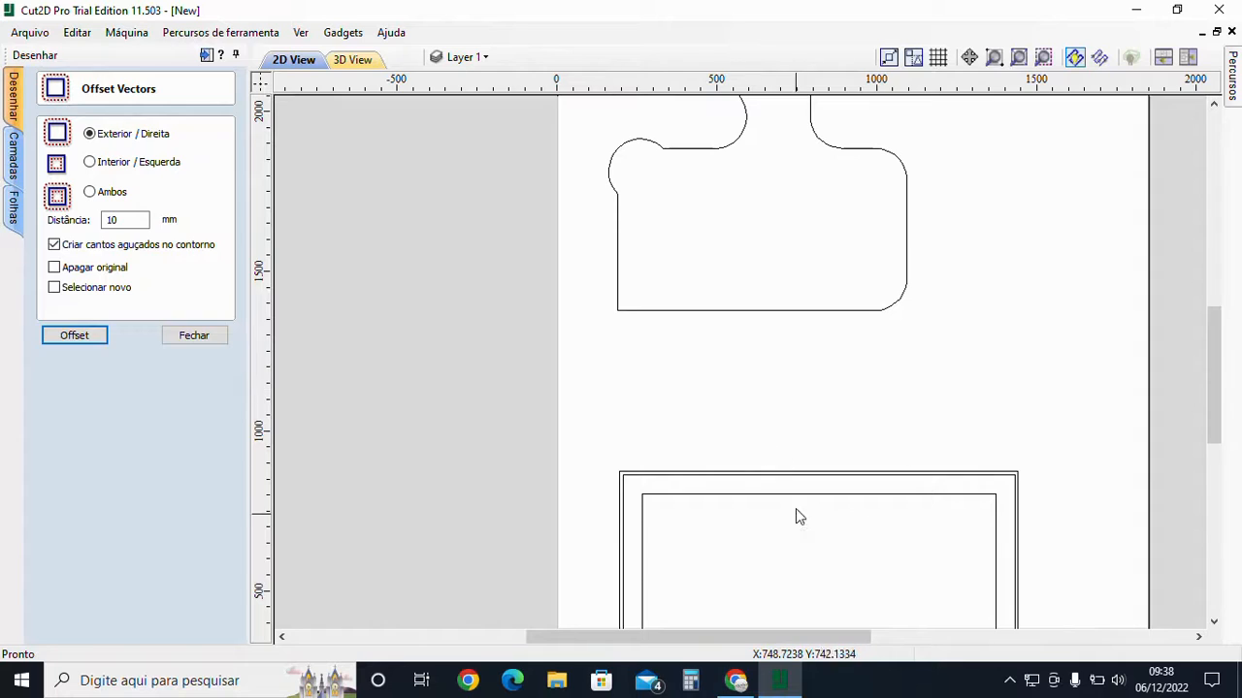
middle_drag(796, 508, 716, 388)
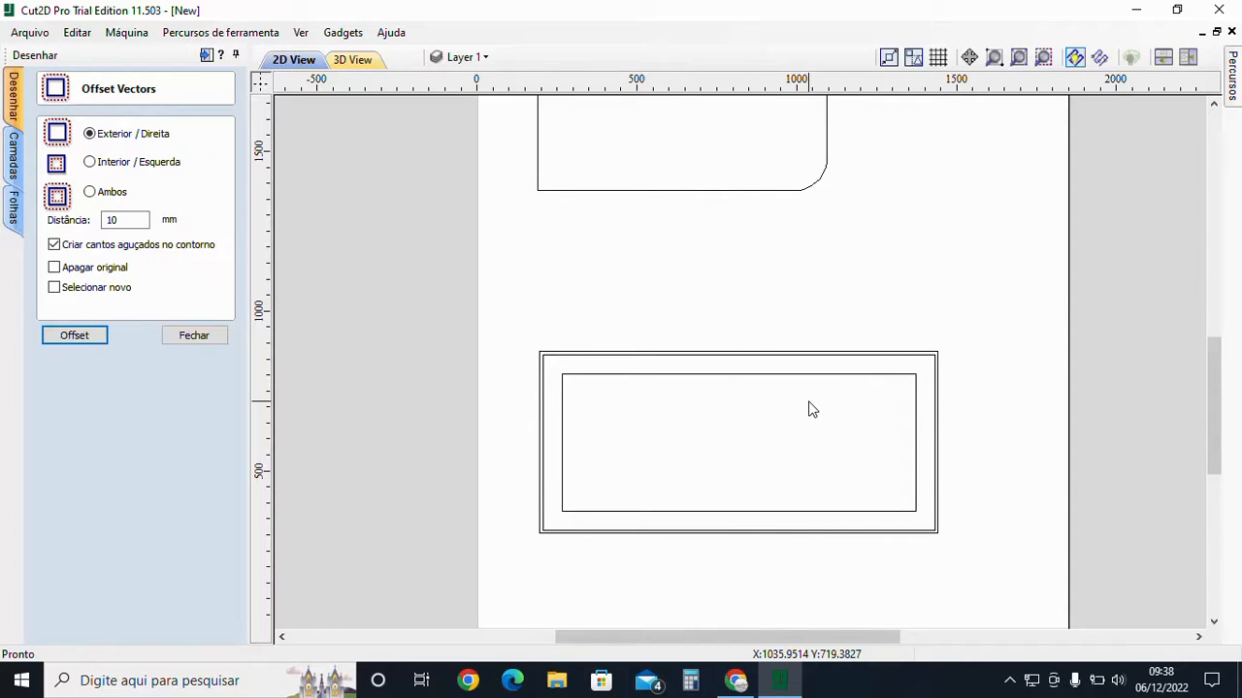
click(217, 334)
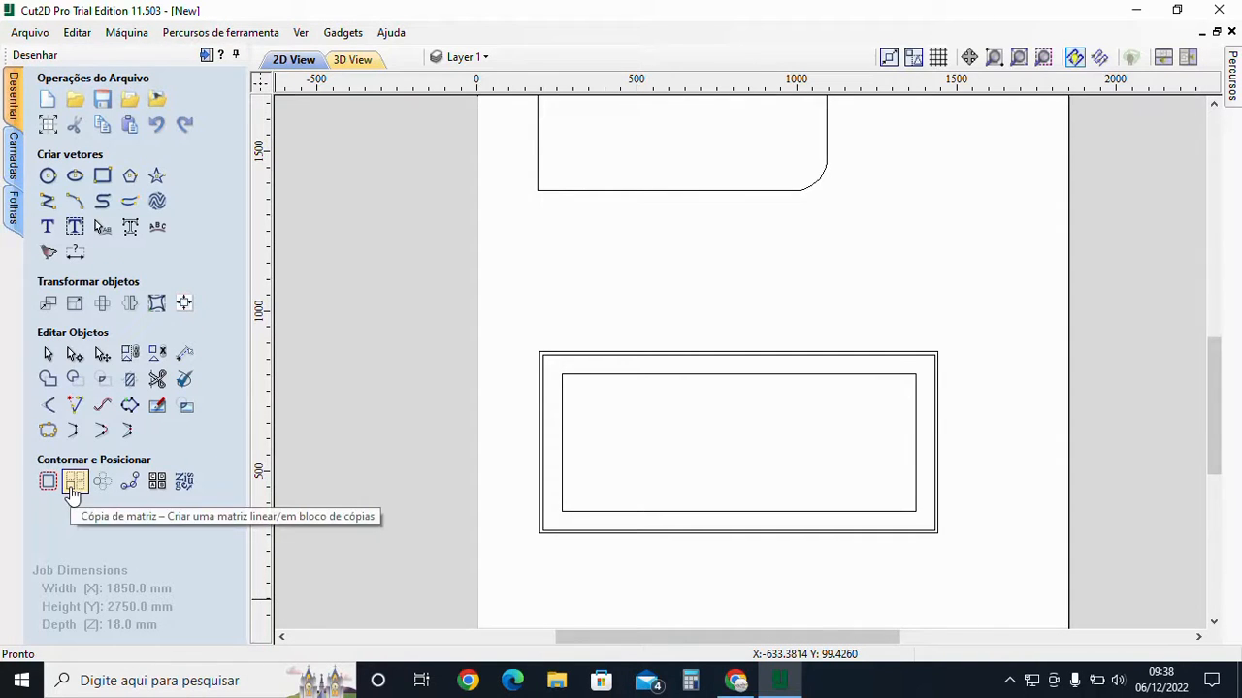
Array copy the three nested rectangles into 2 rows and 2 columns with 15 mm gaps in X and Y
drag(992, 563, 506, 301)
click(75, 481)
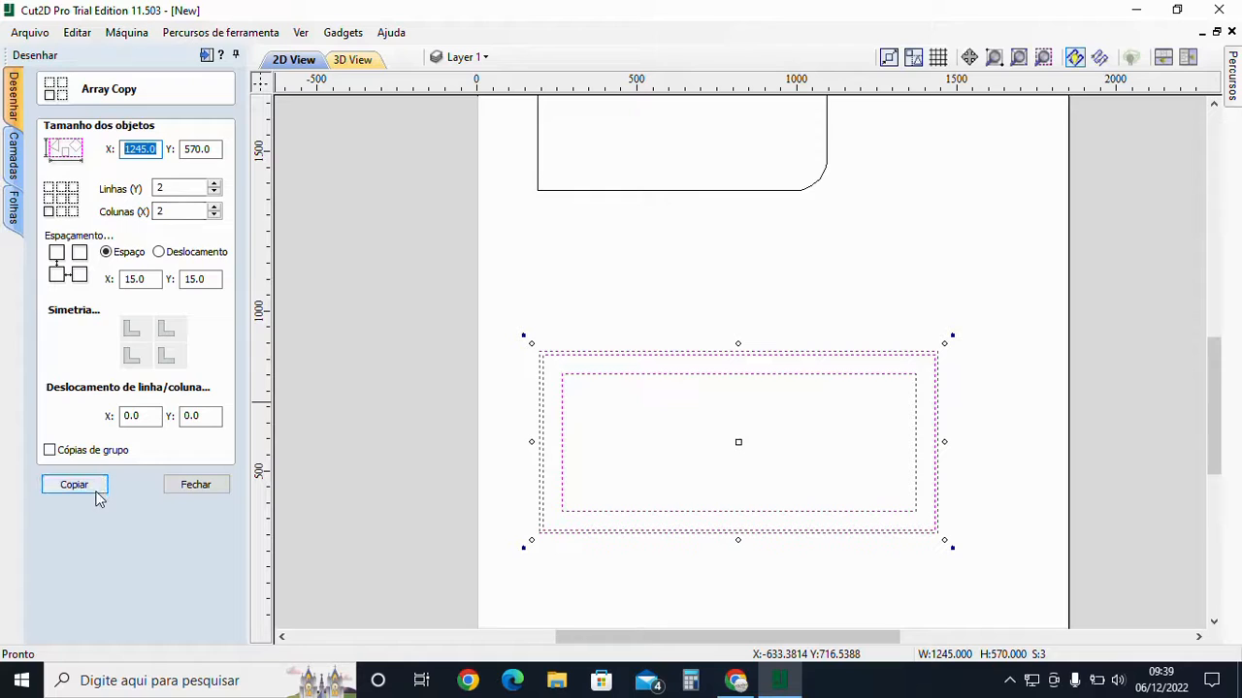
double_click(180, 189)
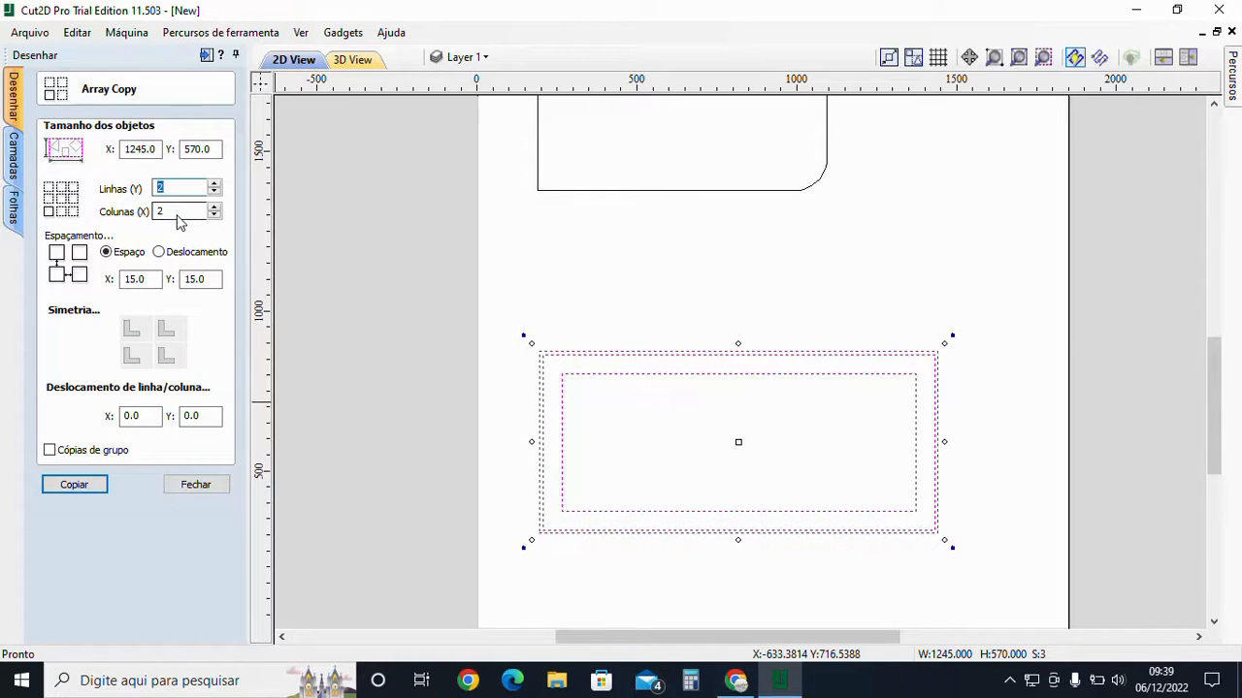
double_click(158, 280)
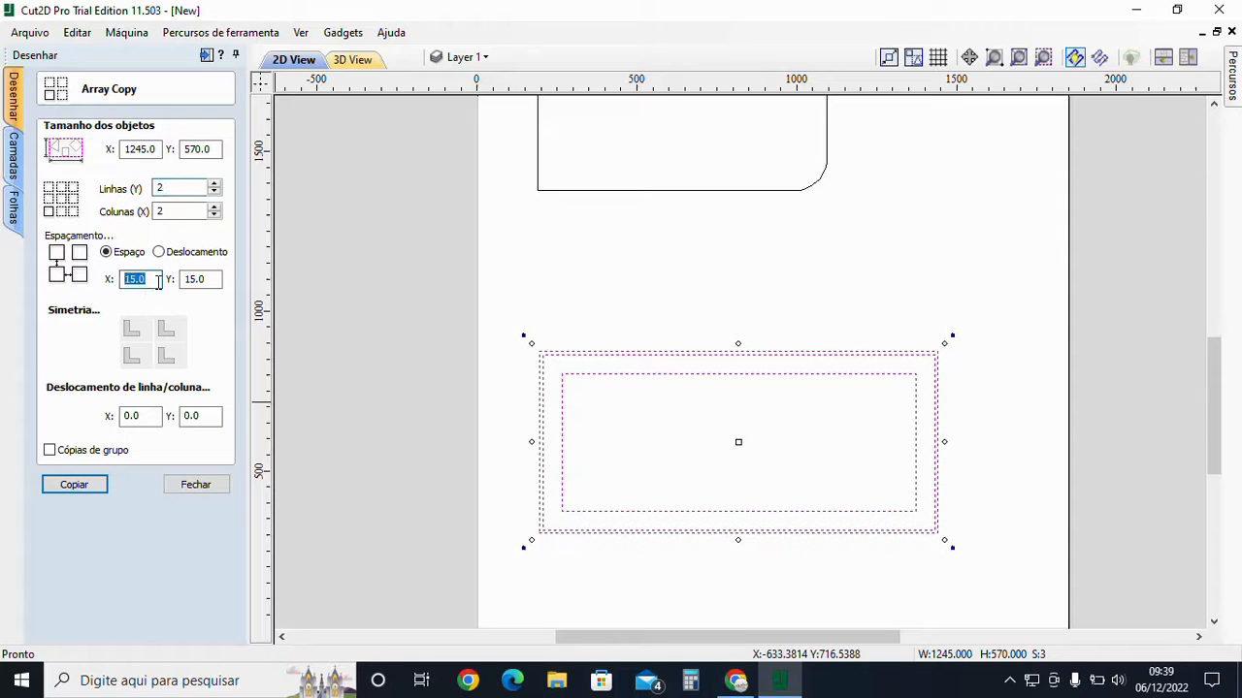
click(86, 485)
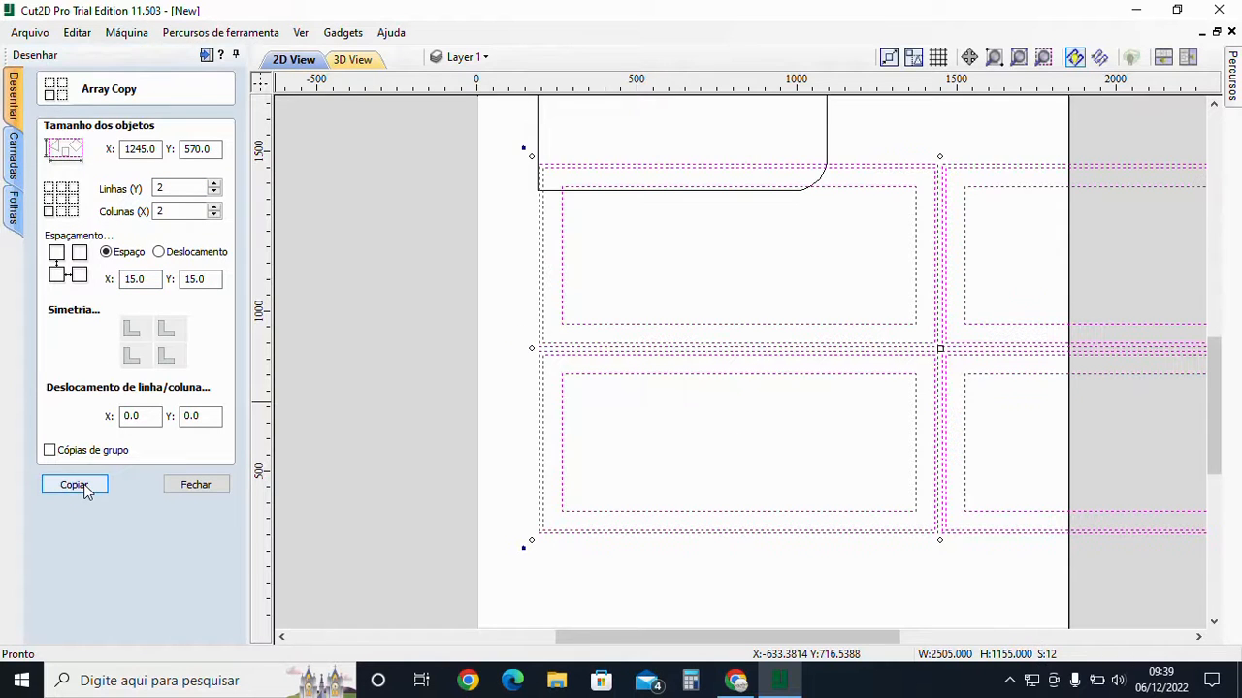
middle_drag(994, 401, 598, 488)
click(586, 176)
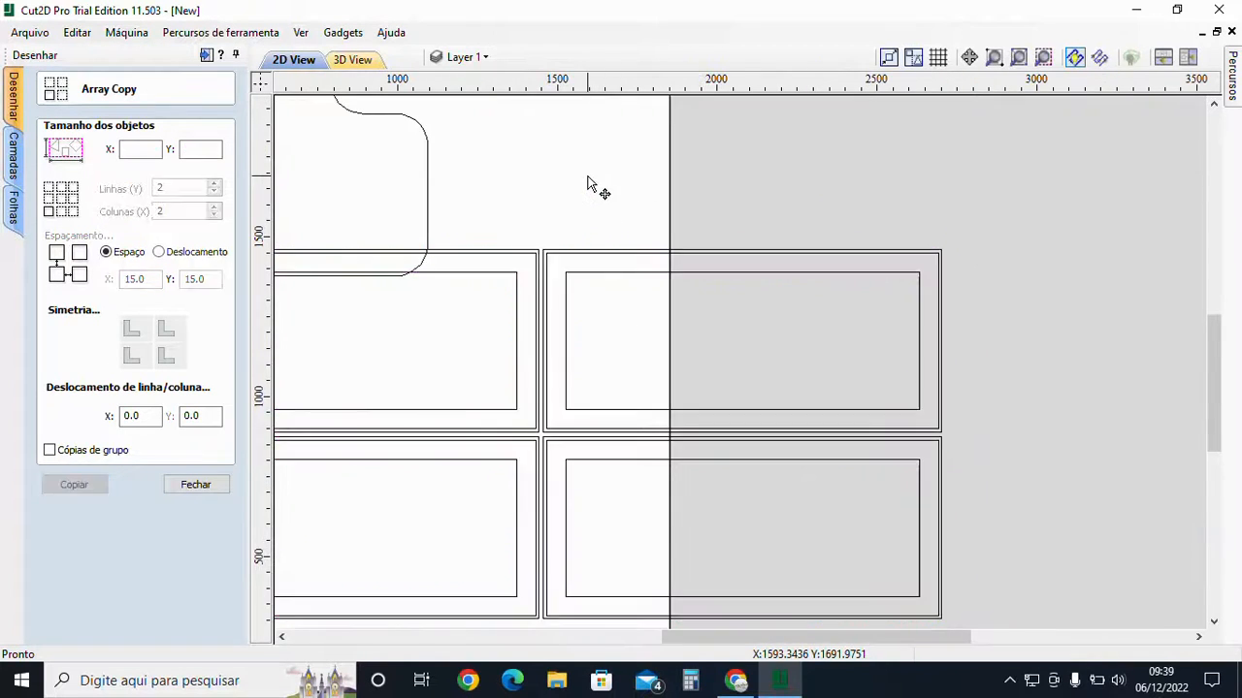
scroll(587, 176, down, 4)
middle_drag(760, 183, 832, 254)
click(195, 485)
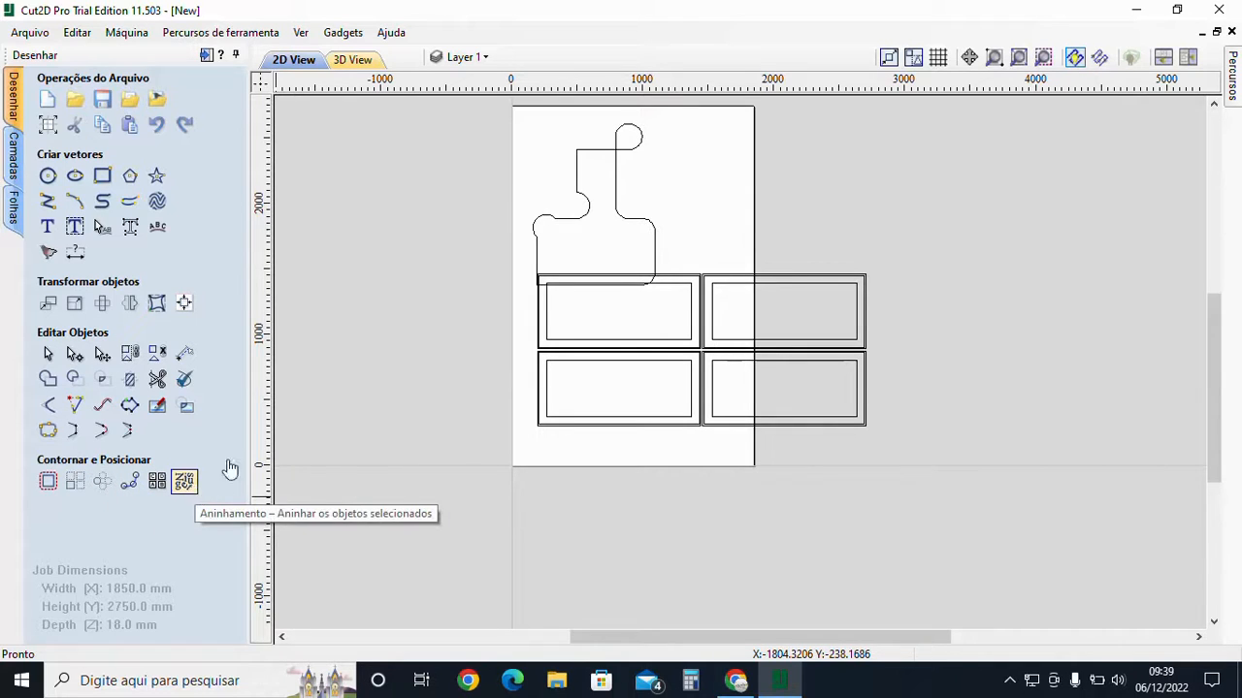
Delete the filleted outline above the rectangle array
middle_drag(624, 316, 647, 415)
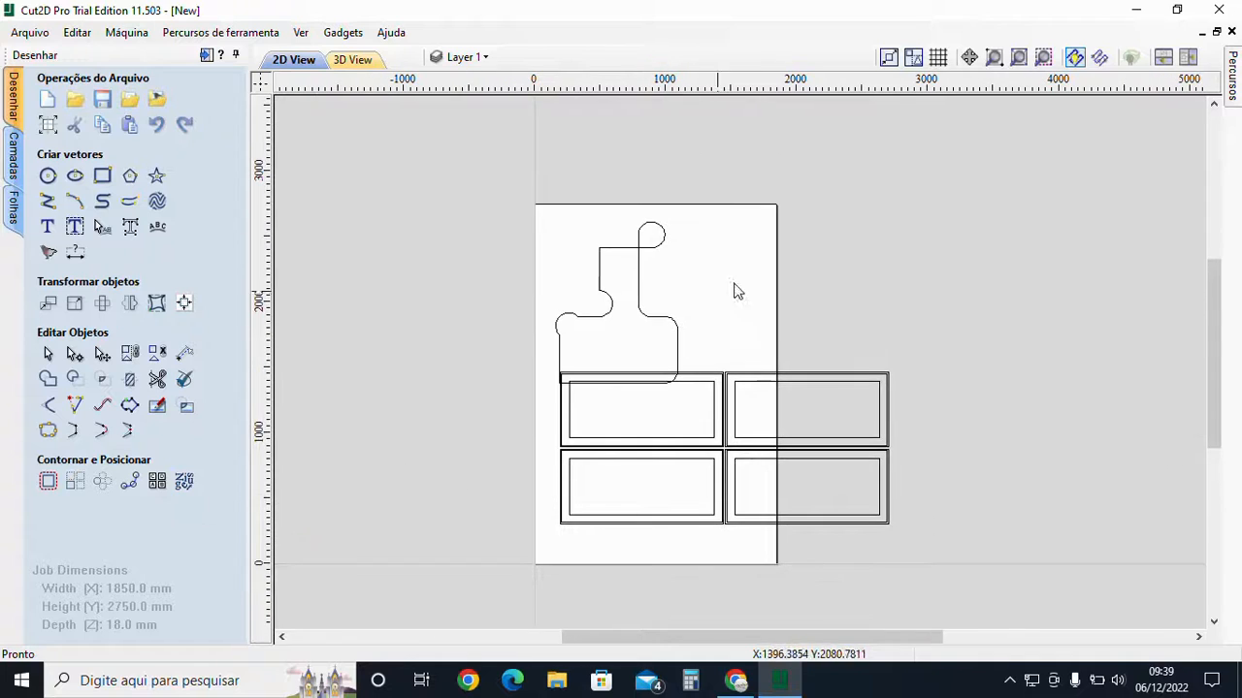
click(647, 319)
key(Delete)
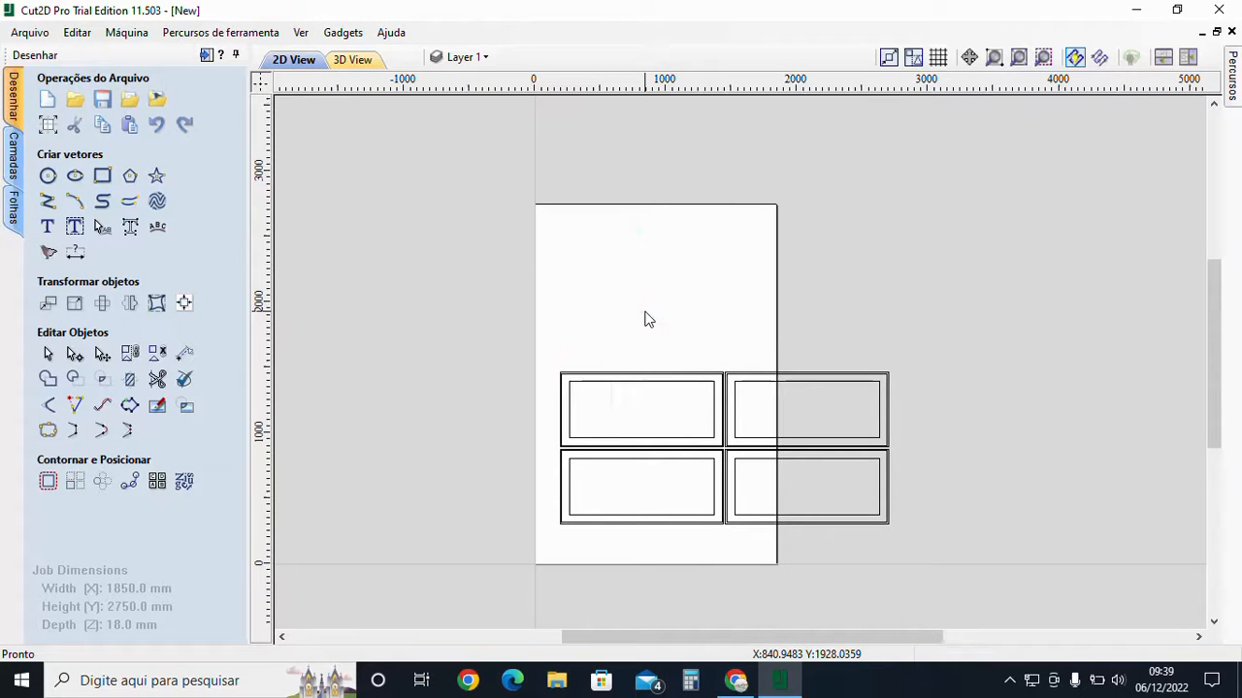
Set up nesting of all the rectangles with an 8 mm tool diameter, 10 mm clearance, 20 mm margin and 90° rotation step
scroll(905, 458, down, 2)
drag(898, 549, 502, 361)
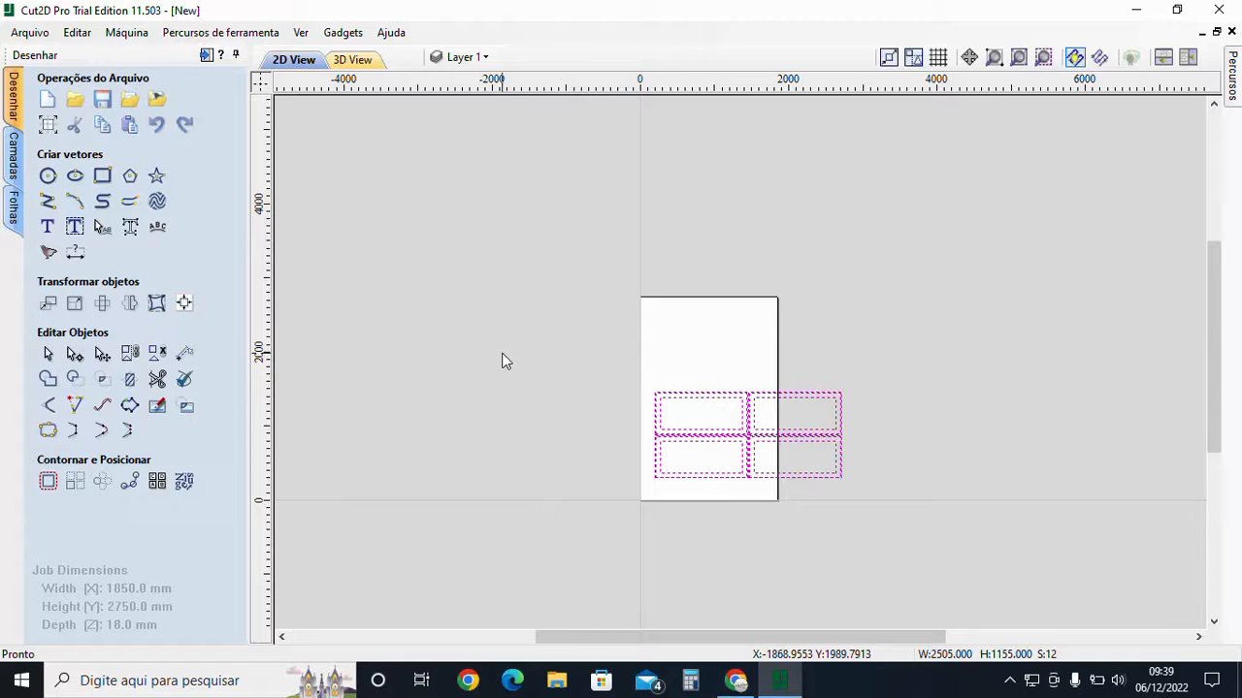
click(184, 483)
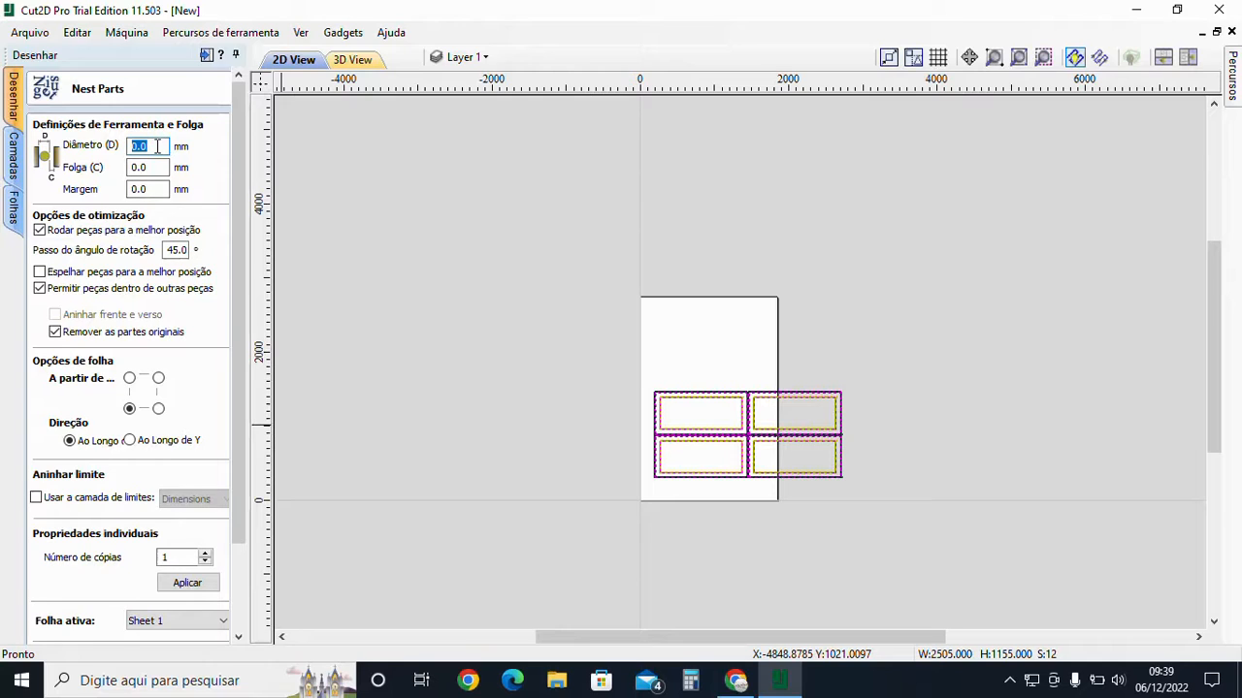
text(8)
double_click(155, 167)
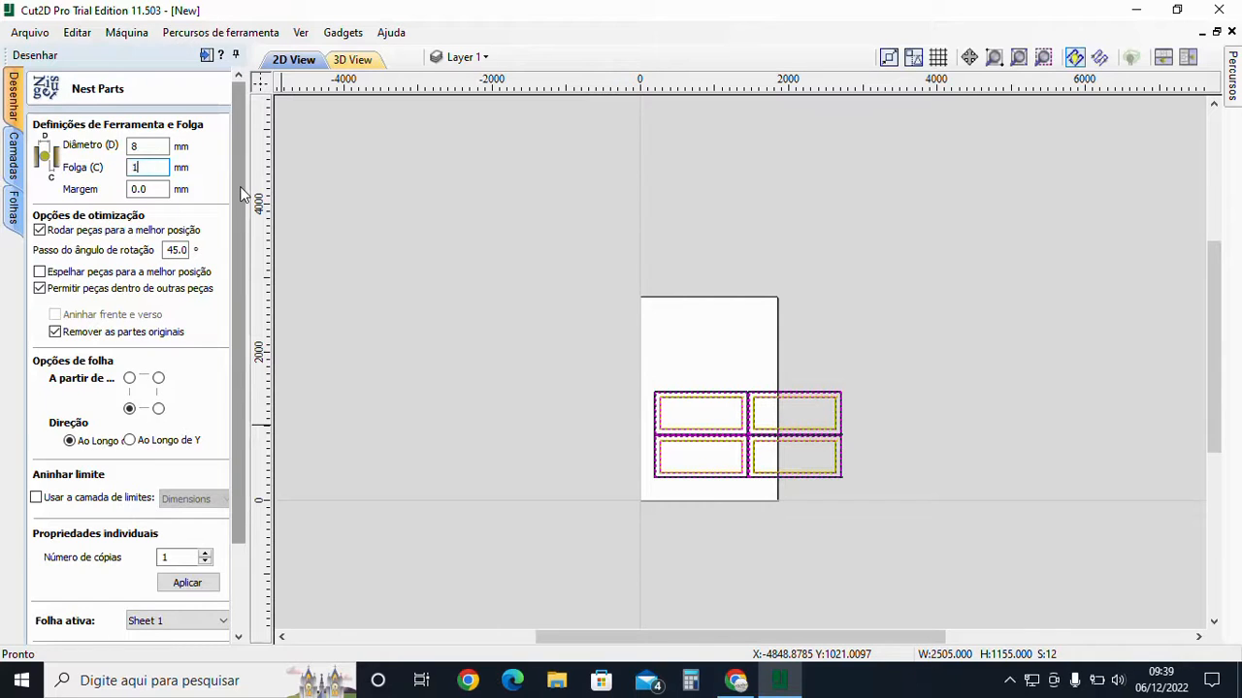
double_click(158, 189)
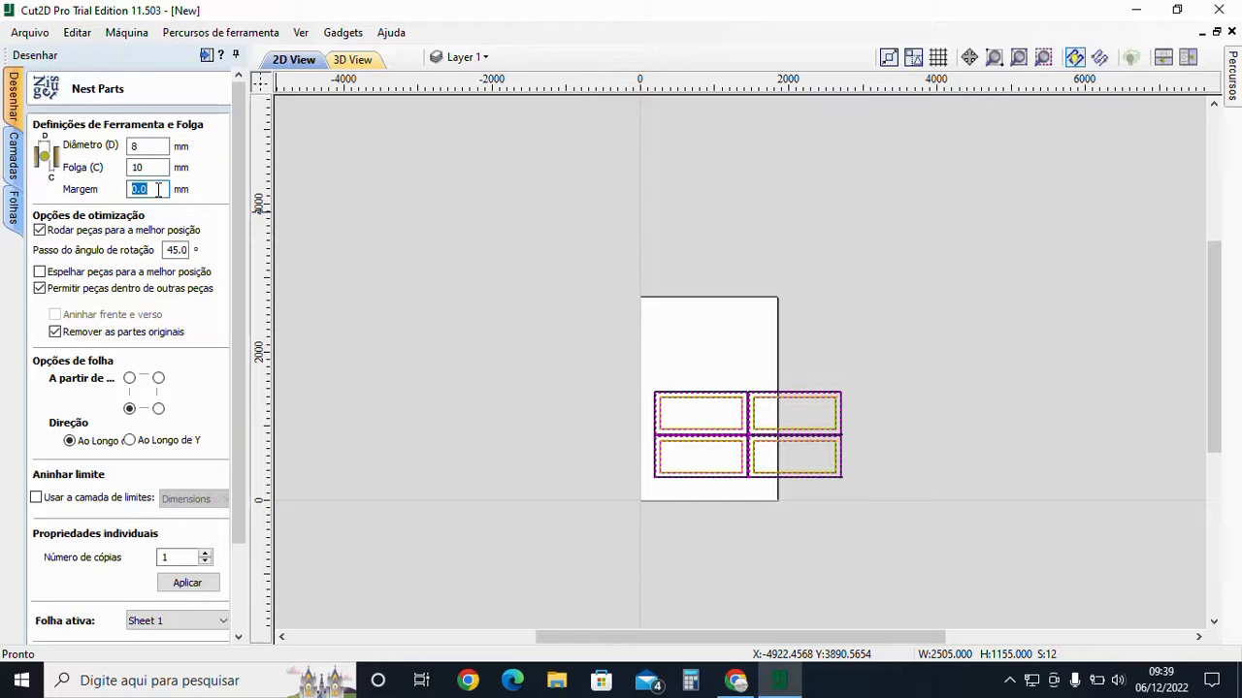
text(20)
double_click(173, 251)
text(90)
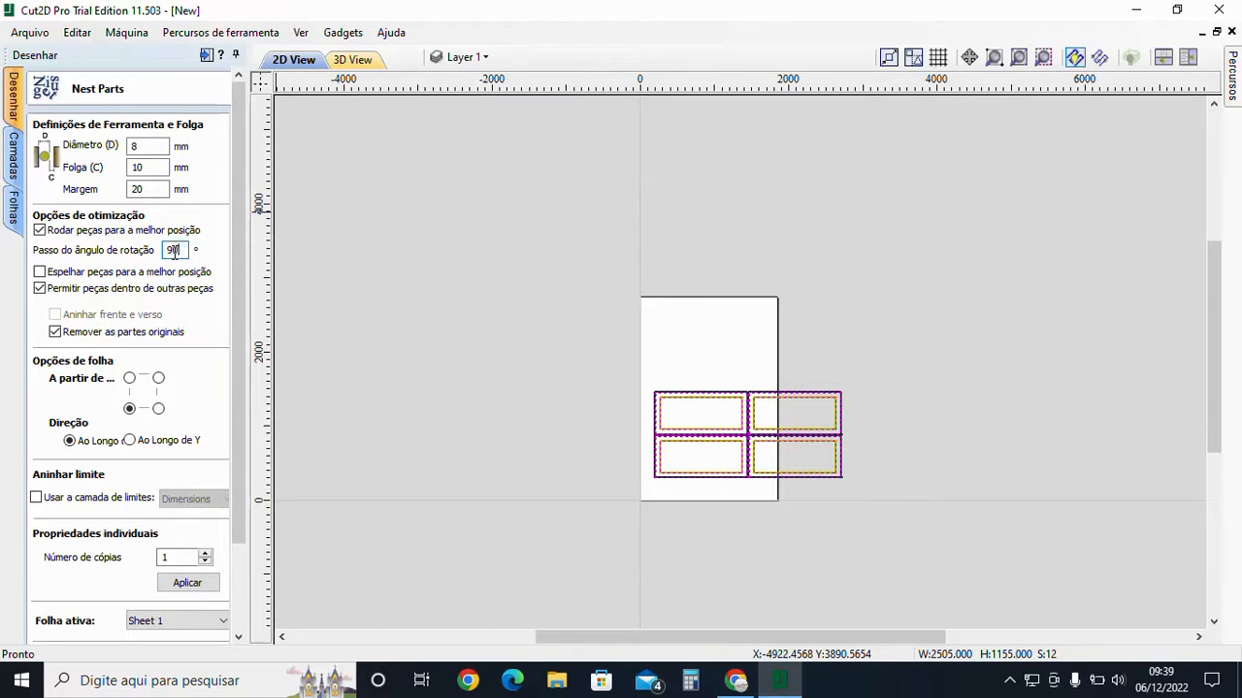
Preview the nesting along X on Sheet 1 with one copy of each part
click(188, 583)
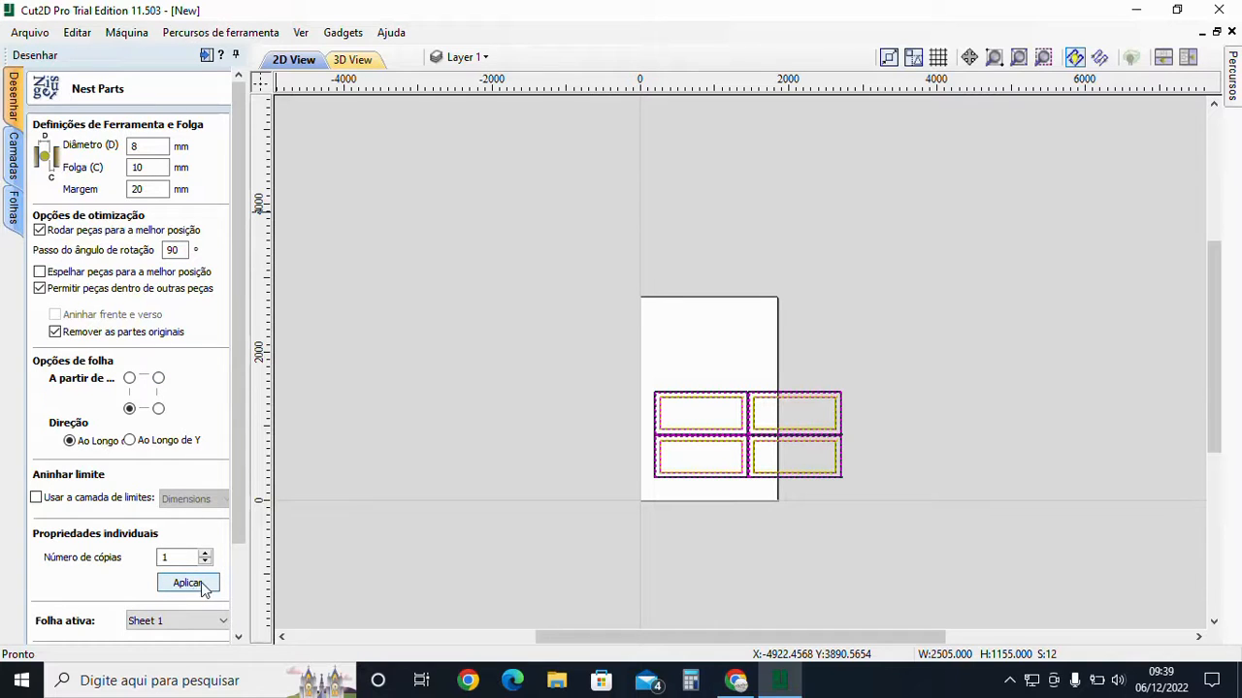
scroll(204, 582, down, 2)
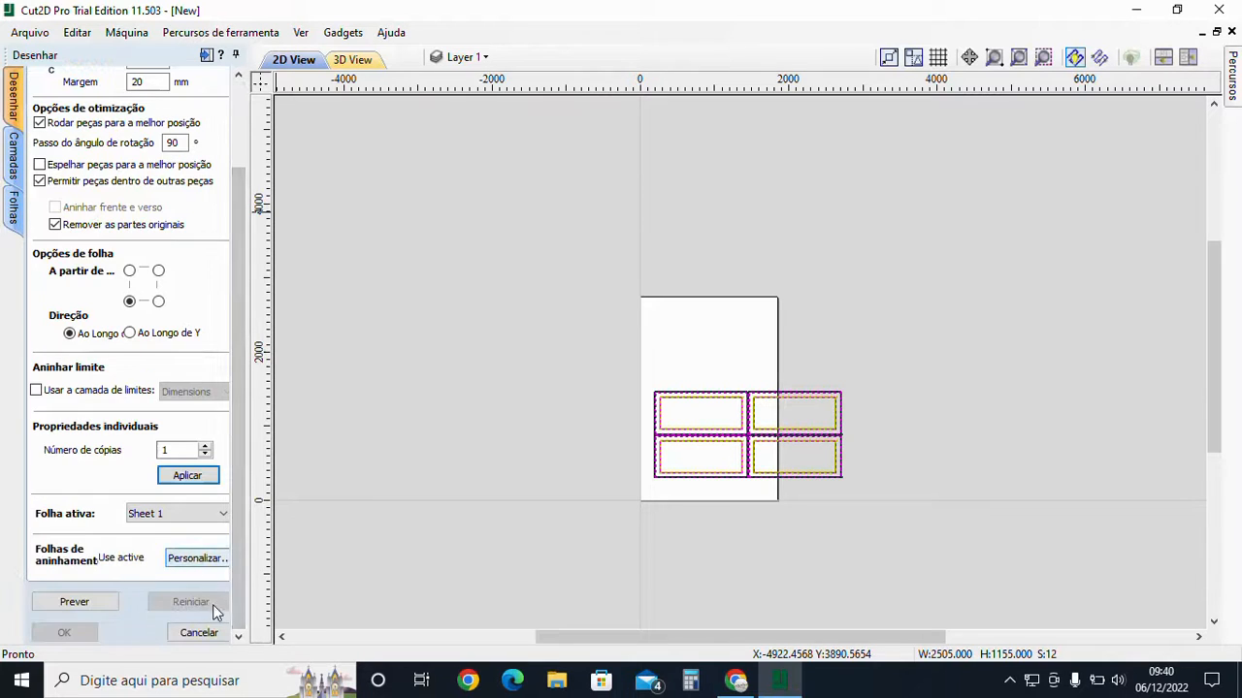
click(78, 604)
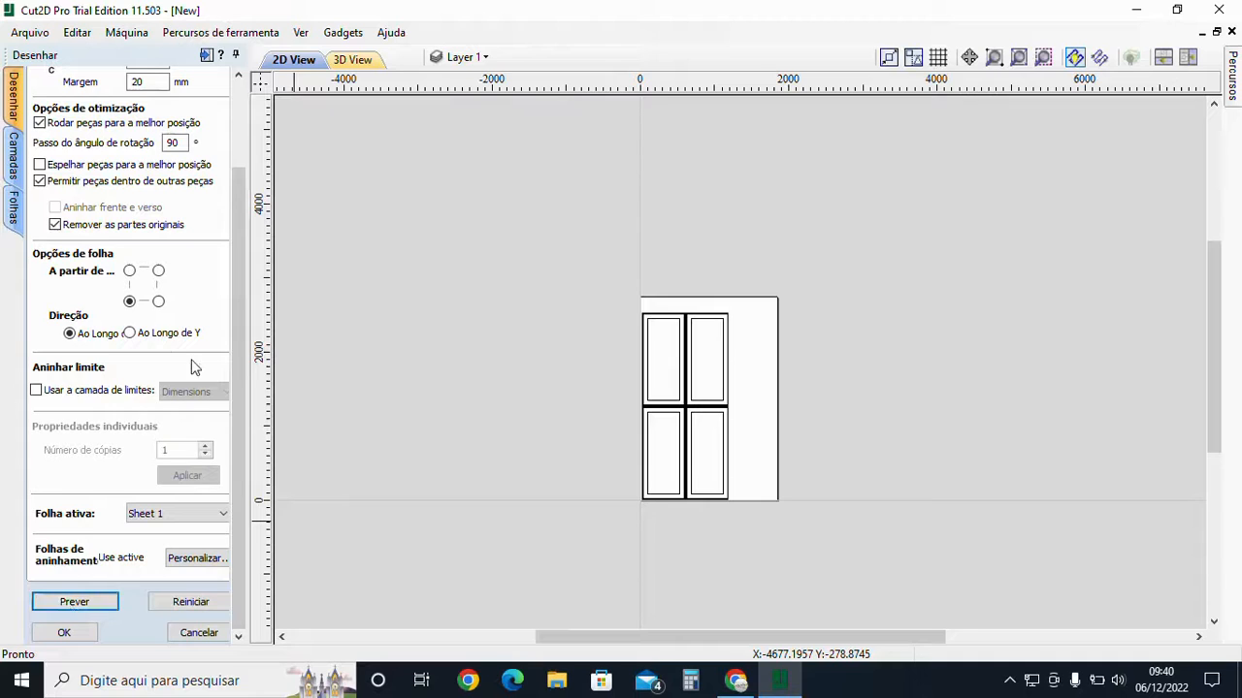
Nest the rectangles along Y on Sheet 1 and accept the layout
click(162, 333)
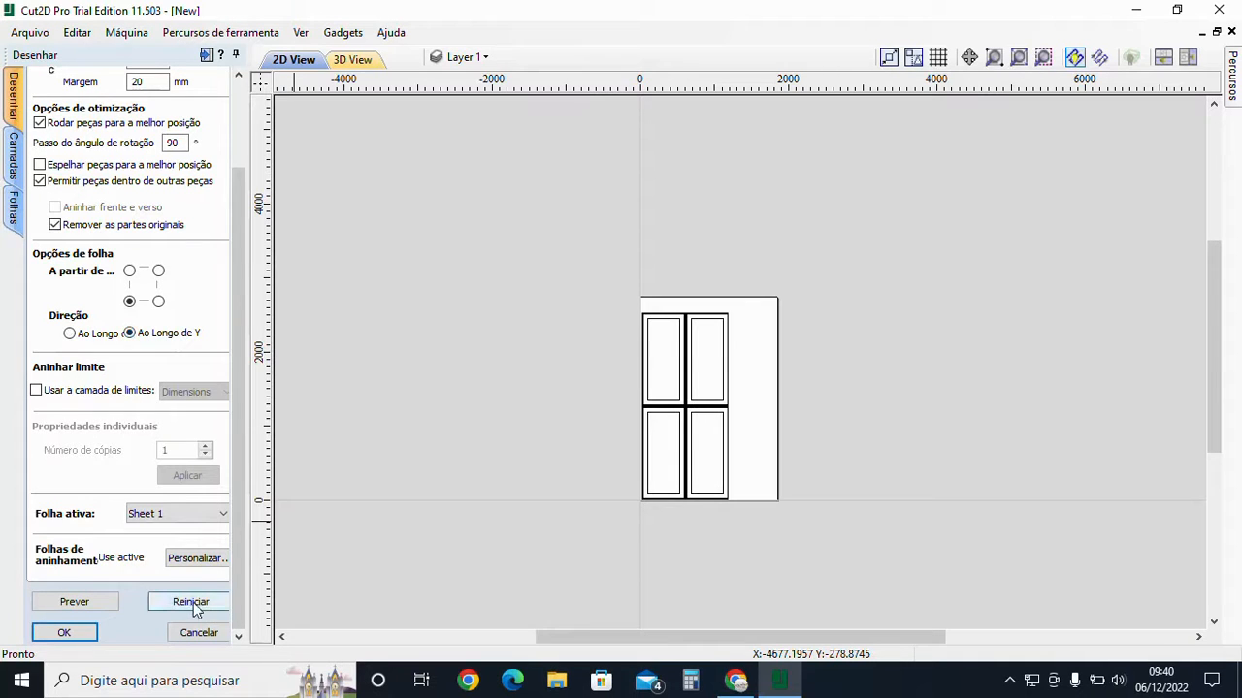
click(106, 603)
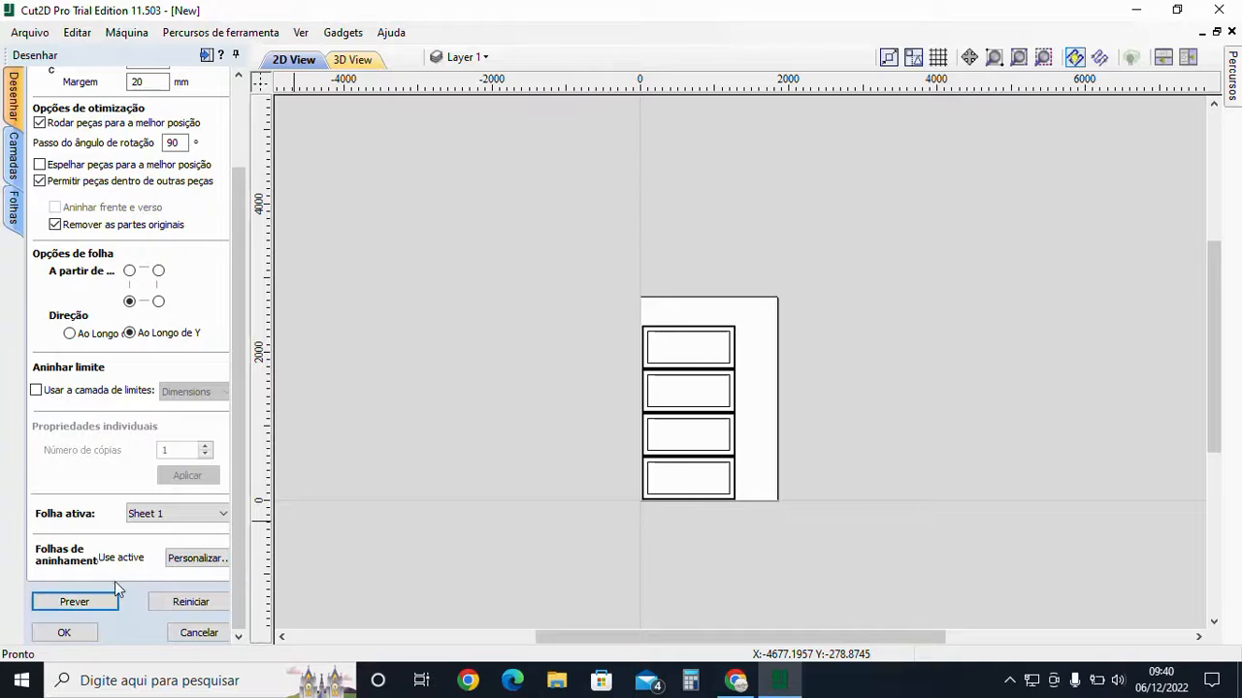
scroll(725, 447, down, 1)
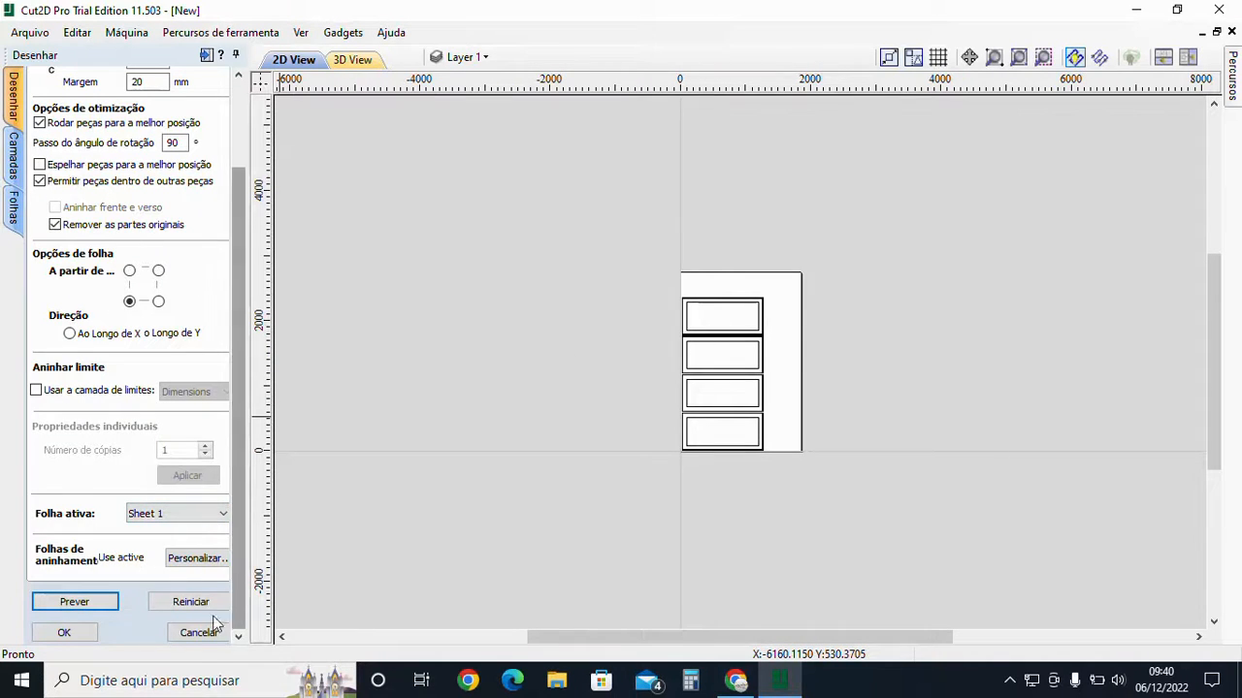
click(64, 633)
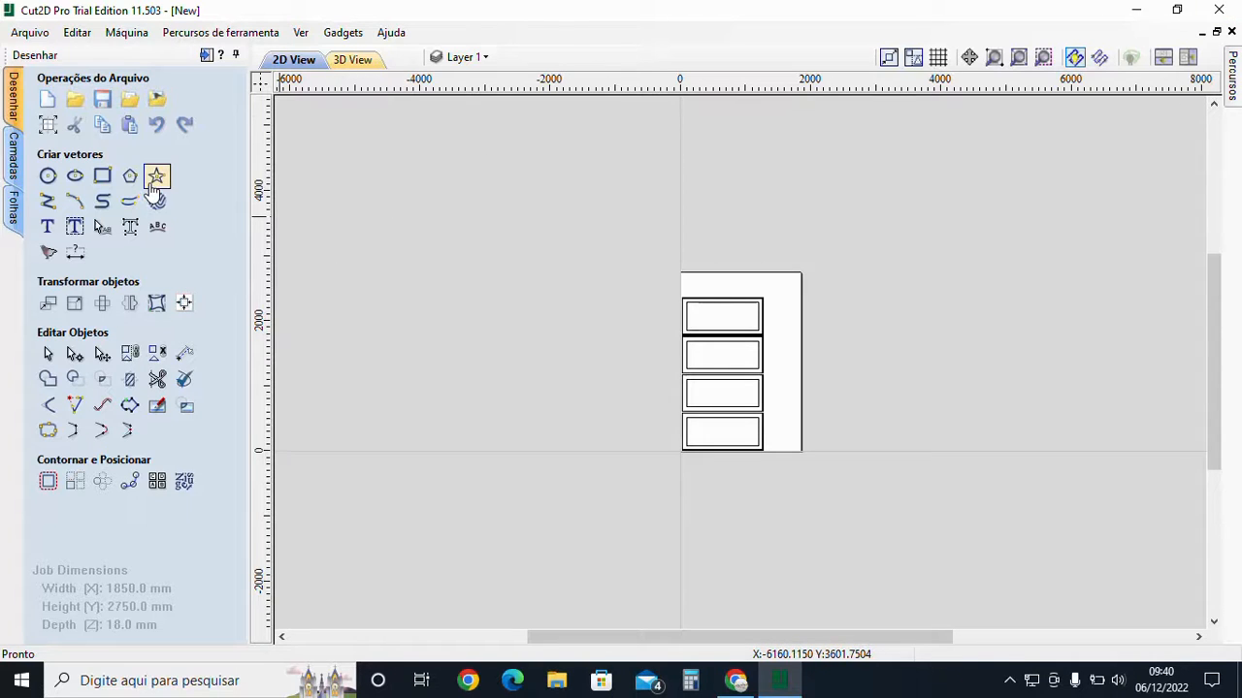
Show the toolpath operations for the nested parts
mouse_move(1235, 86)
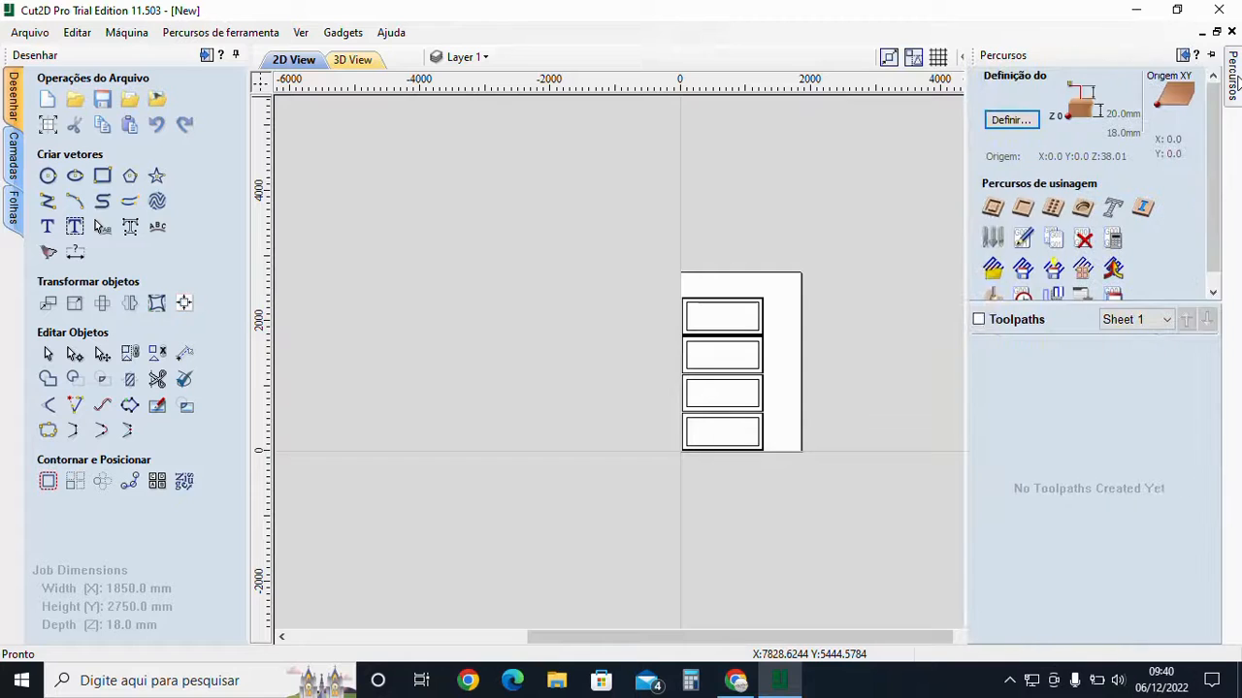